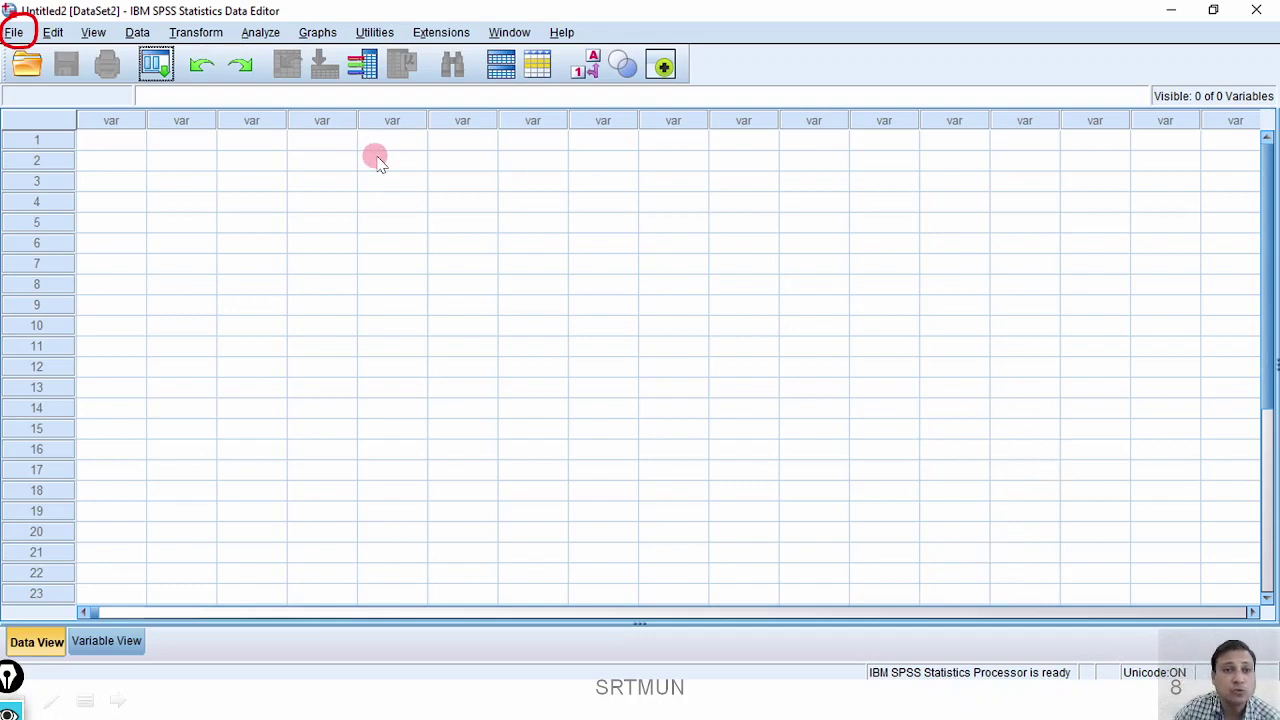
Bring up the dialog for opening a data file.
left_click(15, 33)
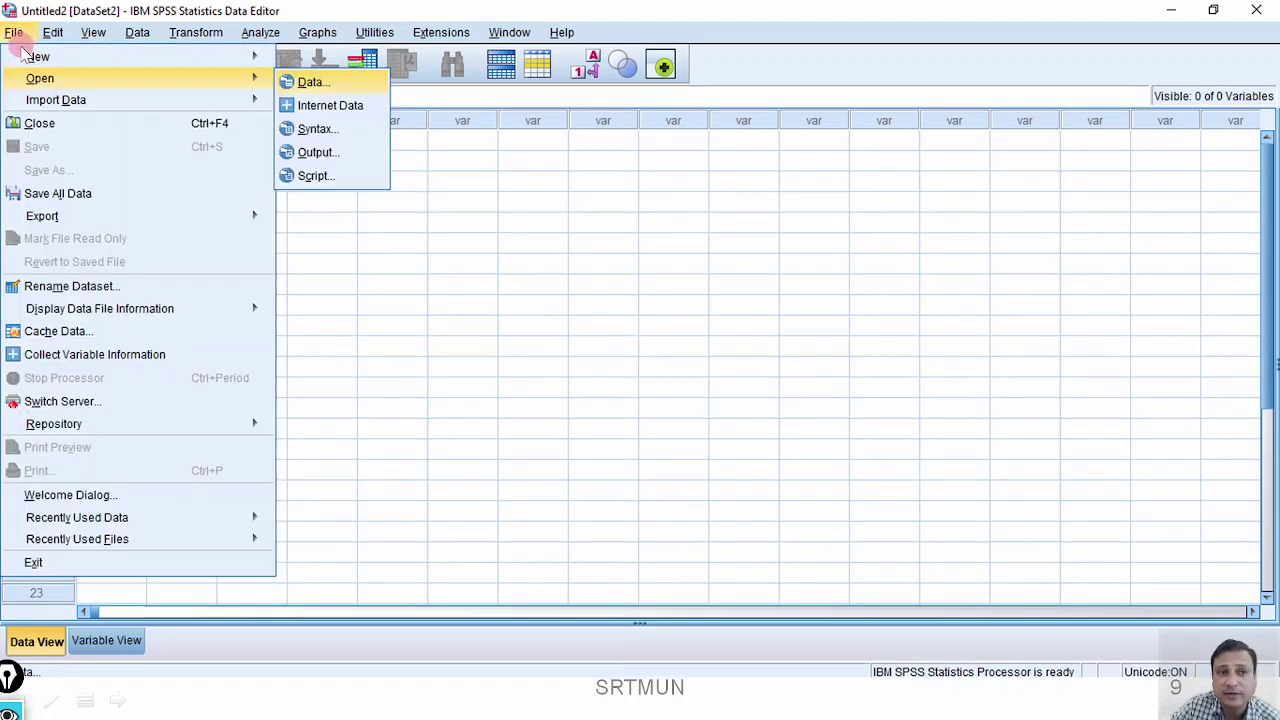
left_click(310, 82)
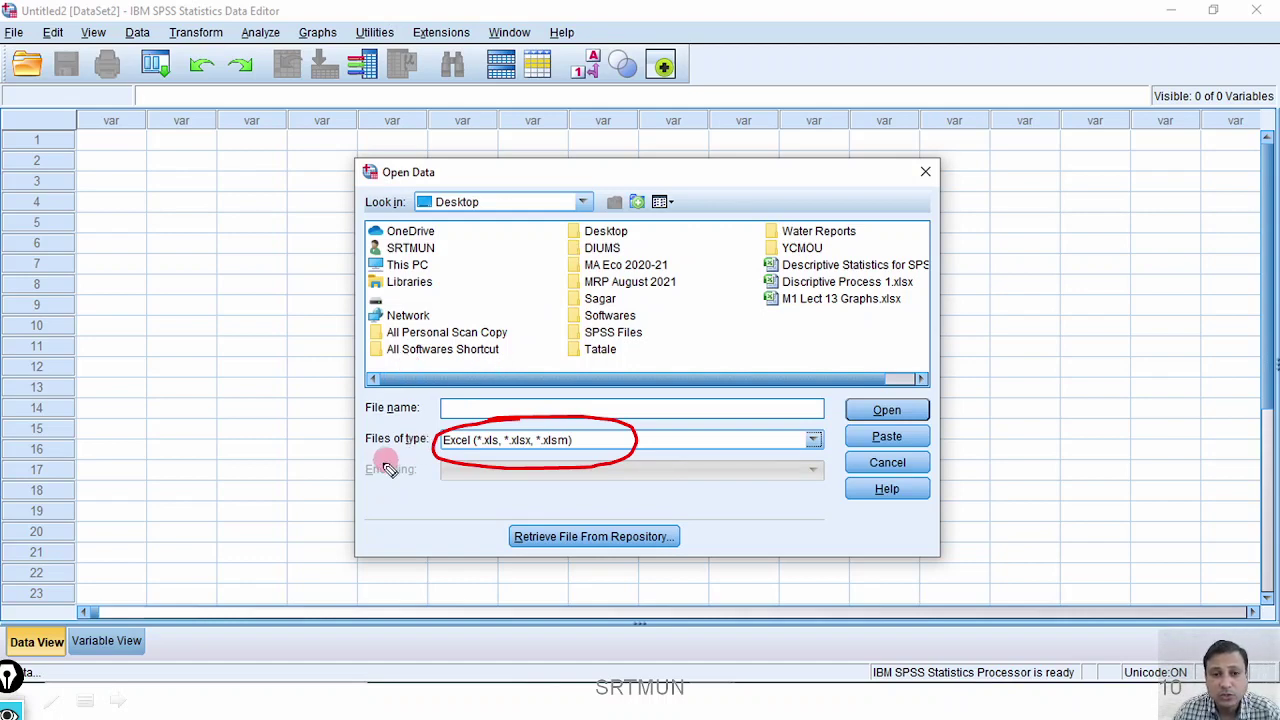
left_click_drag(366, 456, 432, 456)
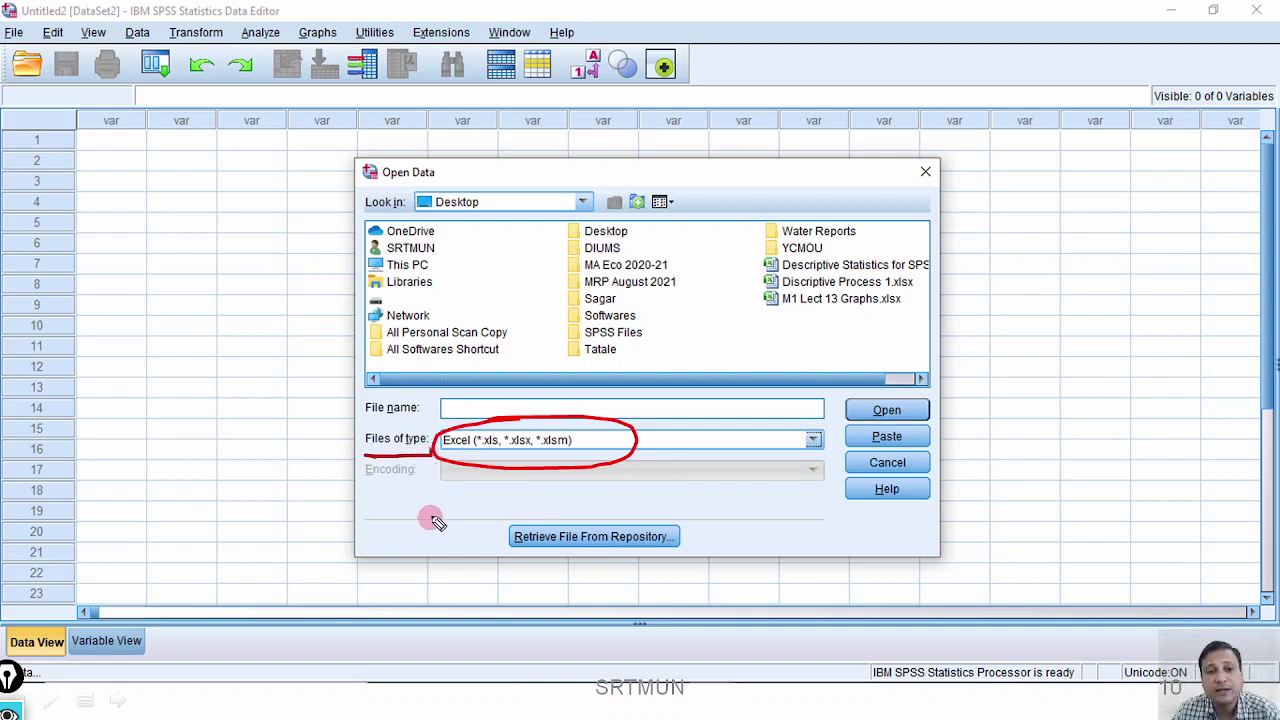
mouse_move(810, 437)
left_mouse_down()
mouse_move(815, 462)
mouse_move(836, 425)
mouse_move(826, 404)
mouse_move(858, 400)
left_mouse_up()
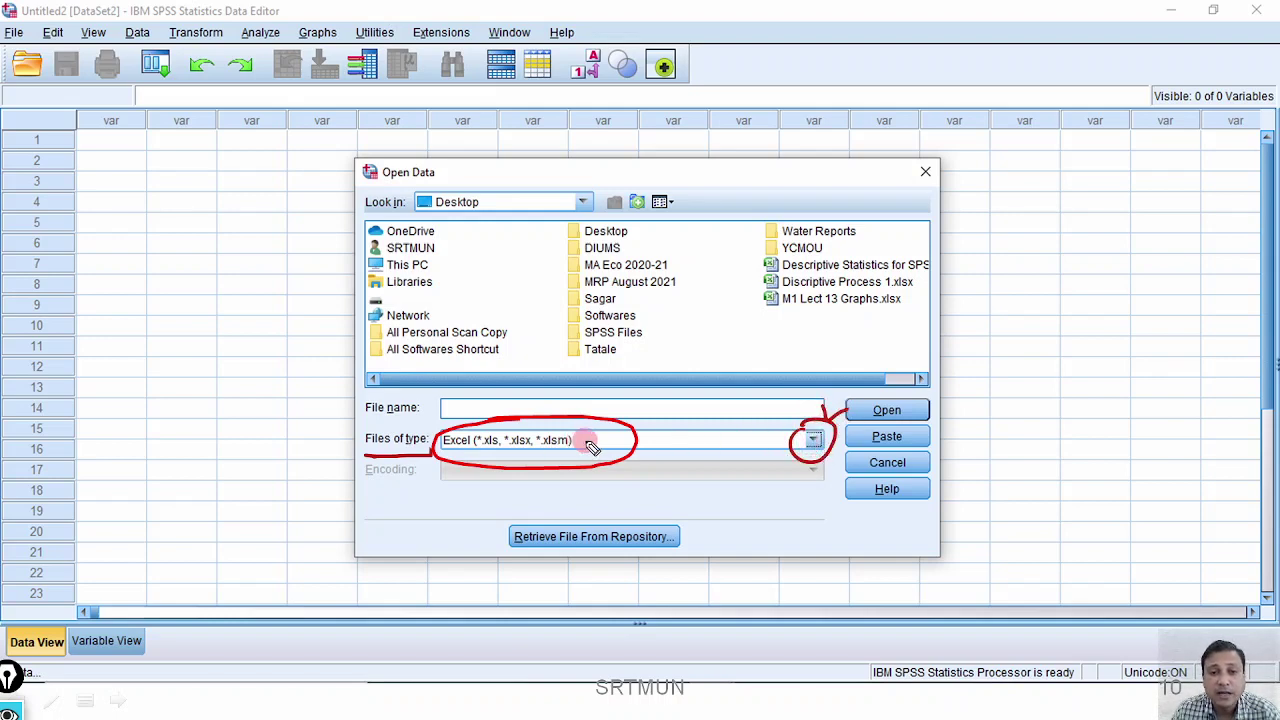
left_click_drag(595, 449, 612, 434)
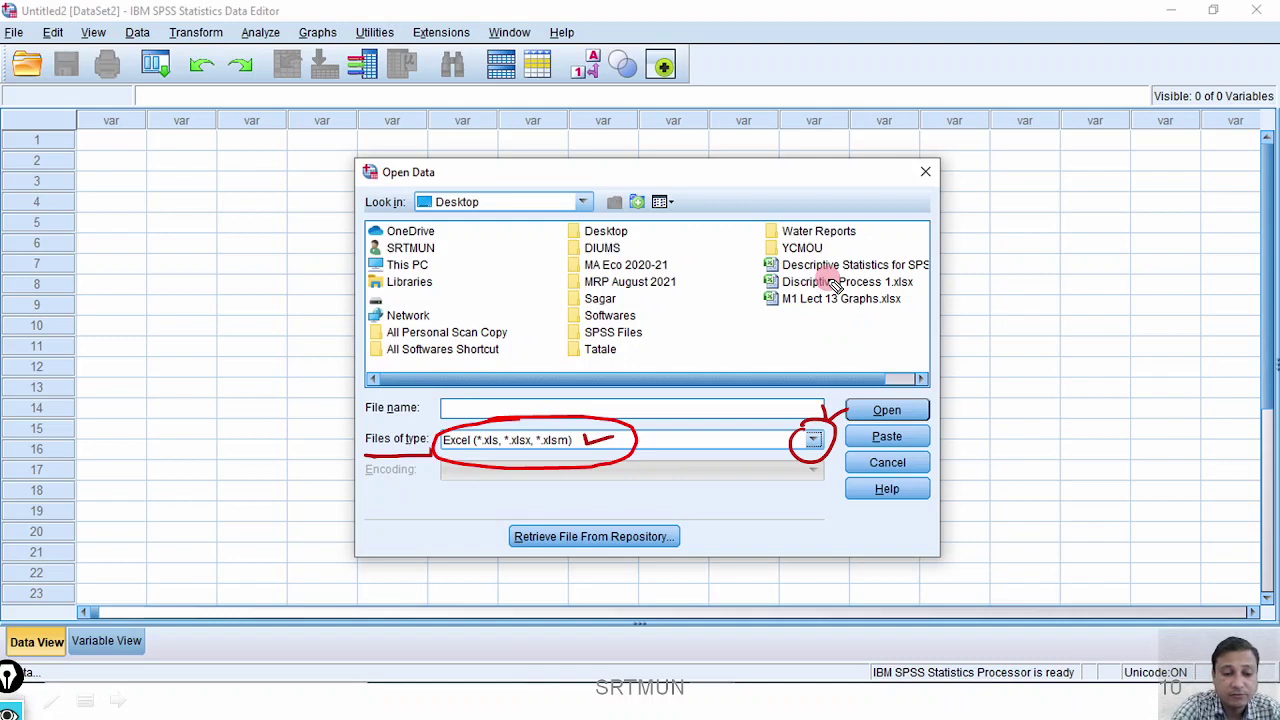
key("ctrl+z")
key("ctrl+z")
key("ctrl+z")
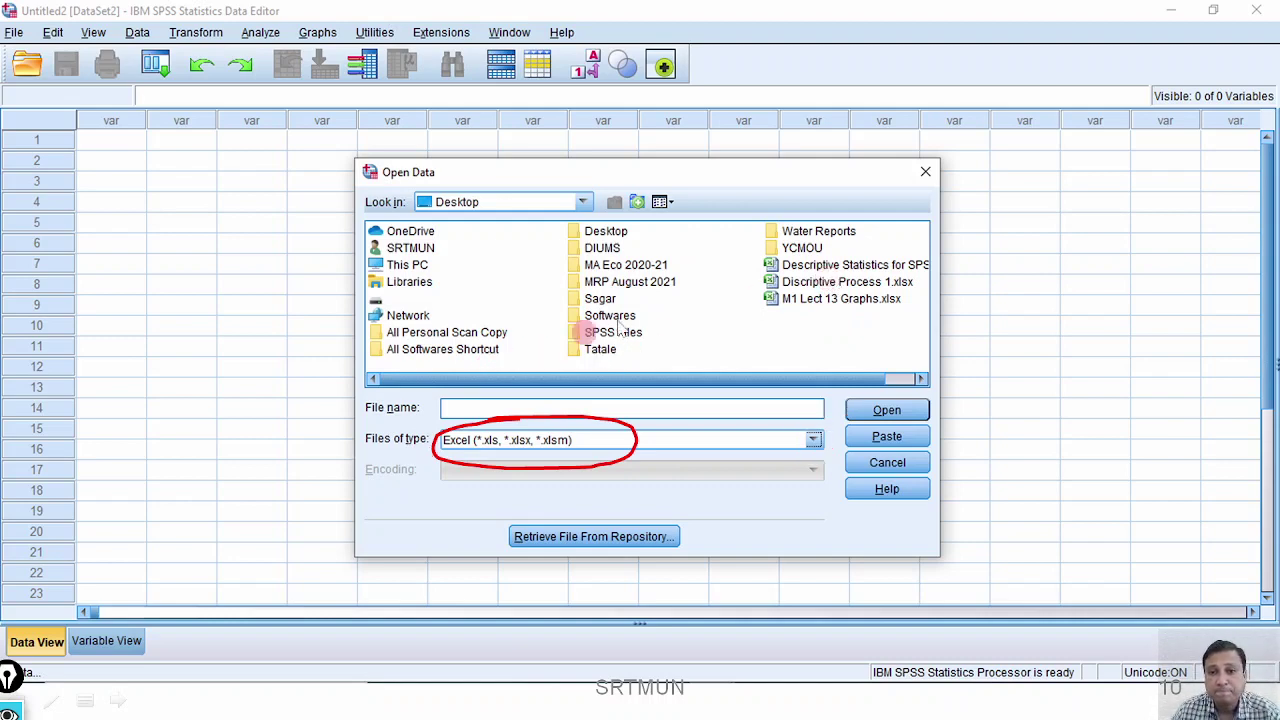
Open the Excel file Discriptive Process 1.xlsx and import Sheet1 with variable names read from the first row.
left_click(878, 285)
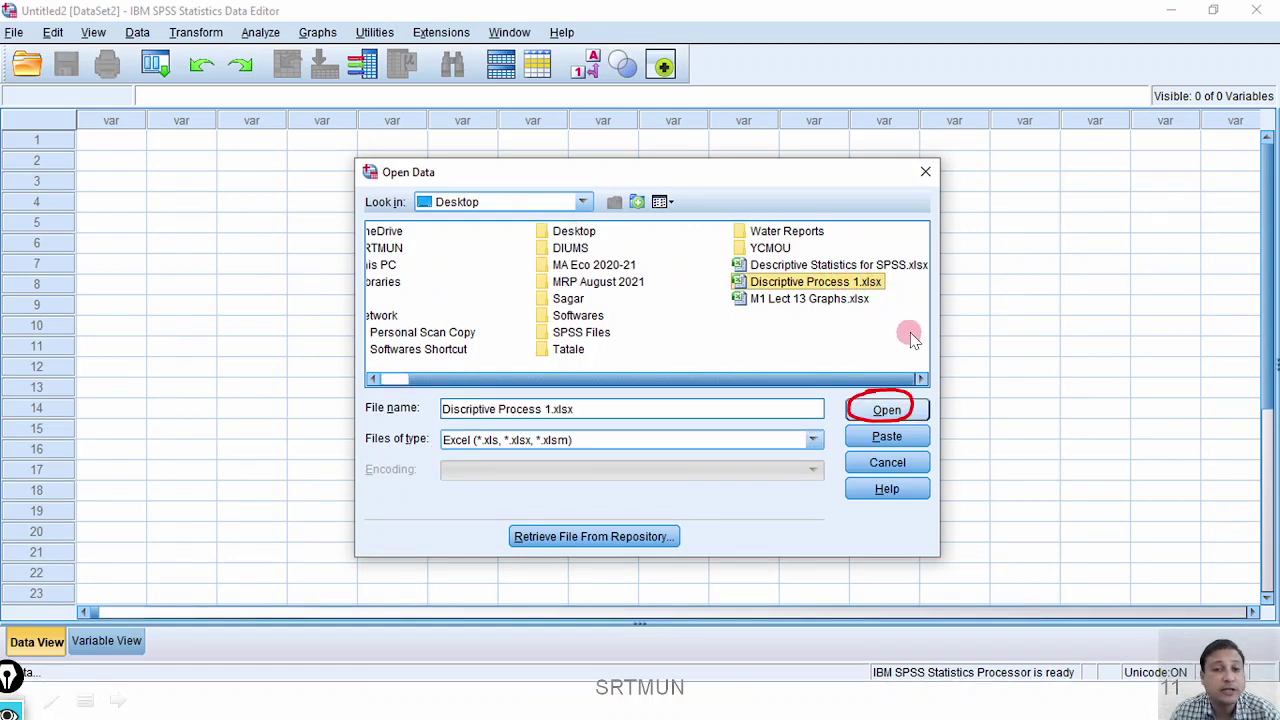
left_click(887, 410)
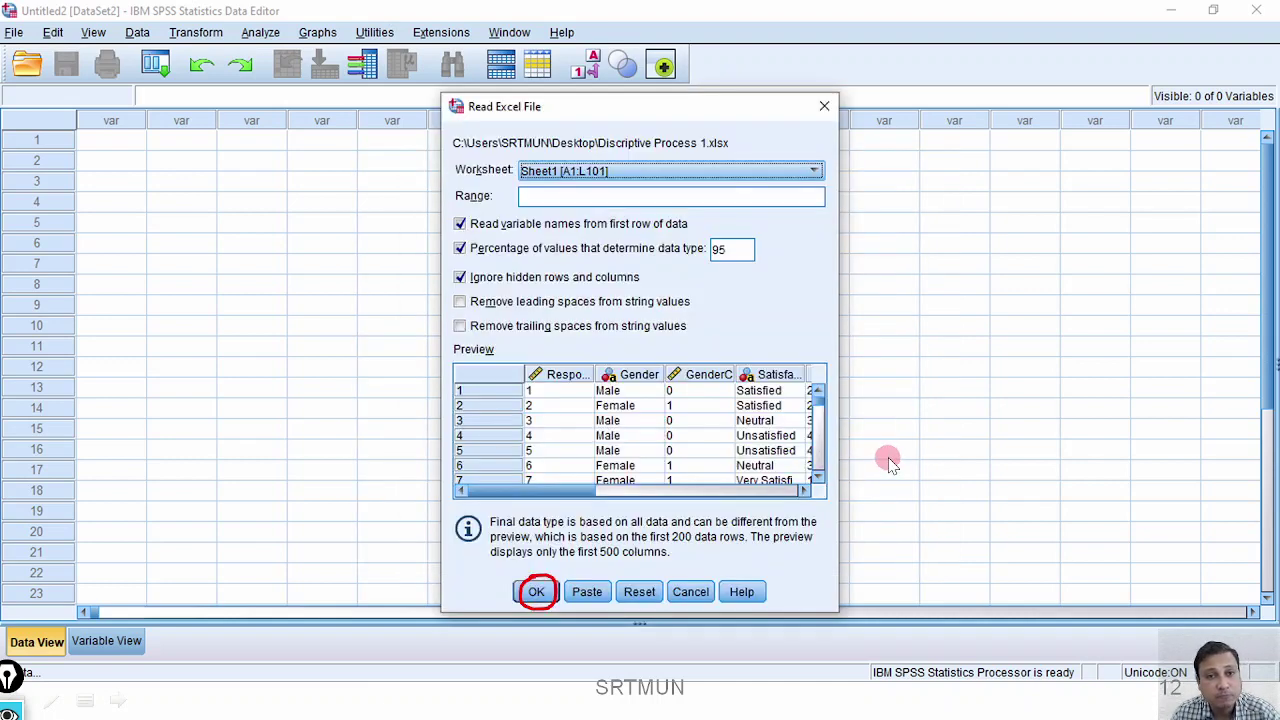
left_click(538, 592)
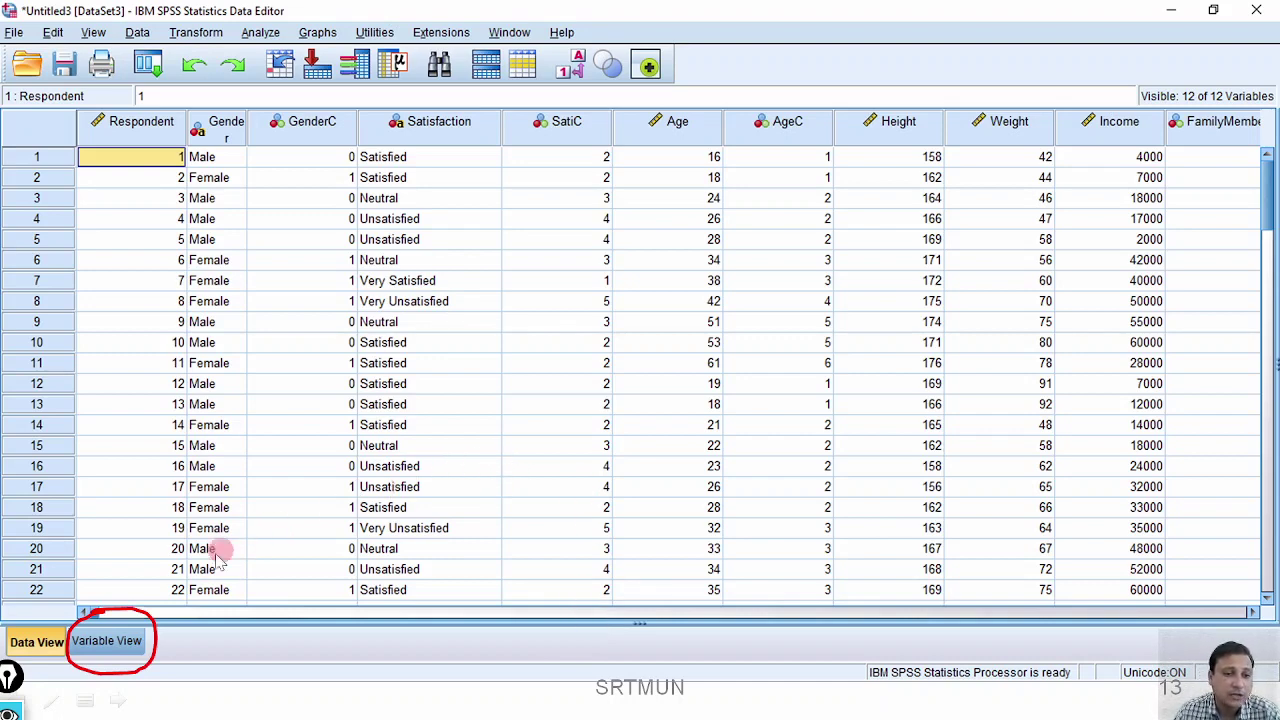
Examine the imported variables' definitions, checking labels, value codings for GenderC, SatiC and AgeC, measurement levels and types.
left_click(114, 645)
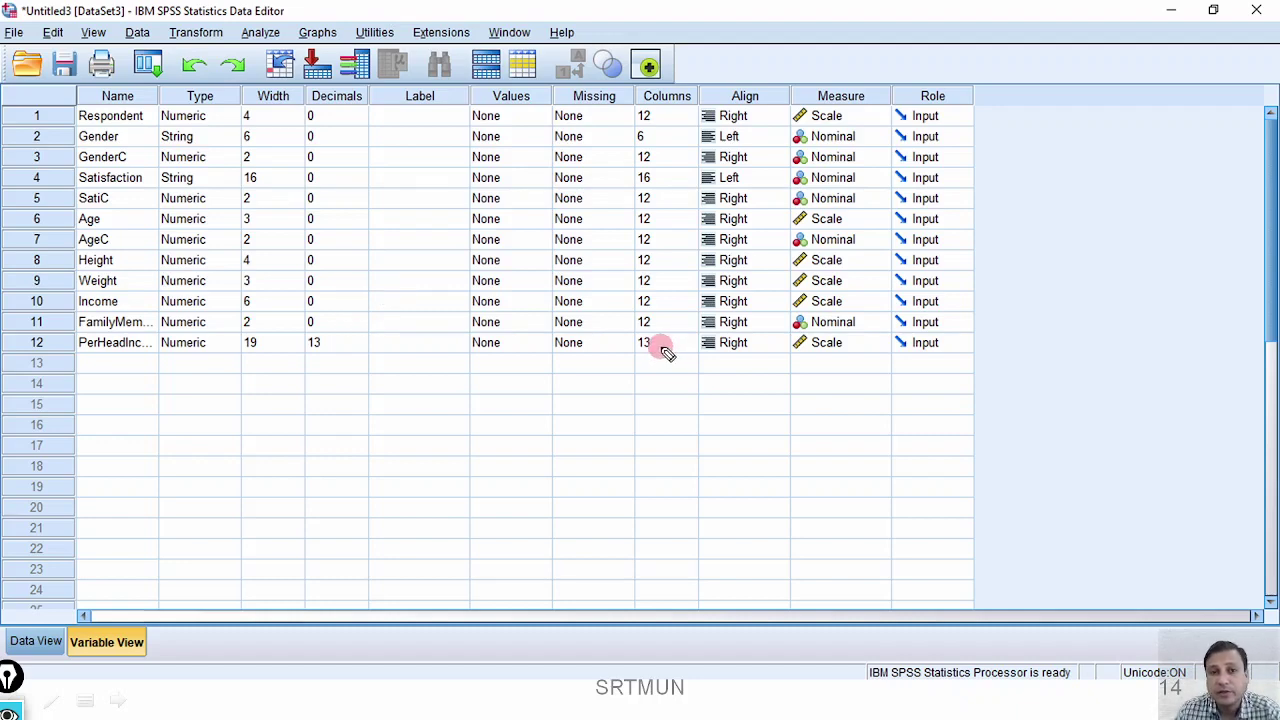
mouse_move(417, 163)
left_mouse_down()
mouse_move(413, 195)
mouse_move(435, 198)
mouse_move(419, 228)
left_mouse_up()
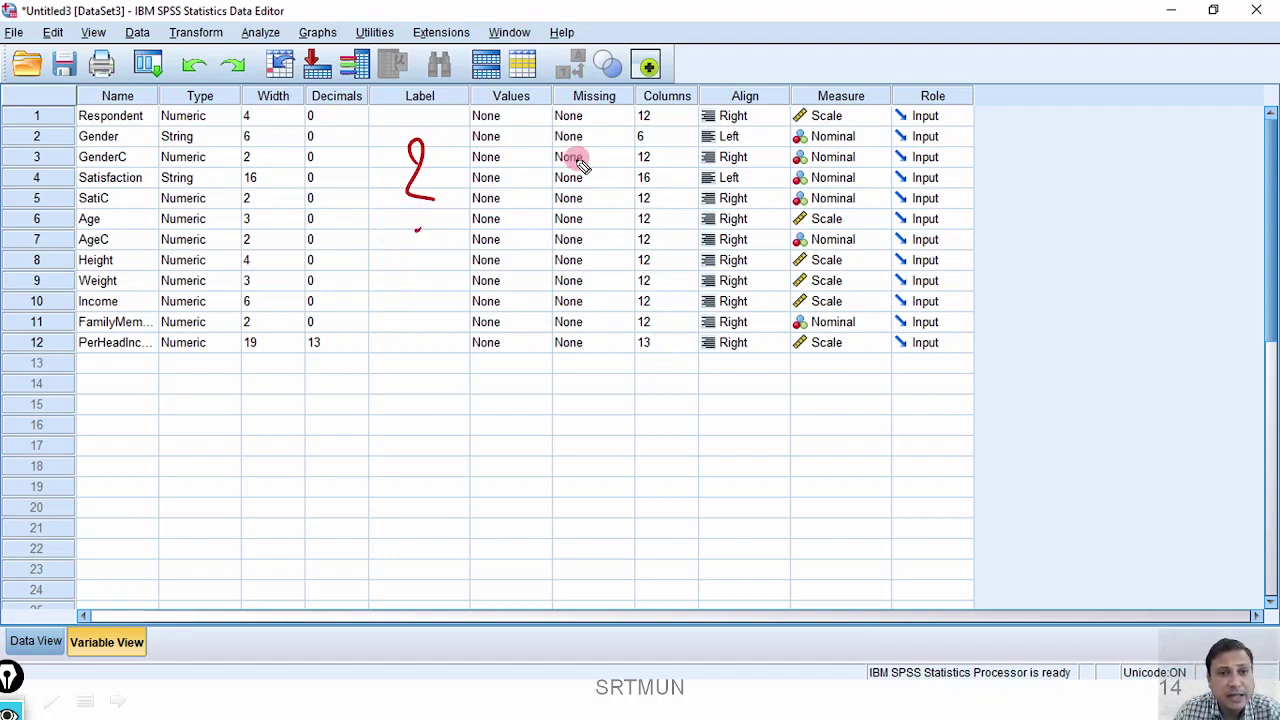
mouse_move(590, 152)
left_mouse_down()
mouse_move(546, 158)
mouse_move(466, 135)
mouse_move(534, 151)
left_mouse_up()
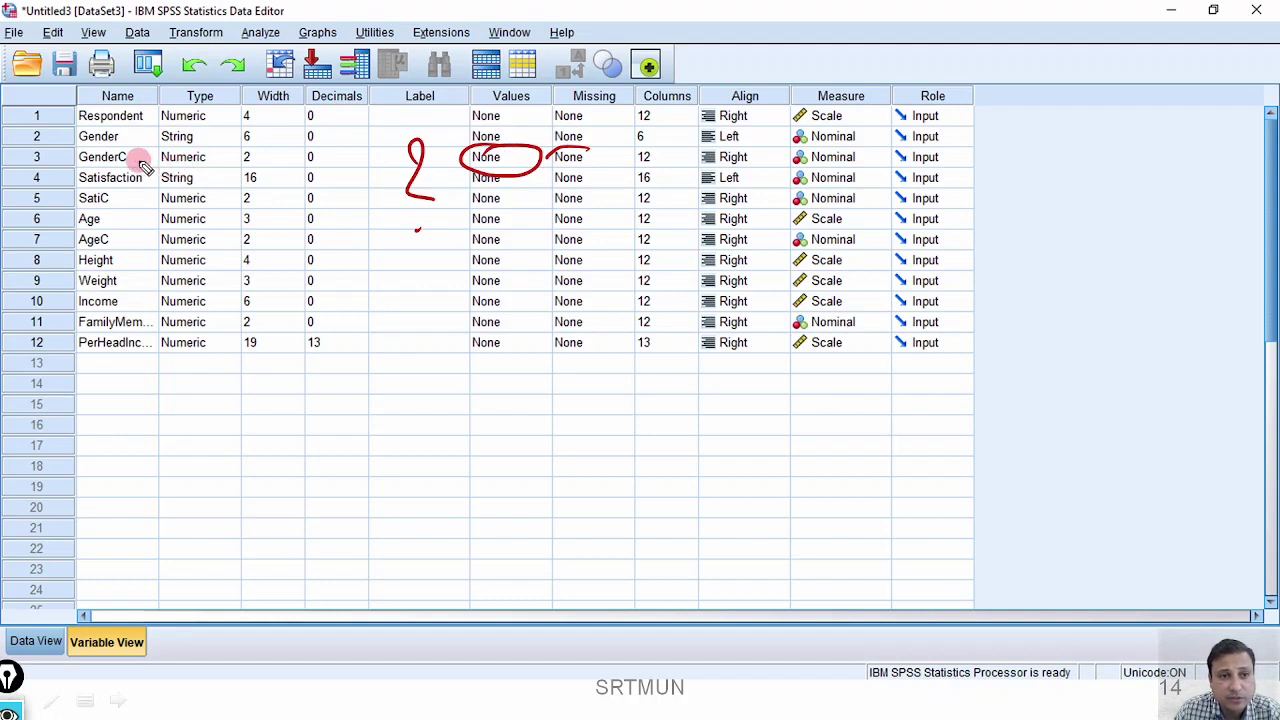
left_click_drag(139, 158, 160, 157)
mouse_move(505, 213)
left_mouse_down()
mouse_move(491, 178)
mouse_move(508, 206)
mouse_move(472, 190)
left_mouse_up()
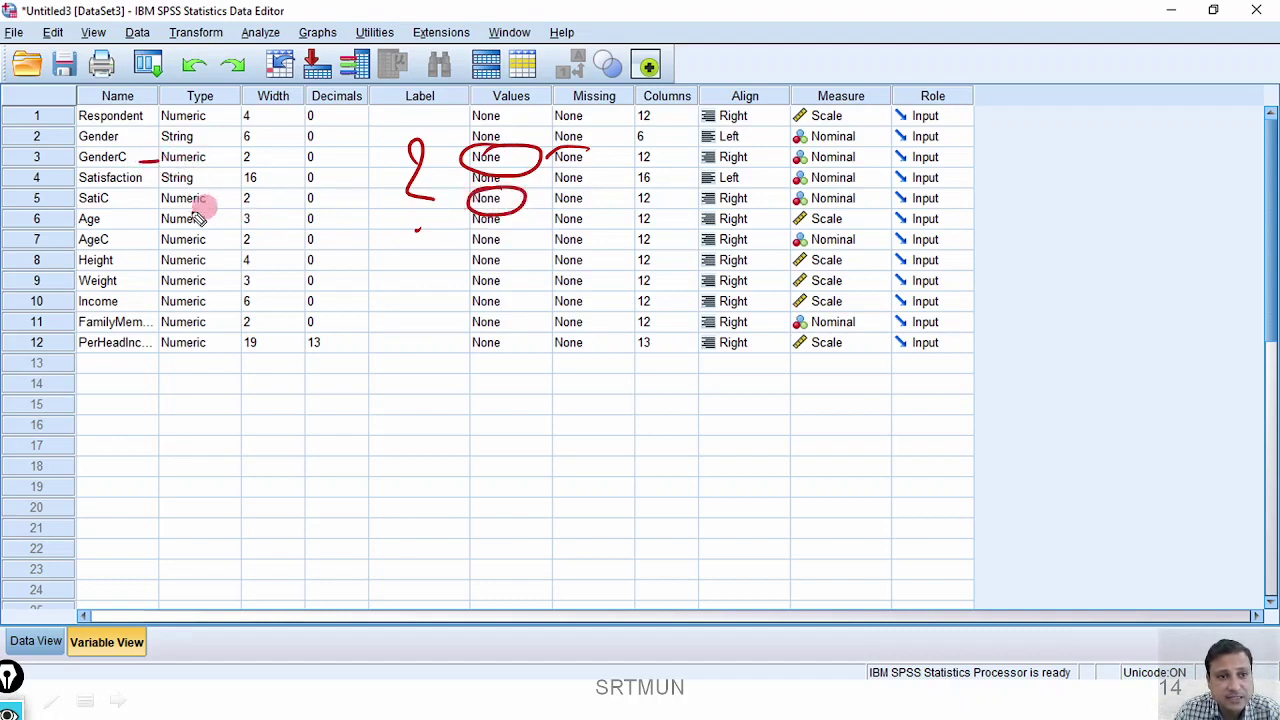
left_click_drag(141, 199, 155, 198)
left_click_drag(129, 241, 146, 240)
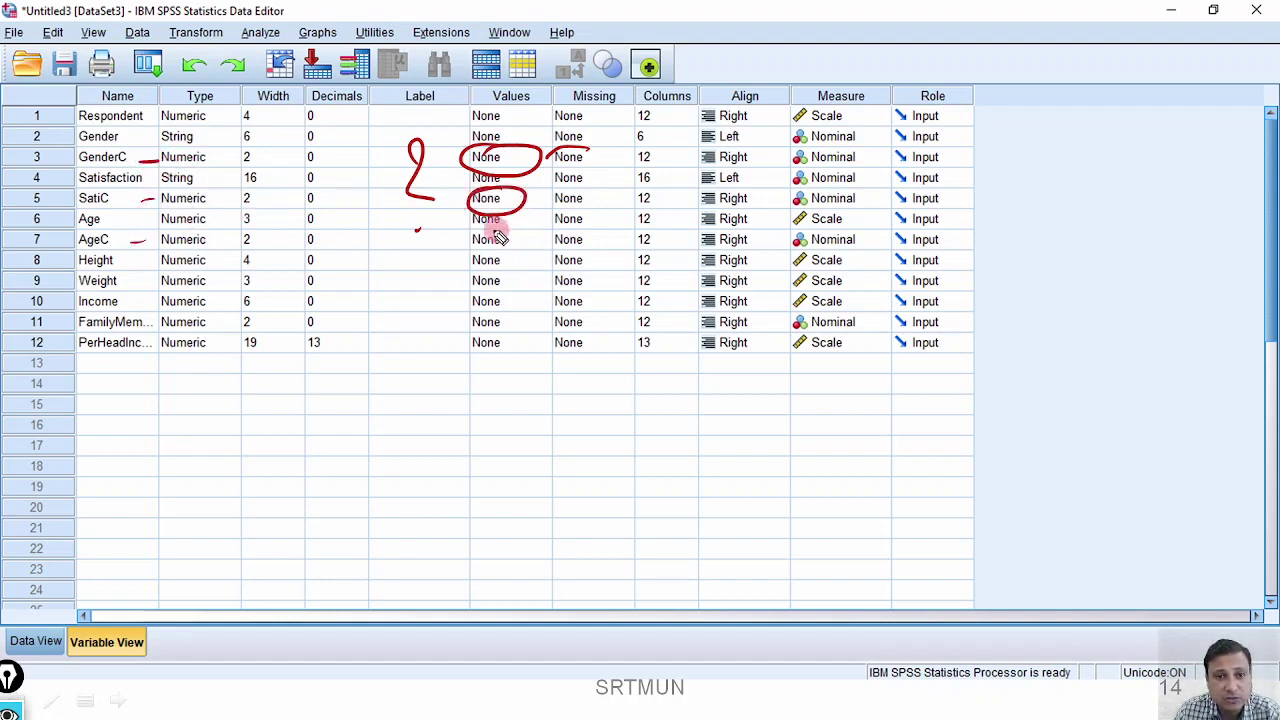
left_click_drag(497, 236, 530, 242)
mouse_move(806, 112)
left_mouse_down()
mouse_move(759, 284)
mouse_move(812, 386)
mouse_move(899, 322)
mouse_move(916, 172)
mouse_move(879, 118)
mouse_move(800, 108)
left_mouse_up()
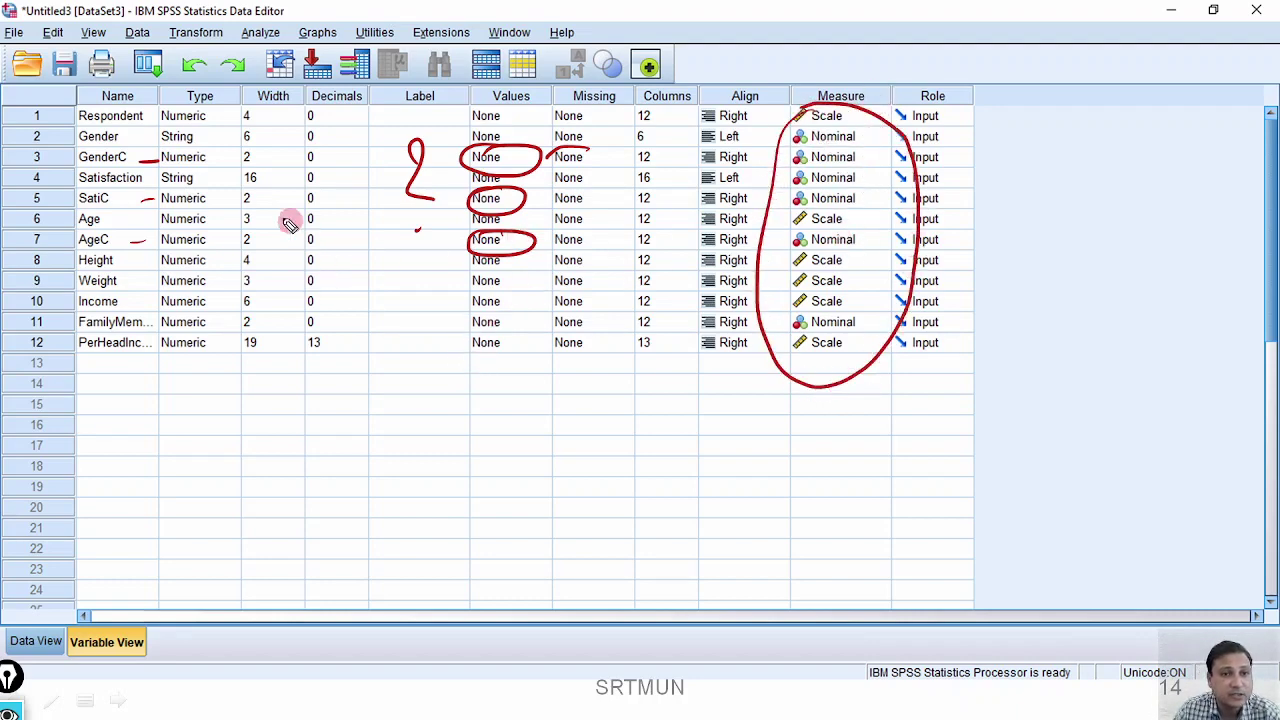
mouse_move(182, 96)
left_mouse_down()
mouse_move(147, 166)
mouse_move(143, 306)
mouse_move(167, 350)
mouse_move(208, 328)
mouse_move(235, 202)
mouse_move(233, 133)
mouse_move(184, 98)
left_mouse_up()
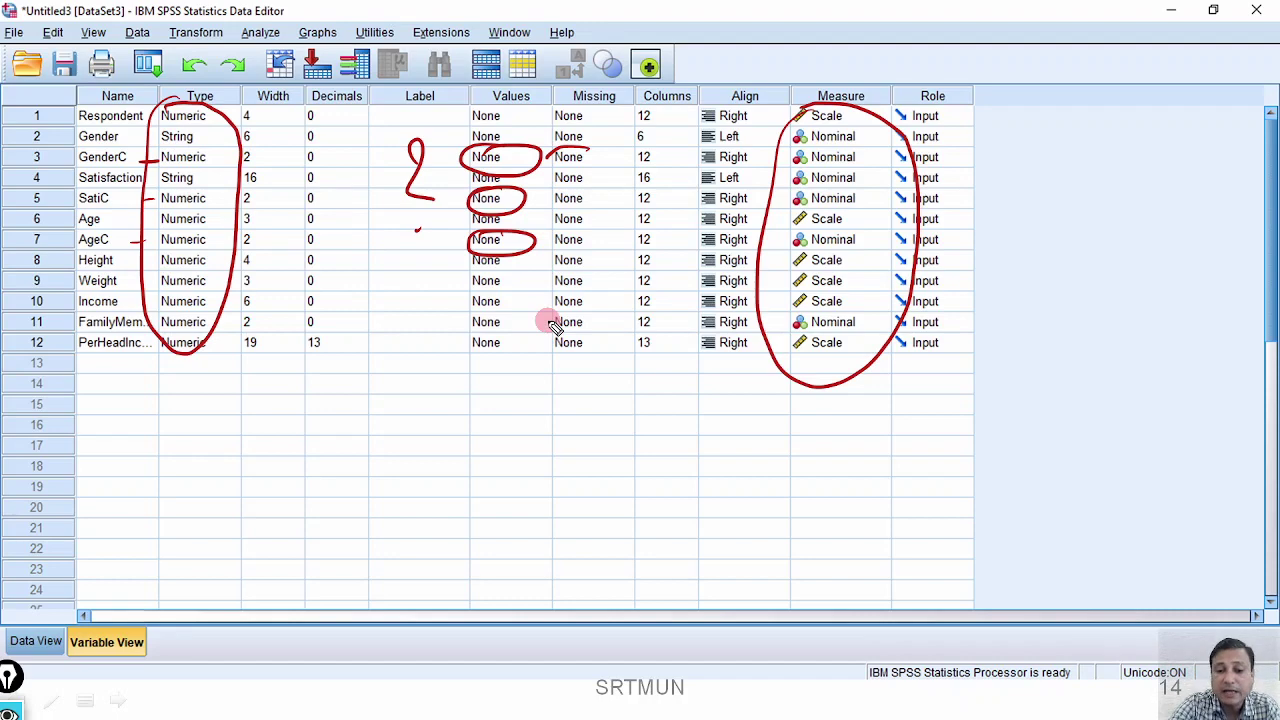
key("e")
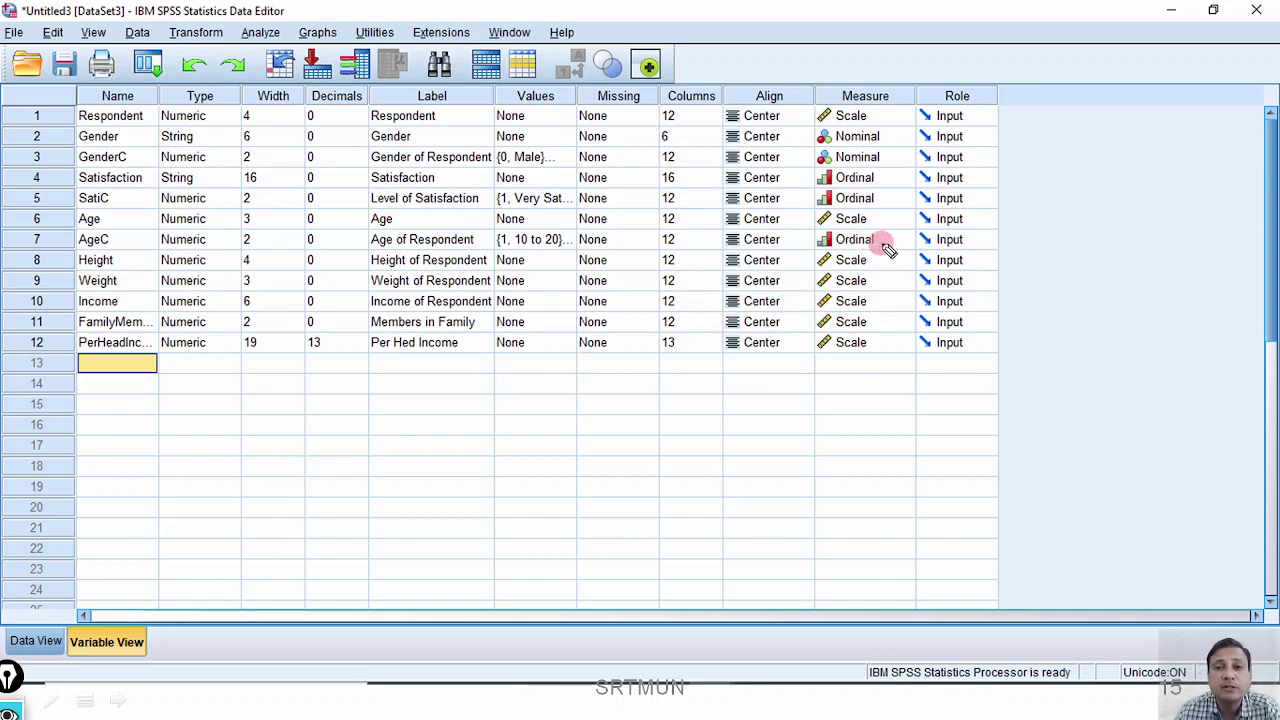
Compare the data types and measurement levels of the gender, satisfaction and age variables and their coded versions.
mouse_move(886, 132)
left_mouse_down()
mouse_move(898, 146)
mouse_move(885, 163)
left_mouse_up()
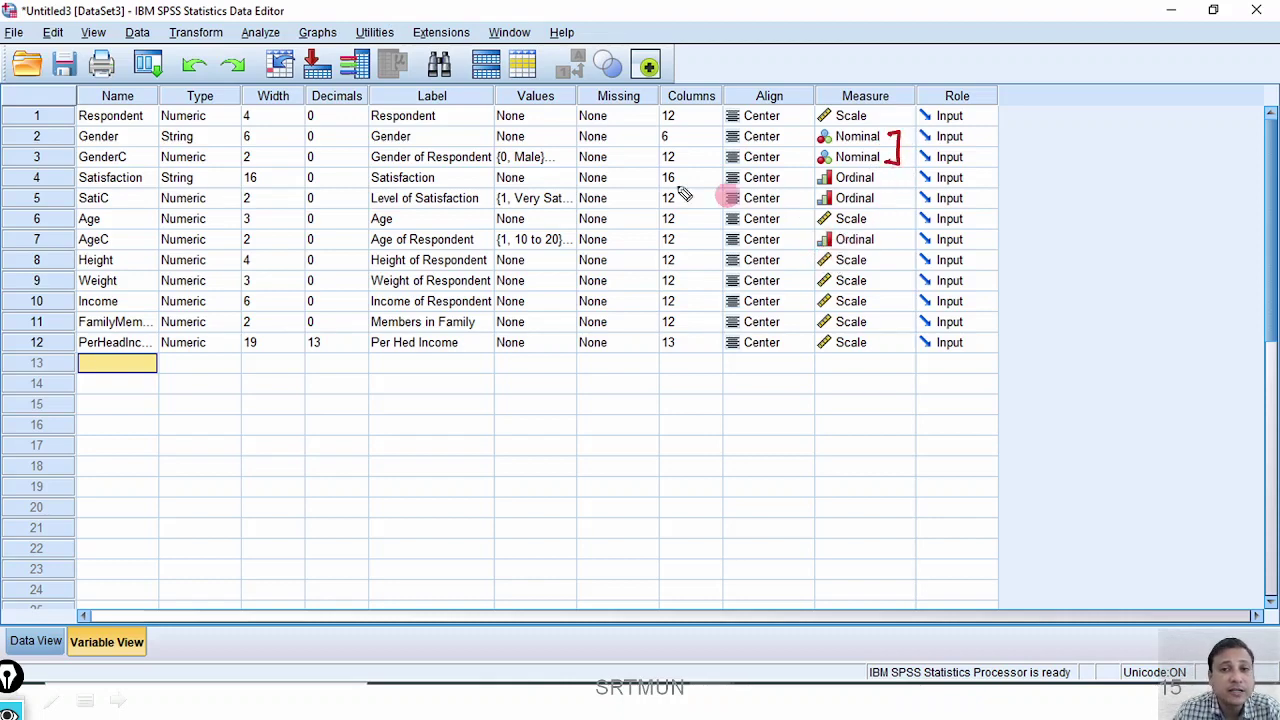
mouse_move(62, 135)
left_mouse_down()
mouse_move(78, 128)
mouse_move(78, 150)
left_mouse_up()
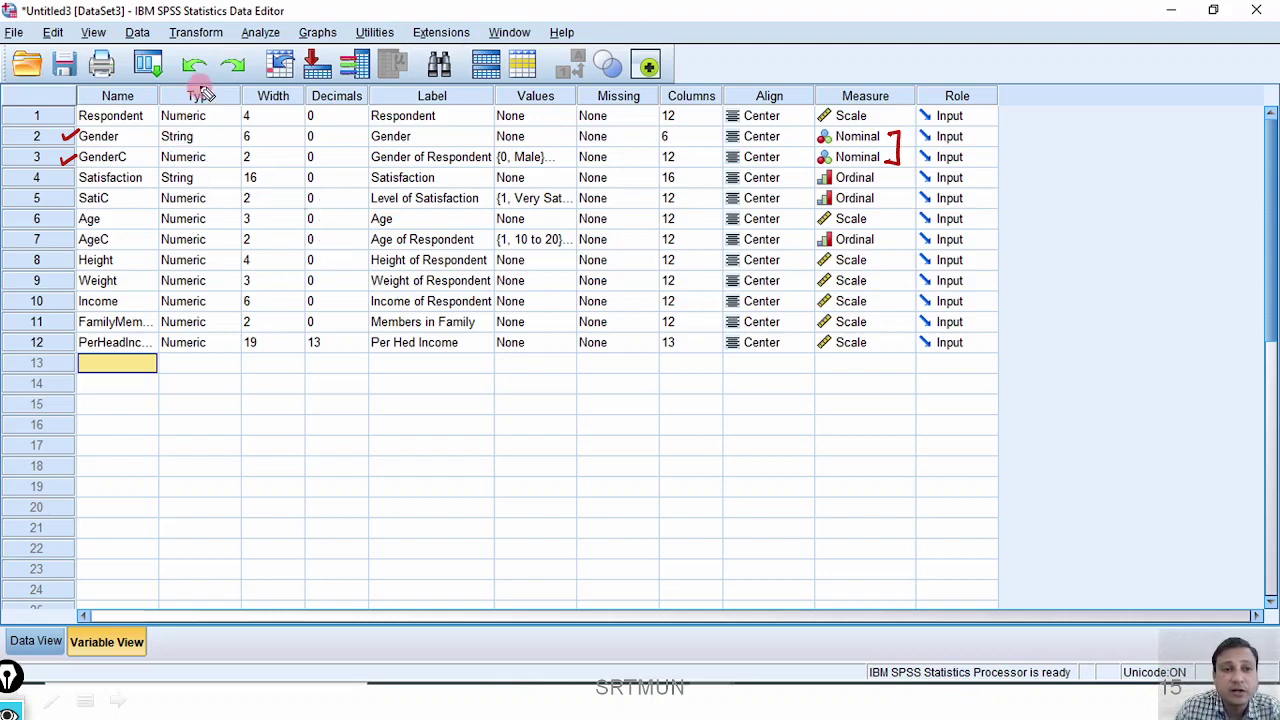
mouse_move(205, 88)
left_mouse_down()
mouse_move(190, 72)
mouse_move(222, 118)
mouse_move(214, 110)
left_mouse_up()
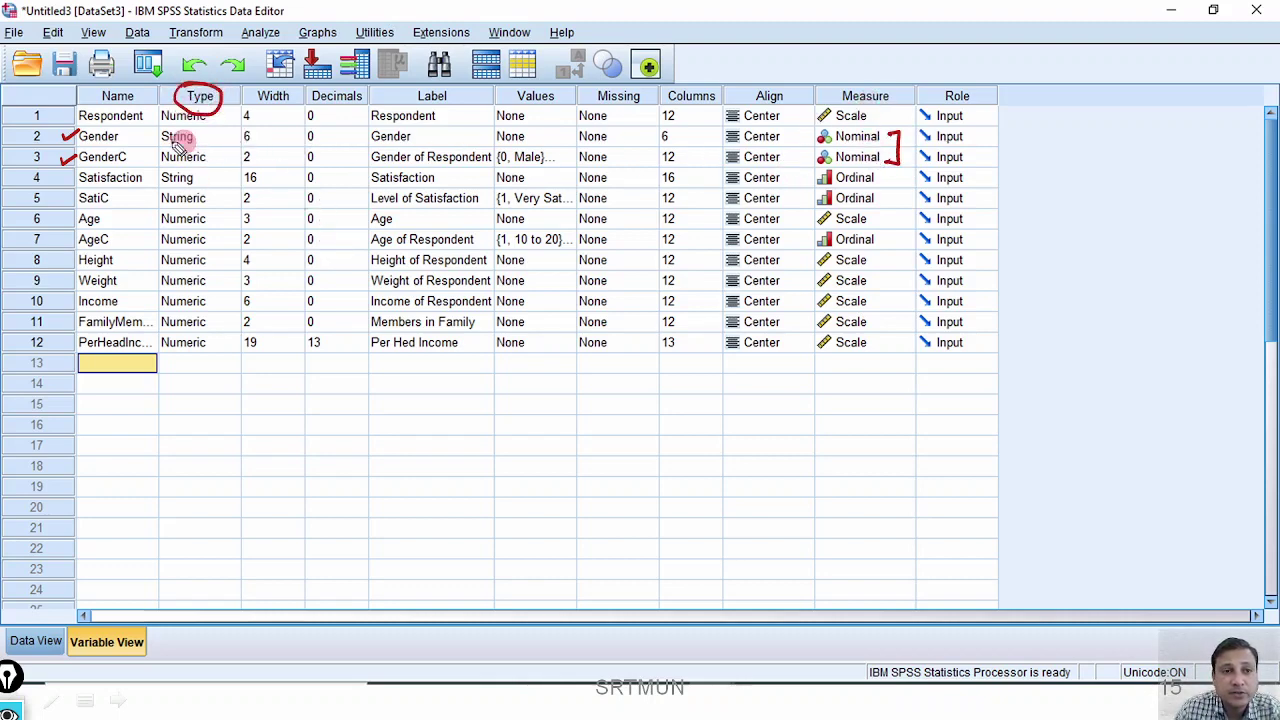
mouse_move(149, 137)
left_mouse_down()
mouse_move(156, 146)
mouse_move(165, 130)
mouse_move(163, 148)
left_mouse_up()
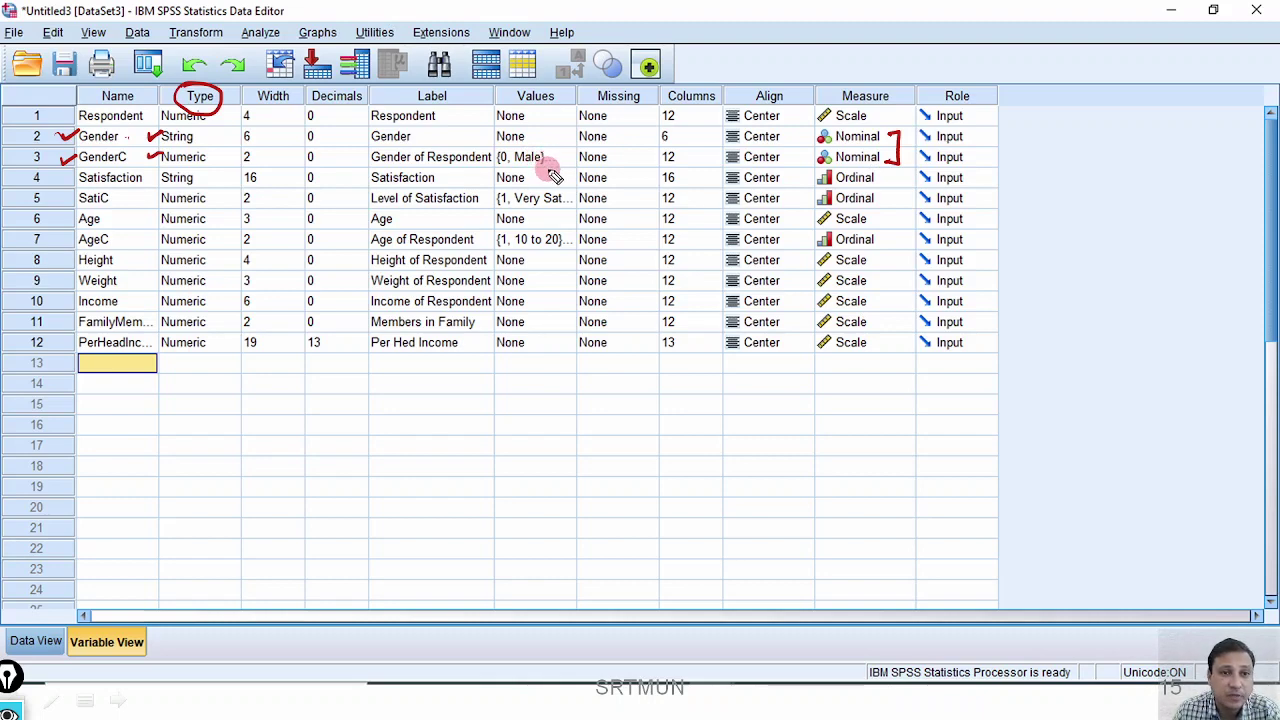
left_click_drag(878, 177, 876, 201)
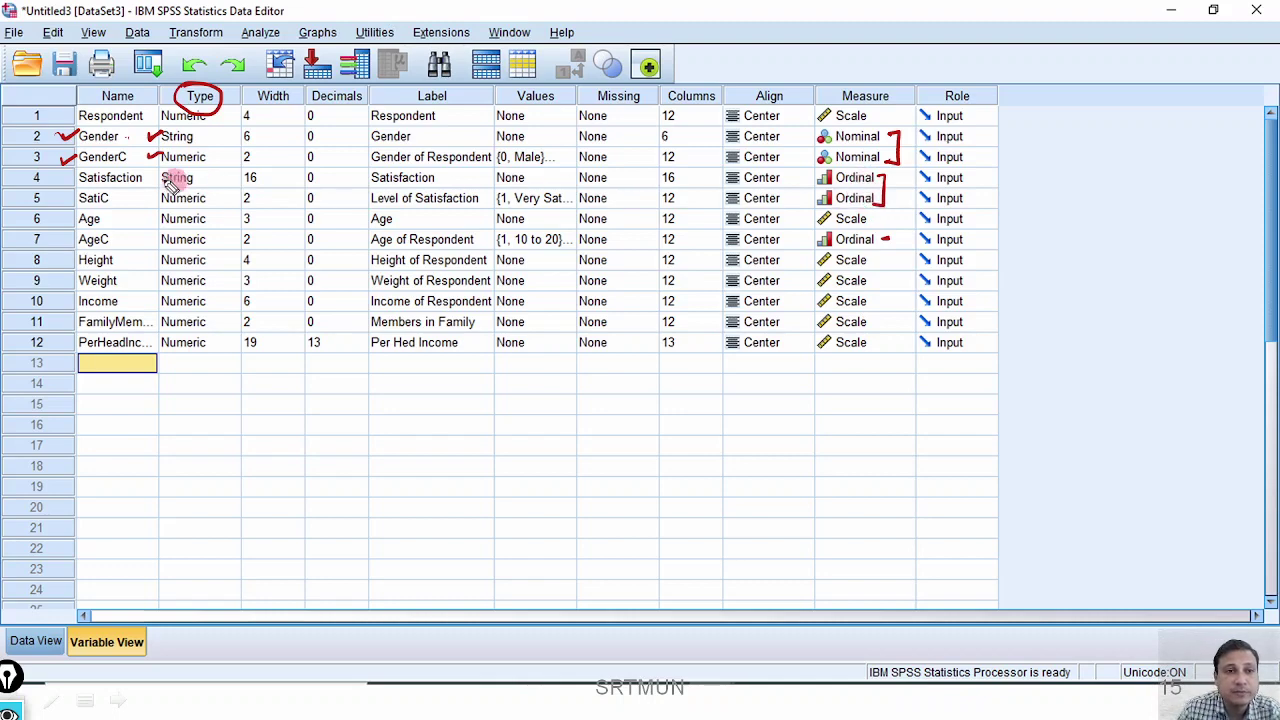
left_click_drag(57, 199, 72, 197)
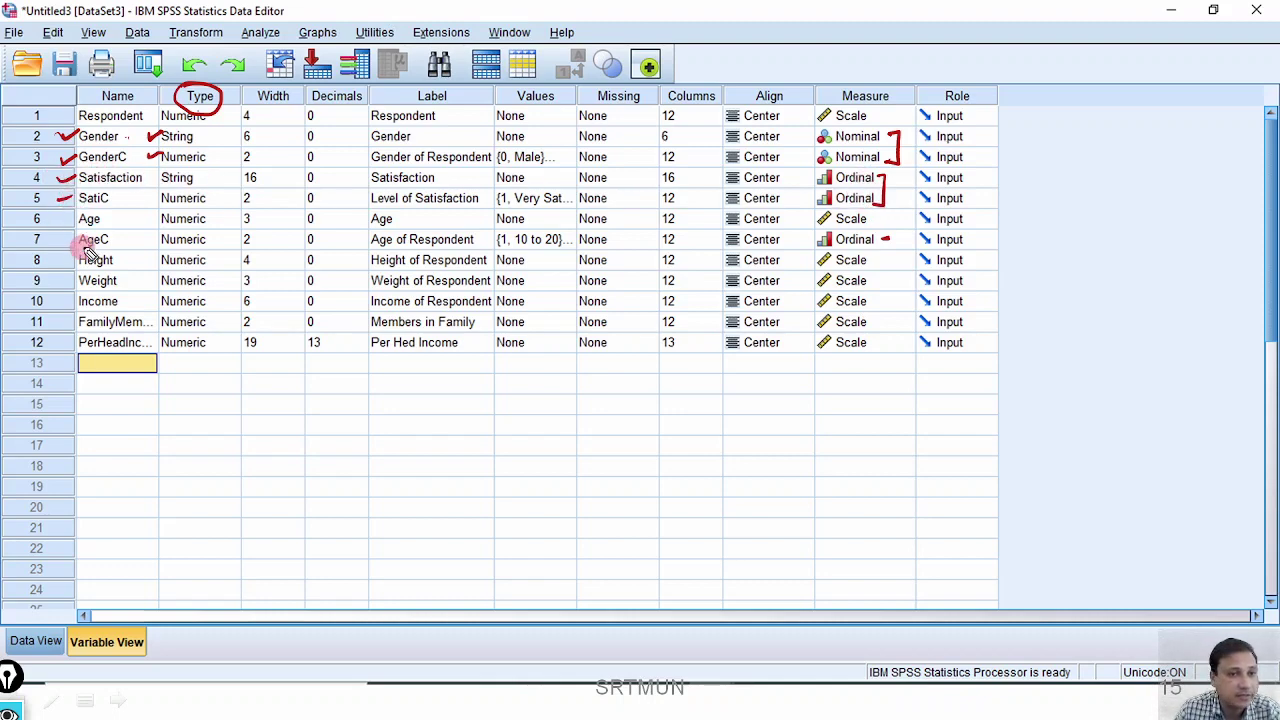
mouse_move(142, 178)
left_mouse_down()
mouse_move(158, 177)
mouse_move(155, 198)
left_mouse_up()
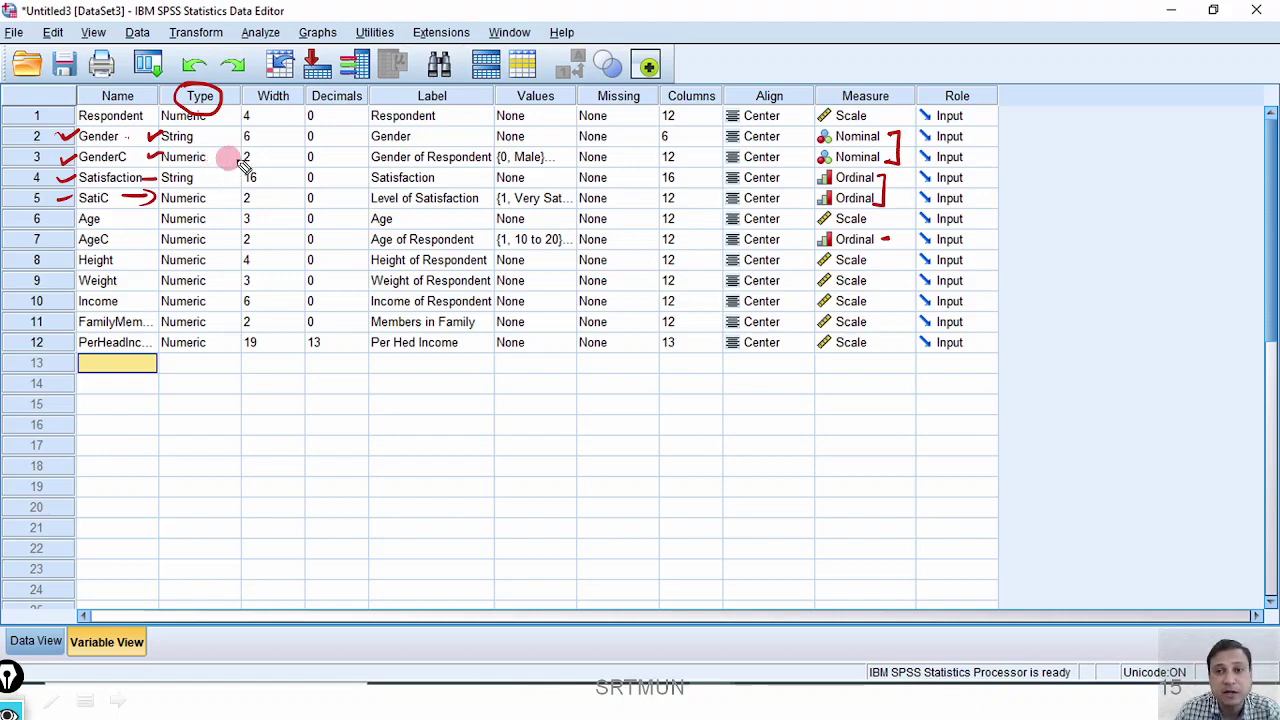
left_click_drag(890, 138, 892, 155)
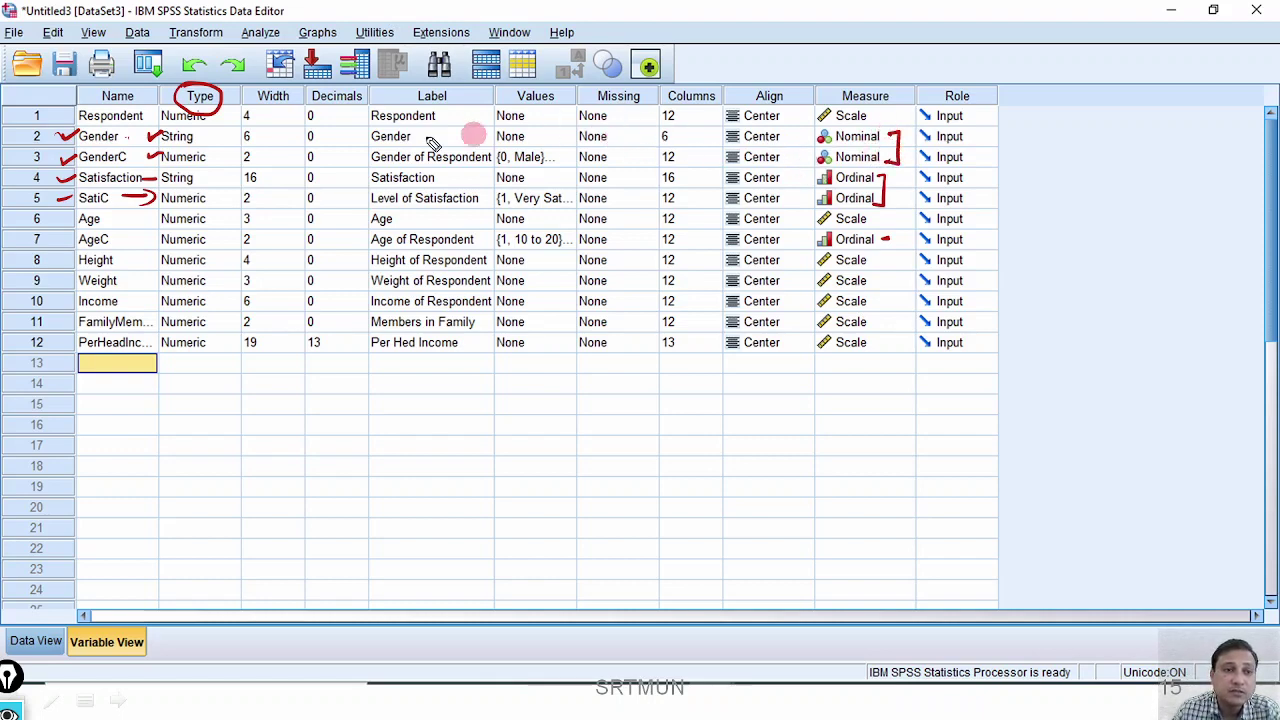
left_click_drag(147, 154, 163, 148)
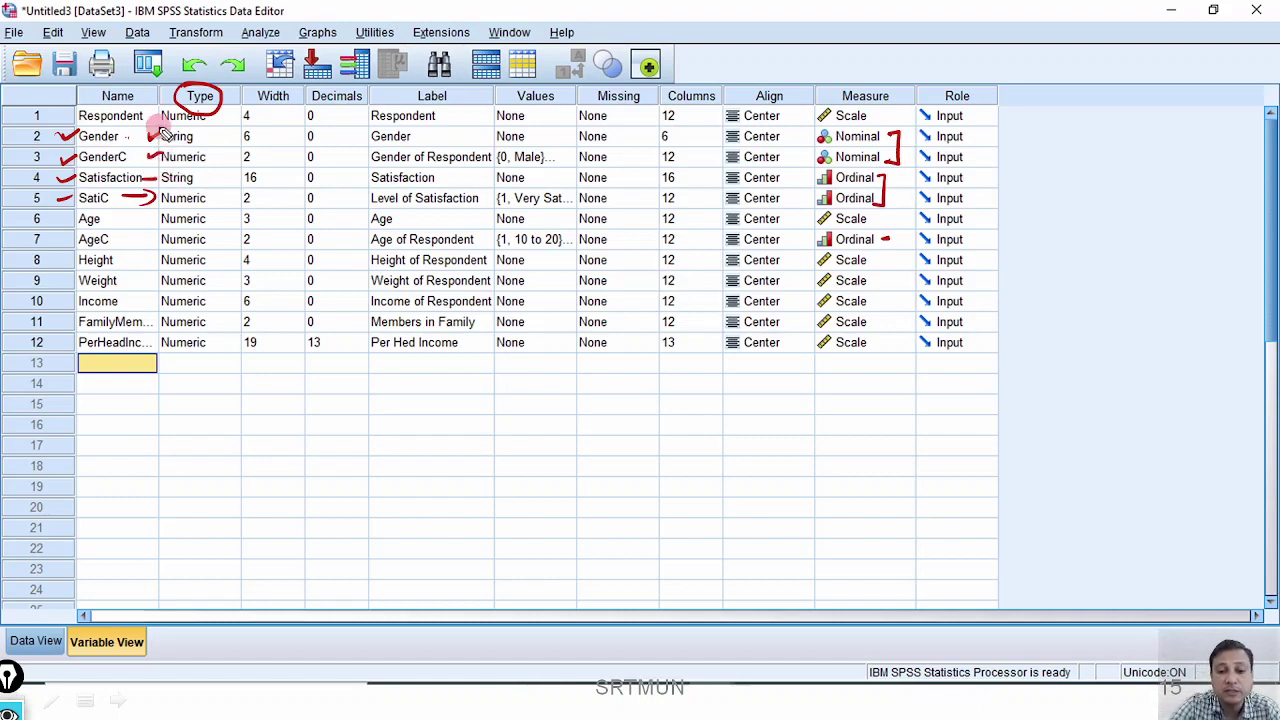
key("e")
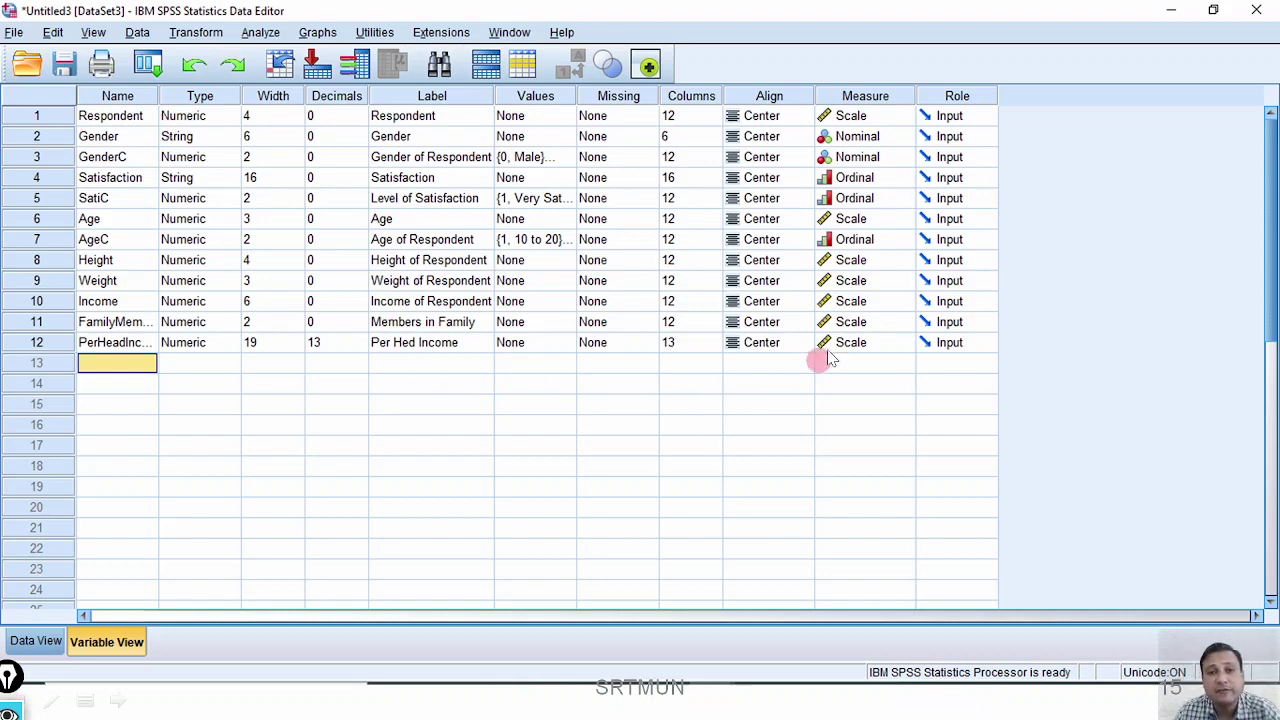
Return to the data values of the dataset.
left_click(36, 641)
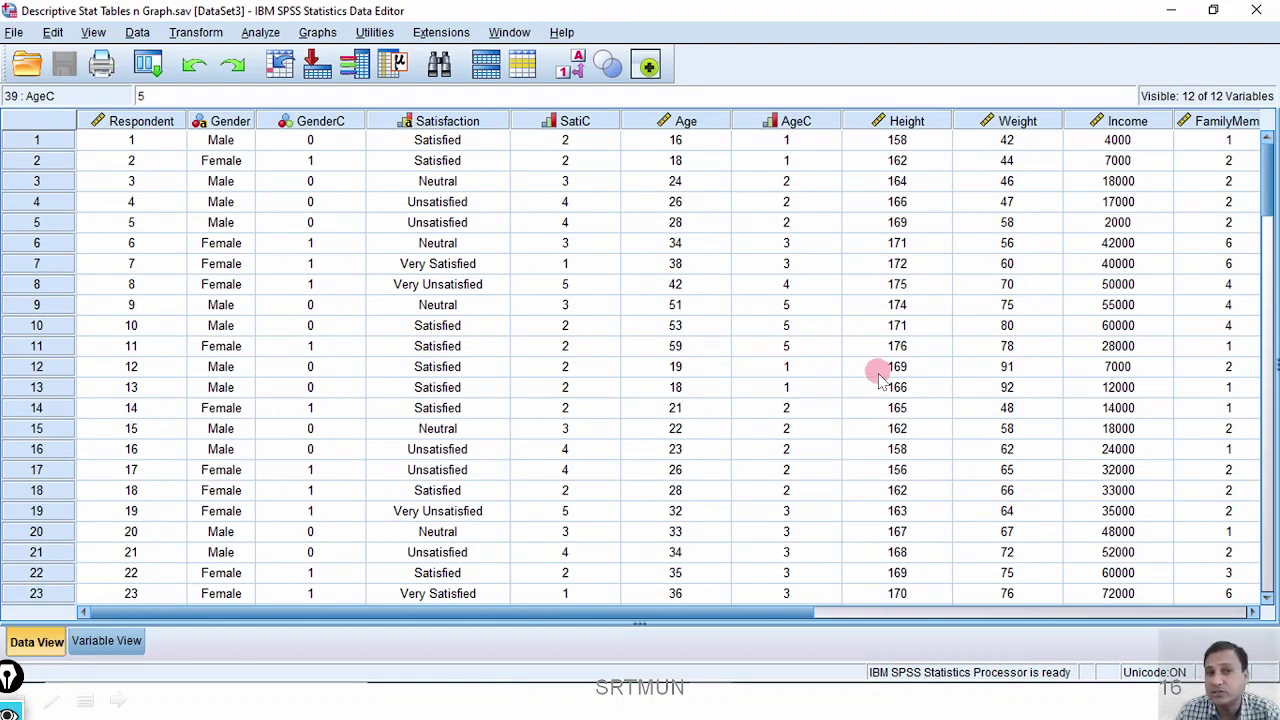
key("alt+Tab")
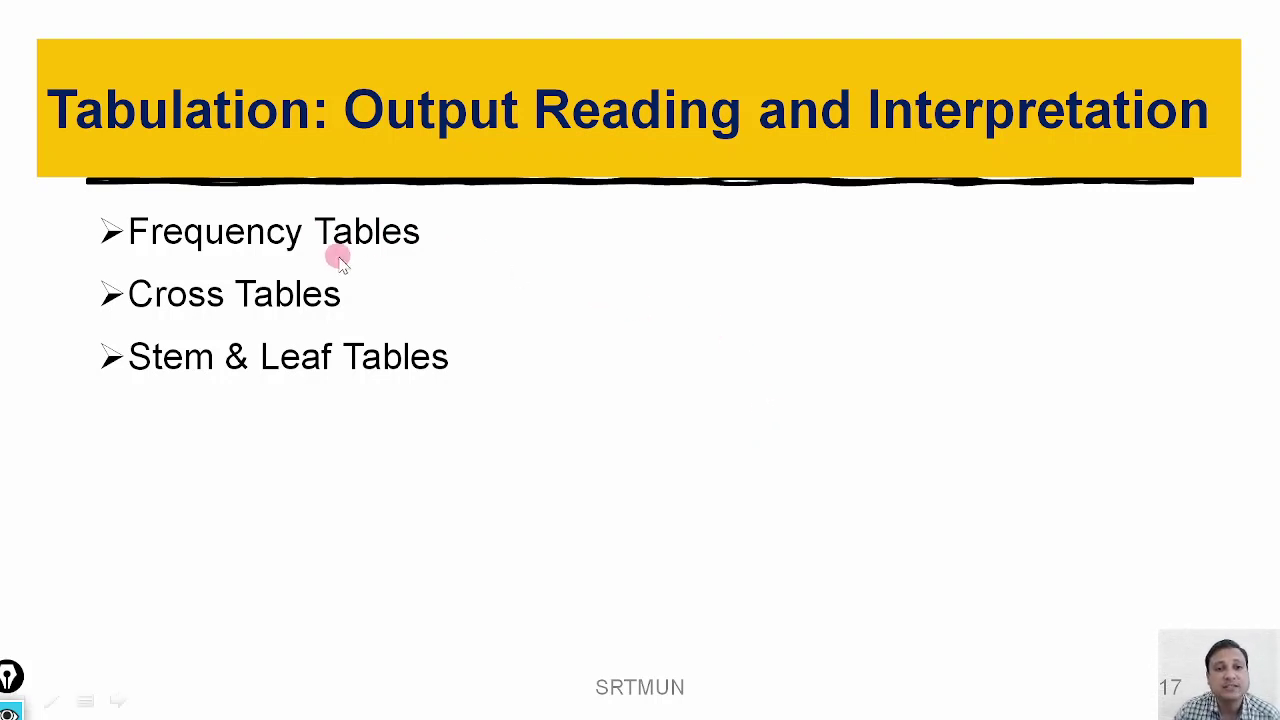
key("Right")
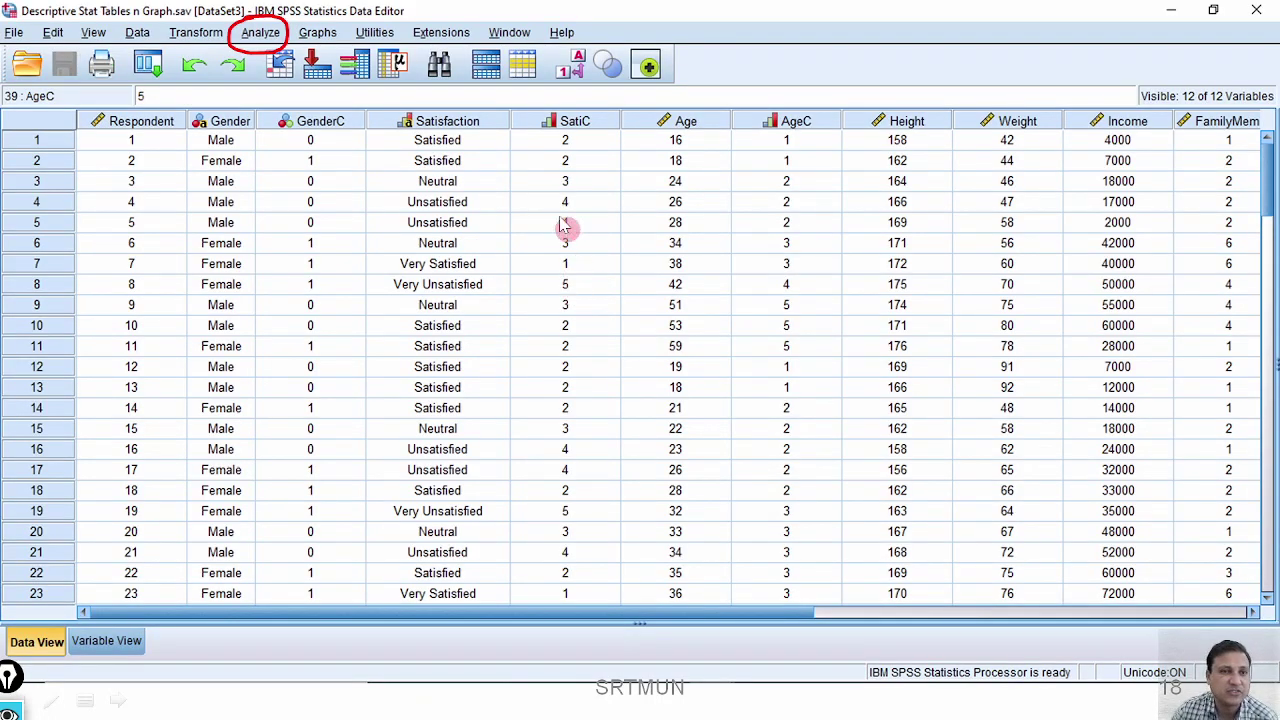
Run a Frequencies analysis with frequency tables for Respondent, Gender, GenderC, Satisfaction, SatiC, Age and AgeC.
left_click(265, 40)
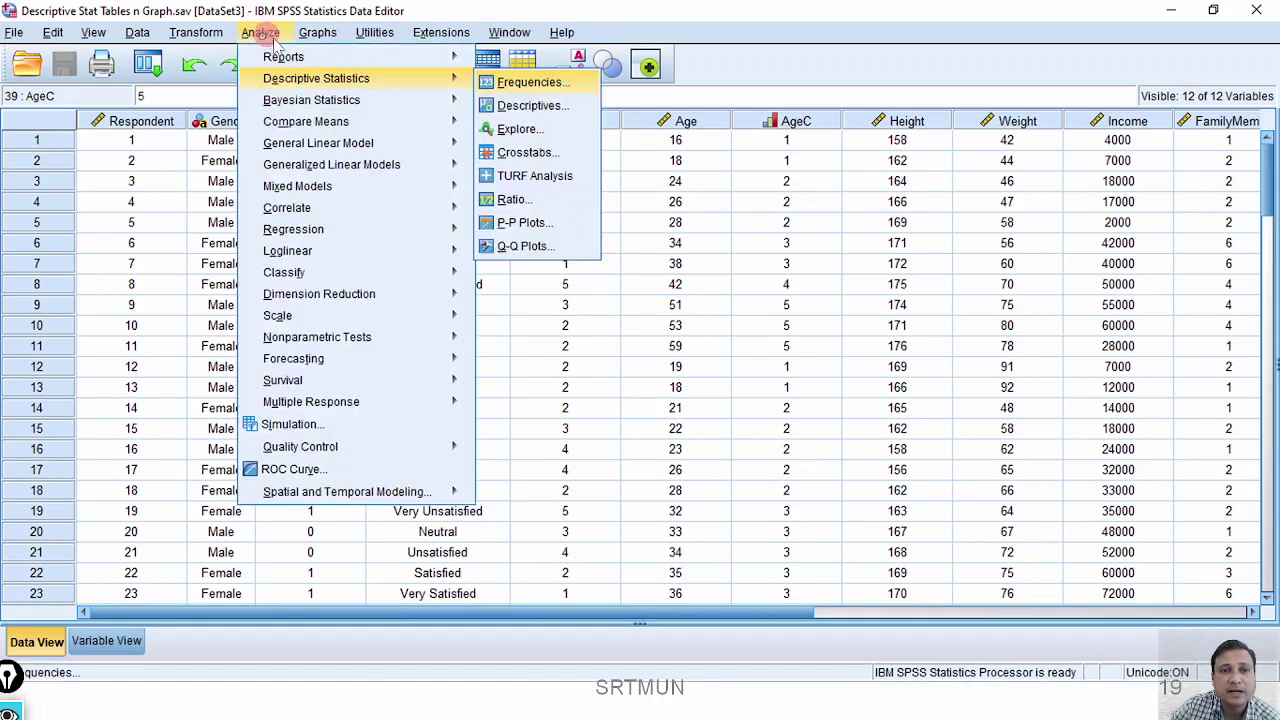
left_click(555, 88)
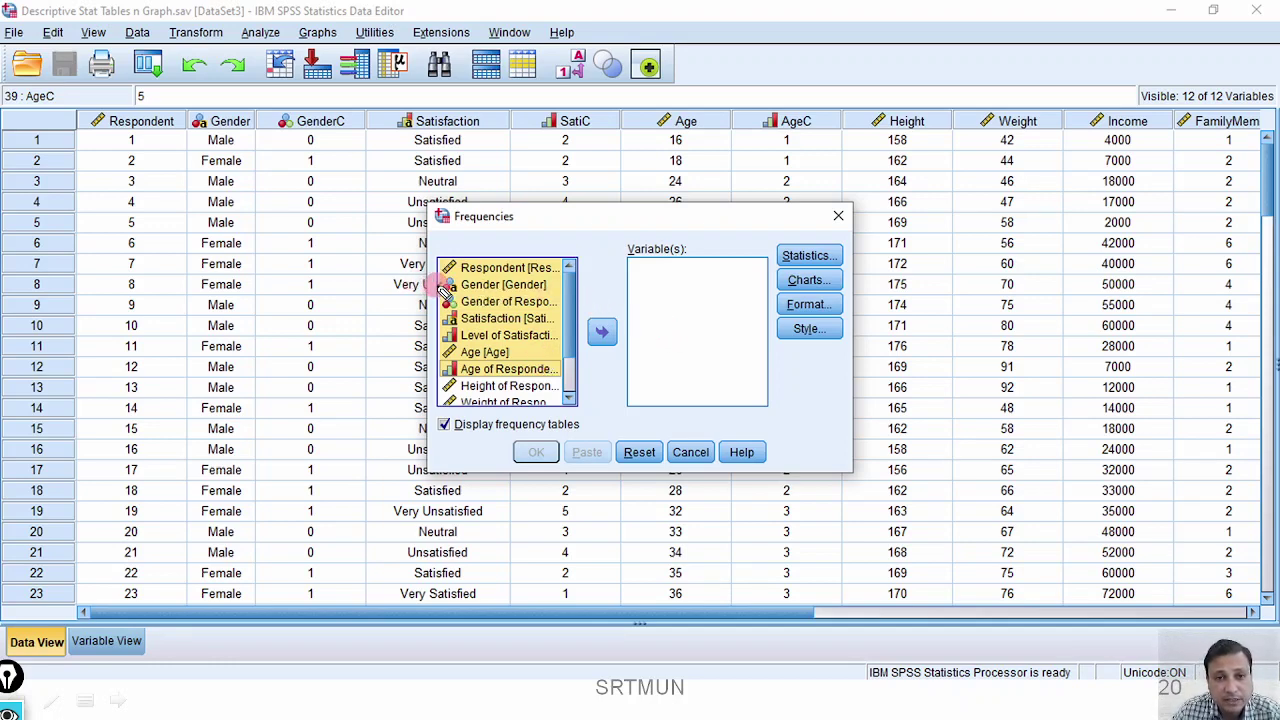
mouse_move(445, 285)
left_mouse_down()
mouse_move(422, 292)
mouse_move(440, 312)
left_mouse_up()
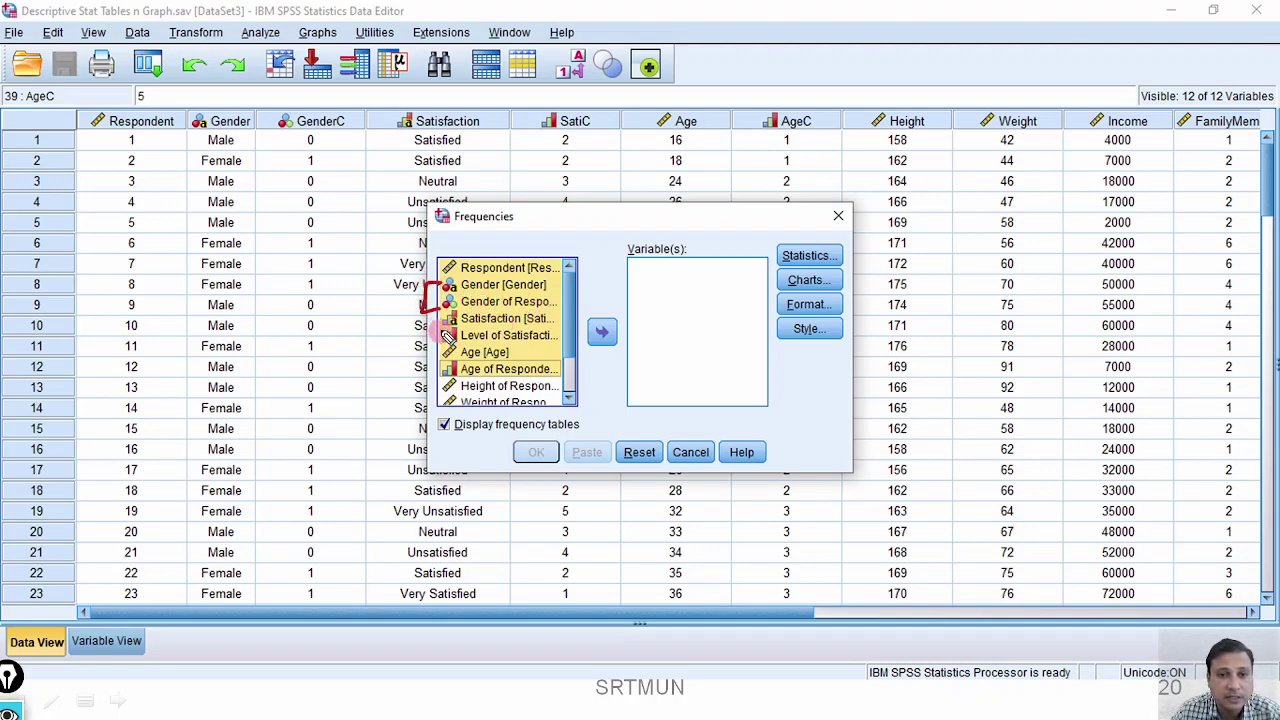
mouse_move(442, 314)
left_mouse_down()
mouse_move(420, 322)
mouse_move(440, 348)
left_mouse_up()
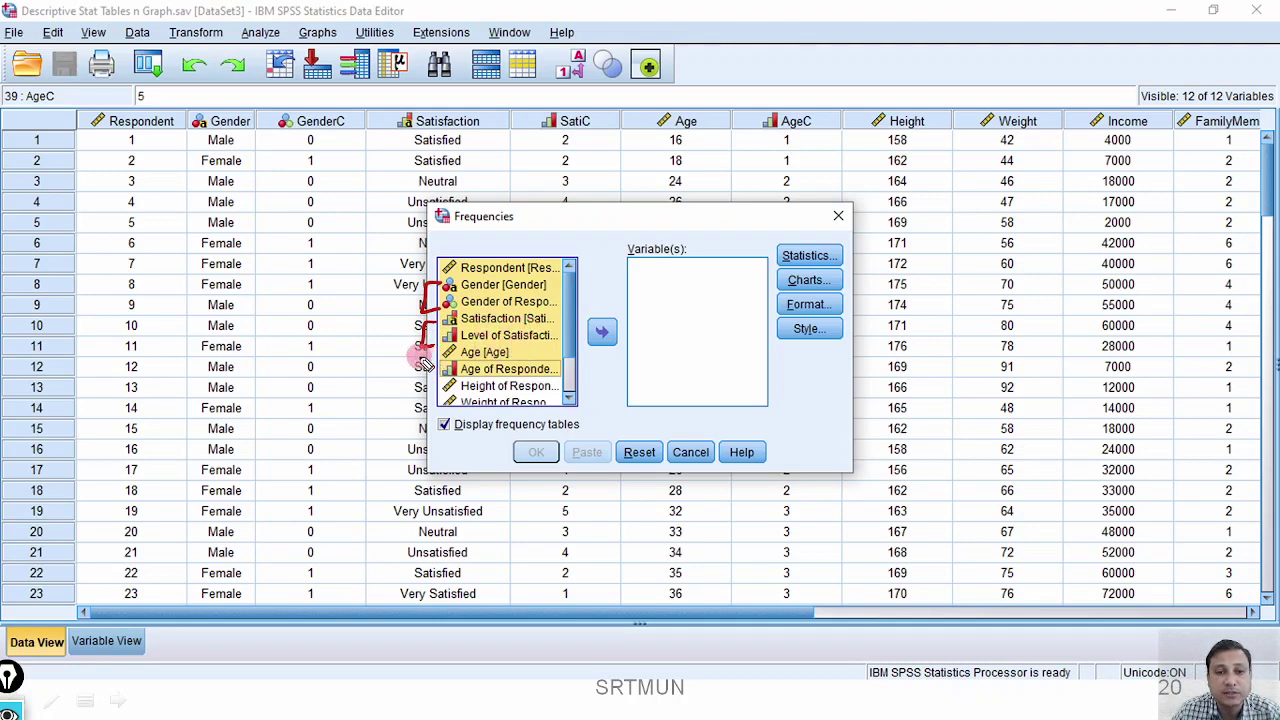
mouse_move(421, 340)
left_mouse_down()
mouse_move(498, 363)
mouse_move(446, 372)
left_mouse_up()
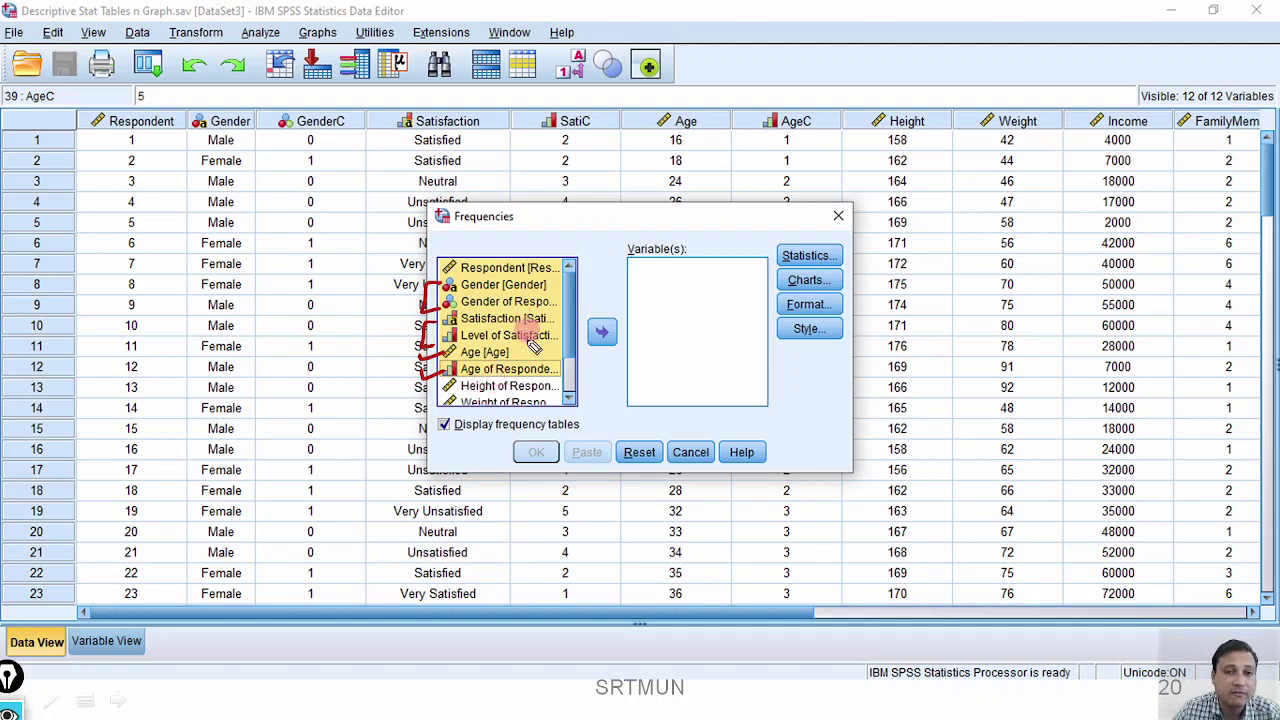
left_click_drag(598, 311, 645, 290)
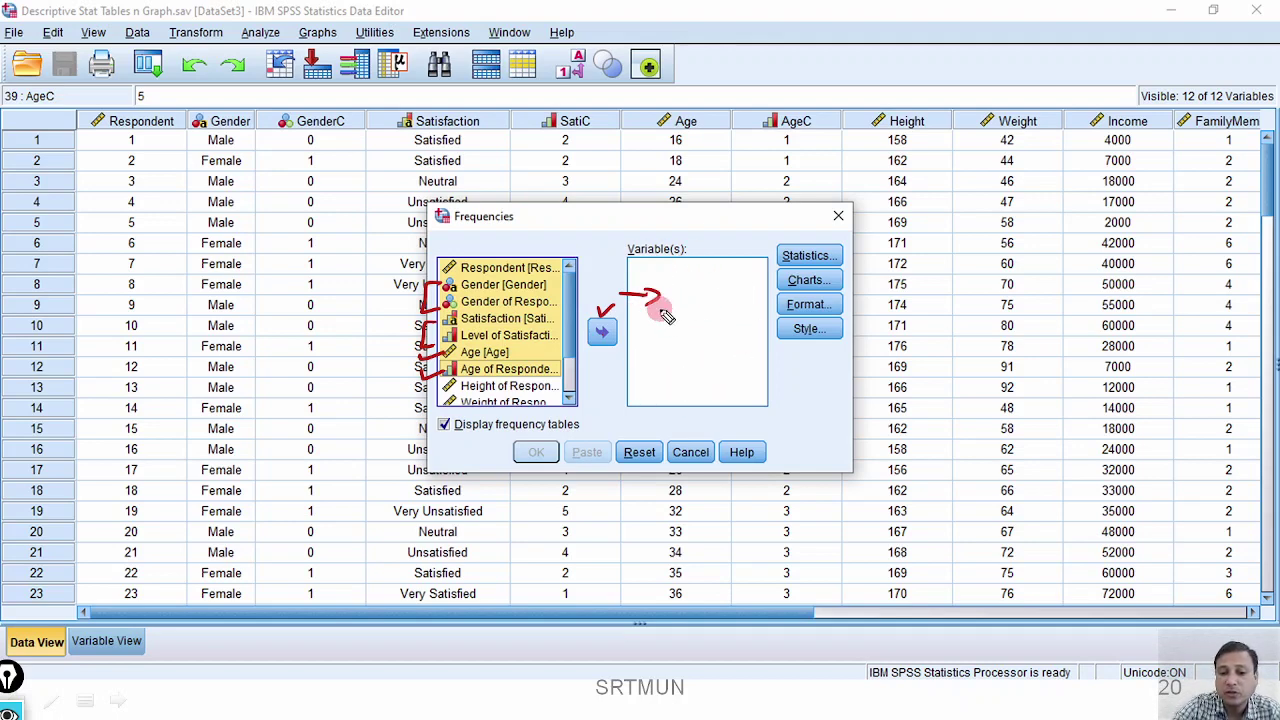
key("Escape")
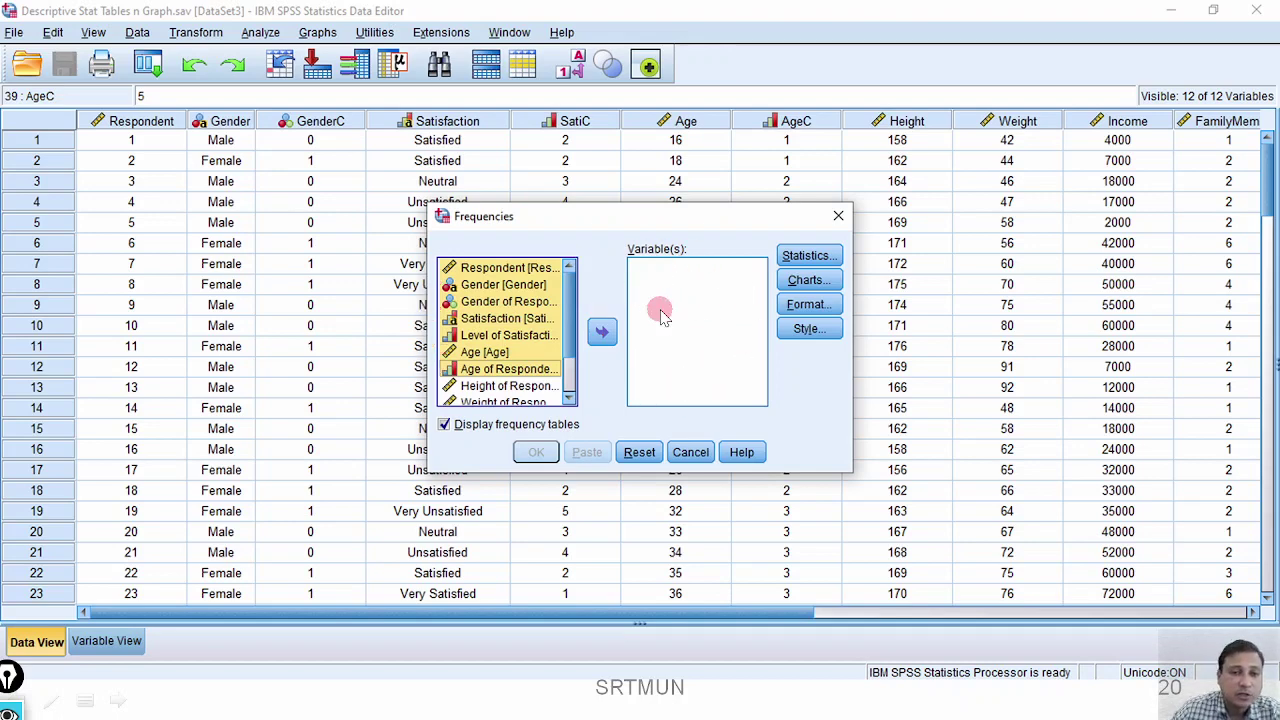
left_click(601, 331)
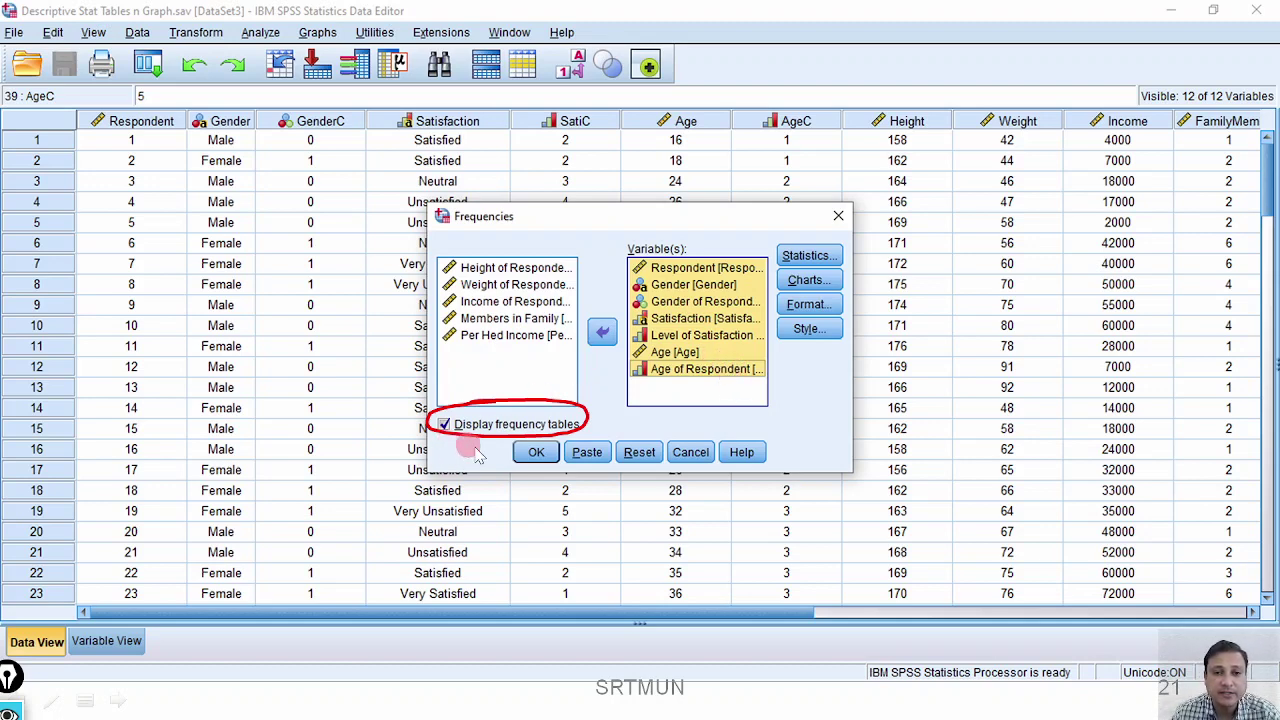
left_click(536, 452)
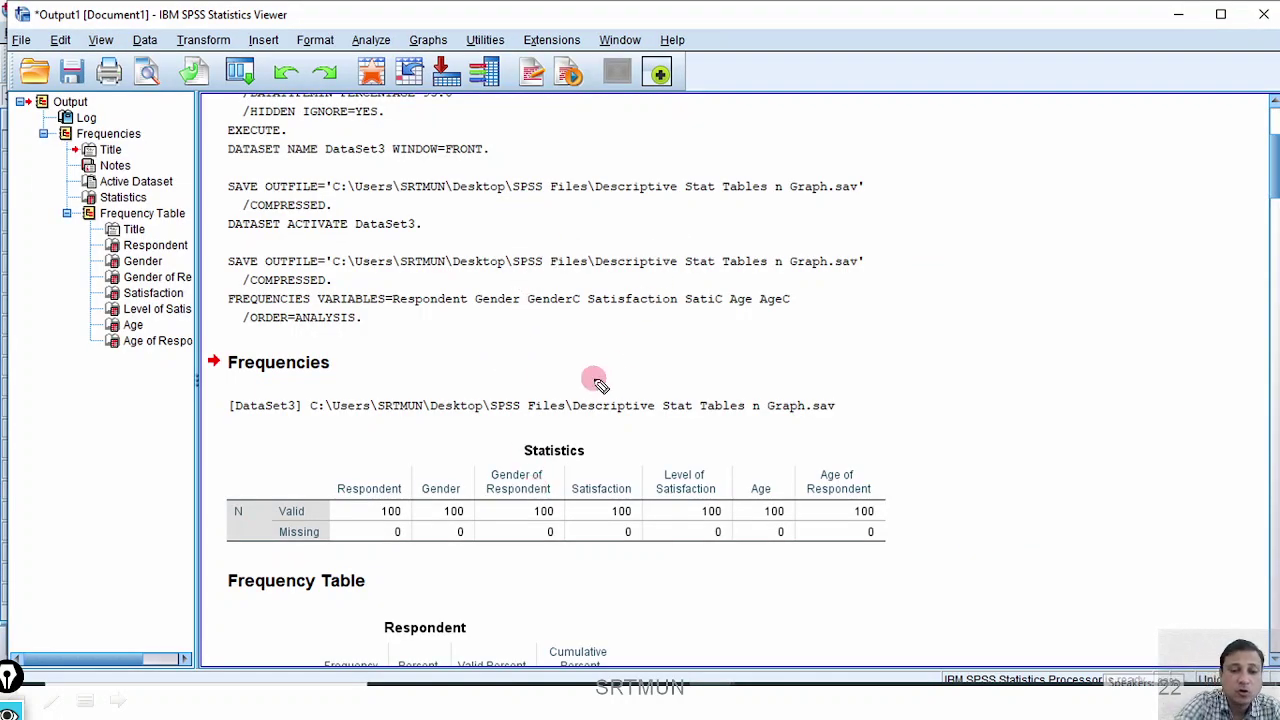
mouse_move(961, 446)
left_mouse_down()
mouse_move(968, 606)
mouse_move(945, 602)
mouse_move(982, 606)
mouse_move(941, 606)
mouse_move(985, 620)
left_mouse_up()
left_click(992, 698)
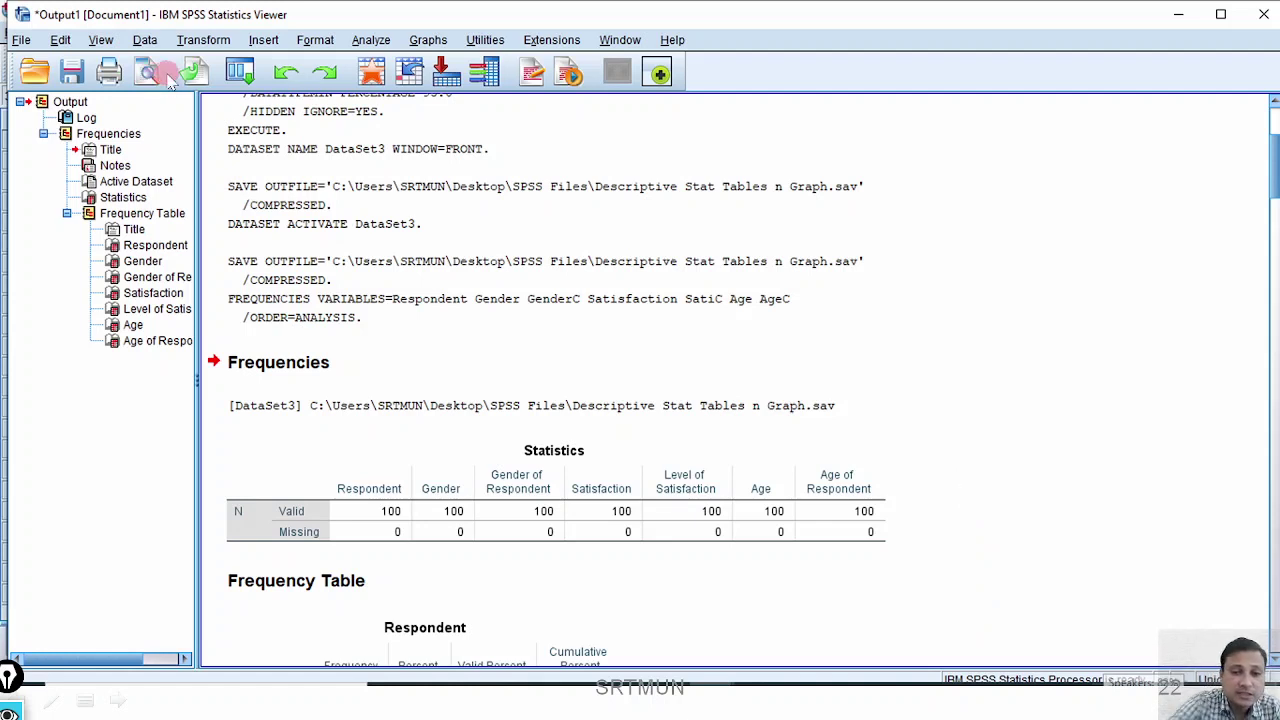
left_click(588, 405)
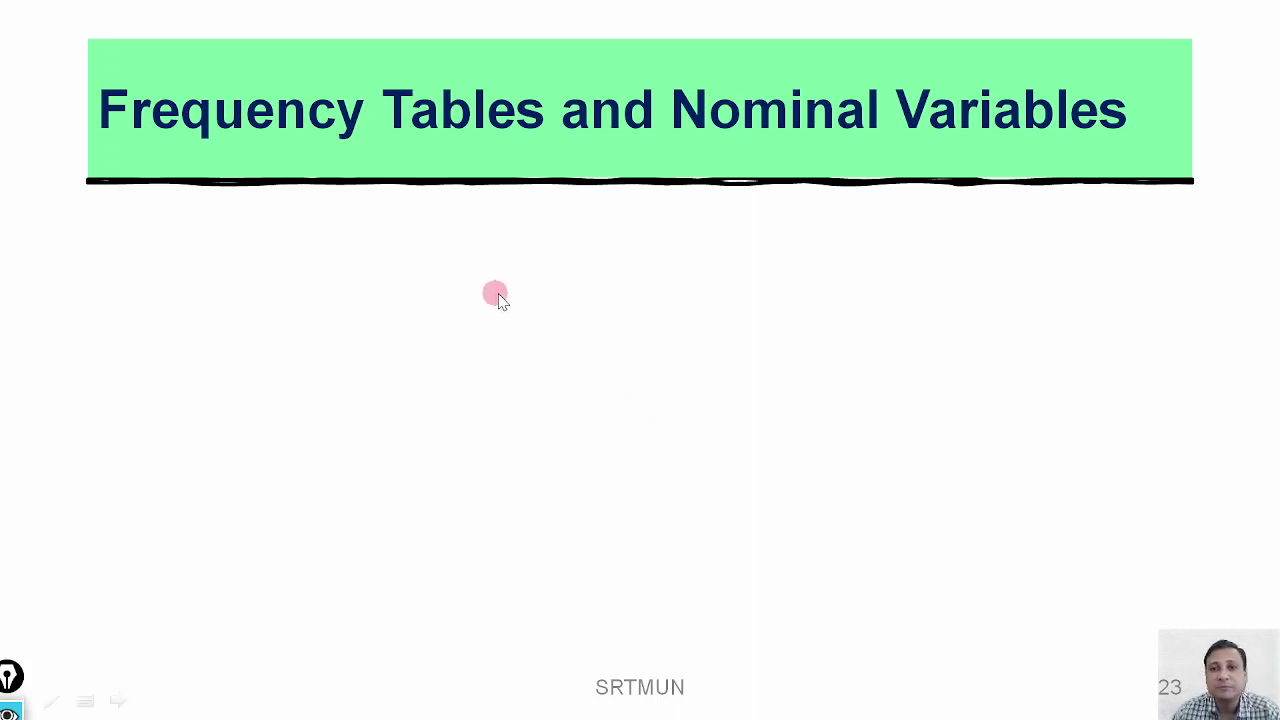
key("Right")
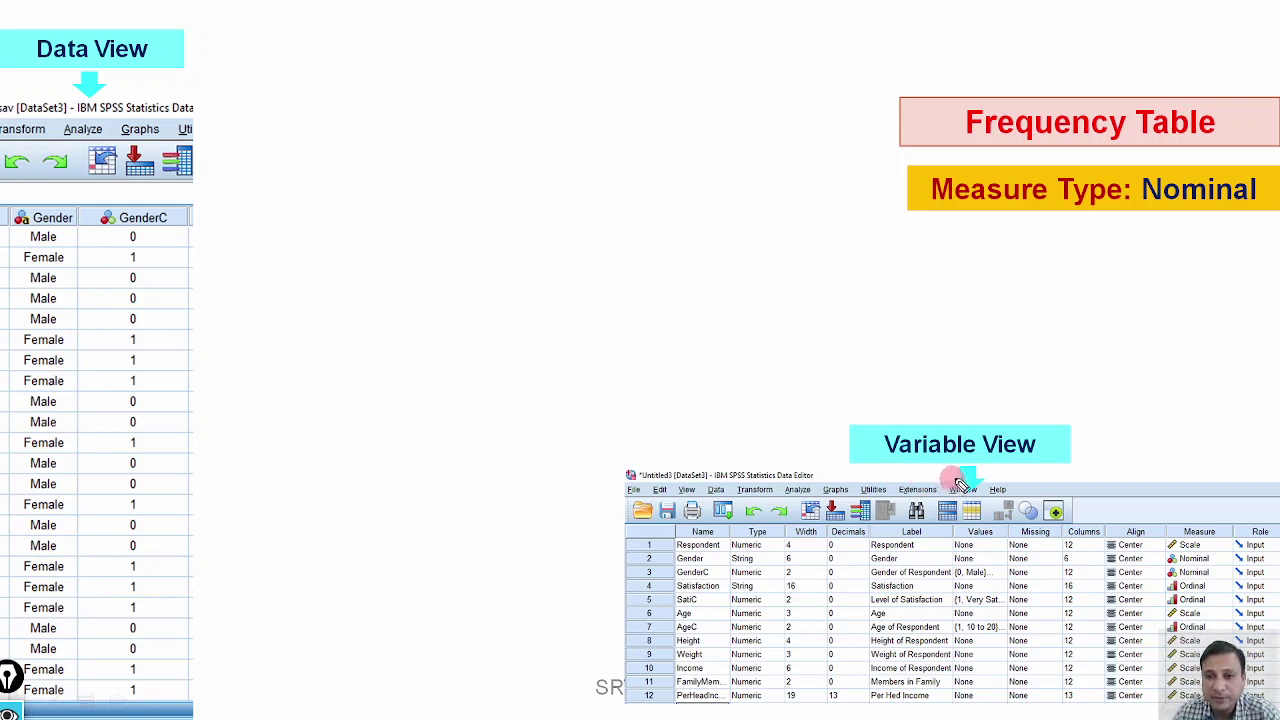
left_click_drag(968, 417, 1000, 413)
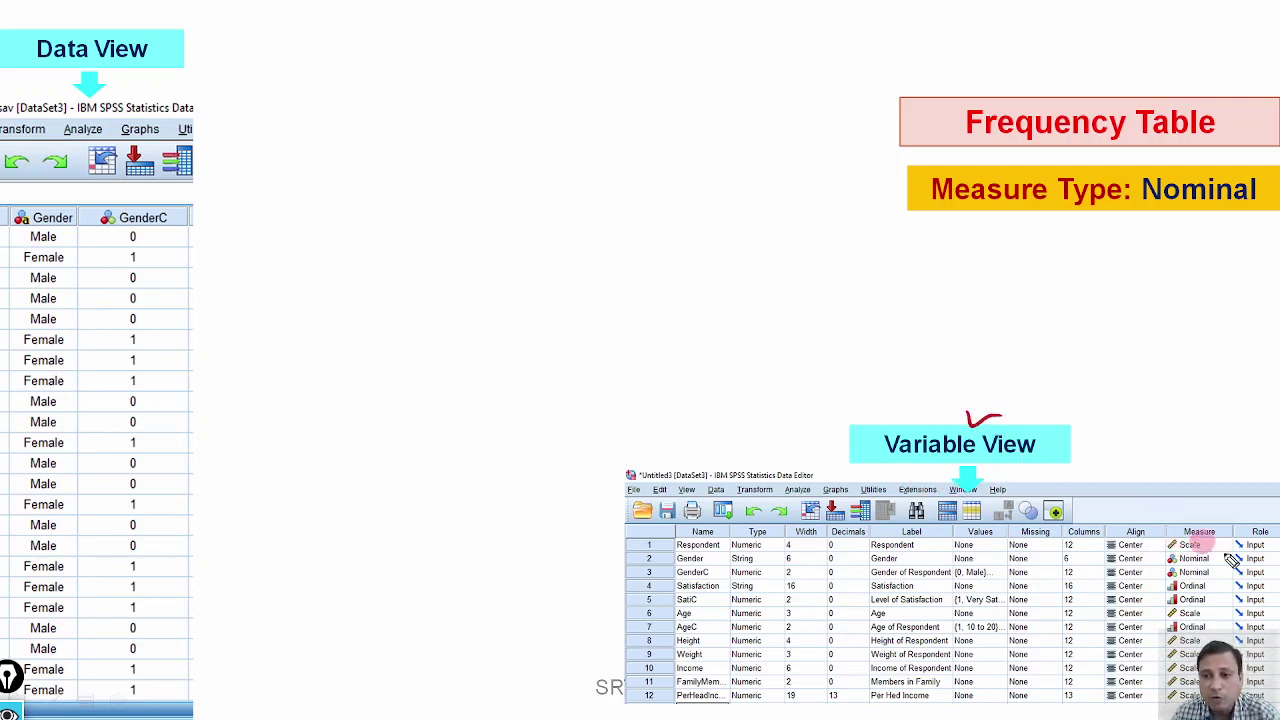
left_click_drag(1212, 562, 1215, 577)
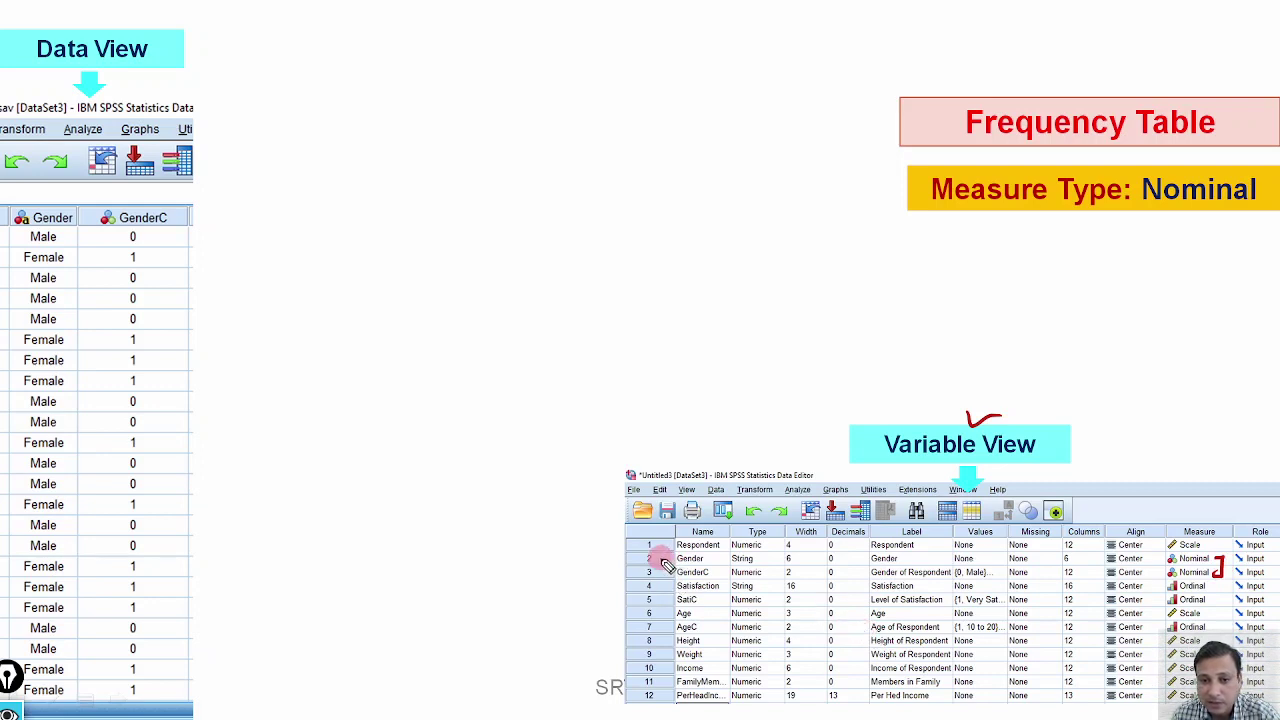
mouse_move(661, 562)
left_mouse_down()
mouse_move(676, 552)
mouse_move(676, 566)
left_mouse_up()
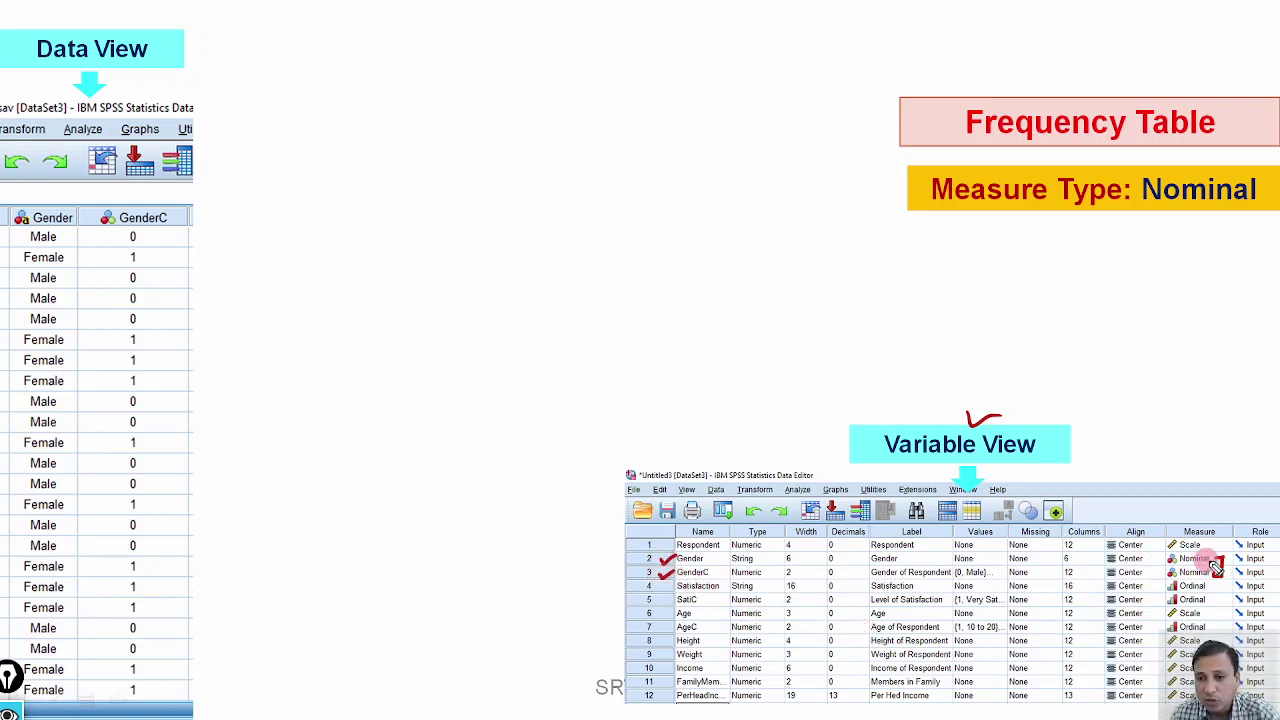
left_click_drag(1218, 566, 1219, 577)
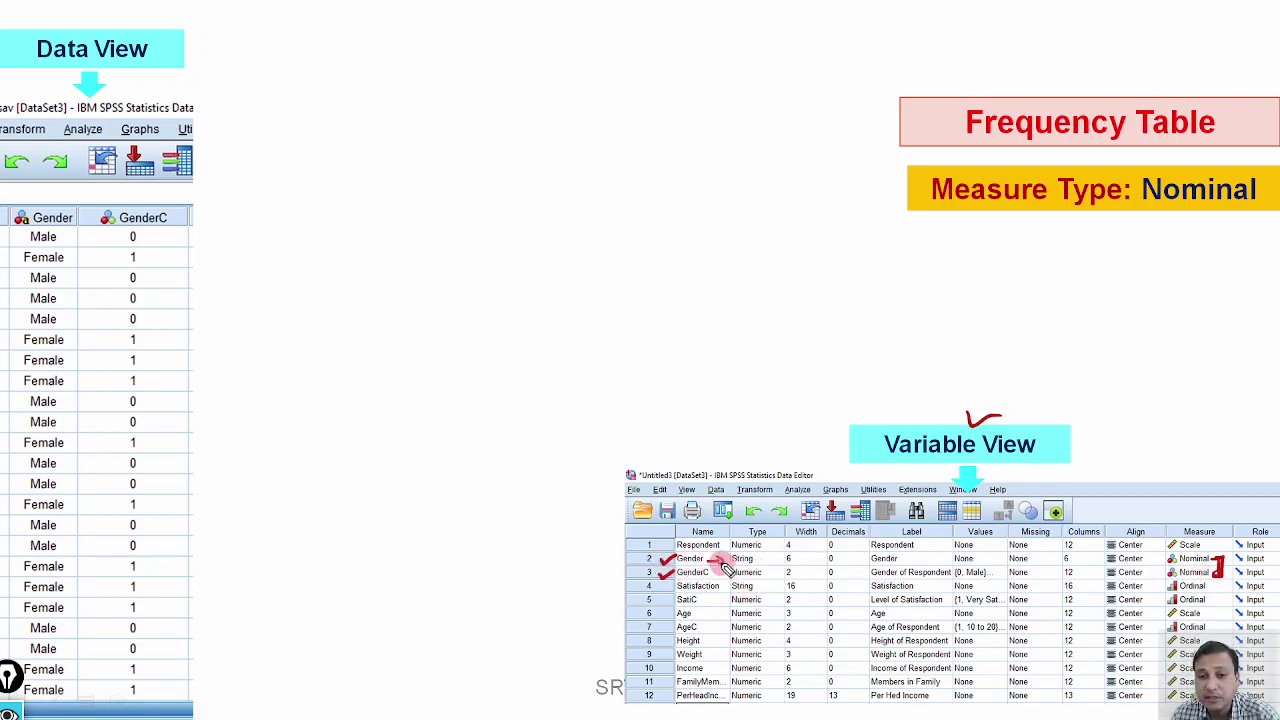
left_click_drag(705, 561, 722, 560)
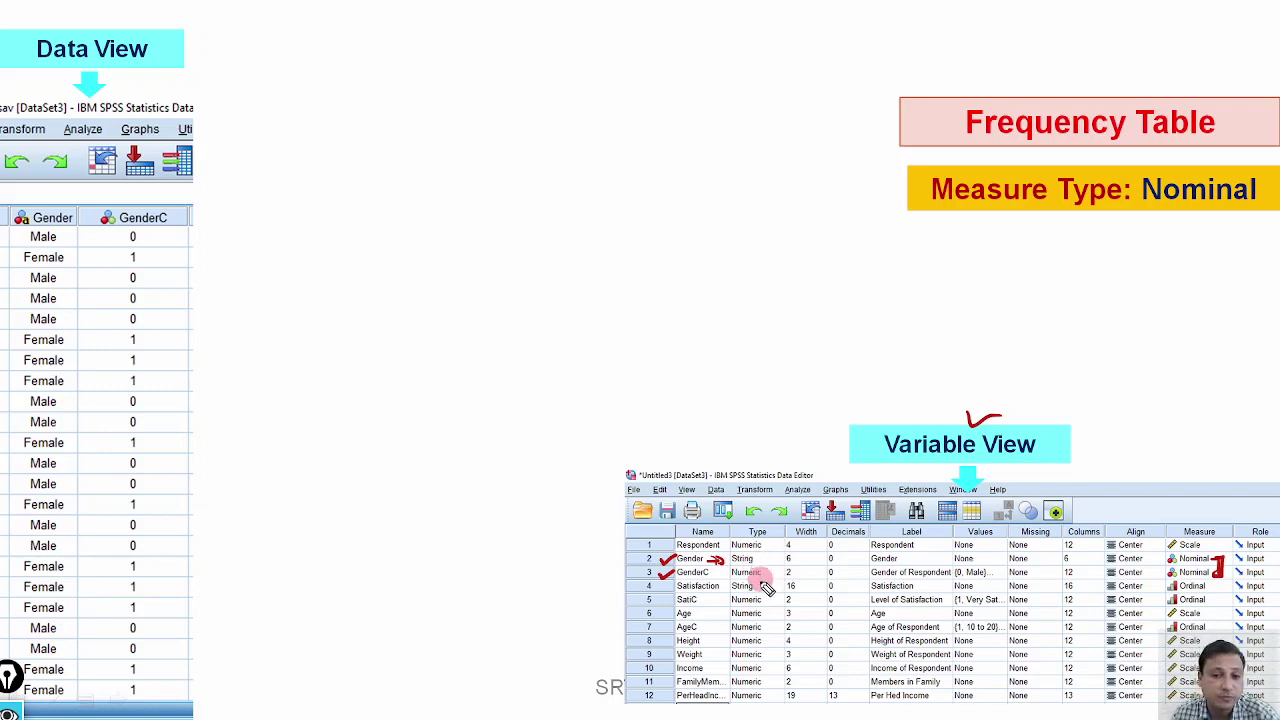
left_click_drag(706, 574, 726, 572)
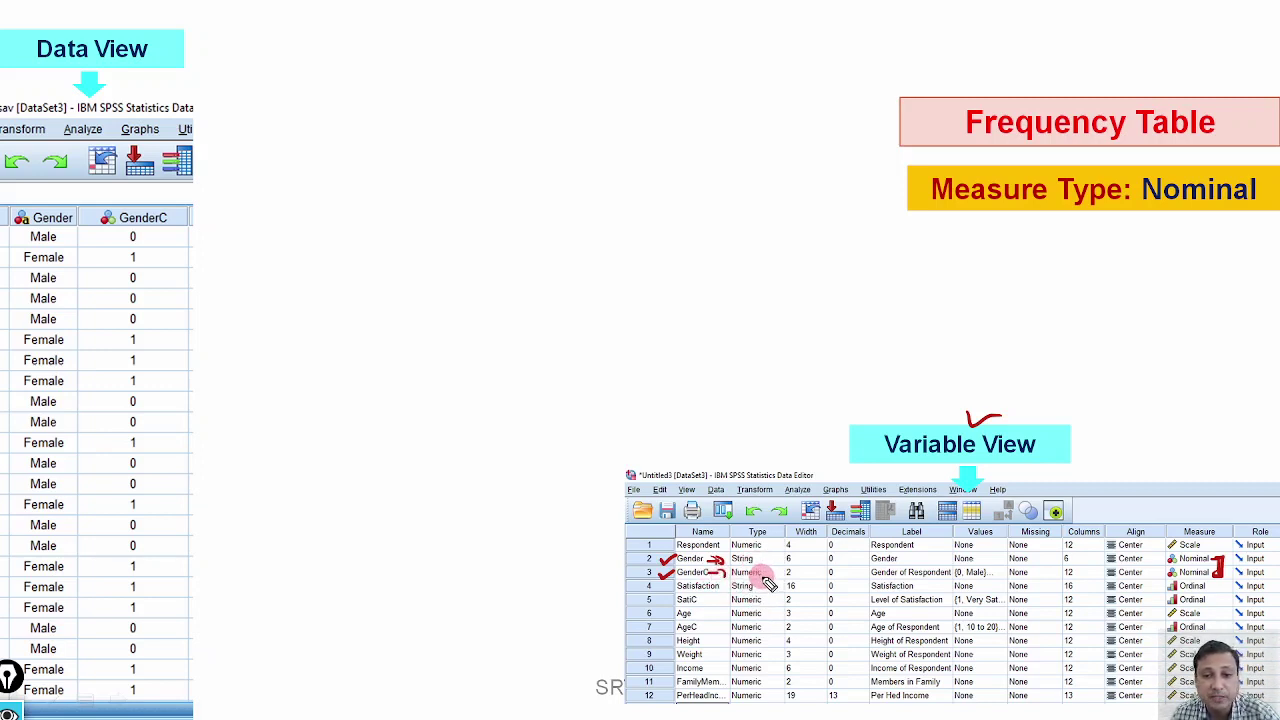
mouse_move(740, 545)
left_mouse_down()
mouse_move(748, 575)
mouse_move(765, 562)
mouse_move(745, 560)
mouse_move(750, 588)
mouse_move(733, 576)
mouse_move(770, 580)
mouse_move(743, 550)
mouse_move(722, 452)
mouse_move(639, 271)
mouse_move(464, 150)
mouse_move(318, 127)
mouse_move(172, 168)
mouse_move(72, 217)
mouse_move(67, 200)
mouse_move(102, 222)
left_mouse_up()
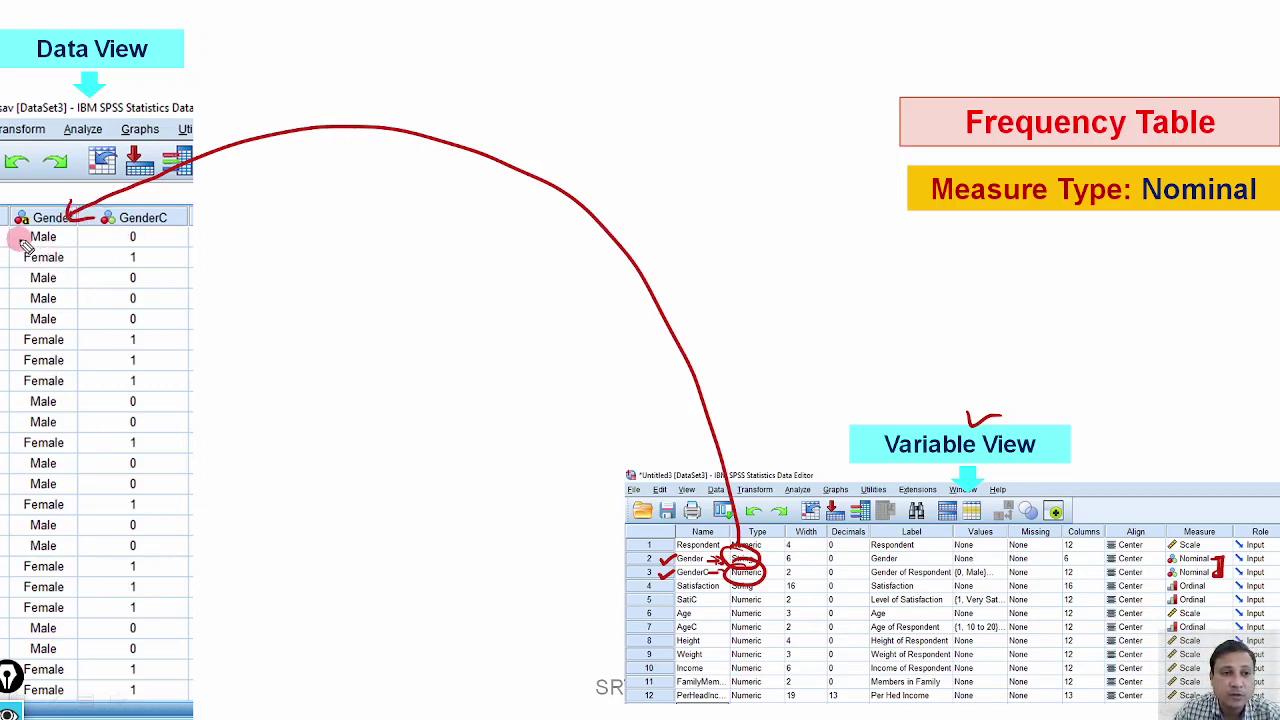
mouse_move(19, 237)
left_mouse_down()
mouse_move(28, 288)
mouse_move(12, 296)
left_mouse_up()
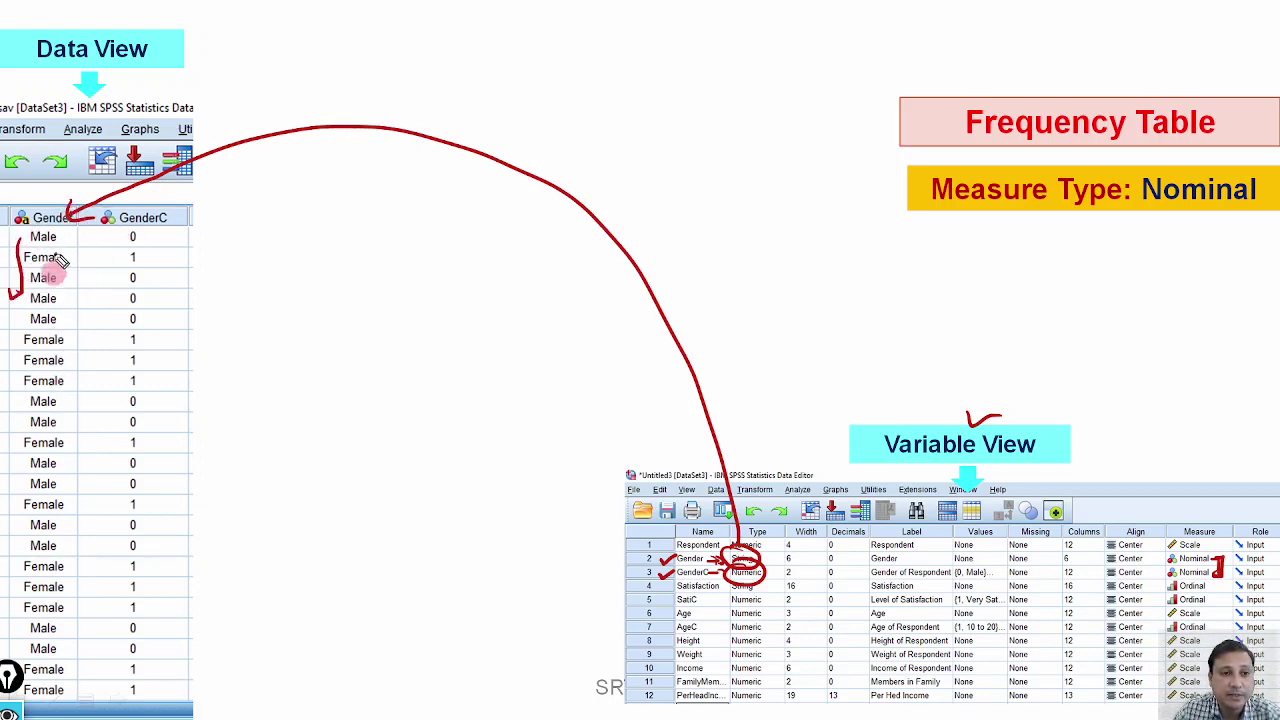
mouse_move(50, 224)
left_mouse_down()
mouse_move(19, 201)
mouse_move(8, 234)
mouse_move(31, 243)
mouse_move(33, 200)
mouse_move(12, 194)
mouse_move(38, 235)
left_mouse_up()
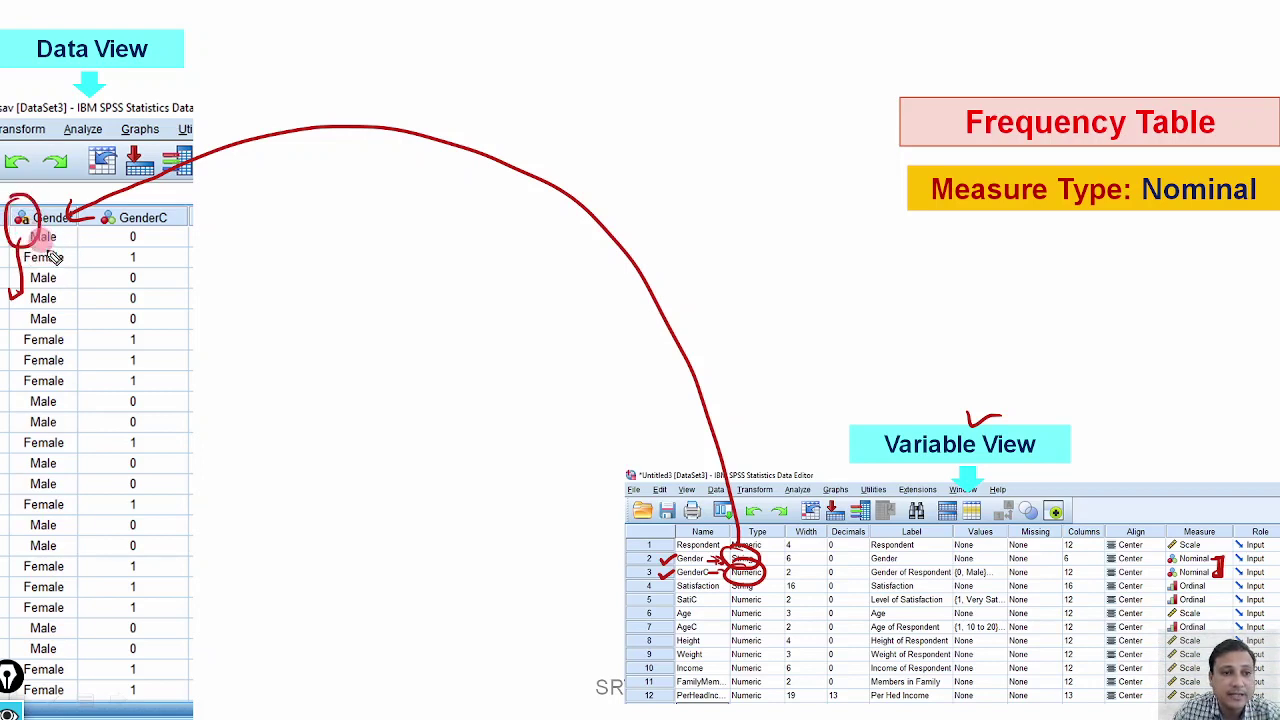
mouse_move(24, 200)
left_mouse_down()
mouse_move(228, 93)
mouse_move(233, 113)
mouse_move(276, 92)
mouse_move(265, 76)
mouse_move(294, 88)
mouse_move(257, 112)
left_mouse_up()
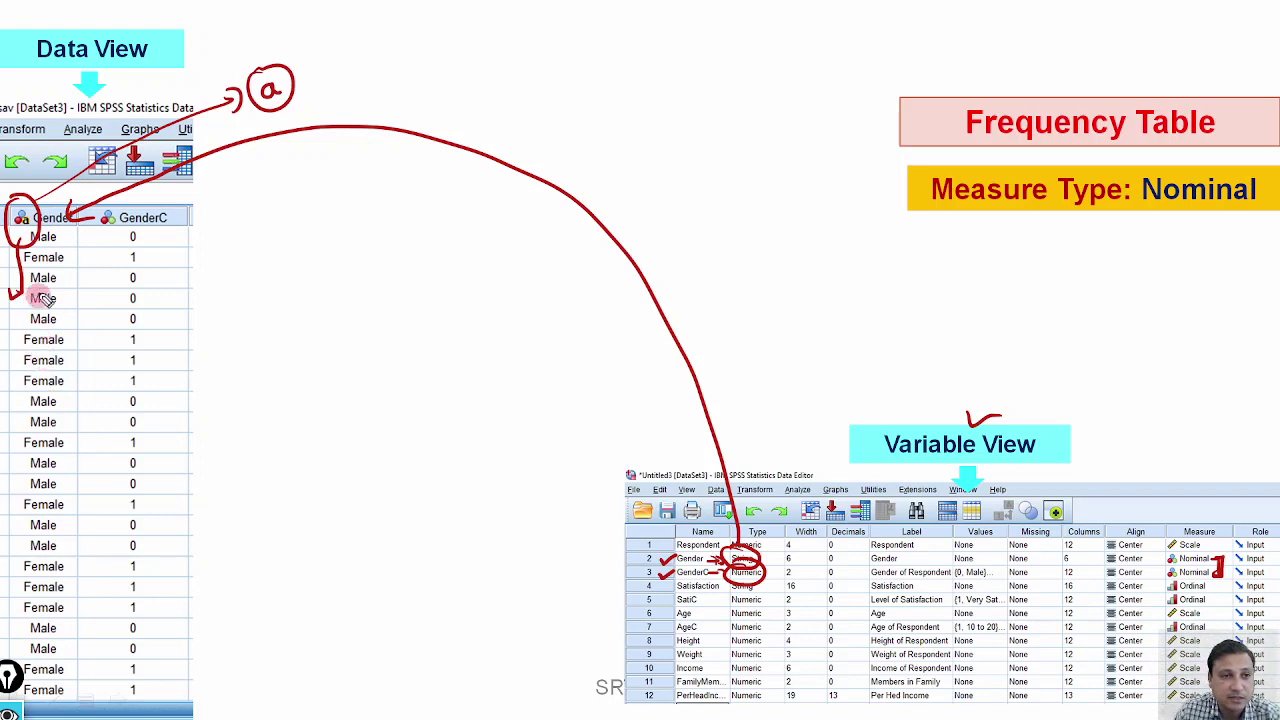
mouse_move(67, 238)
left_mouse_down()
mouse_move(64, 304)
mouse_move(76, 310)
left_mouse_up()
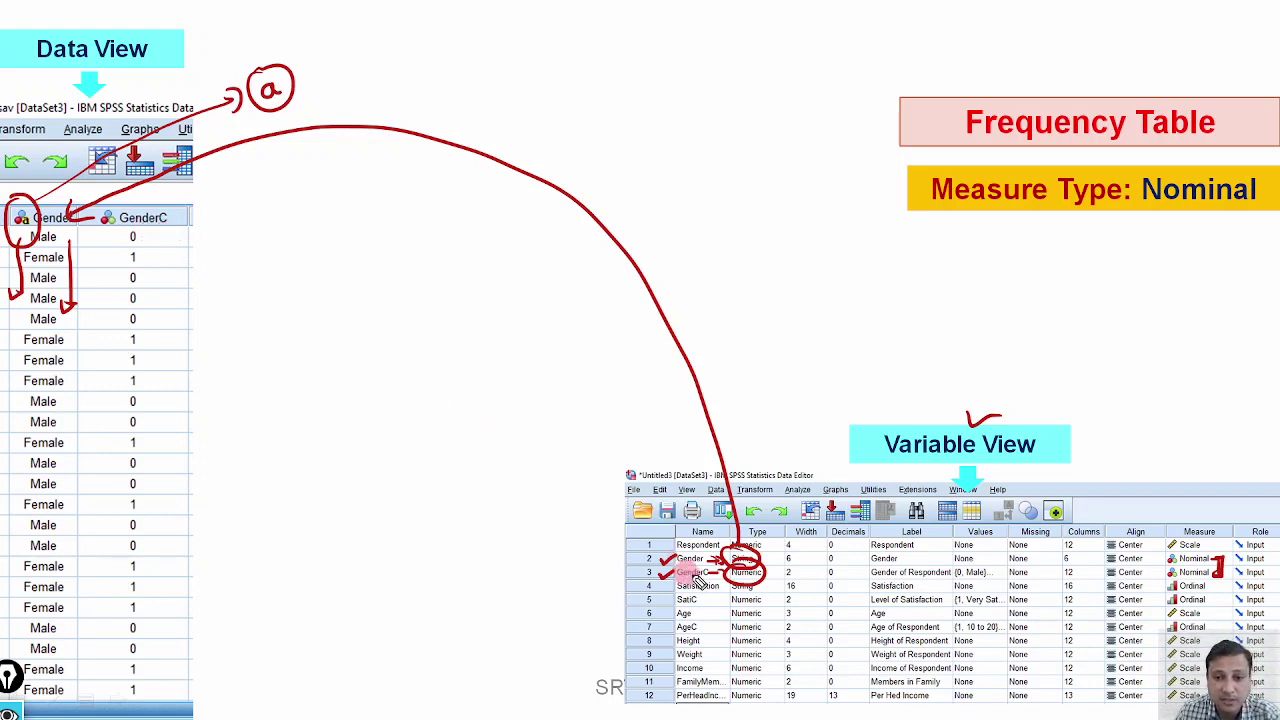
mouse_move(740, 575)
left_mouse_down()
mouse_move(641, 600)
mouse_move(421, 500)
mouse_move(334, 318)
mouse_move(244, 234)
mouse_move(206, 251)
left_mouse_up()
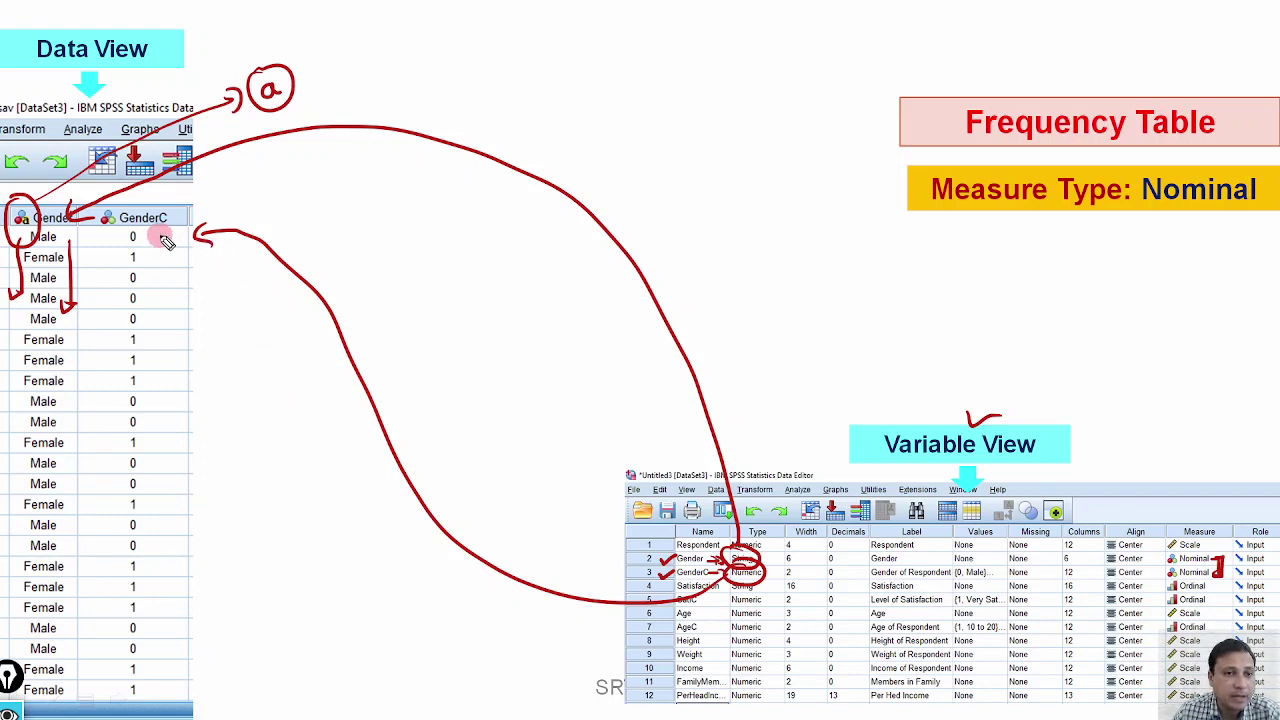
mouse_move(162, 236)
left_mouse_down()
mouse_move(163, 337)
mouse_move(178, 324)
left_mouse_up()
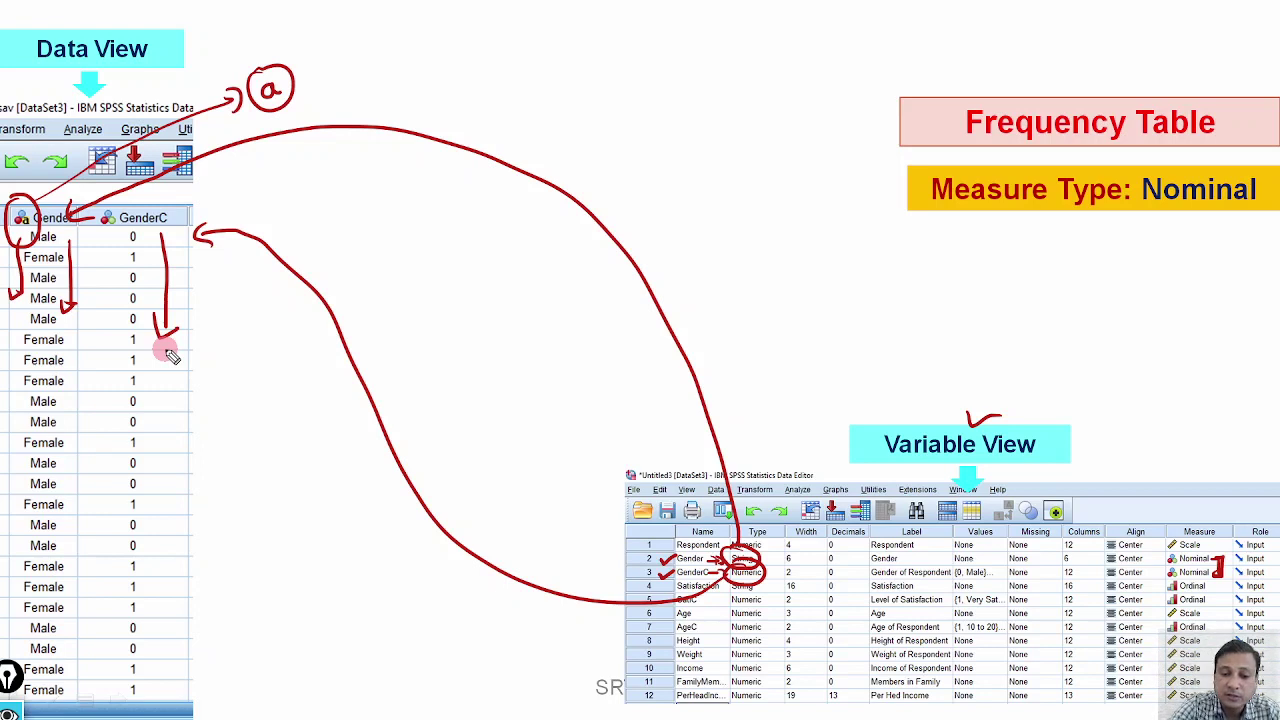
key("e")
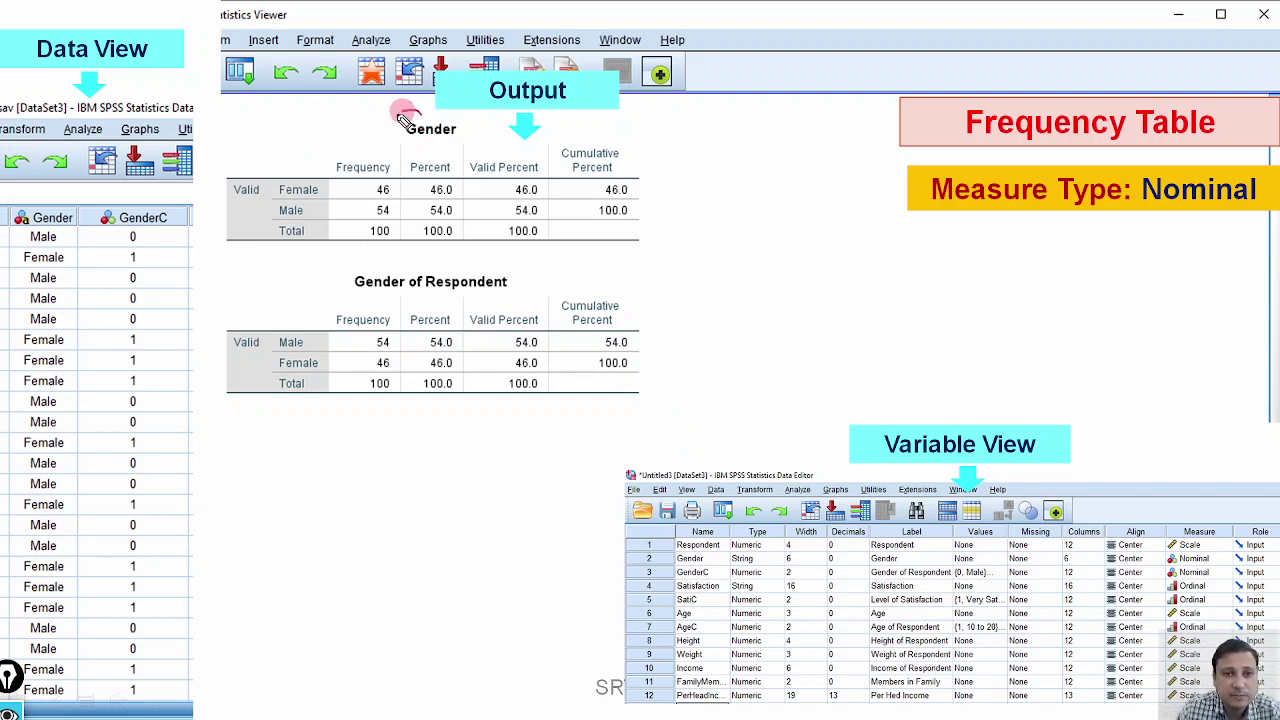
mouse_move(404, 118)
left_mouse_down()
mouse_move(374, 144)
mouse_move(253, 85)
mouse_move(75, 113)
mouse_move(46, 198)
left_mouse_up()
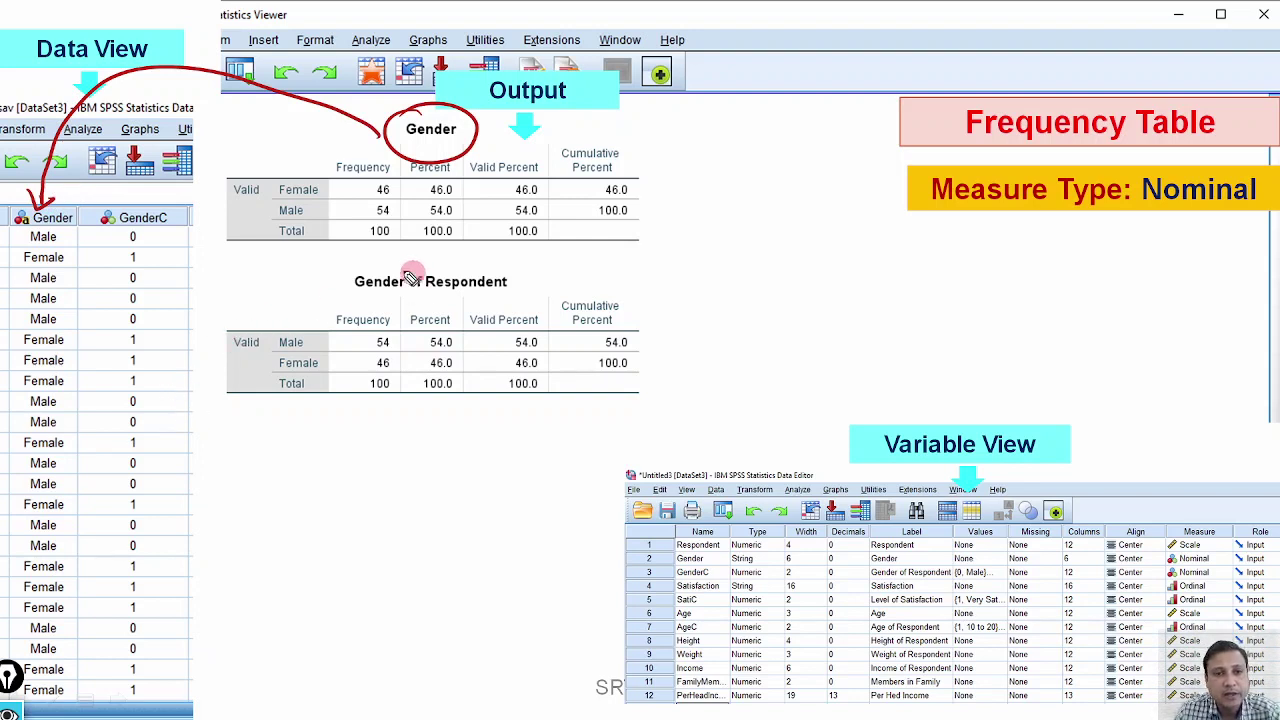
mouse_move(410, 278)
left_mouse_down()
mouse_move(360, 305)
mouse_move(488, 308)
mouse_move(471, 253)
mouse_move(357, 285)
mouse_move(189, 266)
left_mouse_up()
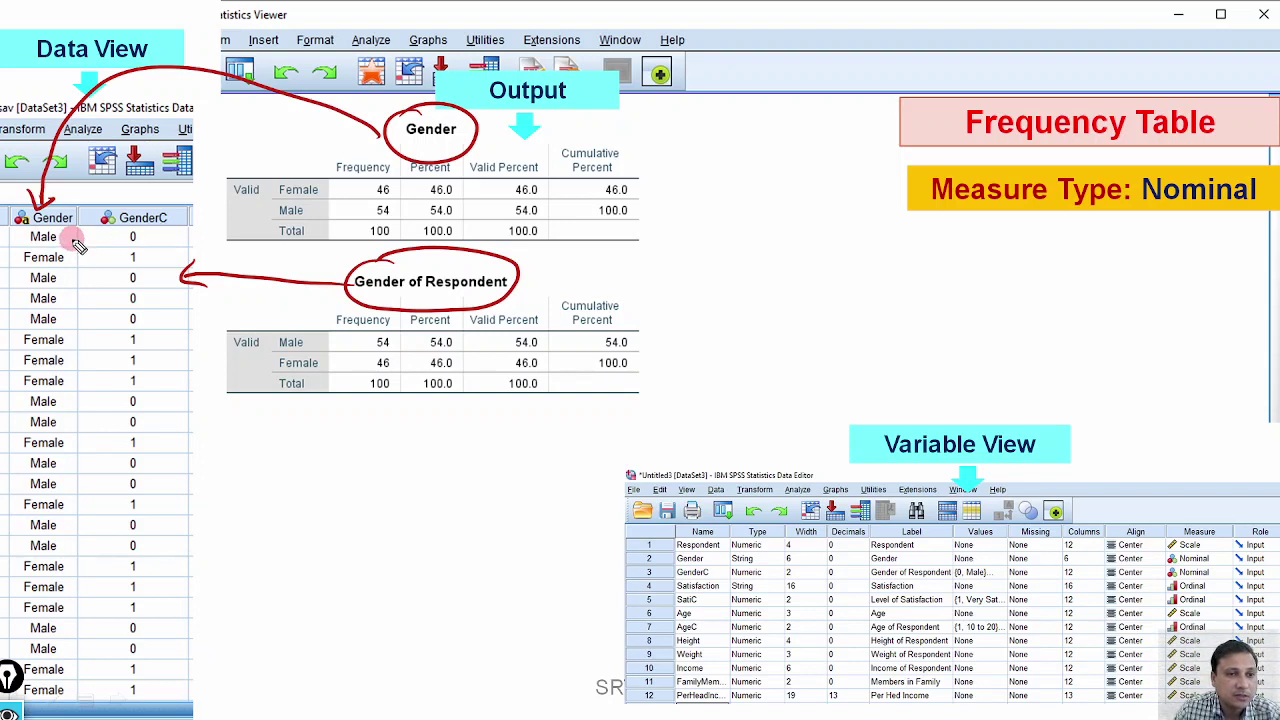
mouse_move(64, 240)
left_mouse_down()
mouse_move(82, 244)
mouse_move(84, 300)
left_mouse_up()
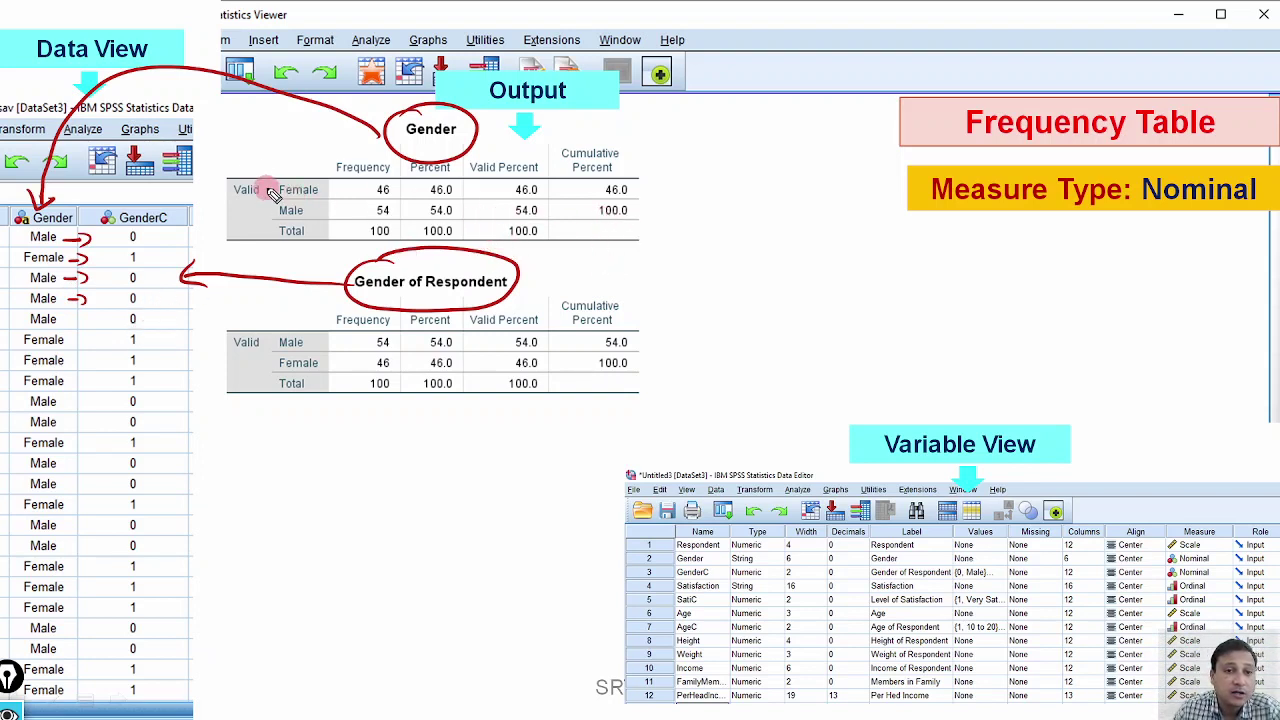
mouse_move(266, 183)
left_mouse_down()
mouse_move(286, 172)
mouse_move(280, 204)
left_mouse_up()
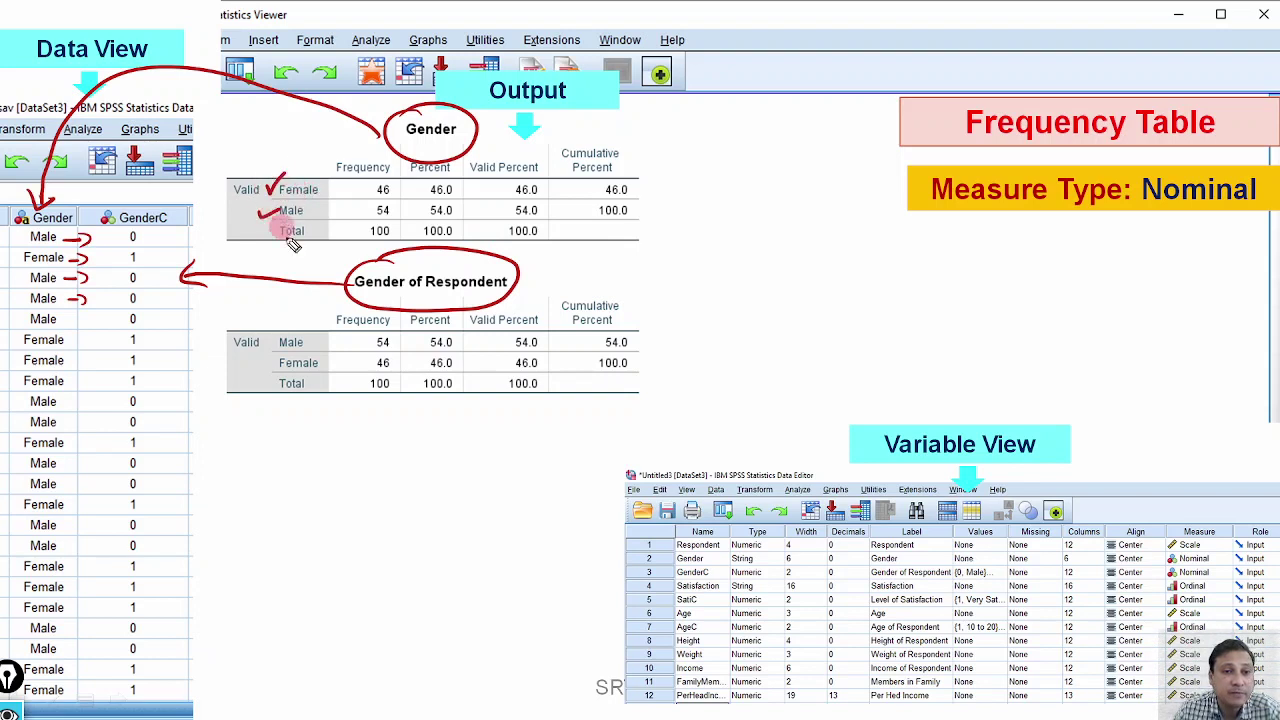
mouse_move(259, 339)
left_mouse_down()
mouse_move(284, 334)
mouse_move(277, 362)
left_mouse_up()
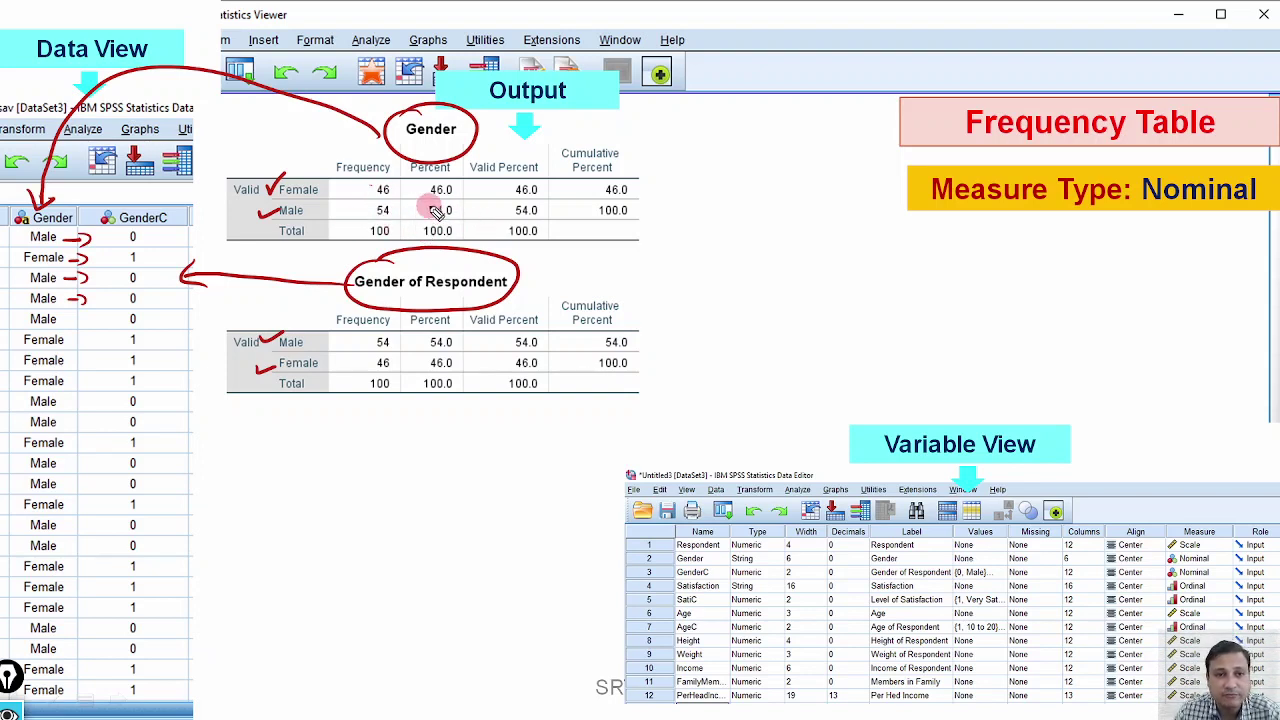
left_click_drag(322, 191, 376, 193)
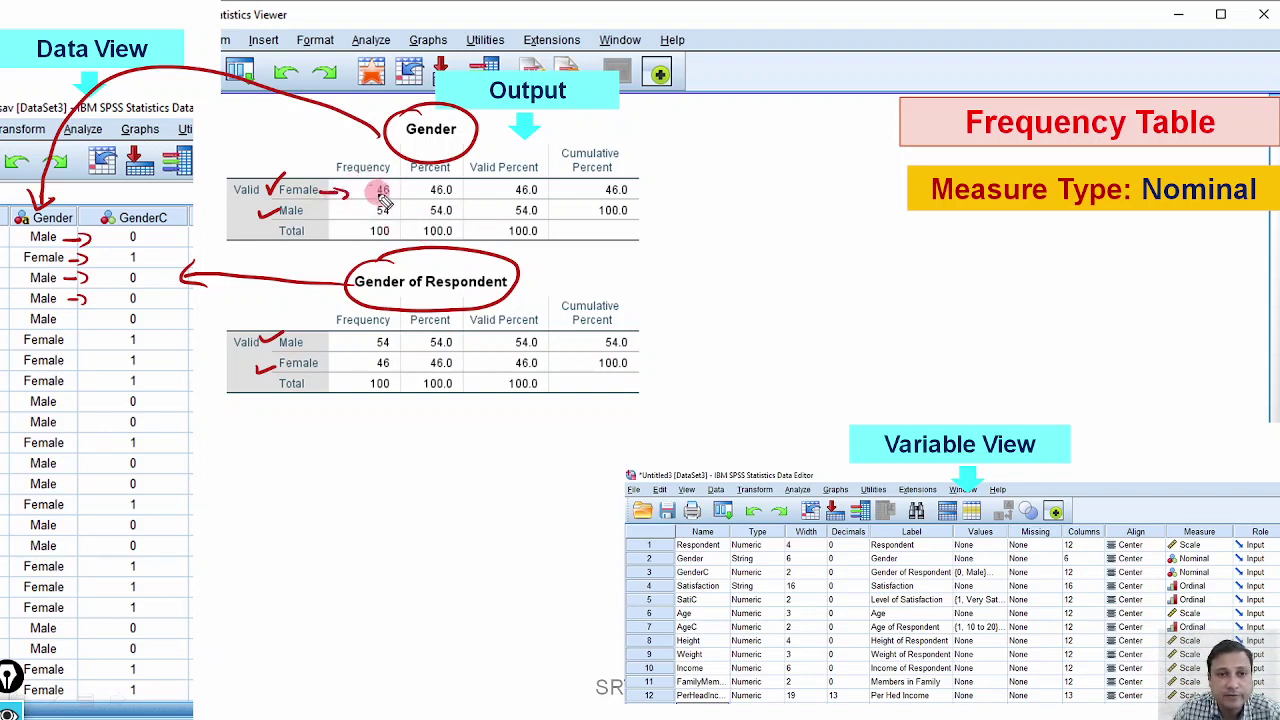
left_click_drag(340, 370, 362, 366)
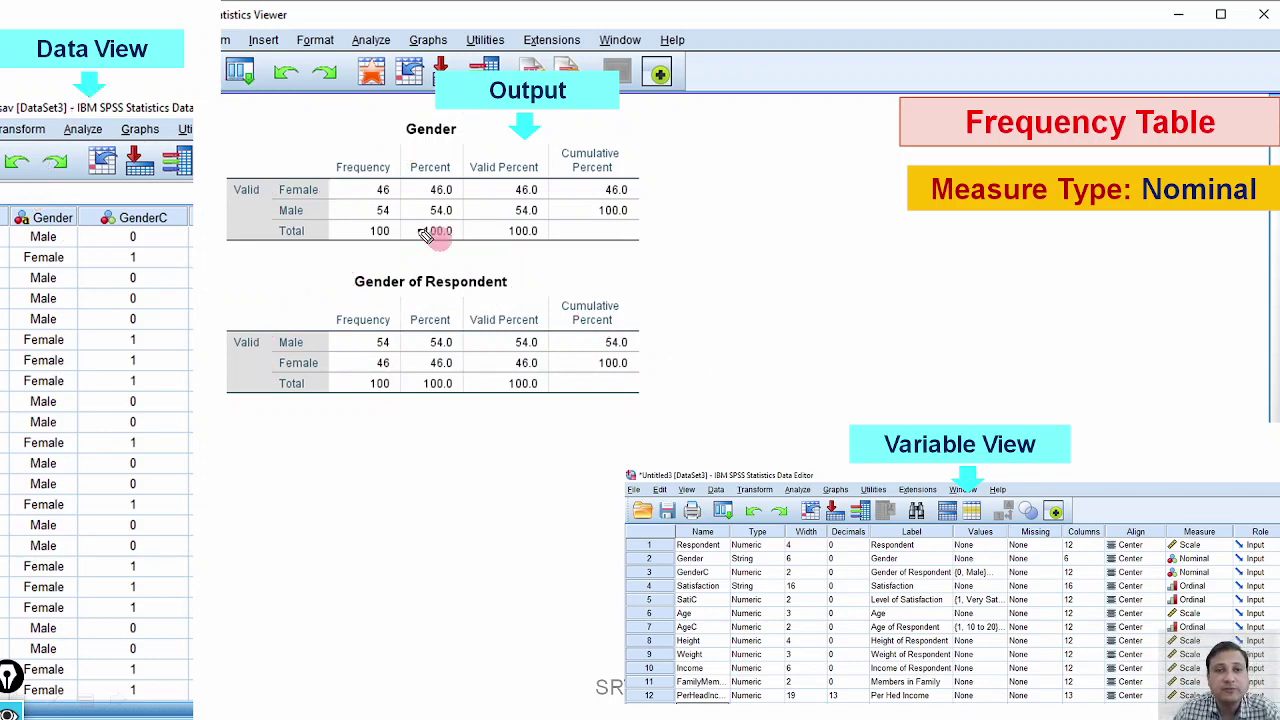
left_click_drag(266, 183, 290, 176)
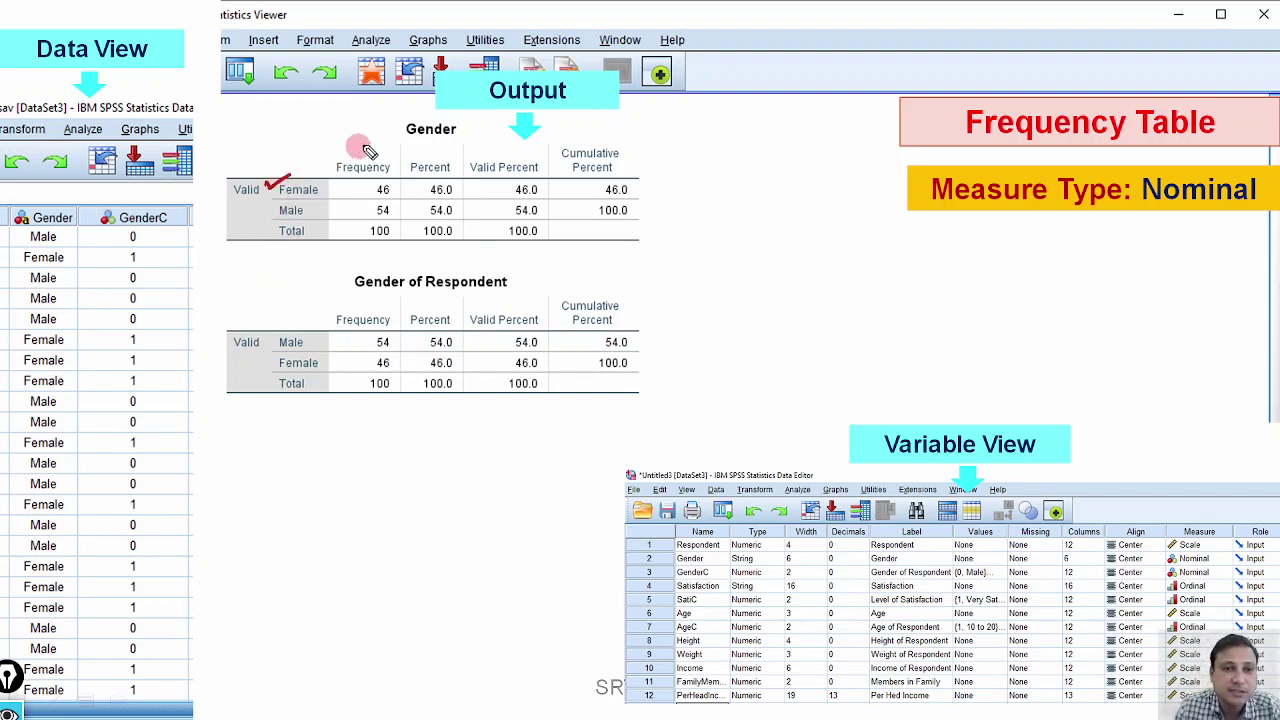
mouse_move(397, 122)
left_mouse_down()
mouse_move(413, 124)
mouse_move(386, 115)
mouse_move(125, 140)
mouse_move(58, 205)
left_mouse_up()
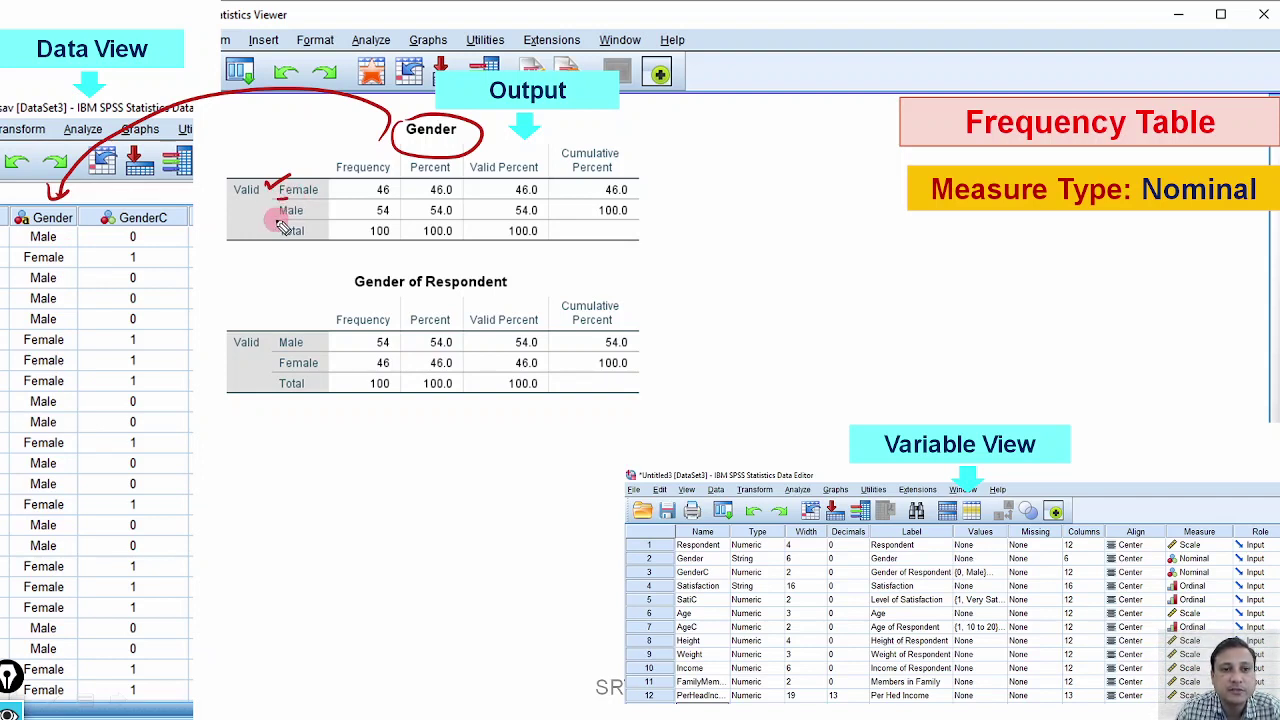
left_click_drag(259, 216, 290, 203)
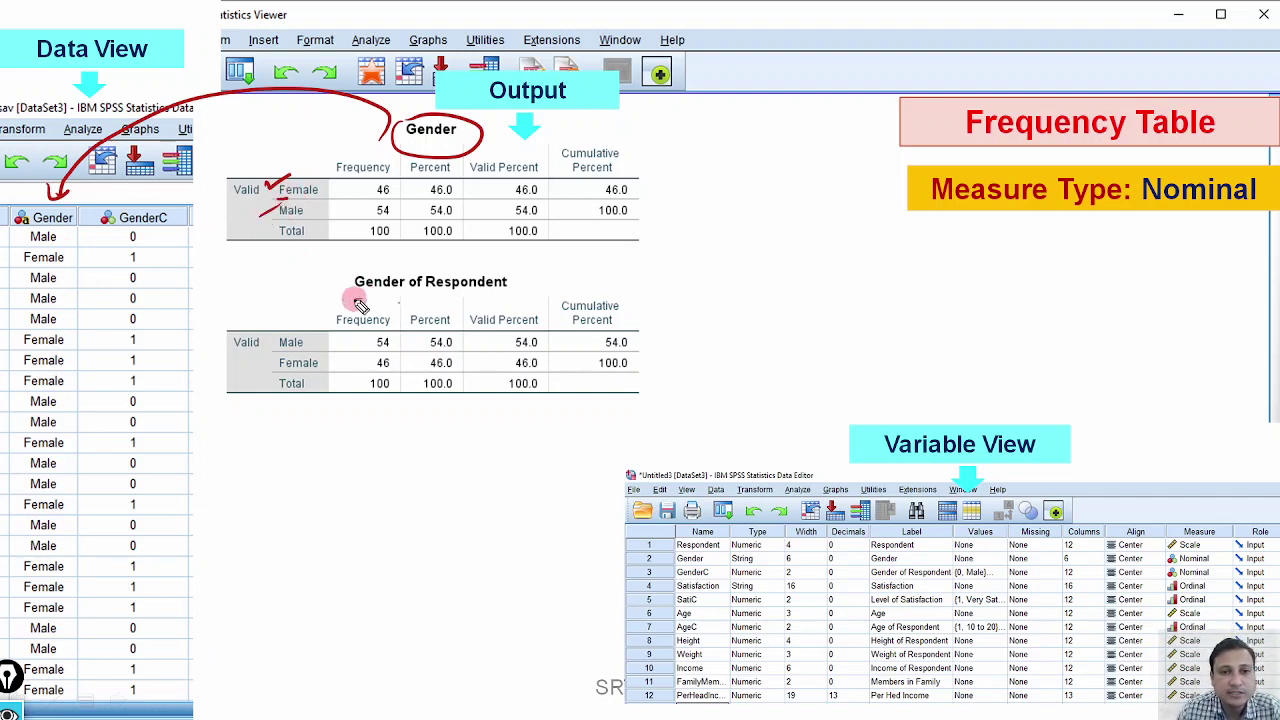
left_click_drag(352, 296, 500, 295)
mouse_move(343, 287)
left_mouse_down()
mouse_move(177, 277)
mouse_move(188, 283)
left_mouse_up()
left_click_drag(148, 202, 148, 218)
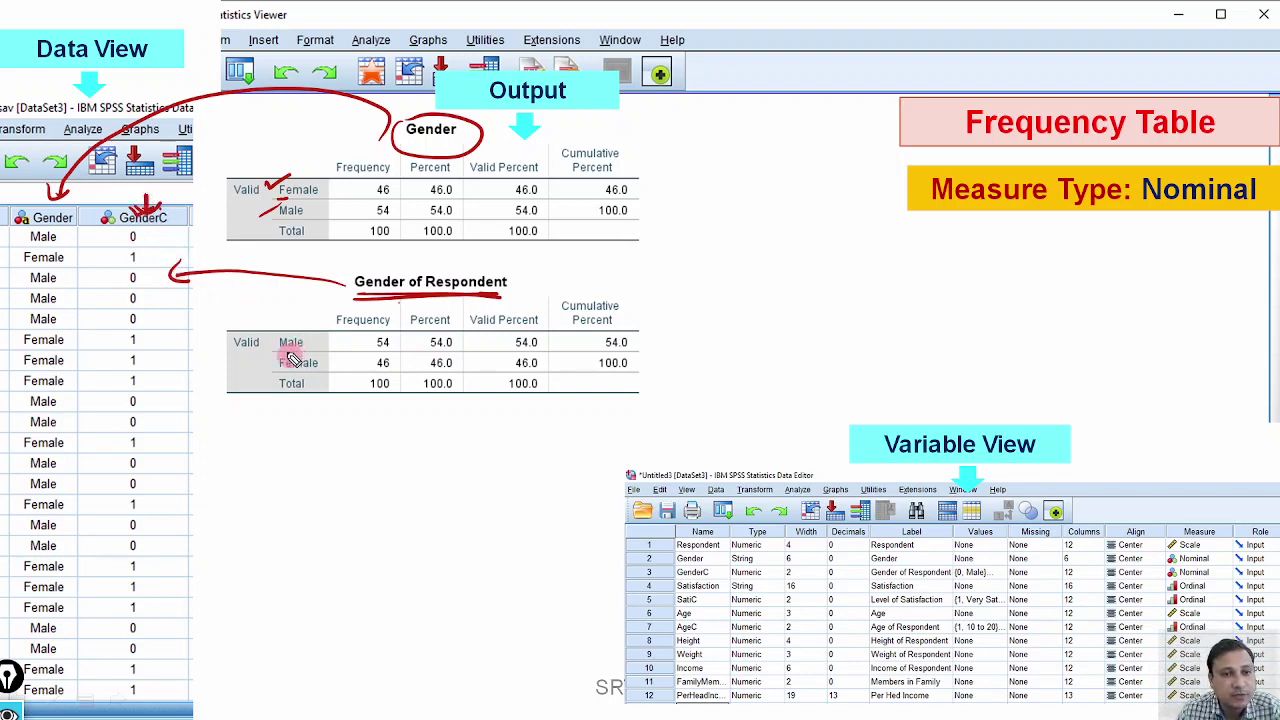
mouse_move(256, 344)
left_mouse_down()
mouse_move(257, 323)
mouse_move(276, 342)
mouse_move(262, 356)
left_mouse_up()
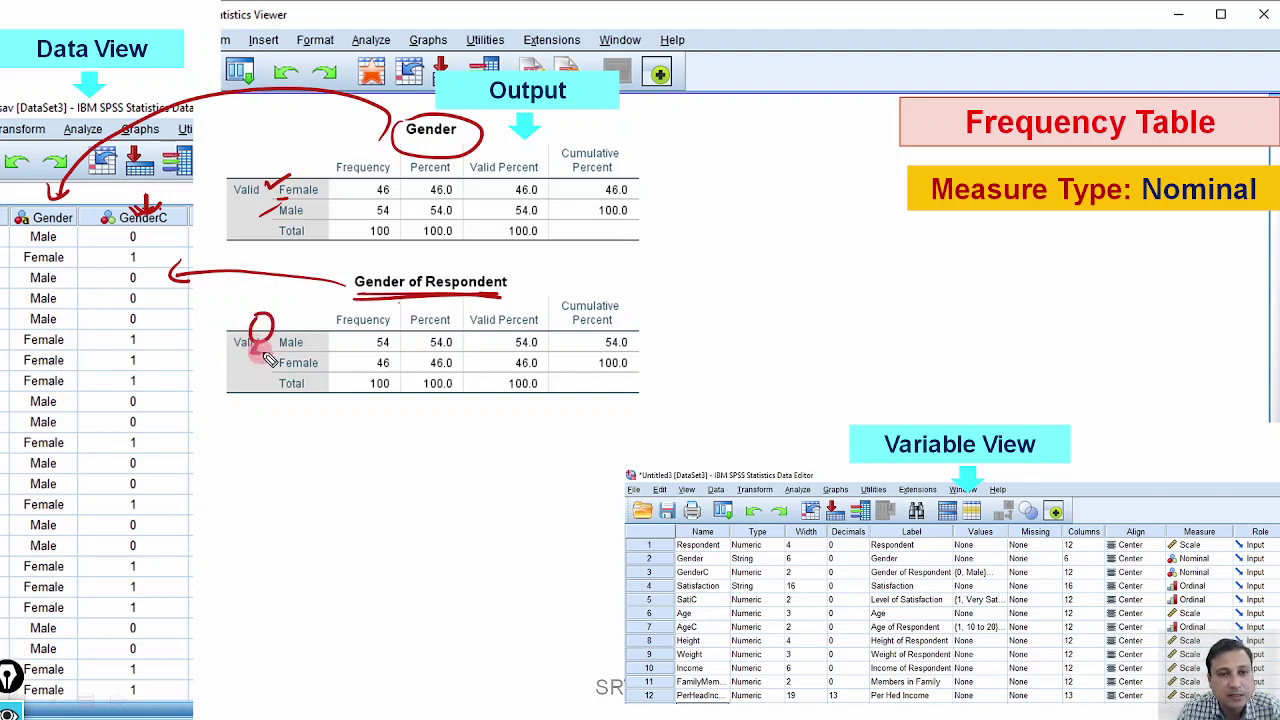
mouse_move(259, 346)
left_mouse_down()
mouse_move(314, 357)
mouse_move(295, 357)
mouse_move(305, 380)
mouse_move(285, 372)
mouse_move(316, 368)
left_mouse_up()
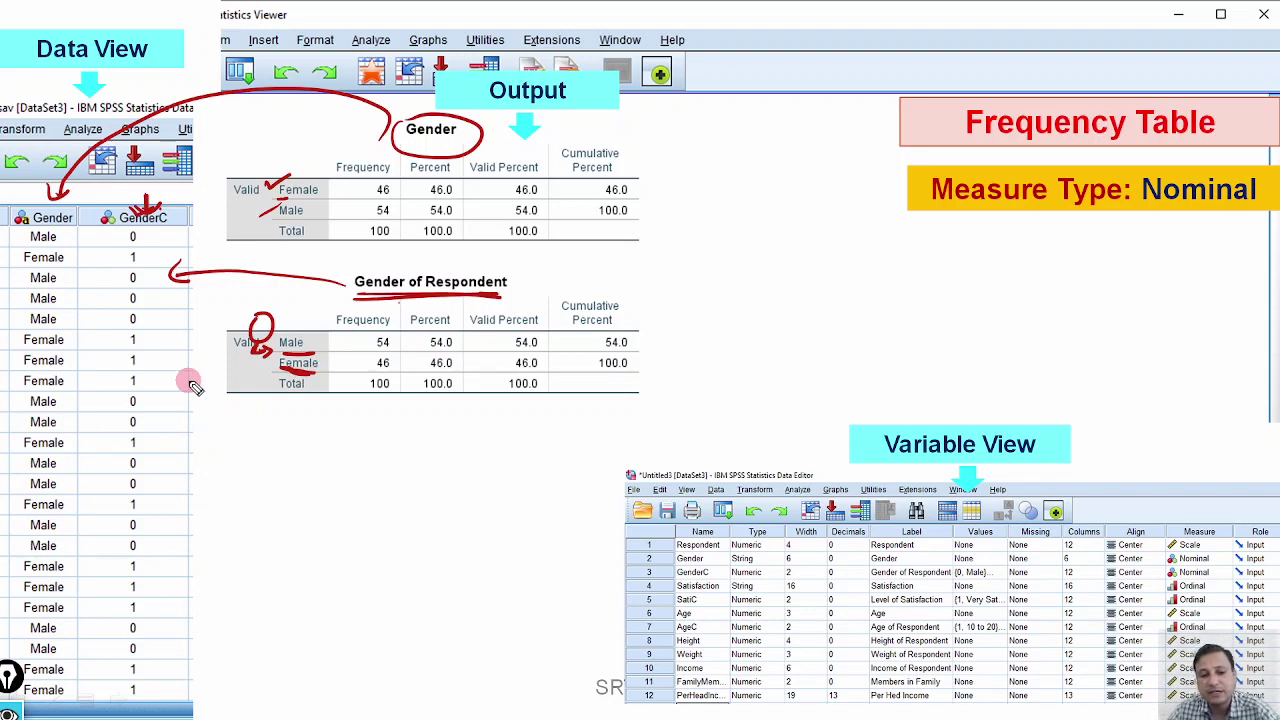
key("e")
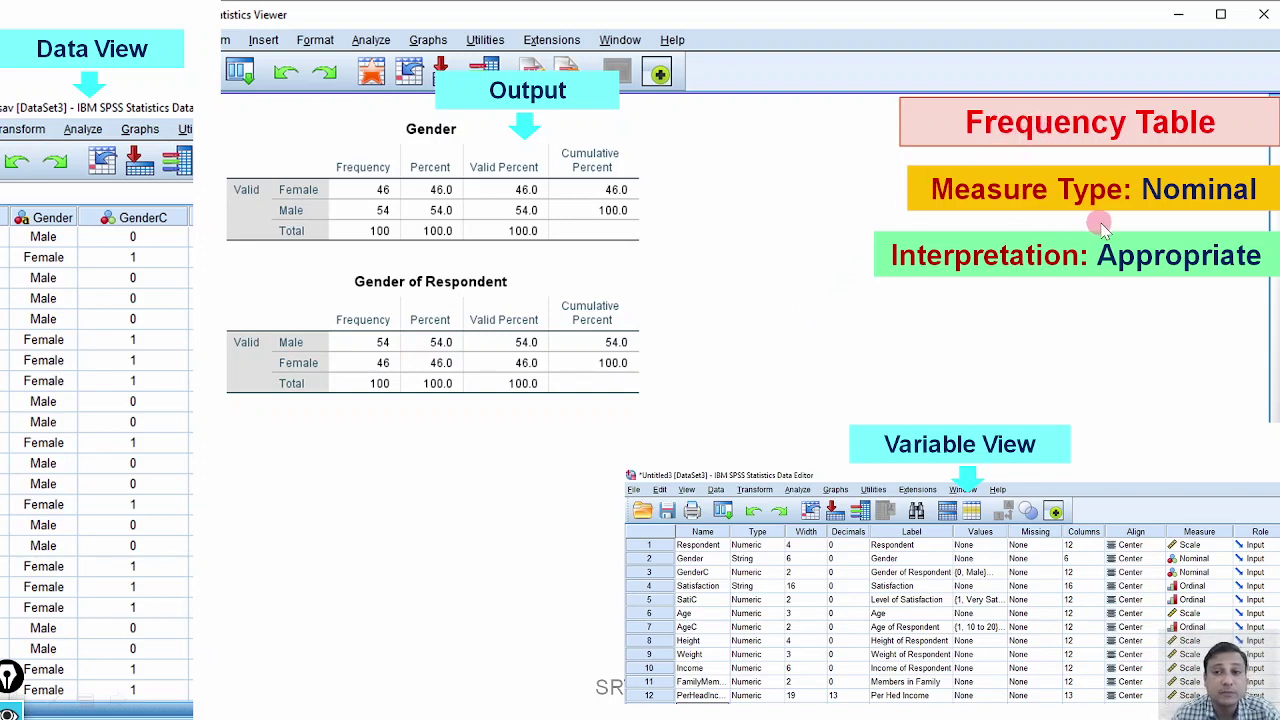
left_click(845, 311)
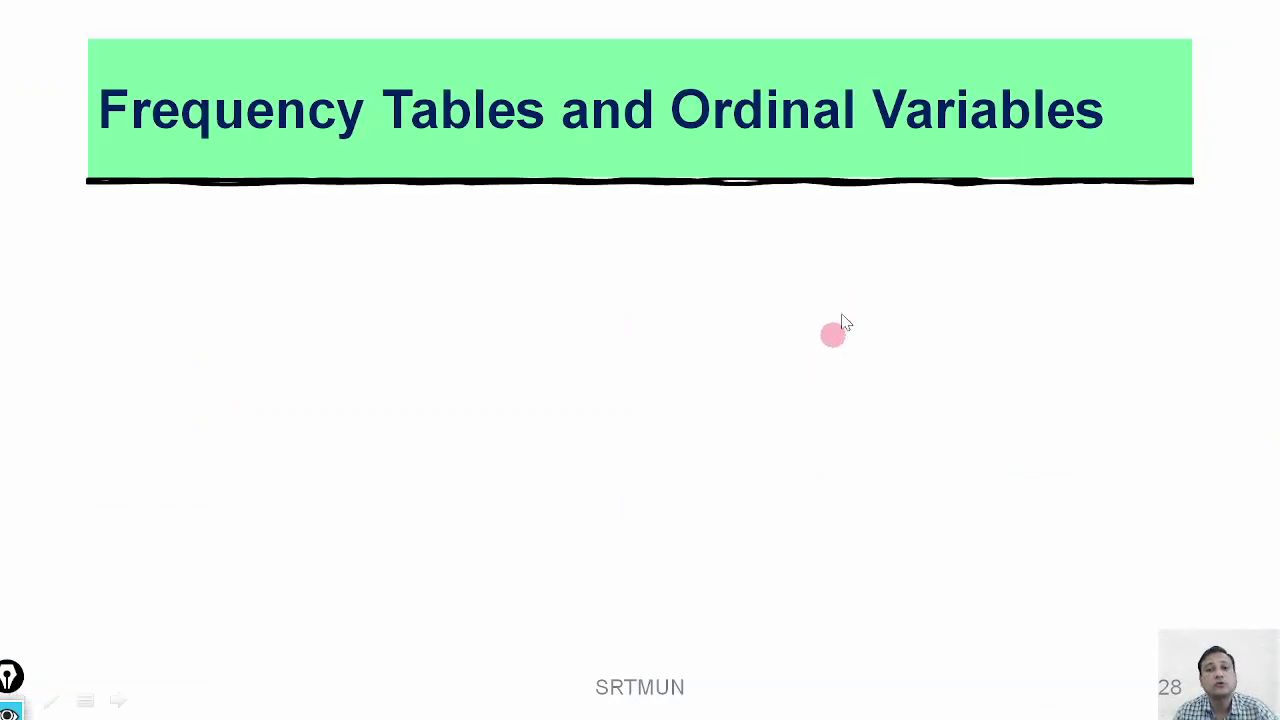
left_click(856, 336)
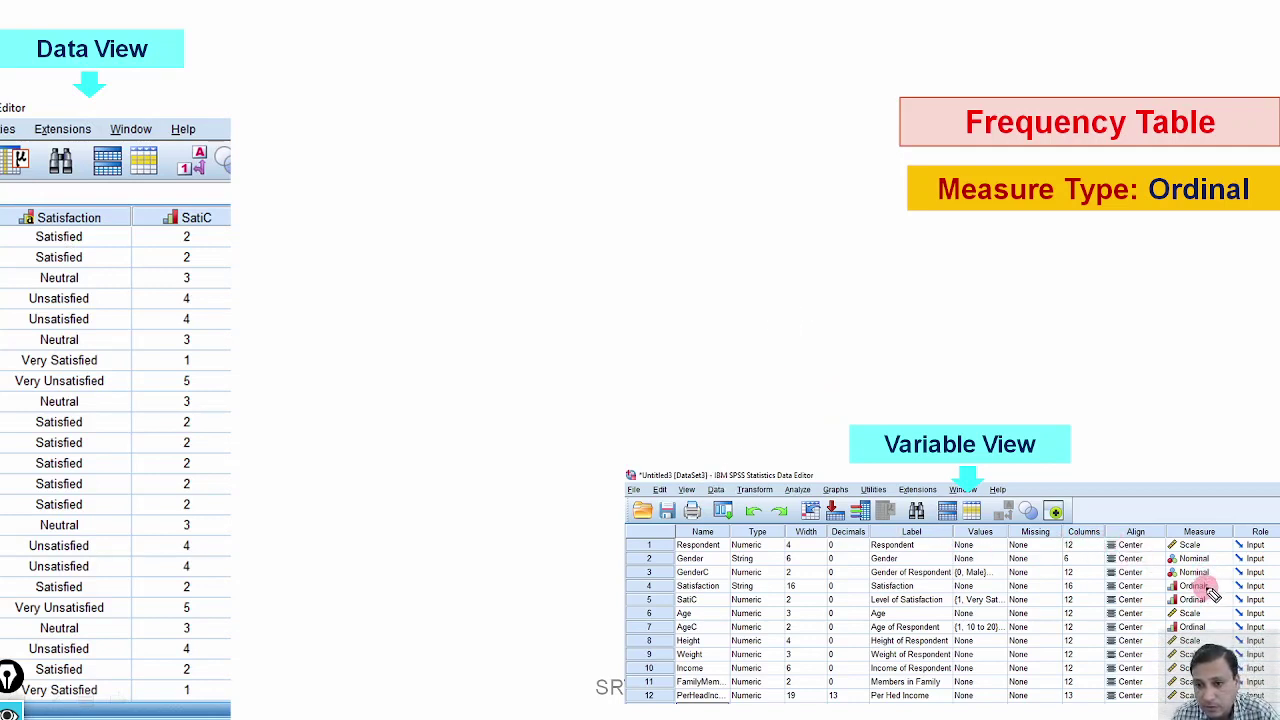
left_click_drag(1208, 587, 1200, 606)
mouse_move(682, 580)
left_mouse_down()
mouse_move(655, 590)
mouse_move(685, 593)
left_mouse_up()
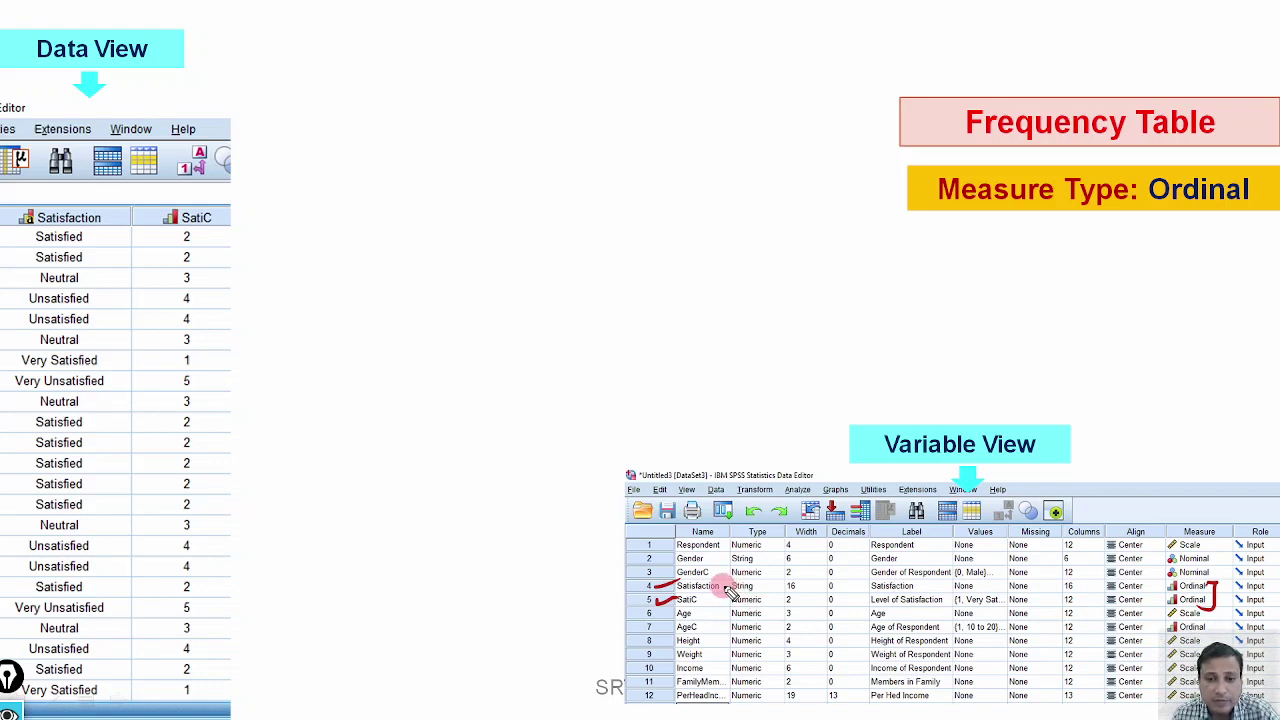
left_click_drag(708, 586, 730, 586)
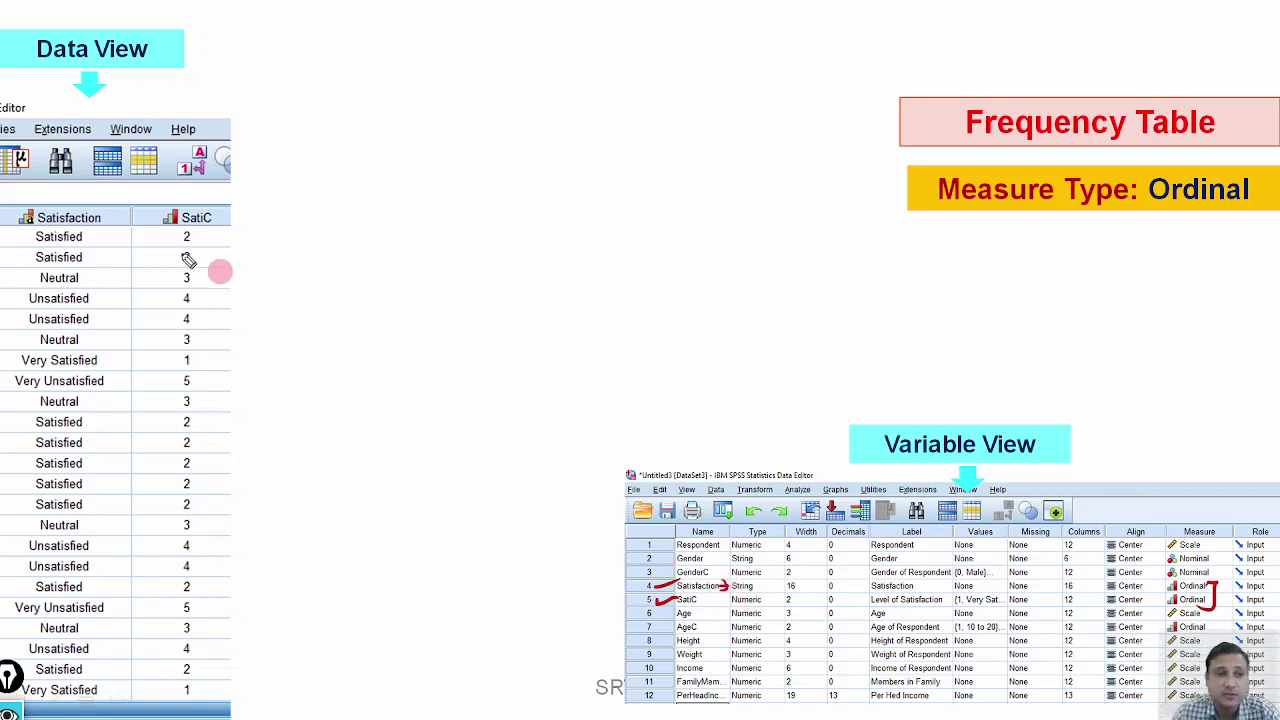
left_click_drag(68, 202, 92, 195)
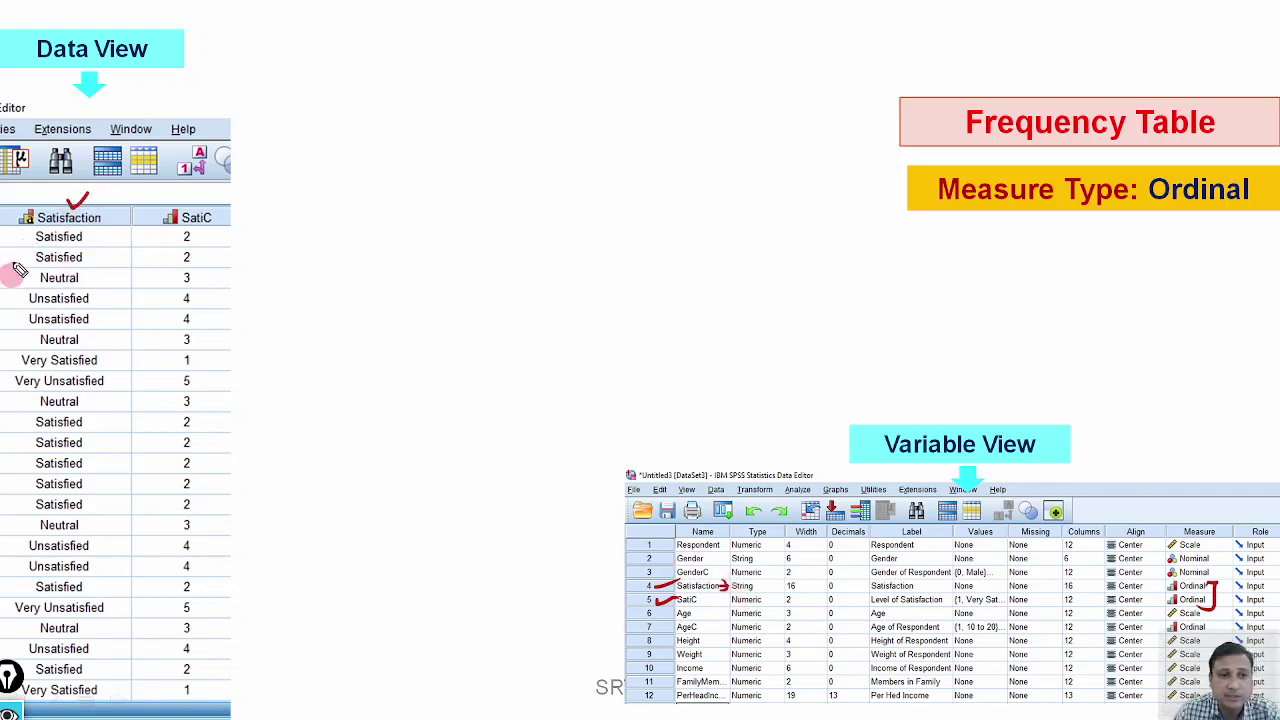
left_click_drag(704, 601, 728, 598)
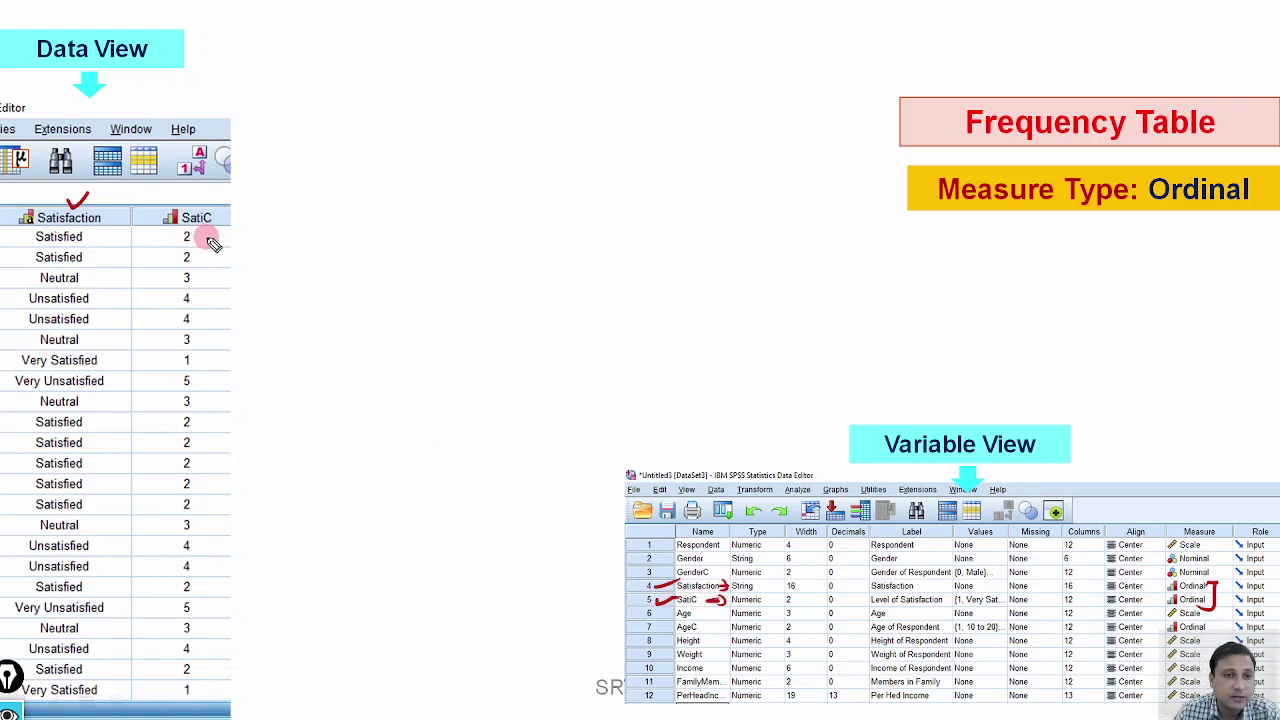
left_click_drag(213, 240, 222, 233)
left_click_drag(211, 258, 230, 252)
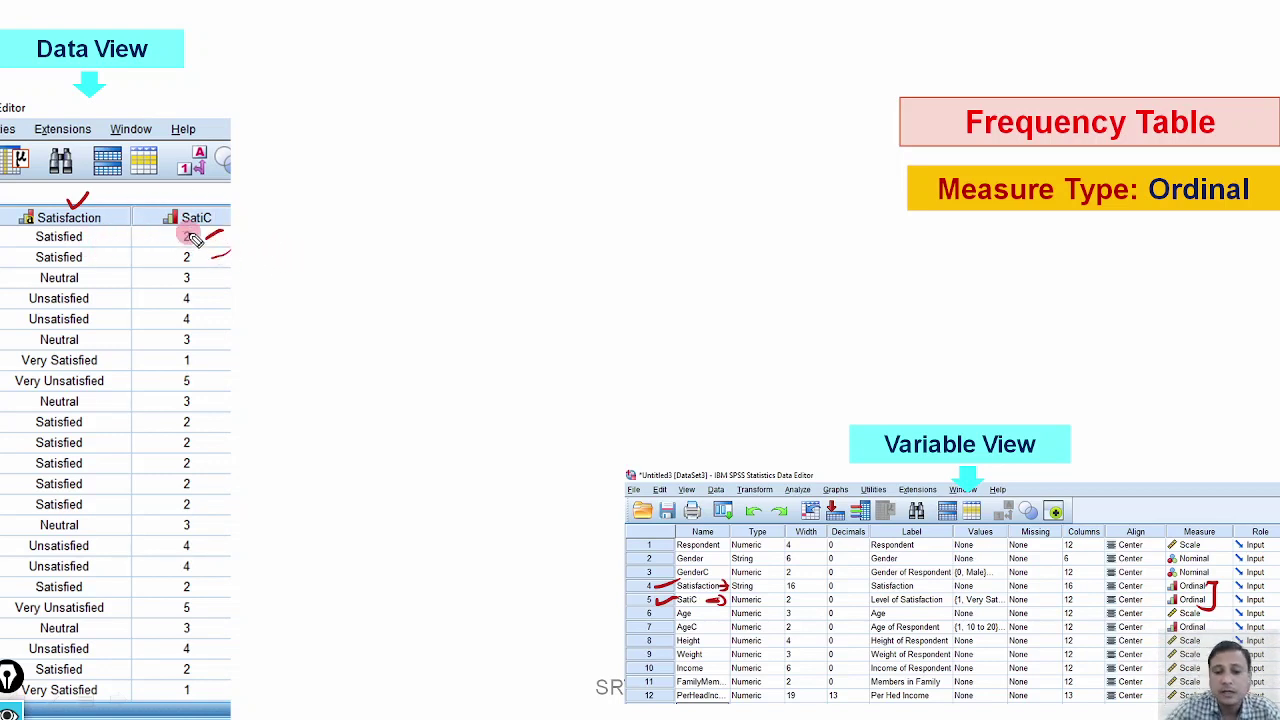
key("e")
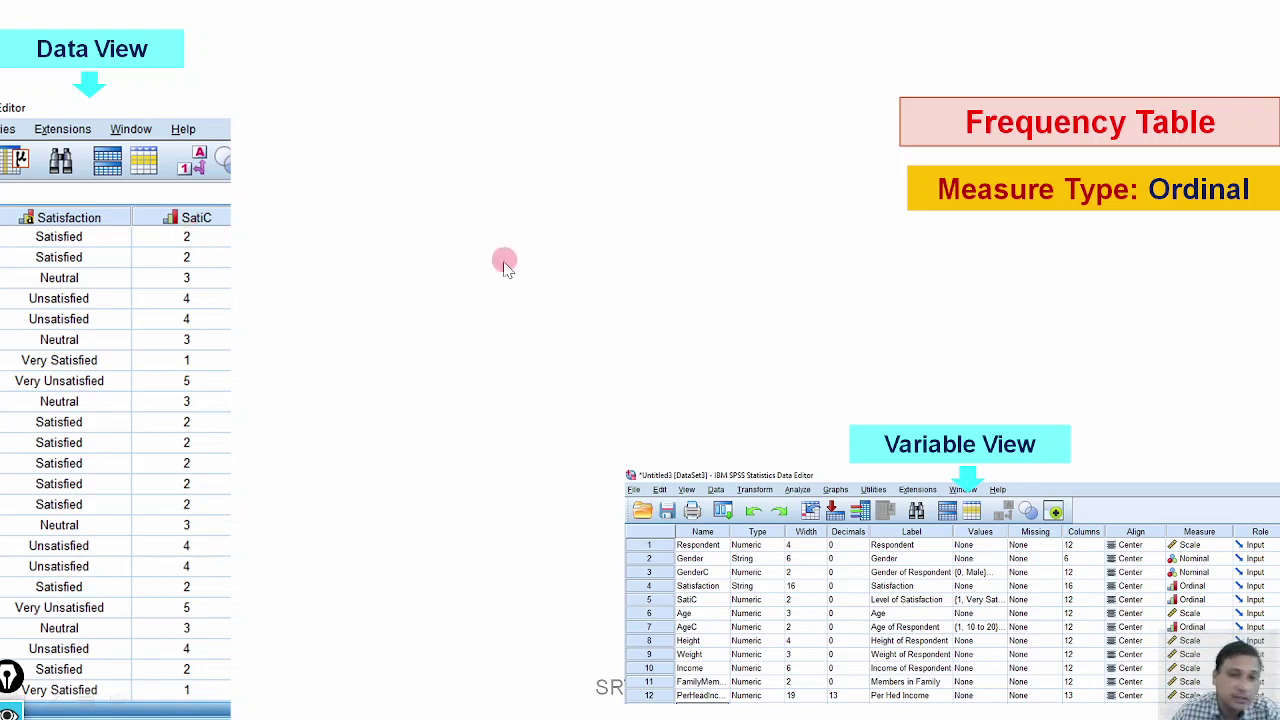
left_click(500, 310)
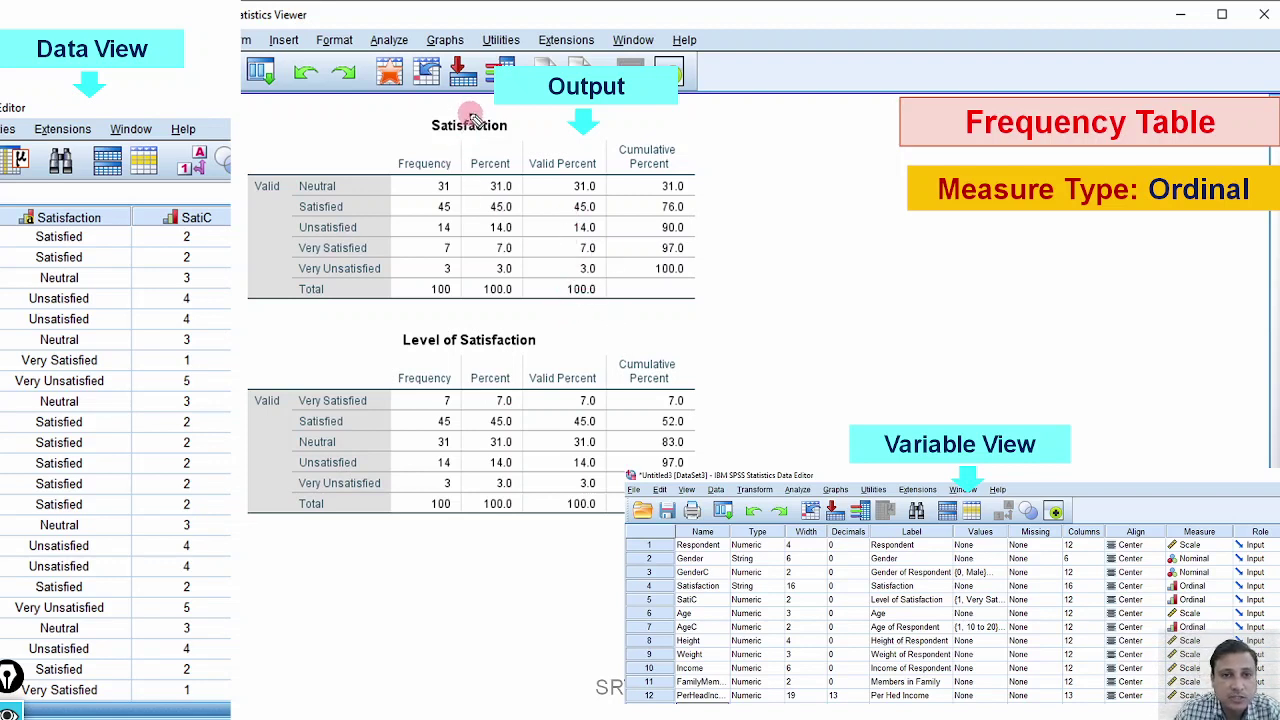
mouse_move(473, 118)
left_mouse_down()
mouse_move(458, 150)
mouse_move(520, 112)
mouse_move(408, 143)
mouse_move(425, 117)
mouse_move(290, 78)
mouse_move(112, 150)
mouse_move(74, 186)
left_mouse_up()
mouse_move(455, 315)
left_mouse_down()
mouse_move(395, 342)
mouse_move(512, 373)
mouse_move(440, 305)
left_mouse_up()
mouse_move(398, 348)
left_mouse_down()
mouse_move(214, 323)
mouse_move(230, 342)
left_mouse_up()
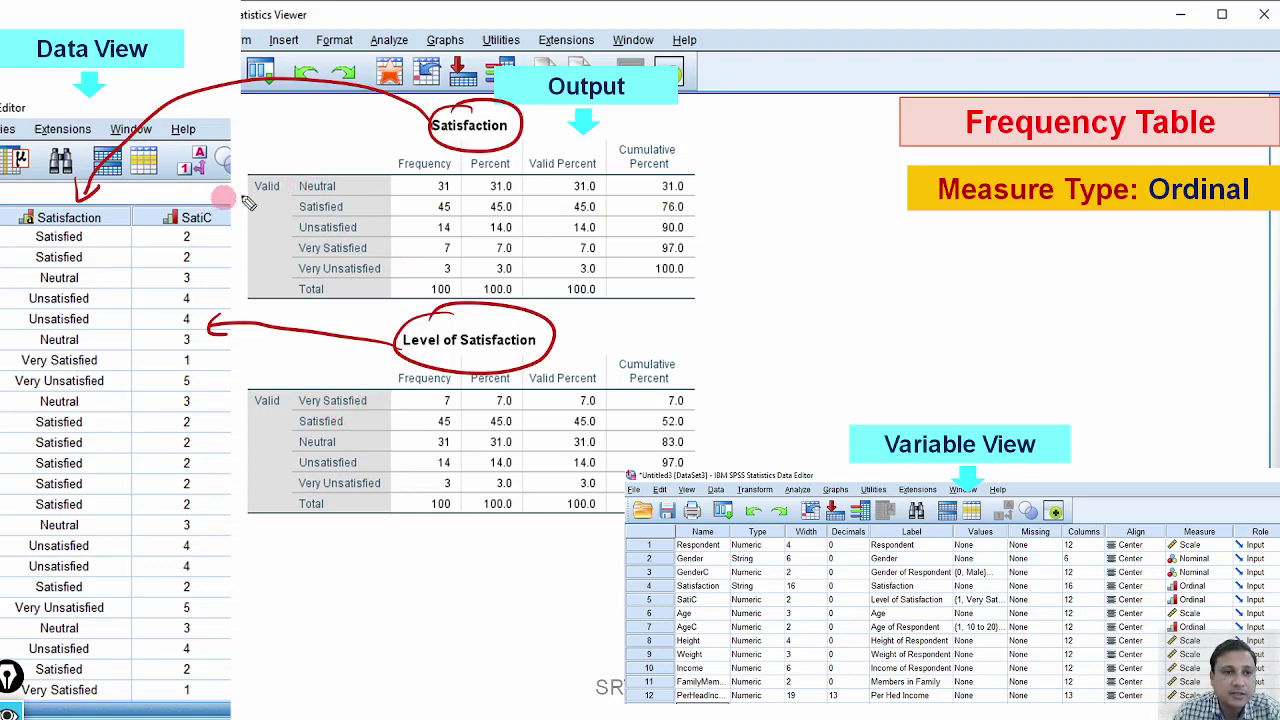
left_click_drag(309, 150, 331, 145)
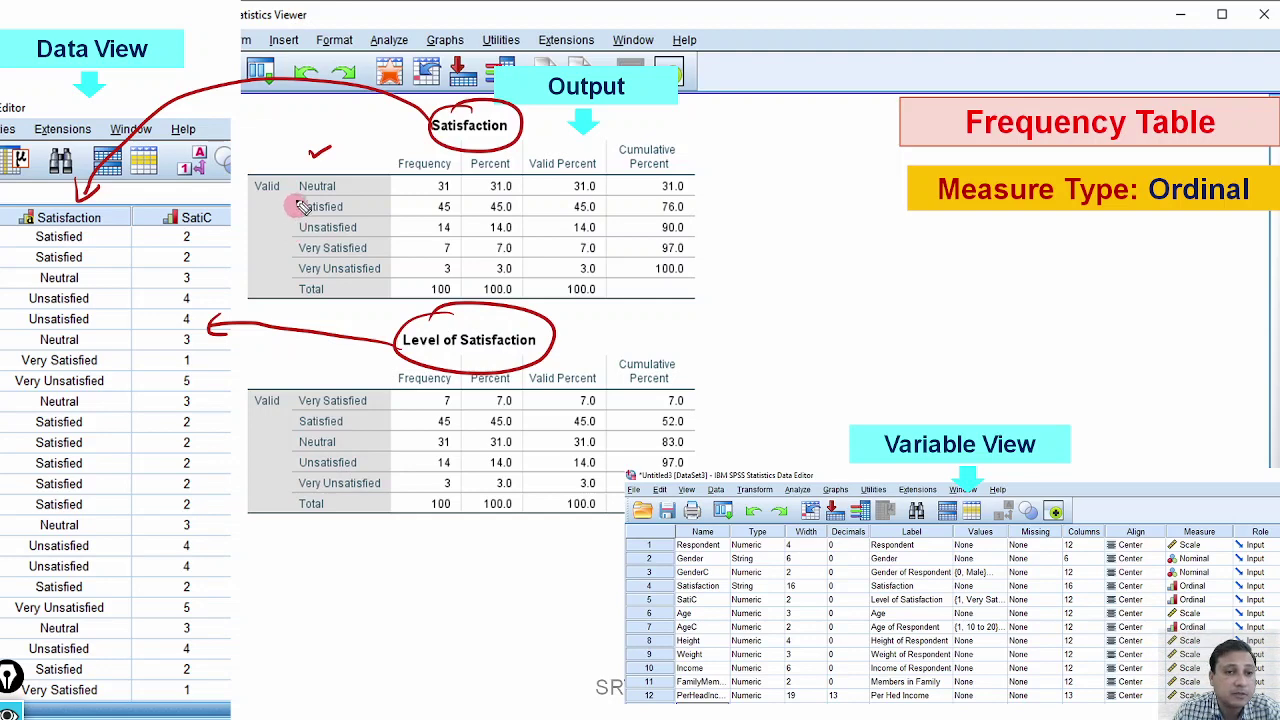
left_click_drag(285, 186, 302, 186)
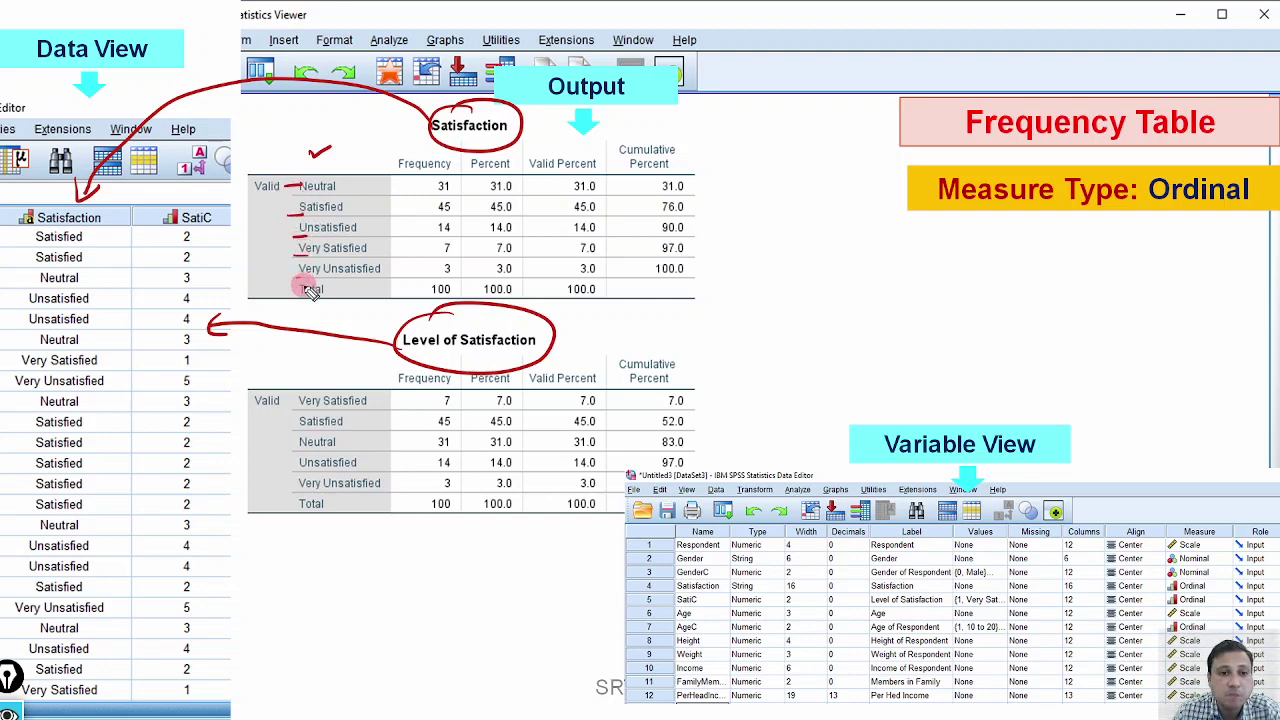
left_click_drag(307, 256, 292, 255)
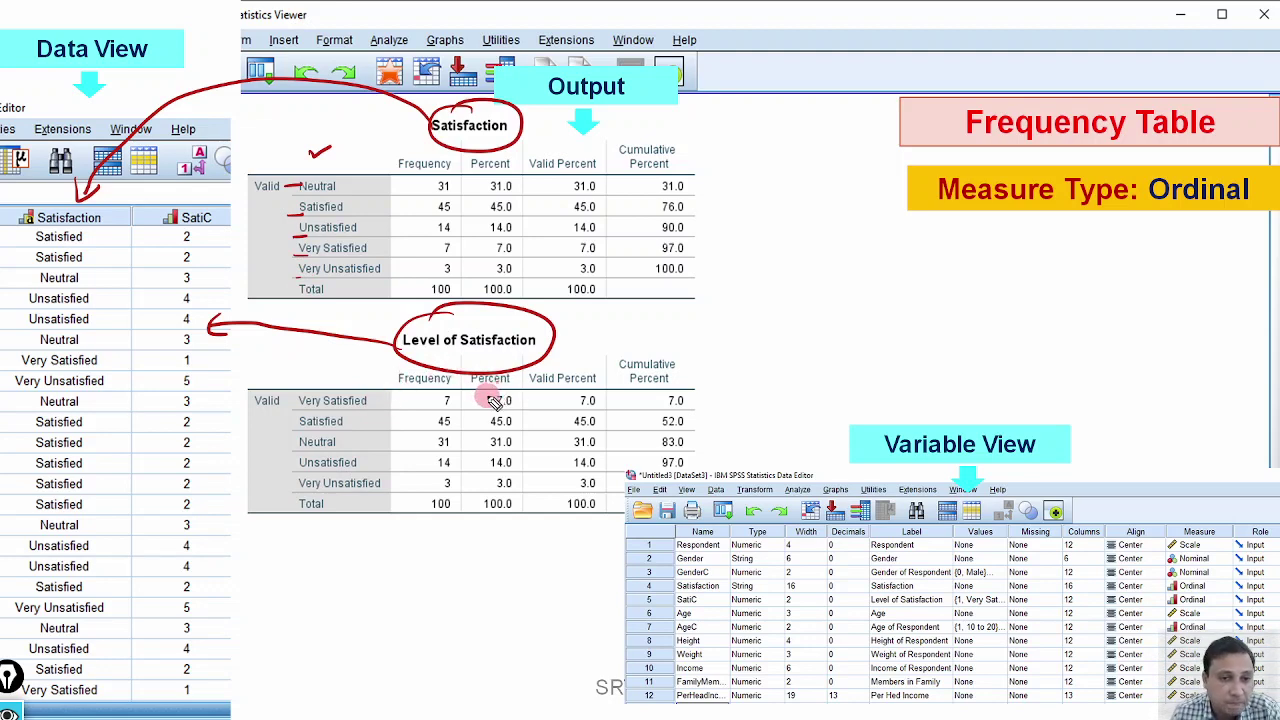
mouse_move(288, 401)
left_mouse_down()
mouse_move(307, 480)
mouse_move(285, 449)
mouse_move(310, 479)
left_mouse_up()
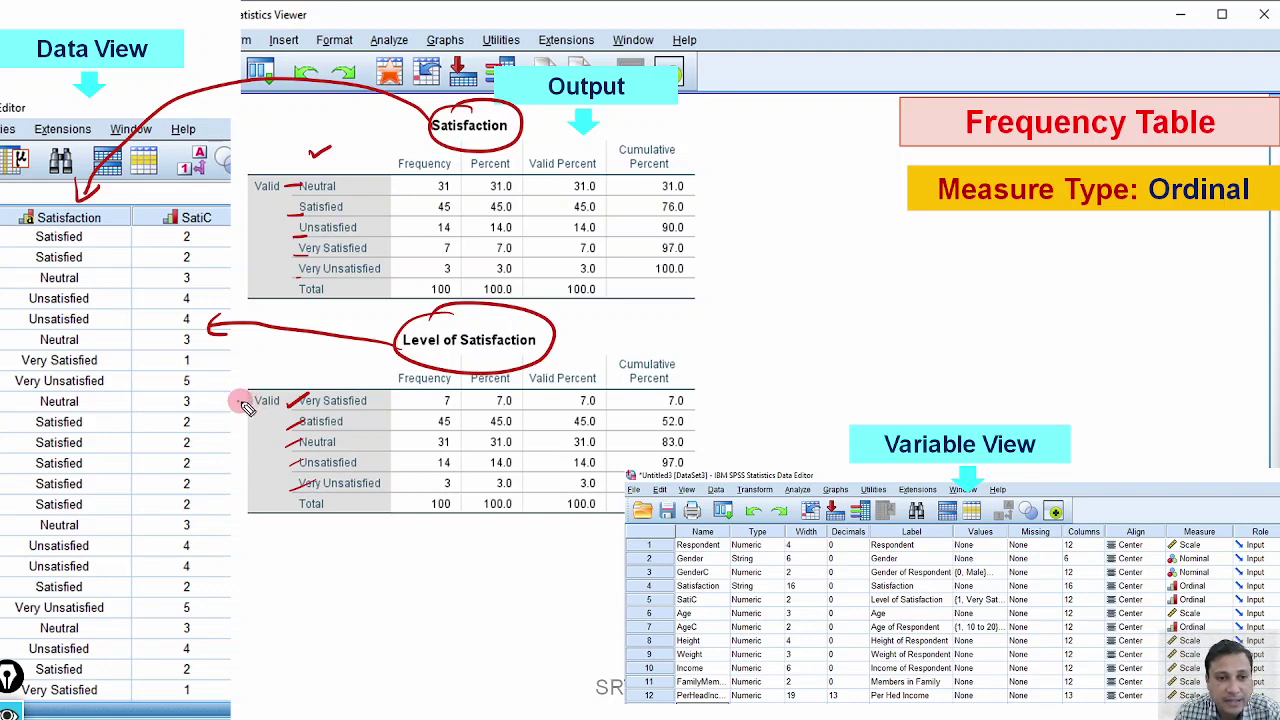
left_click_drag(242, 393, 240, 408)
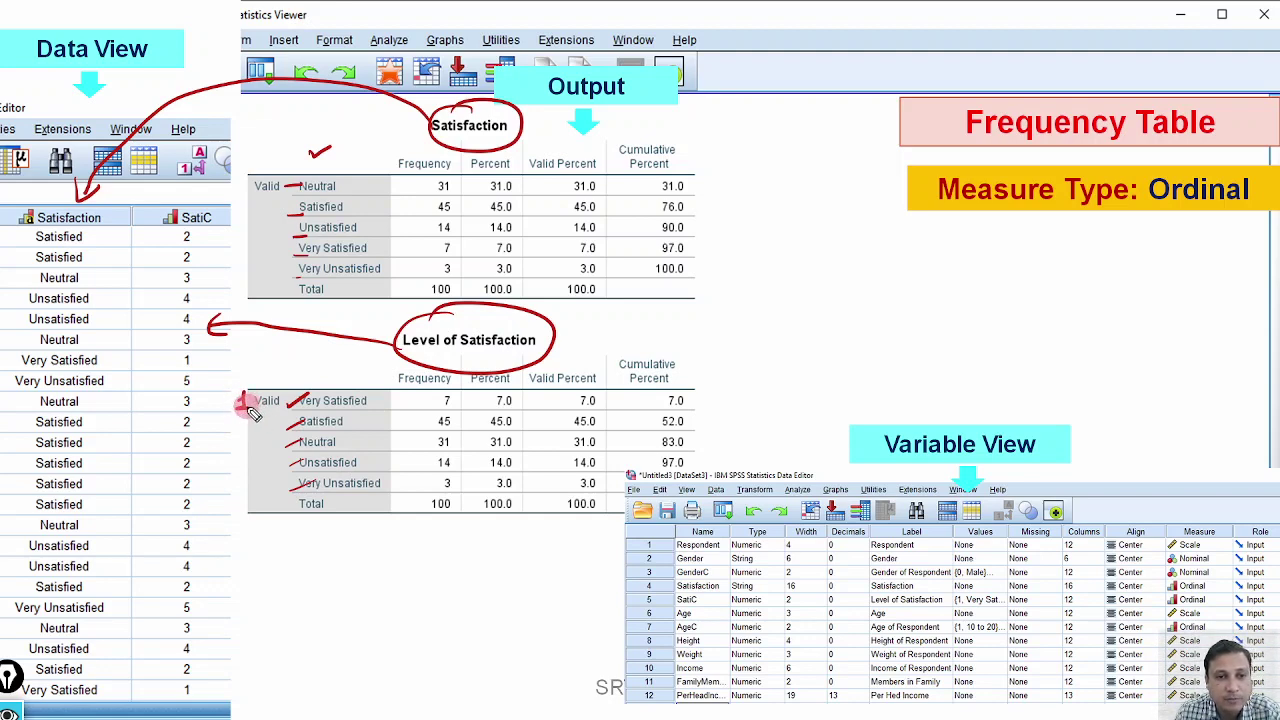
mouse_move(234, 416)
left_mouse_down()
mouse_move(320, 433)
mouse_move(236, 447)
mouse_move(264, 448)
mouse_move(250, 487)
mouse_move(307, 477)
mouse_move(243, 475)
mouse_move(262, 481)
mouse_move(232, 499)
left_mouse_up()
left_click(261, 417)
left_click(261, 424)
left_click(261, 438)
left_click(261, 445)
left_click(258, 461)
left_click(258, 469)
left_click(258, 486)
left_click(258, 495)
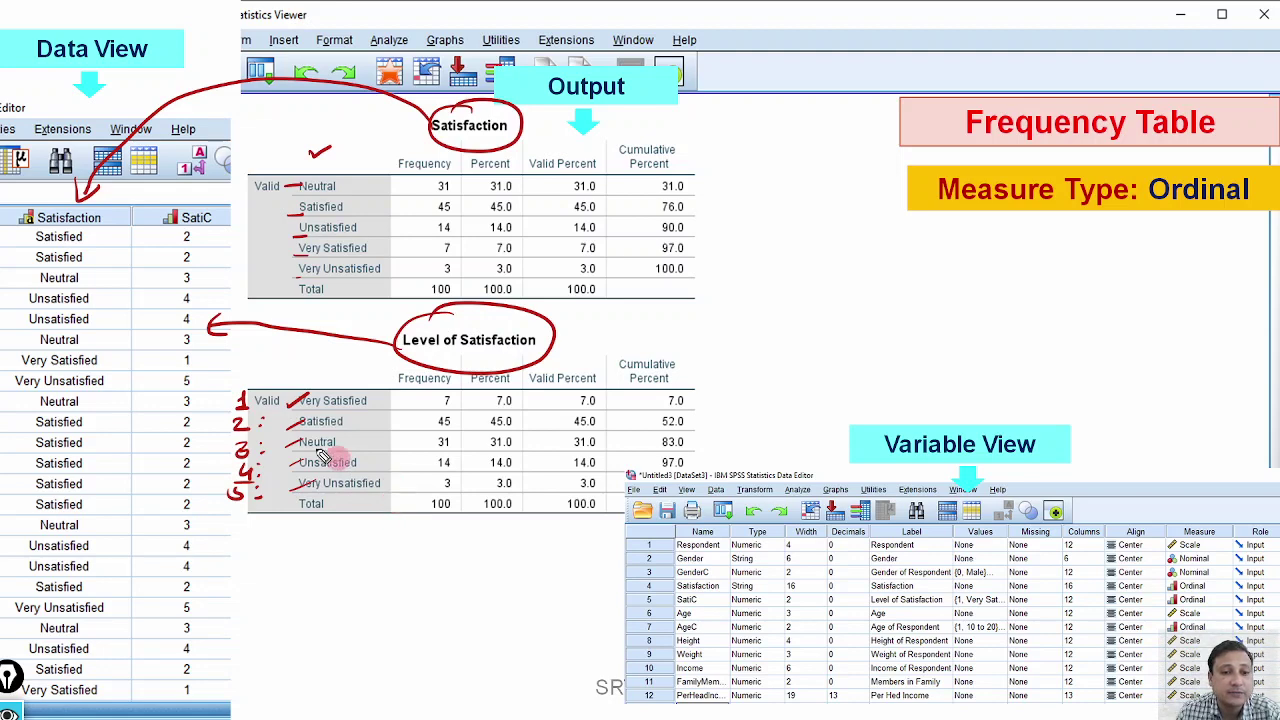
mouse_move(272, 362)
left_mouse_down()
mouse_move(201, 428)
mouse_move(245, 537)
mouse_move(292, 437)
mouse_move(245, 365)
left_mouse_up()
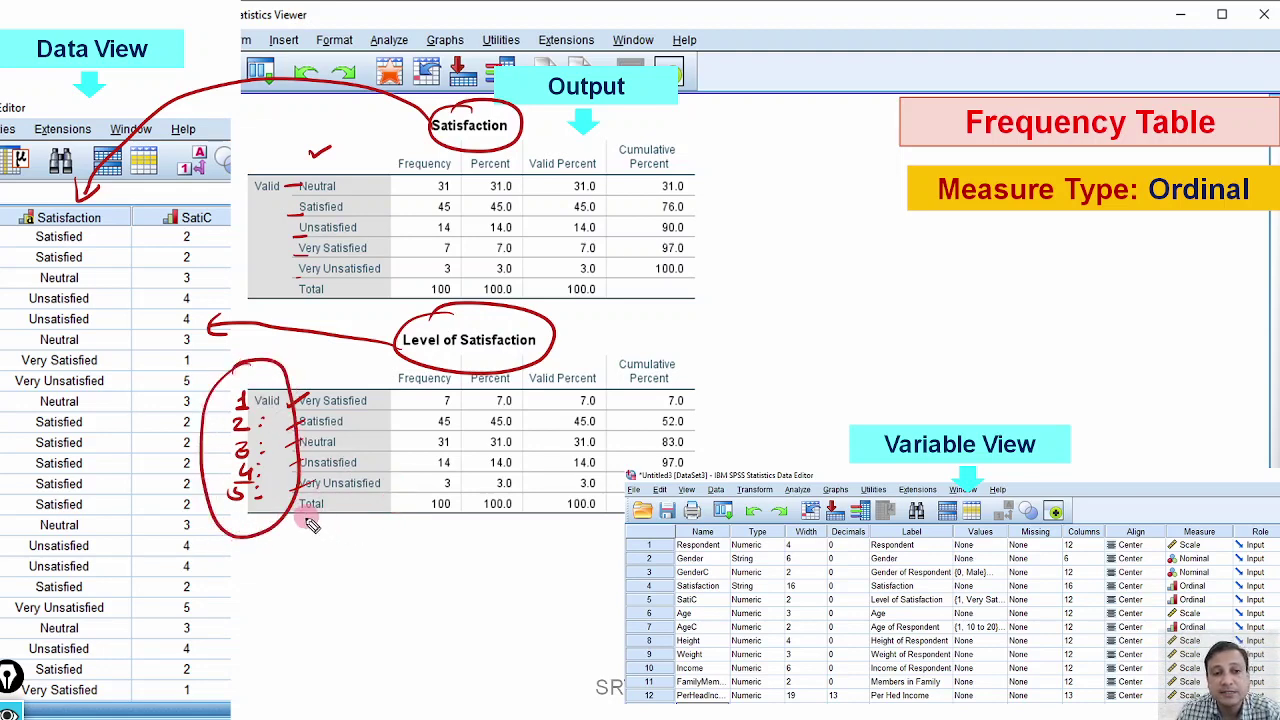
mouse_move(293, 525)
left_mouse_down()
mouse_move(396, 522)
mouse_move(565, 483)
mouse_move(709, 486)
mouse_move(812, 547)
mouse_move(854, 609)
mouse_move(907, 585)
mouse_move(952, 587)
left_mouse_up()
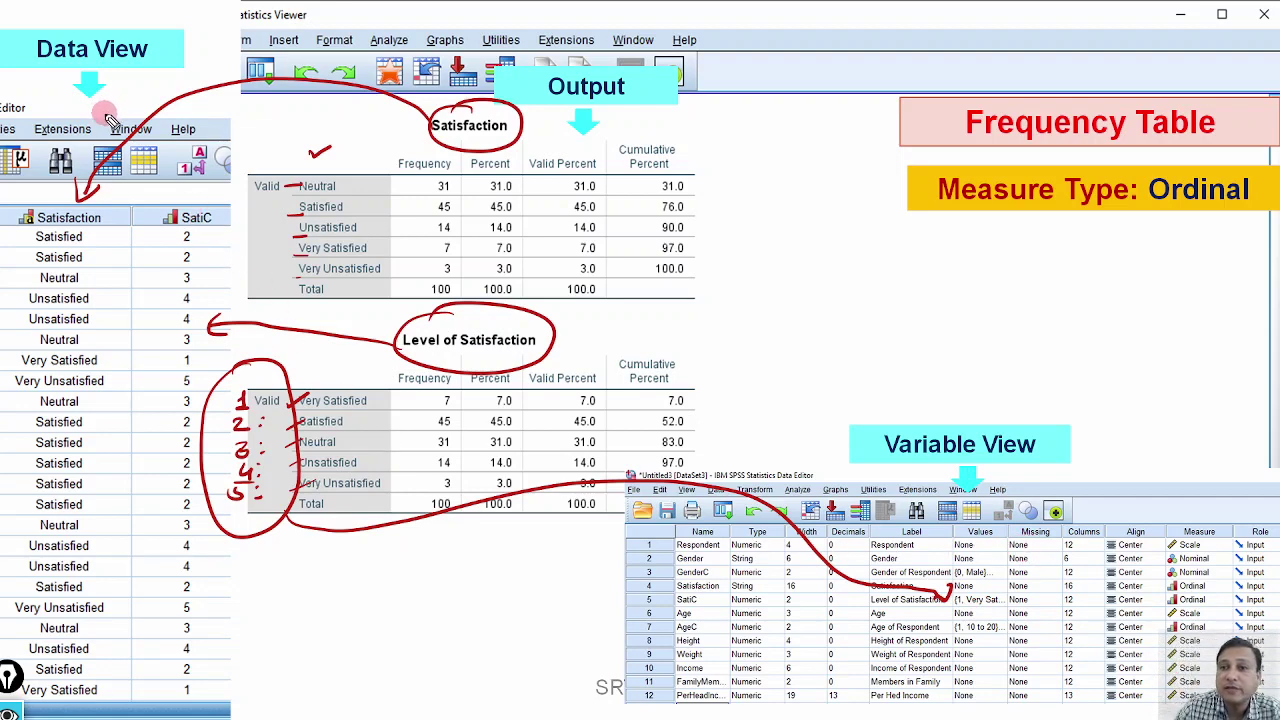
left_click_drag(68, 117, 112, 109)
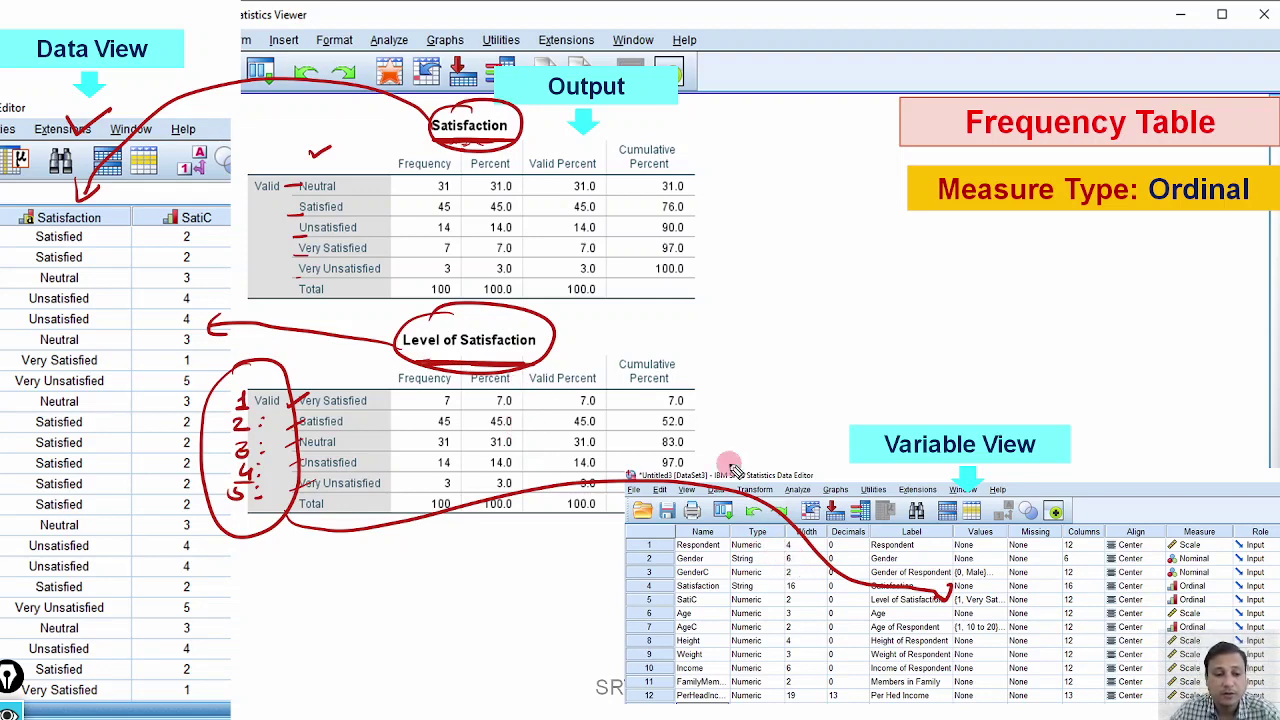
key("Escape")
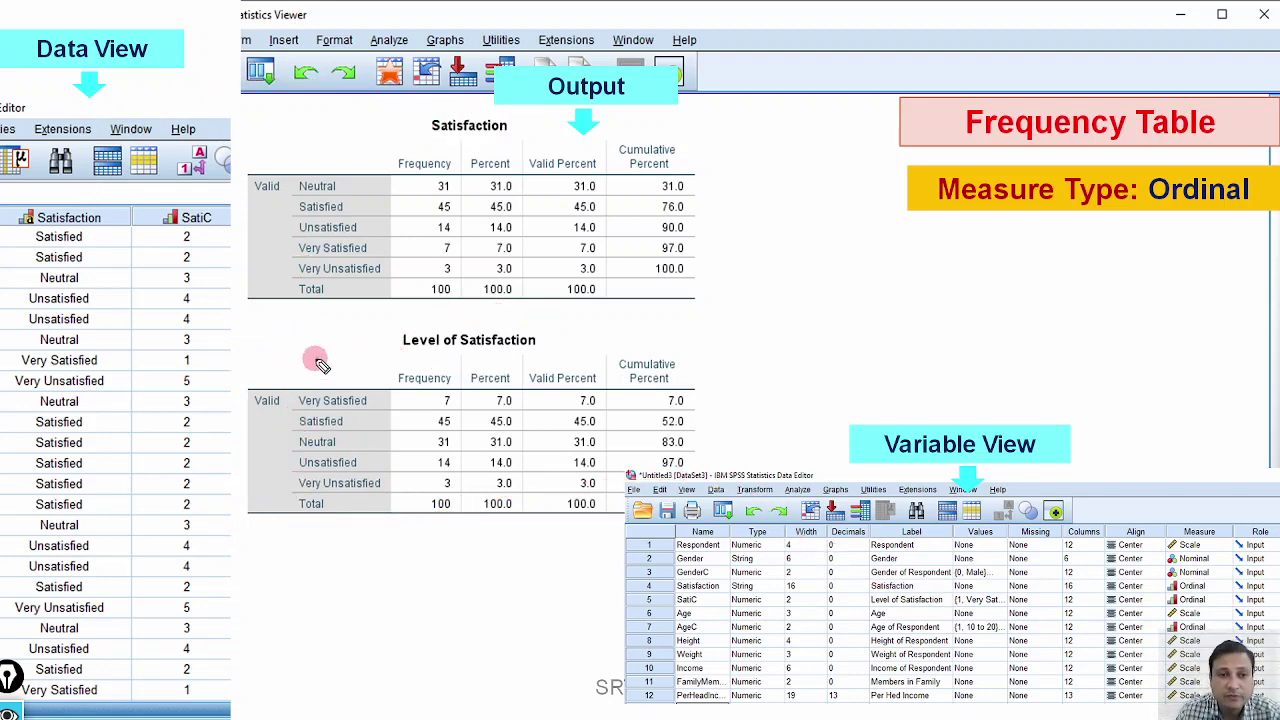
mouse_move(316, 358)
left_mouse_down()
mouse_move(250, 418)
mouse_move(250, 496)
mouse_move(262, 535)
mouse_move(341, 529)
left_mouse_up()
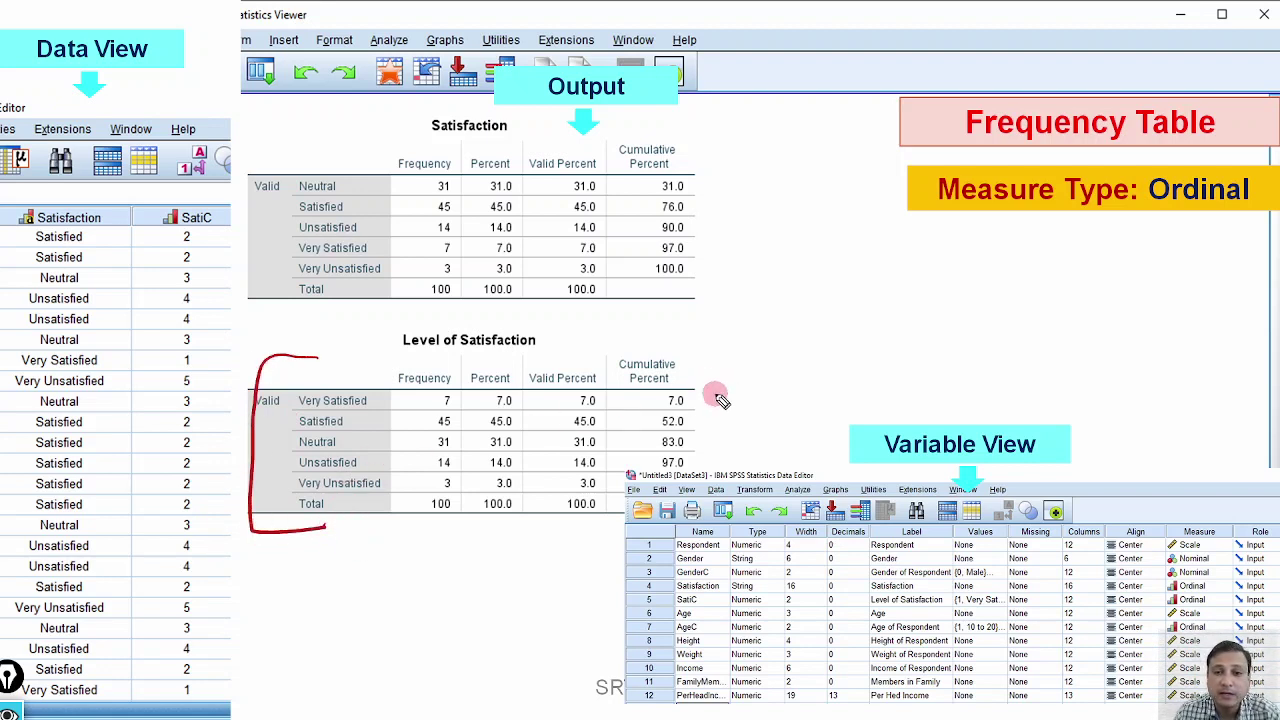
left_click_drag(714, 398, 797, 401)
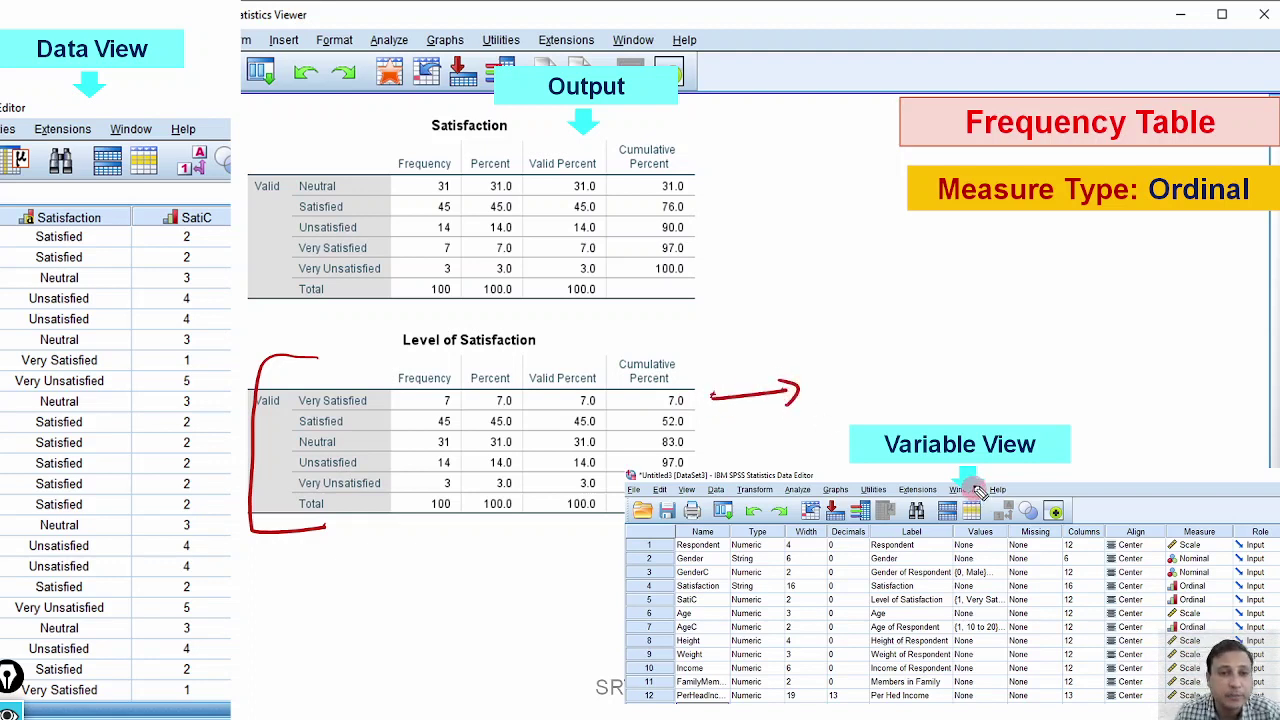
mouse_move(680, 146)
left_mouse_down()
mouse_move(700, 148)
mouse_move(708, 220)
mouse_move(690, 290)
left_mouse_up()
left_click_drag(705, 218, 750, 216)
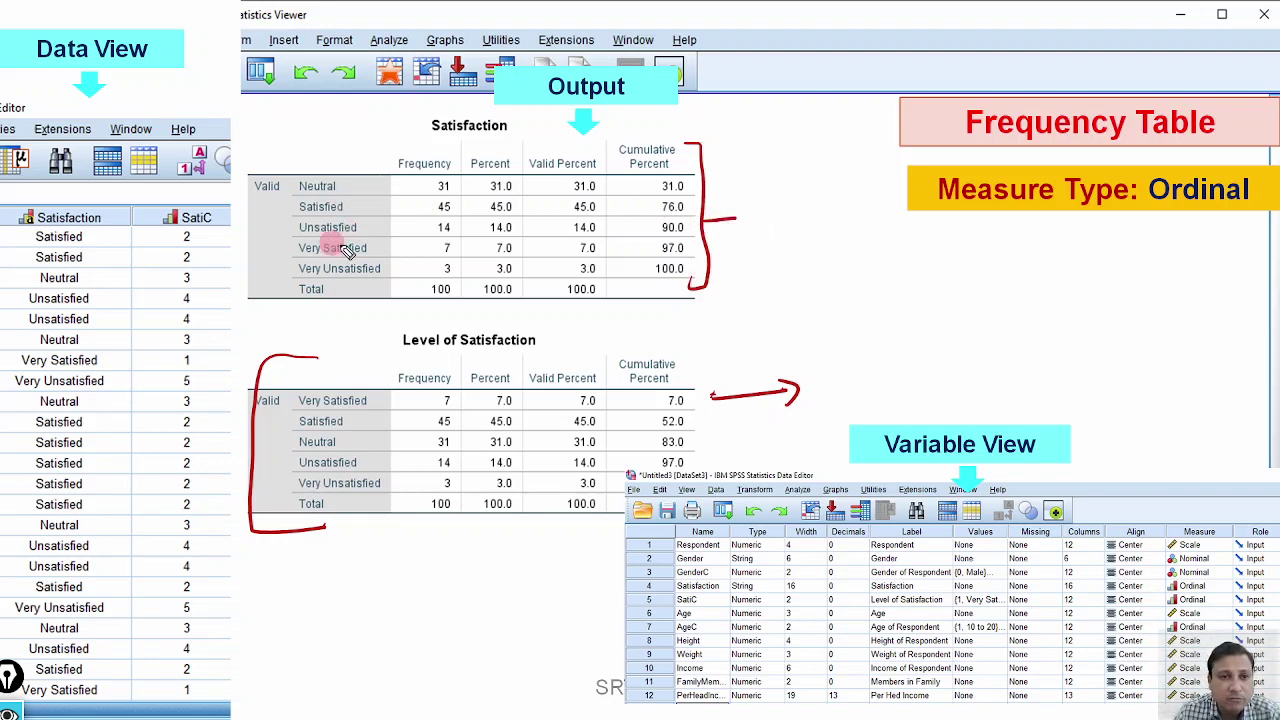
mouse_move(322, 242)
left_mouse_down()
mouse_move(295, 257)
mouse_move(351, 266)
mouse_move(377, 246)
mouse_move(288, 246)
left_mouse_up()
left_click_drag(318, 176, 300, 182)
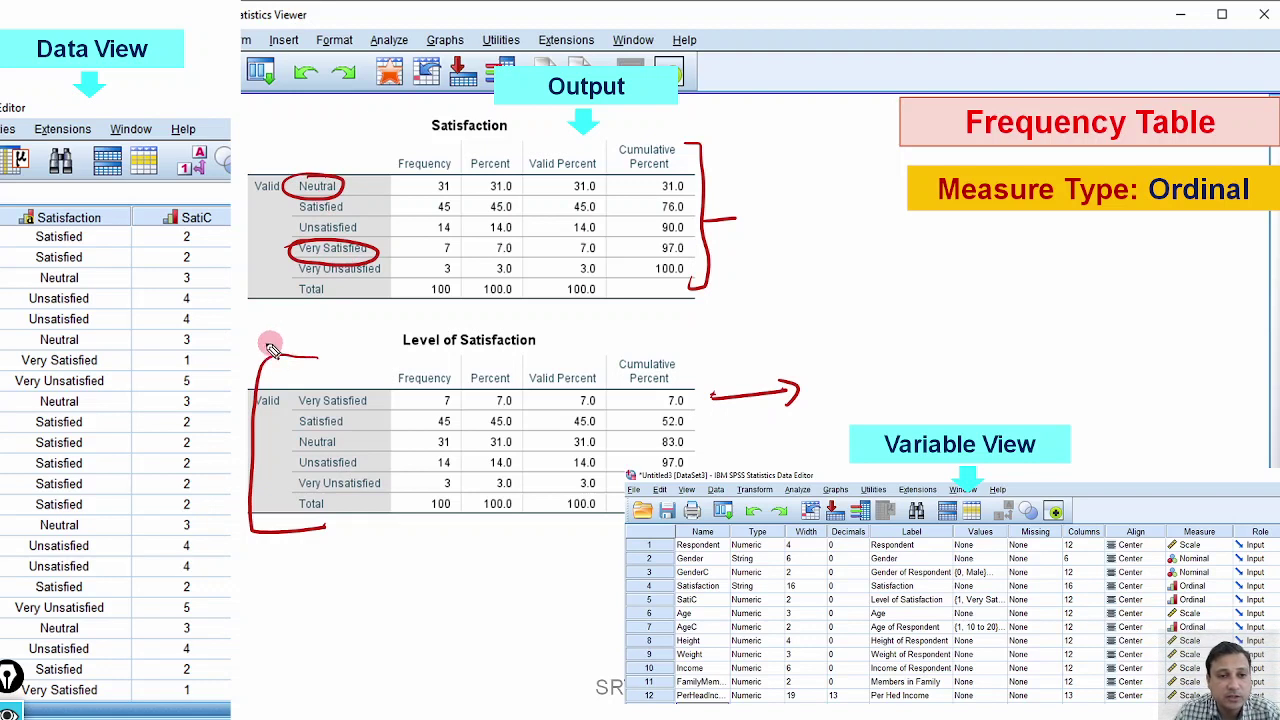
mouse_move(242, 345)
left_mouse_down()
mouse_move(268, 394)
mouse_move(285, 390)
left_mouse_up()
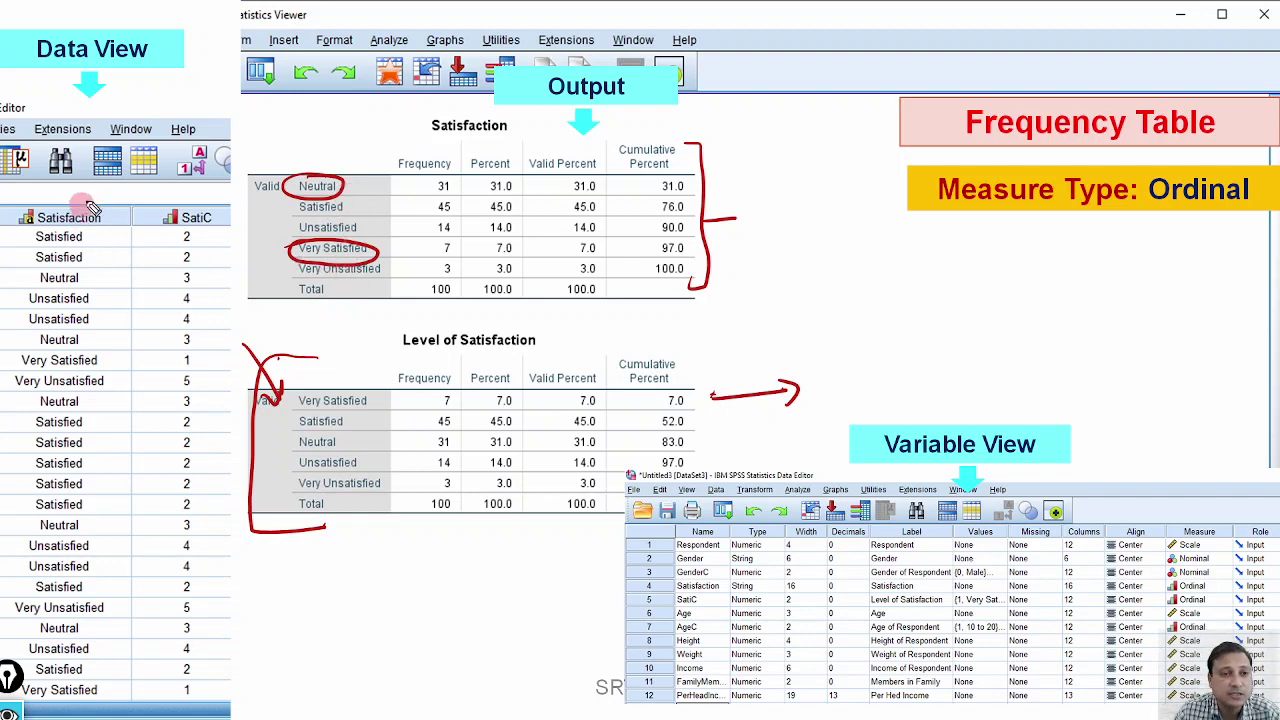
left_click_drag(98, 195, 112, 236)
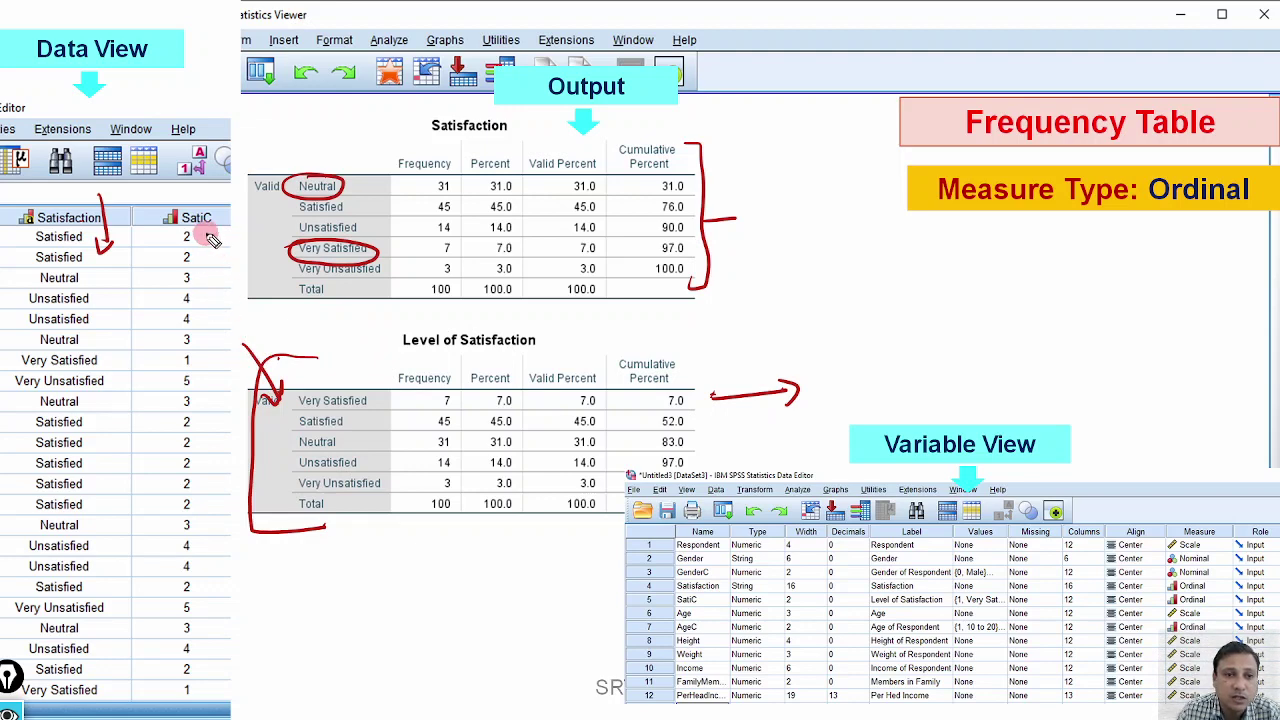
mouse_move(210, 250)
left_mouse_down()
mouse_move(208, 276)
mouse_move(216, 262)
left_mouse_up()
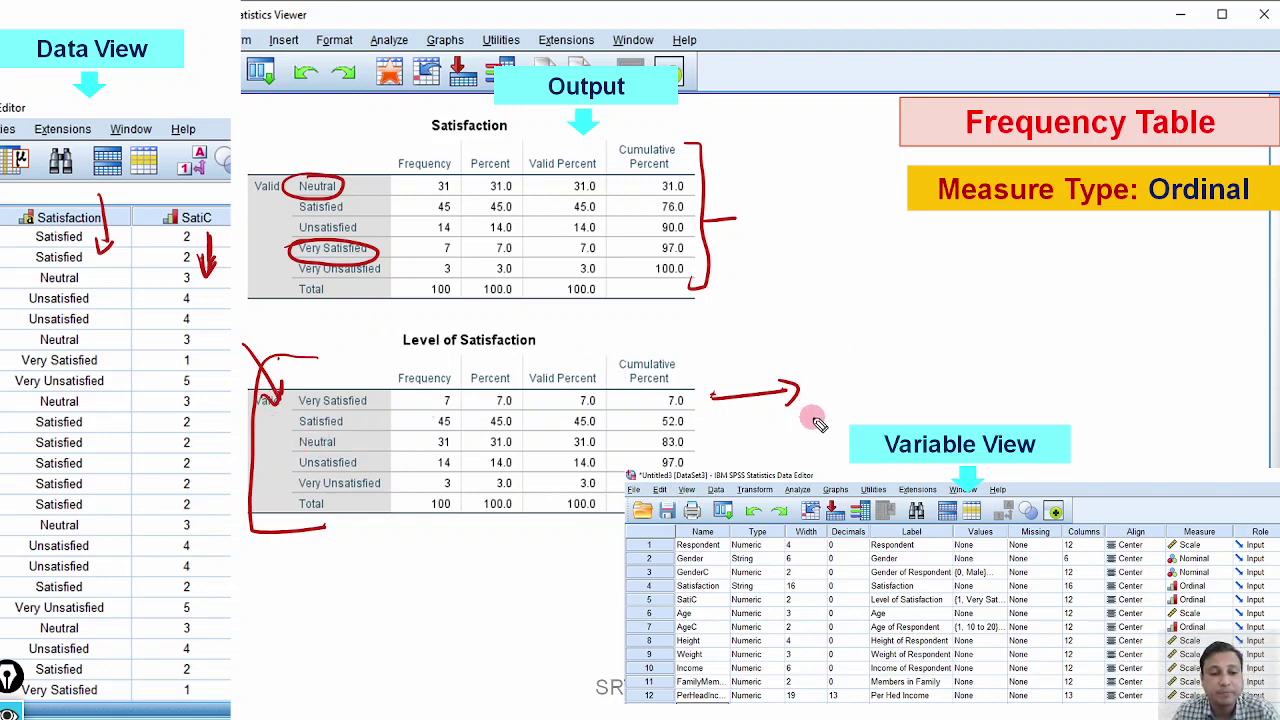
key("e")
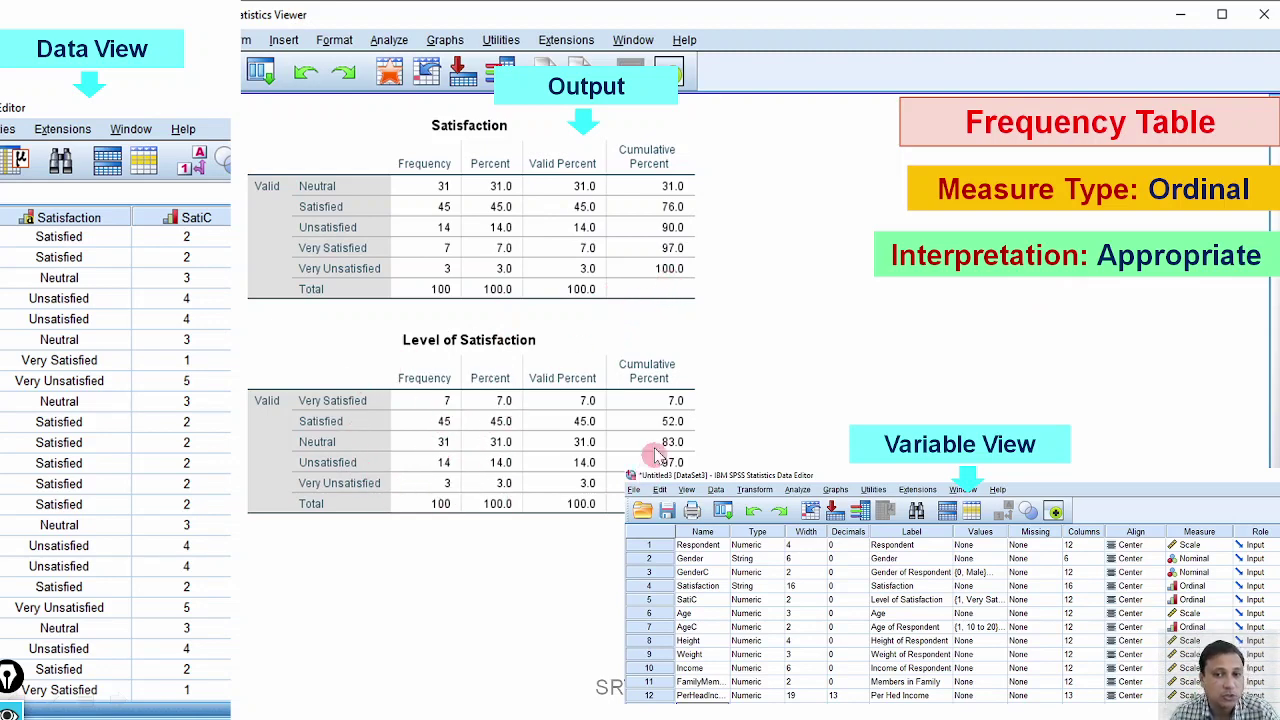
left_click(775, 375)
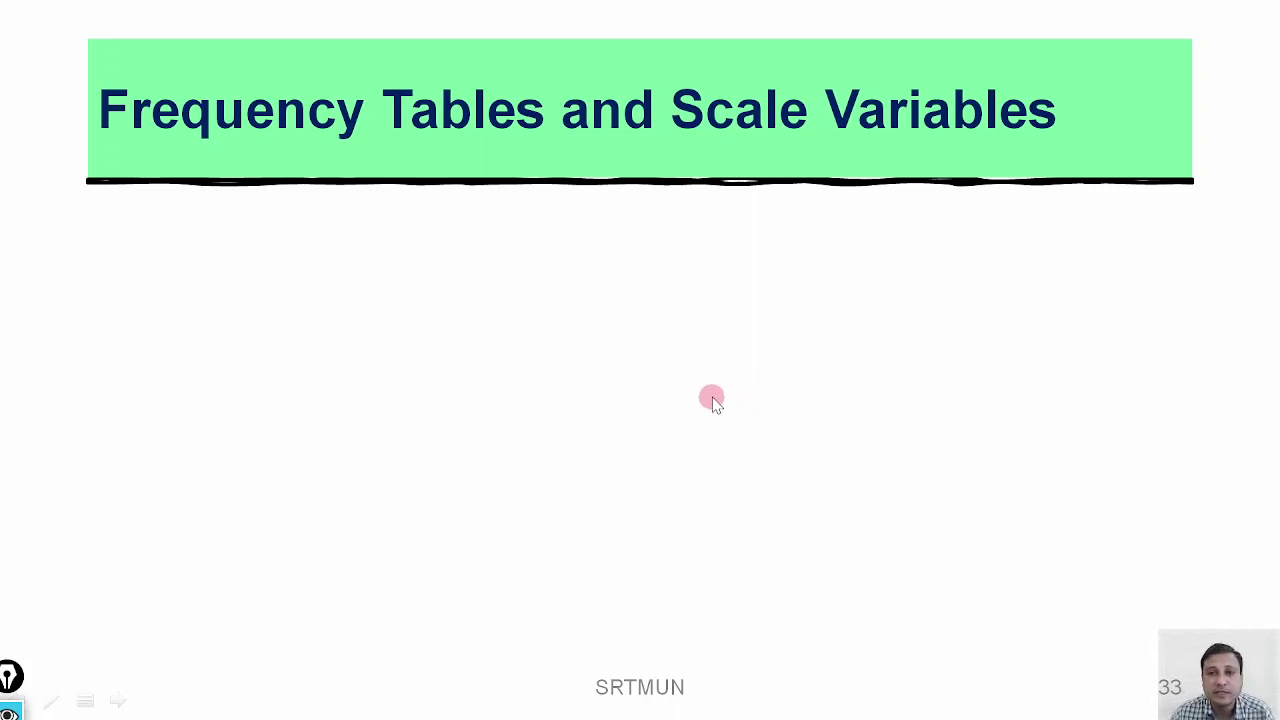
left_click(719, 398)
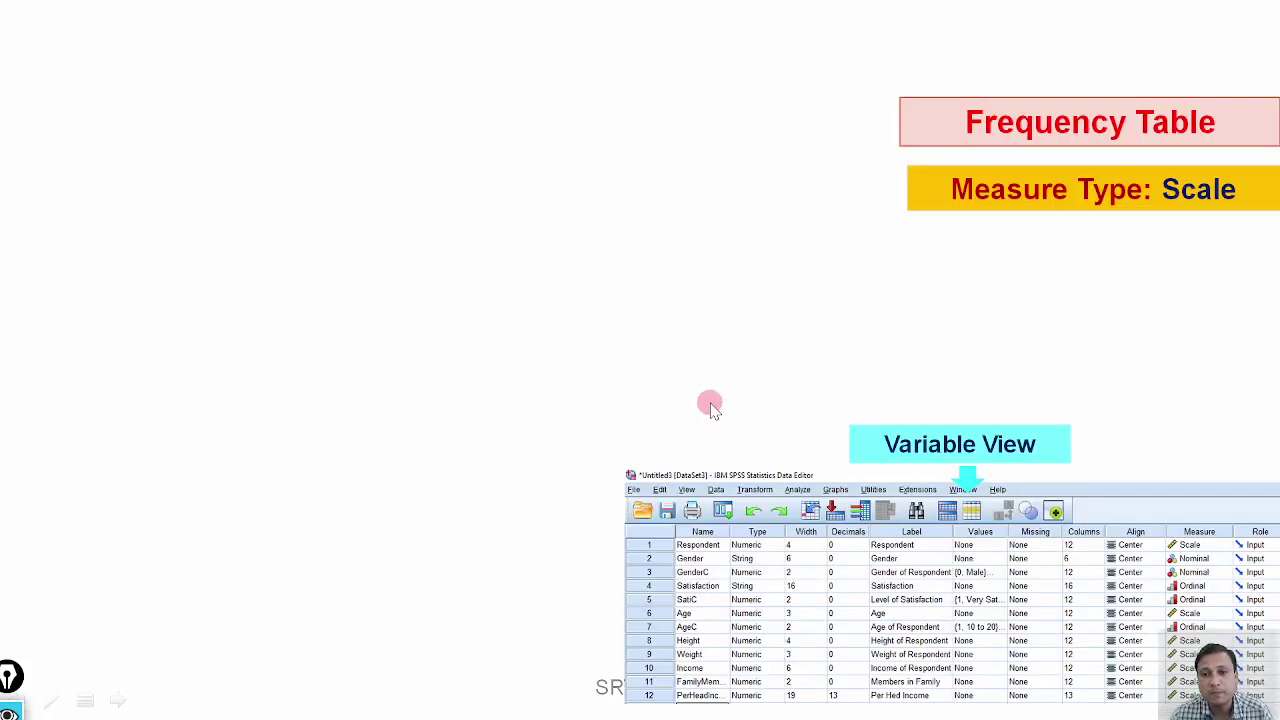
left_click(710, 425)
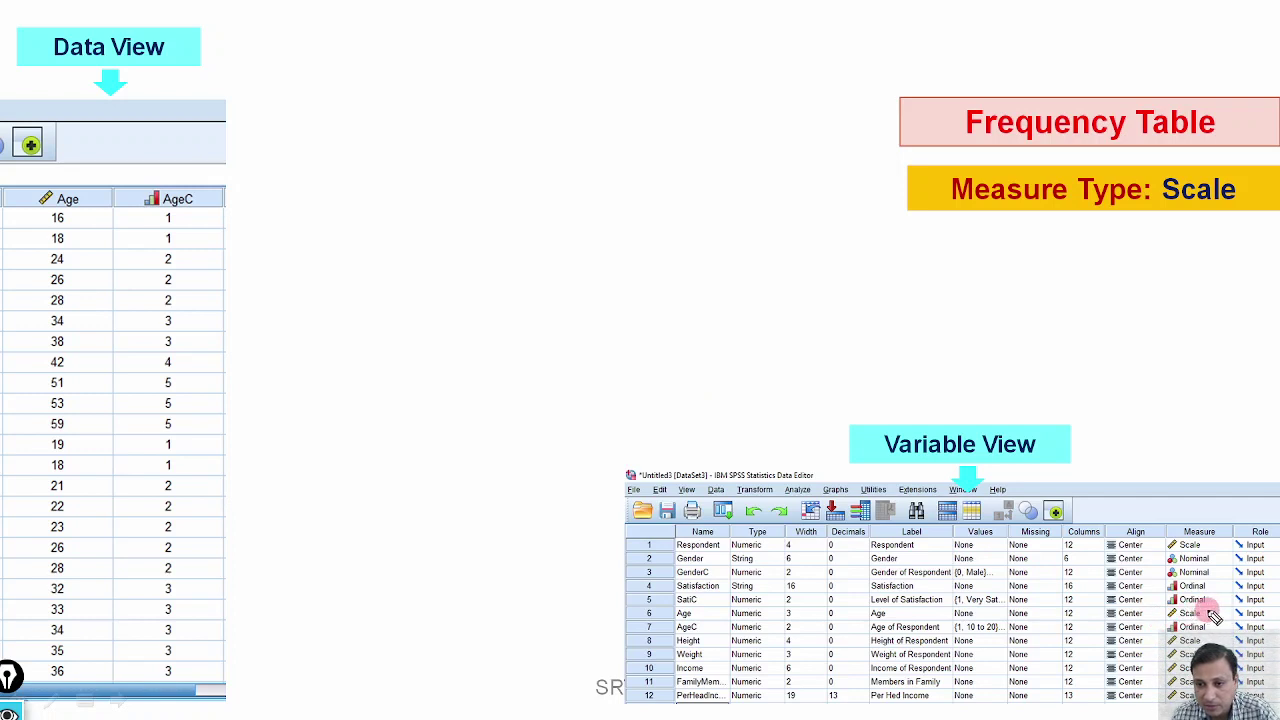
mouse_move(662, 608)
left_mouse_down()
mouse_move(690, 612)
mouse_move(660, 670)
mouse_move(680, 698)
left_mouse_up()
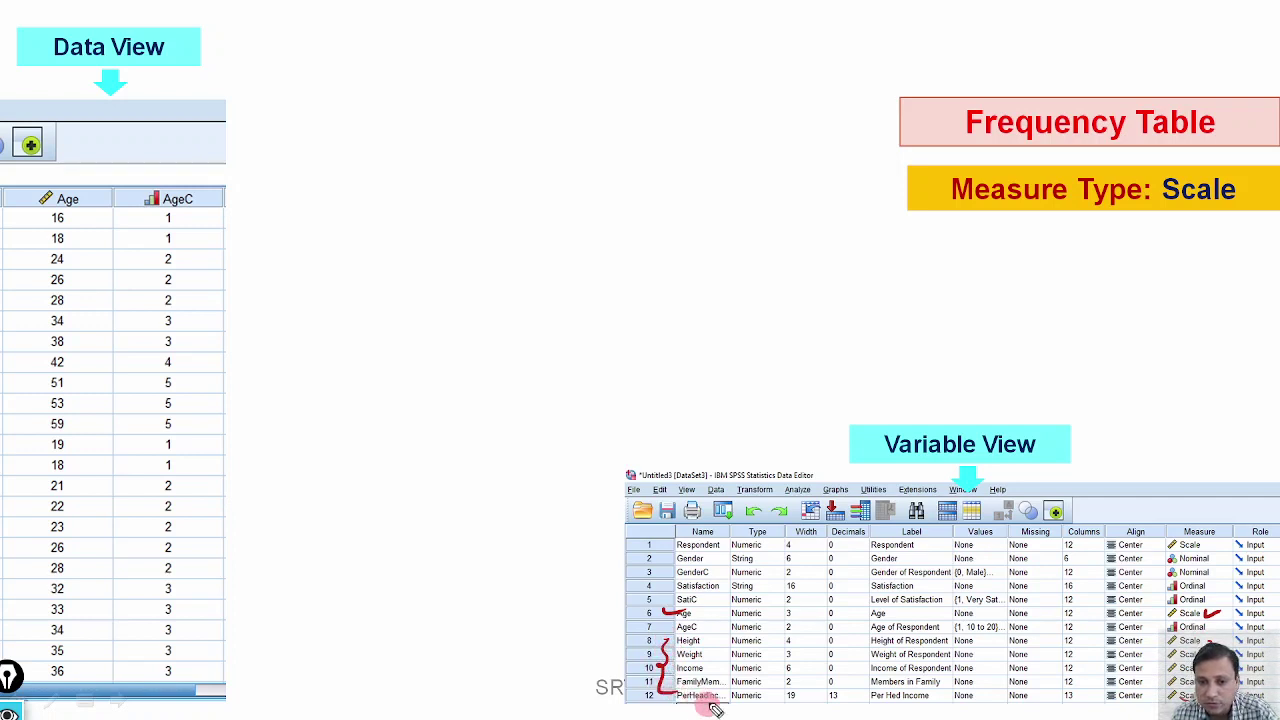
mouse_move(700, 602)
left_mouse_down()
mouse_move(666, 620)
mouse_move(688, 612)
left_mouse_up()
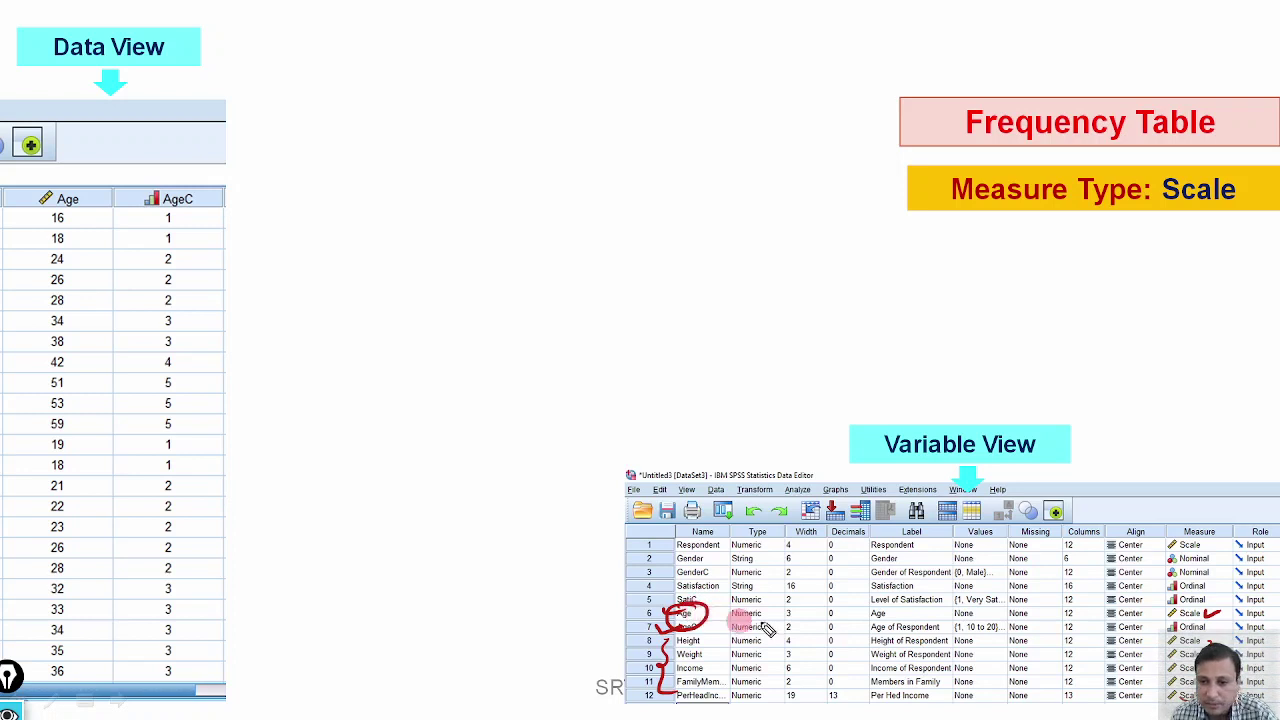
mouse_move(950, 630)
left_mouse_down()
mouse_move(1008, 629)
mouse_move(948, 624)
left_mouse_up()
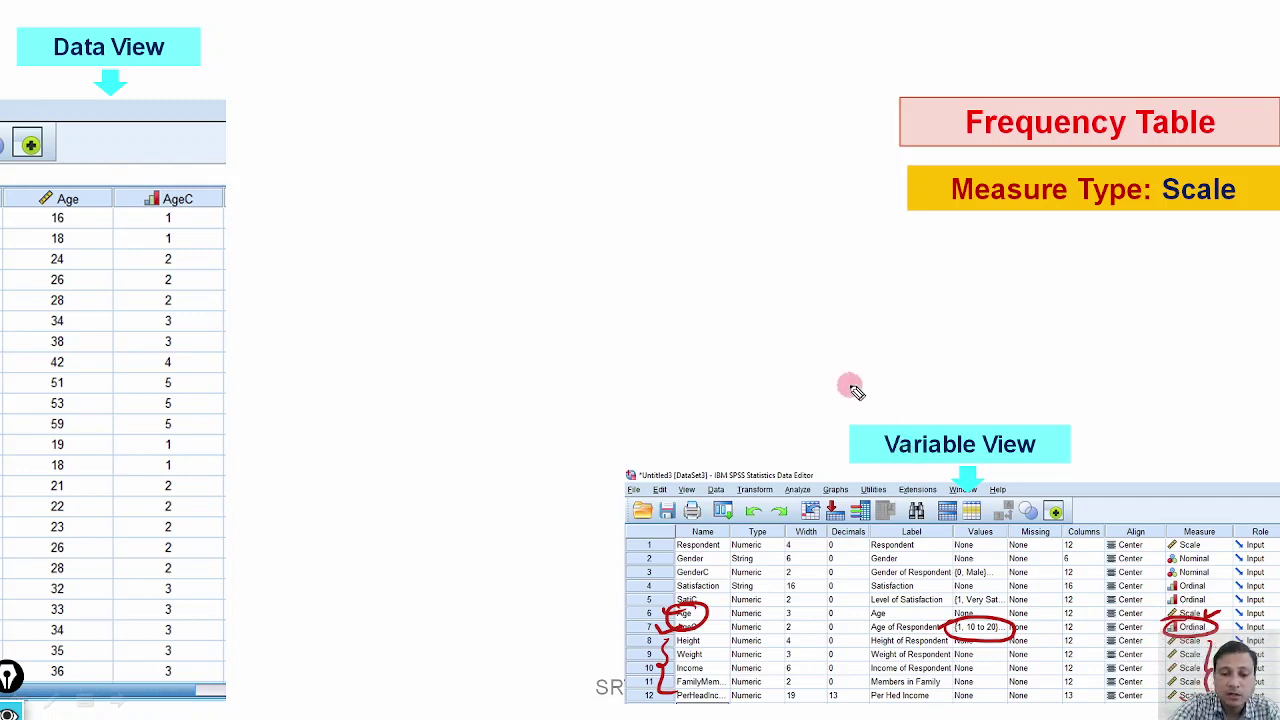
key("e")
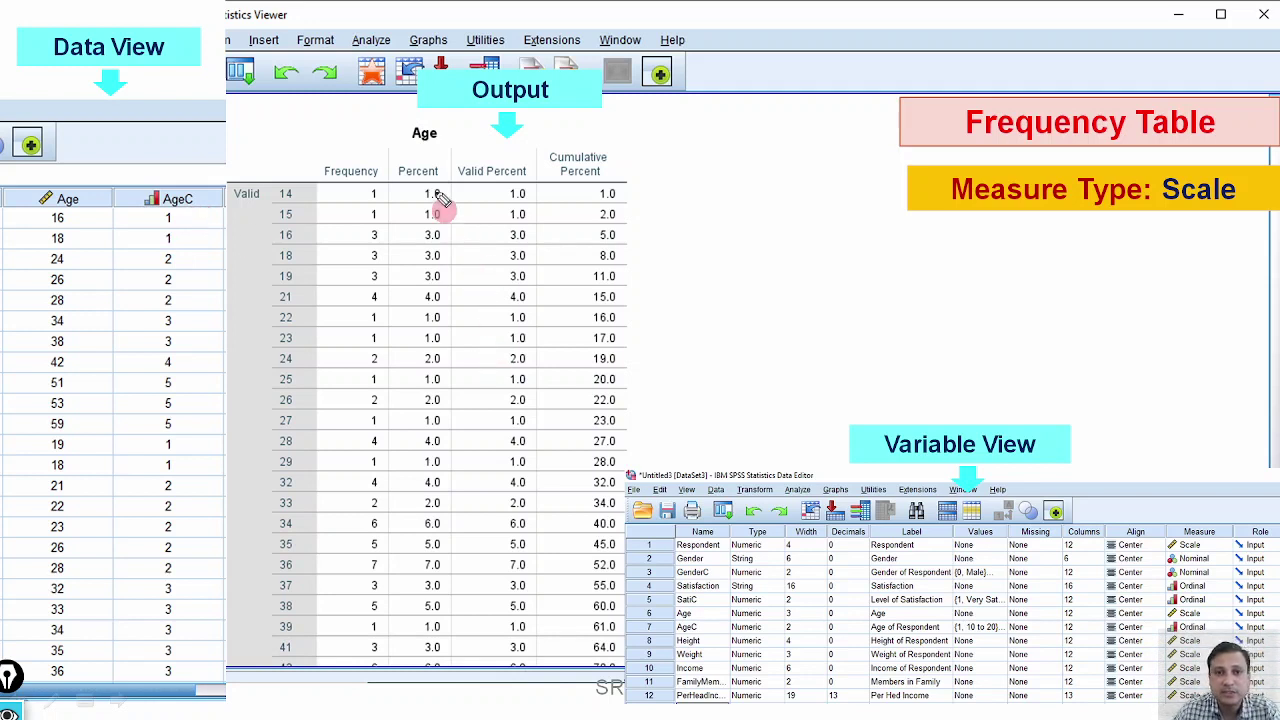
mouse_move(423, 126)
left_mouse_down()
mouse_move(397, 123)
mouse_move(392, 143)
mouse_move(400, 129)
mouse_move(311, 109)
mouse_move(80, 188)
mouse_move(100, 179)
left_mouse_up()
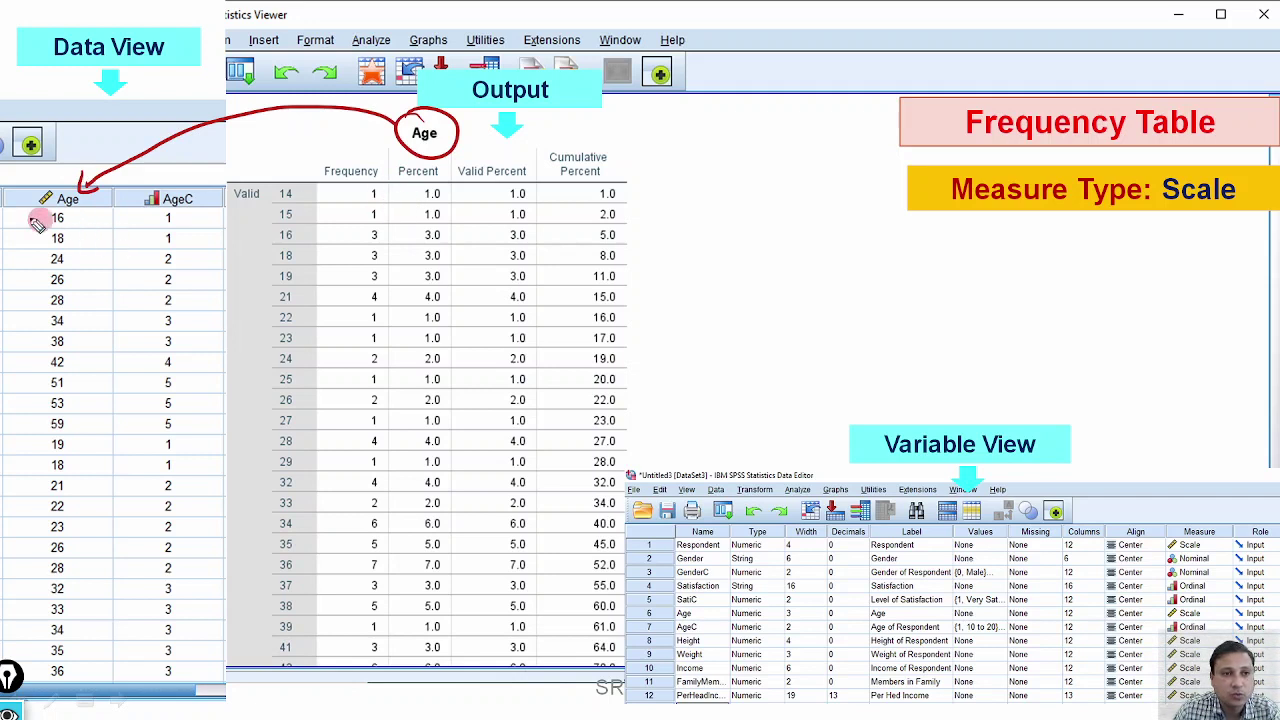
mouse_move(20, 198)
left_mouse_down()
mouse_move(11, 234)
mouse_move(30, 236)
left_mouse_up()
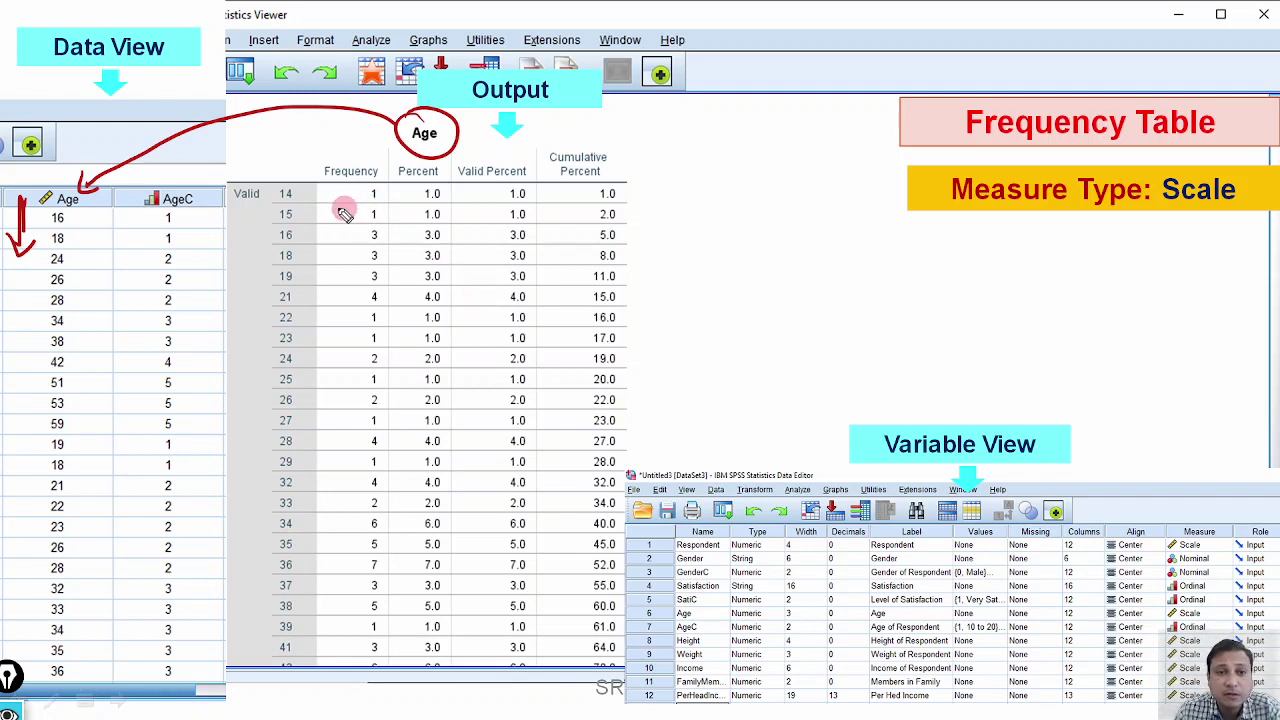
mouse_move(350, 198)
left_mouse_down()
mouse_move(276, 188)
mouse_move(285, 195)
left_mouse_up()
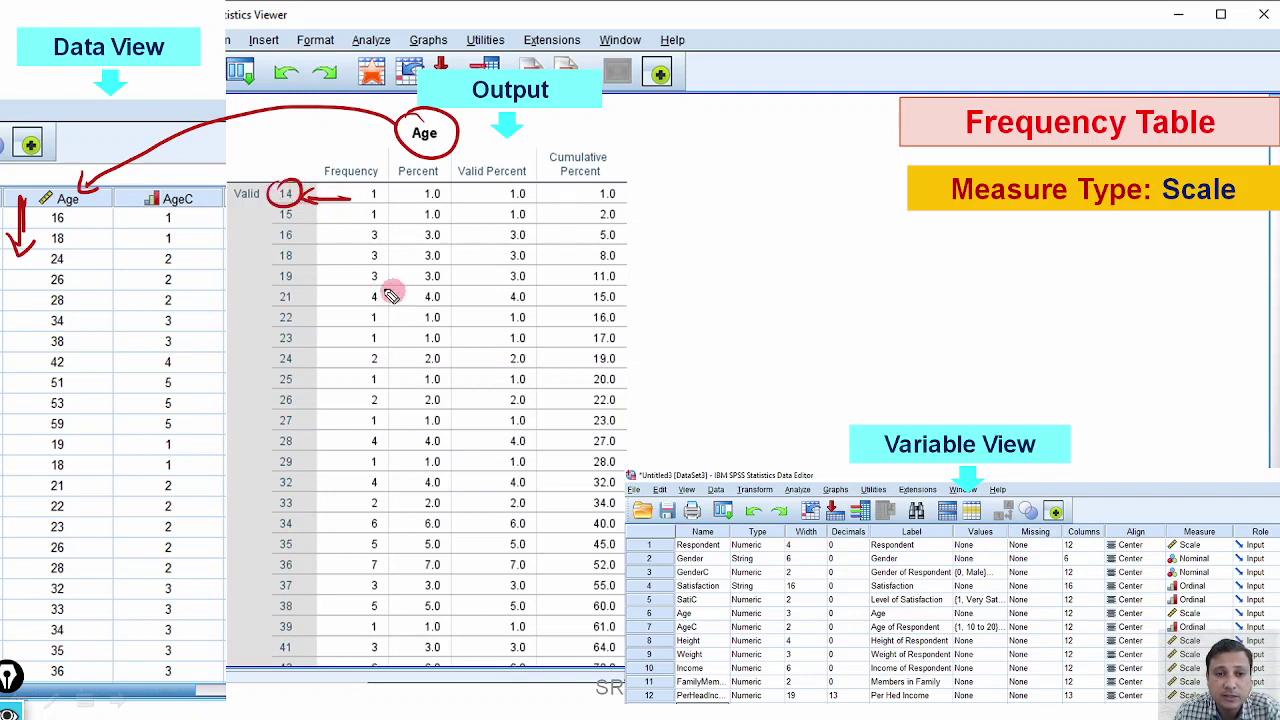
left_click_drag(389, 286, 316, 297)
mouse_move(298, 287)
left_mouse_down()
mouse_move(277, 289)
mouse_move(297, 288)
left_mouse_up()
mouse_move(333, 382)
left_mouse_down()
mouse_move(332, 524)
mouse_move(345, 514)
left_mouse_up()
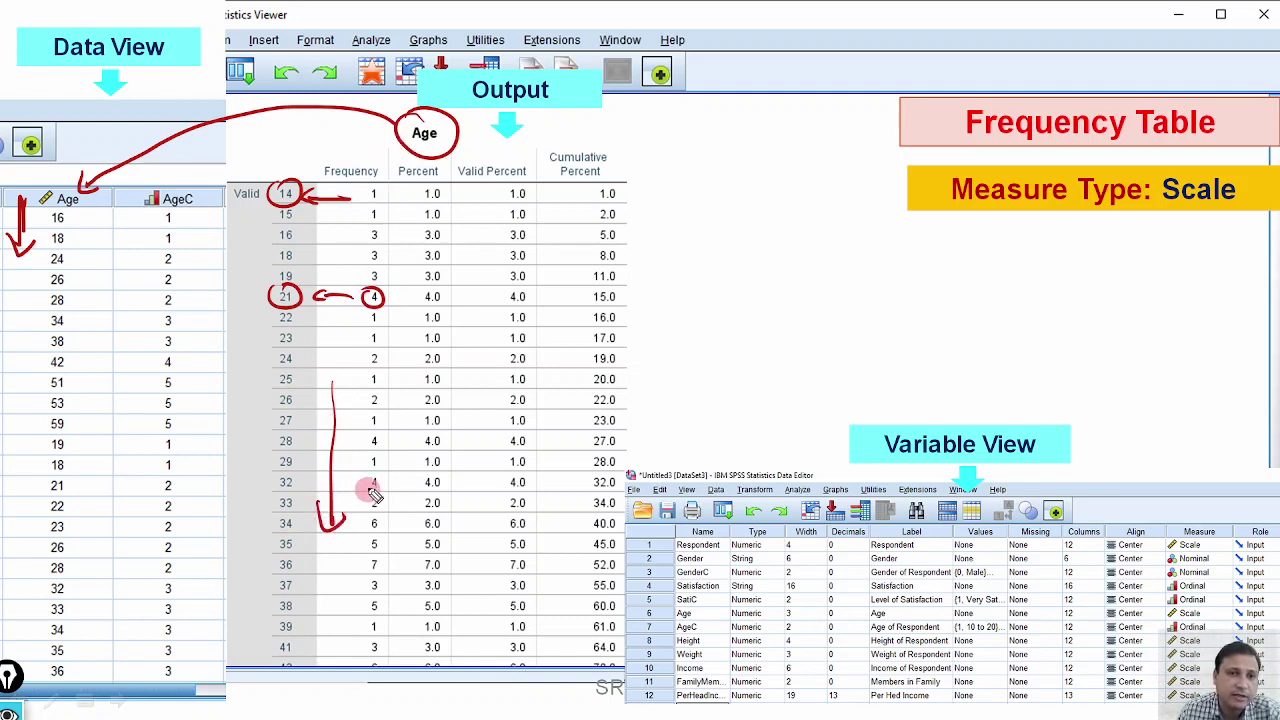
mouse_move(260, 216)
left_mouse_down()
mouse_move(258, 288)
mouse_move(269, 268)
left_mouse_up()
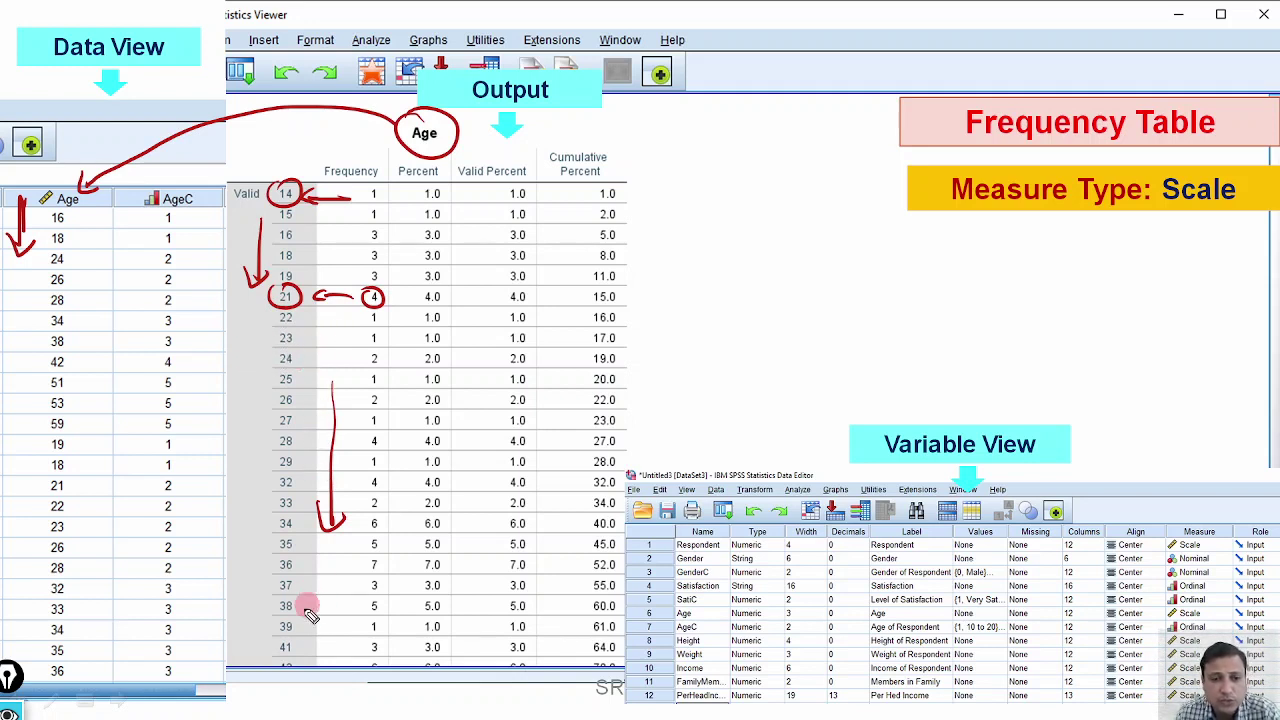
mouse_move(262, 616)
left_mouse_down()
mouse_move(258, 664)
mouse_move(268, 648)
left_mouse_up()
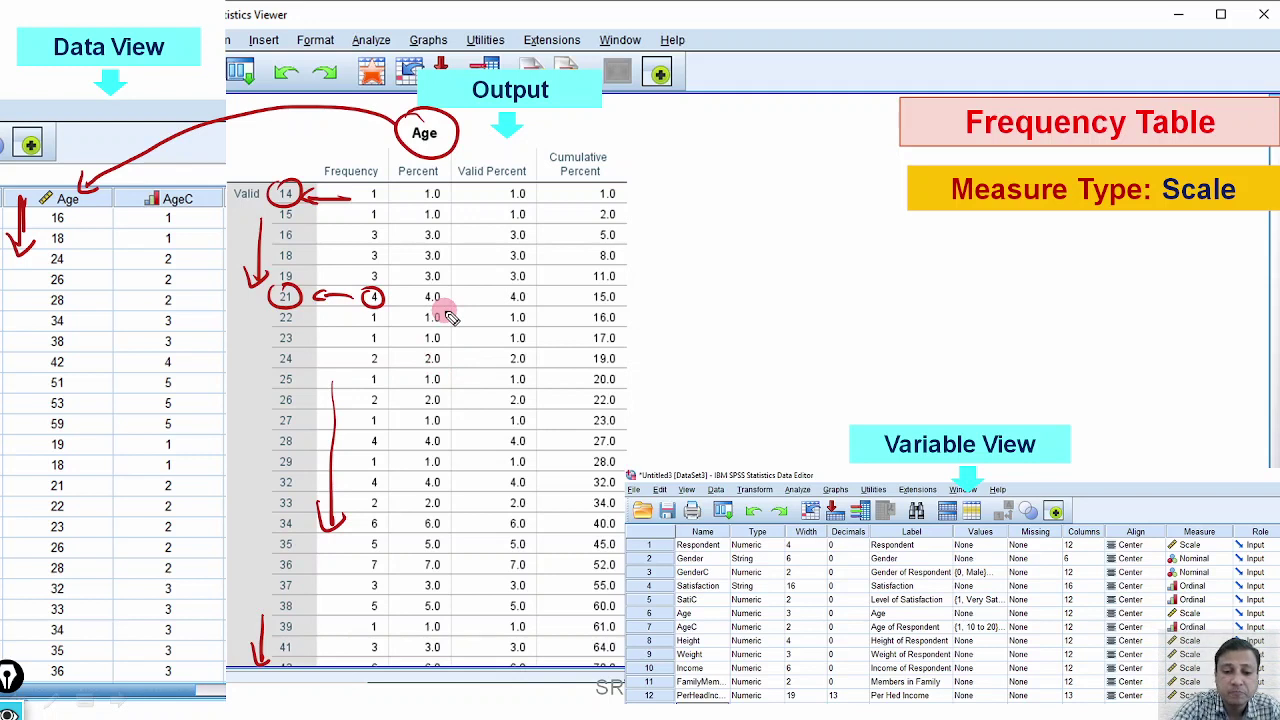
key("e")
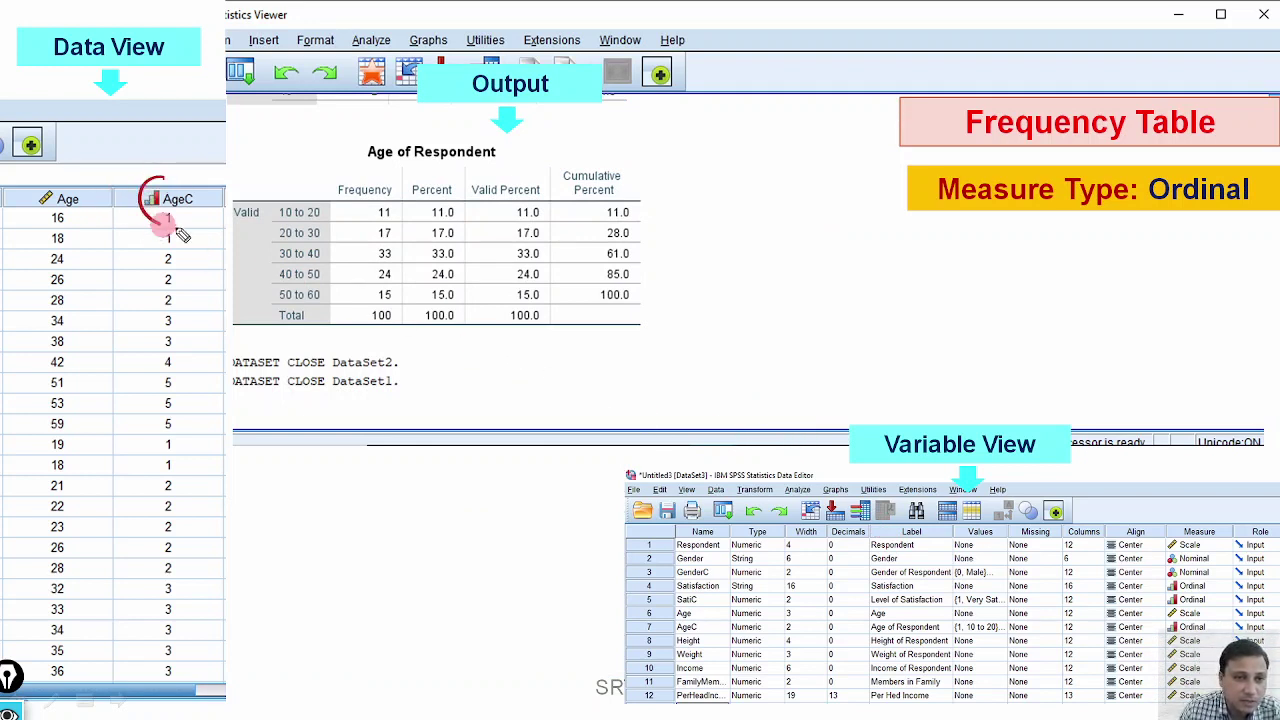
mouse_move(88, 190)
left_mouse_down()
mouse_move(80, 150)
mouse_move(160, 128)
mouse_move(168, 172)
mouse_move(176, 162)
left_mouse_up()
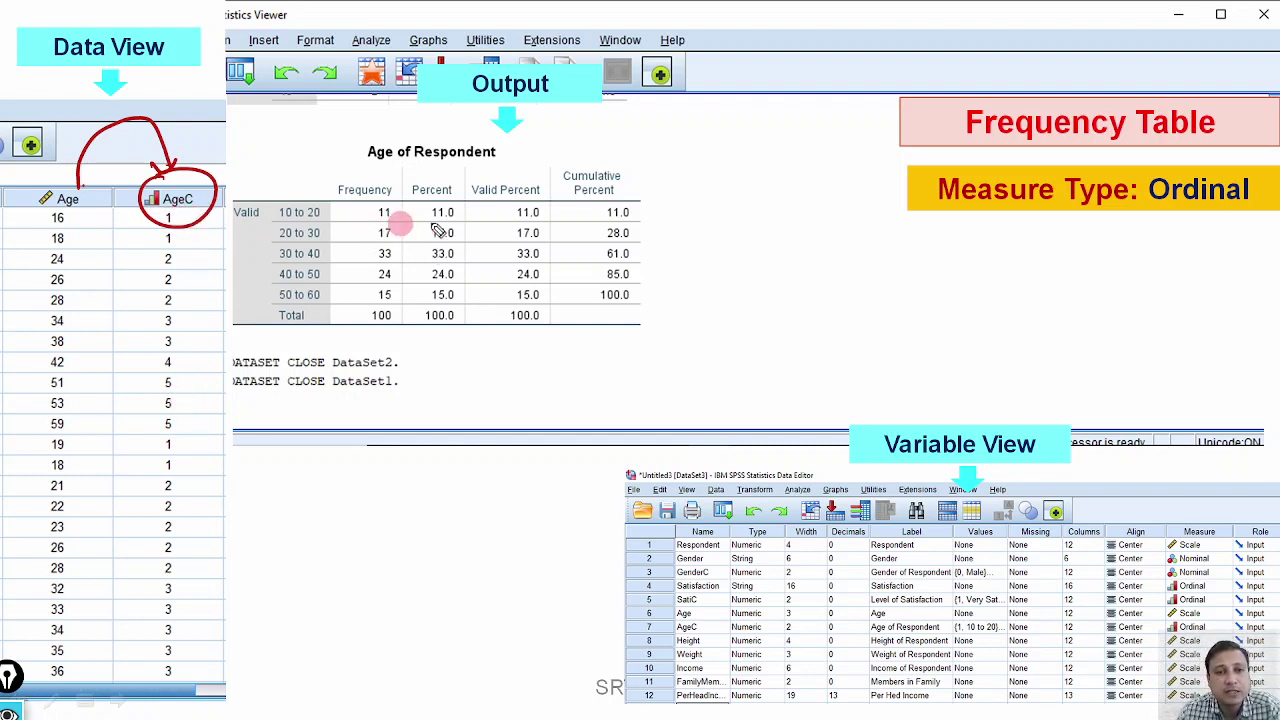
mouse_move(636, 175)
left_mouse_down()
mouse_move(653, 326)
mouse_move(610, 347)
left_mouse_up()
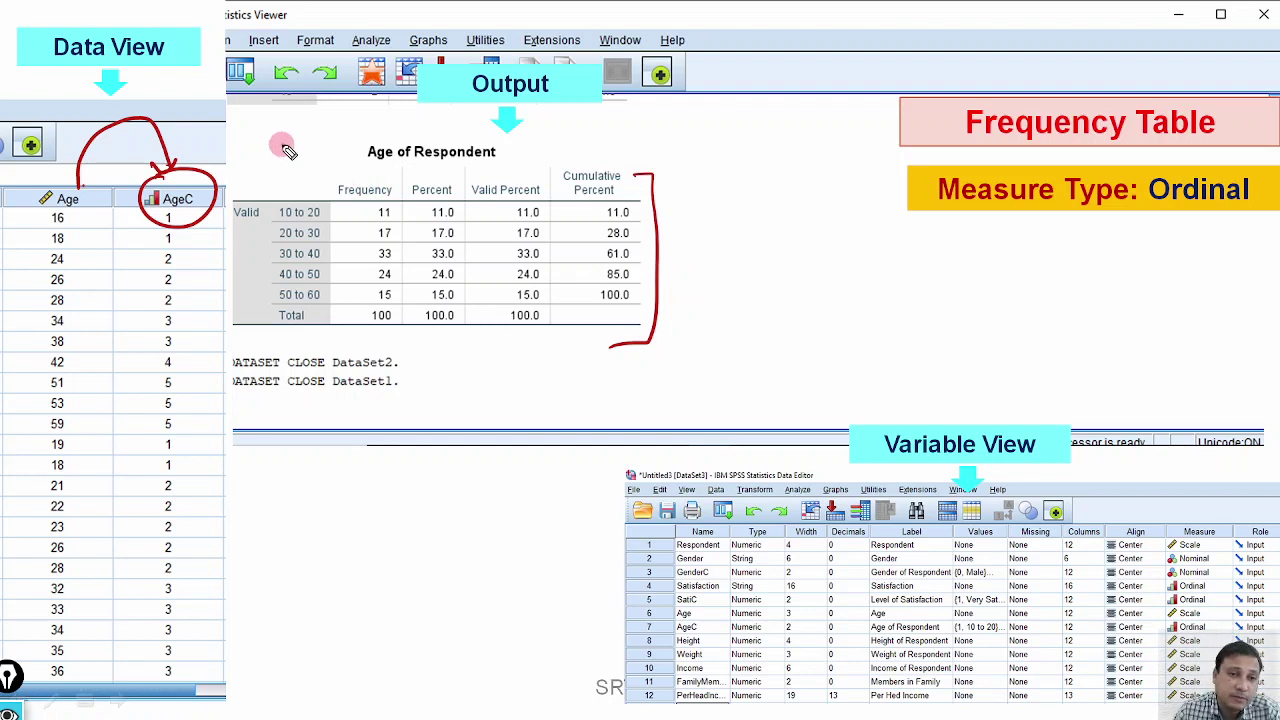
left_click_drag(283, 143, 320, 133)
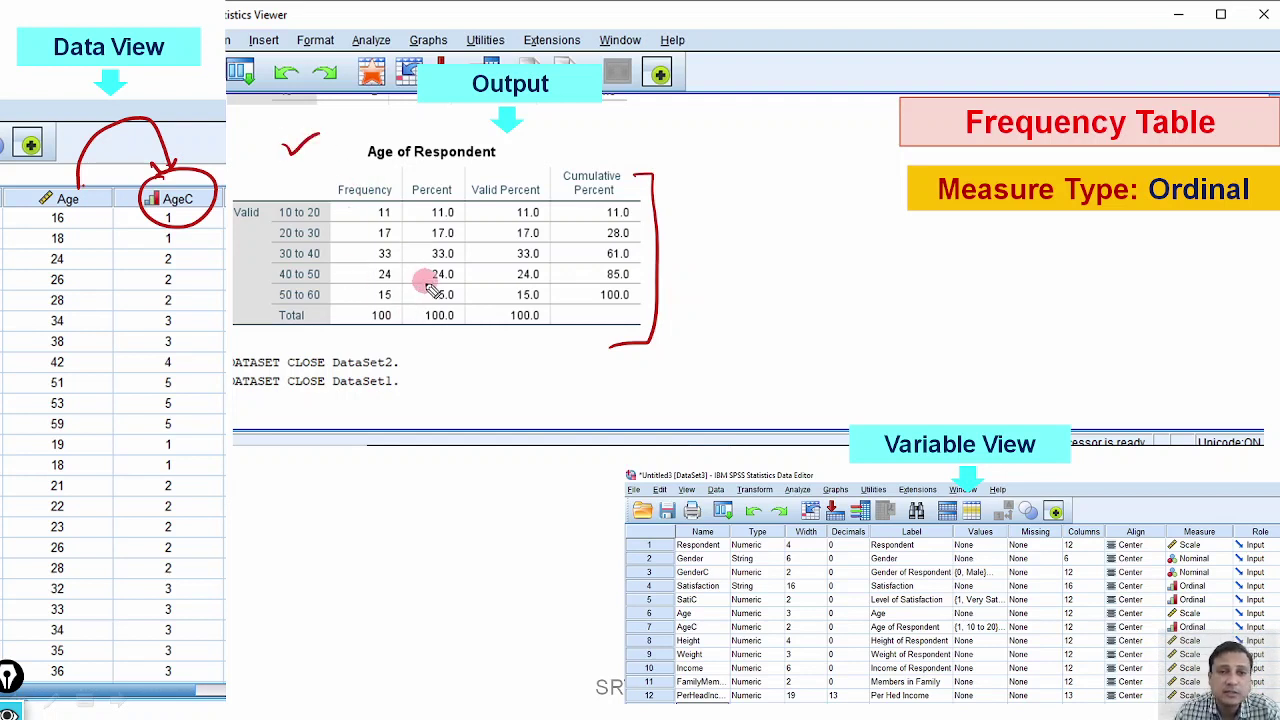
mouse_move(392, 289)
left_mouse_down()
mouse_move(371, 294)
mouse_move(398, 290)
left_mouse_up()
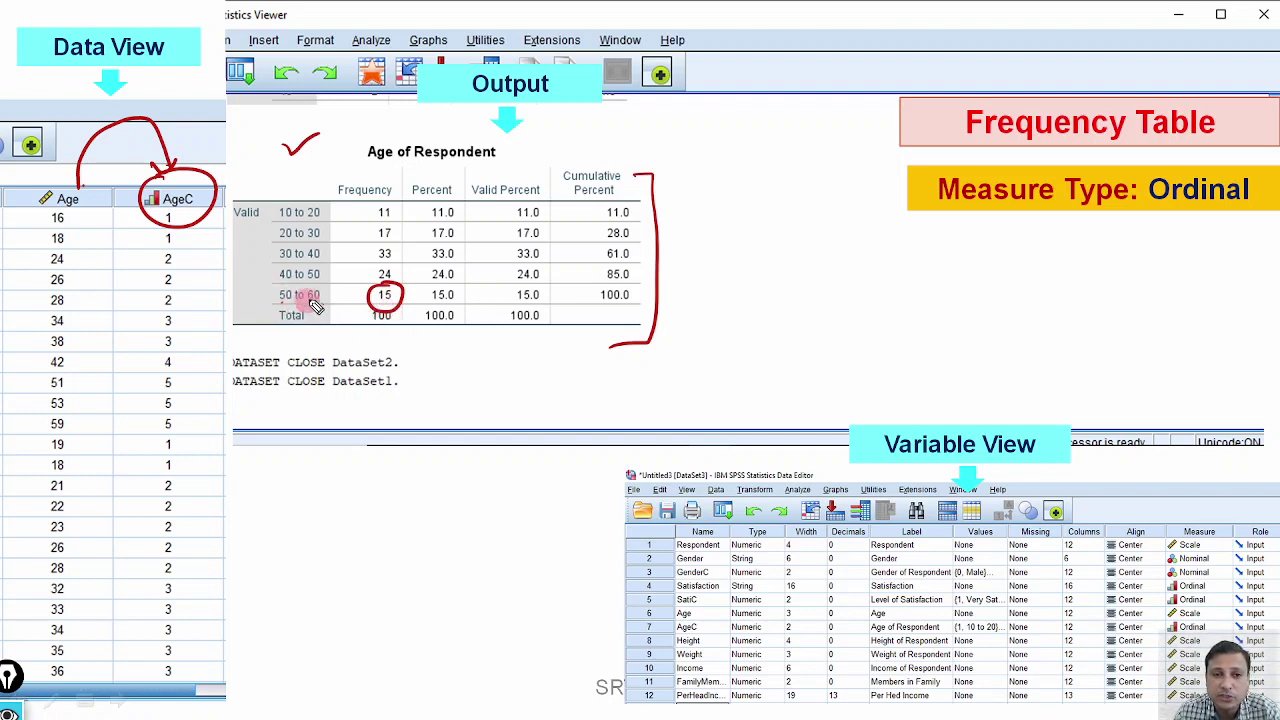
mouse_move(397, 251)
left_mouse_down()
mouse_move(368, 261)
mouse_move(402, 258)
left_mouse_up()
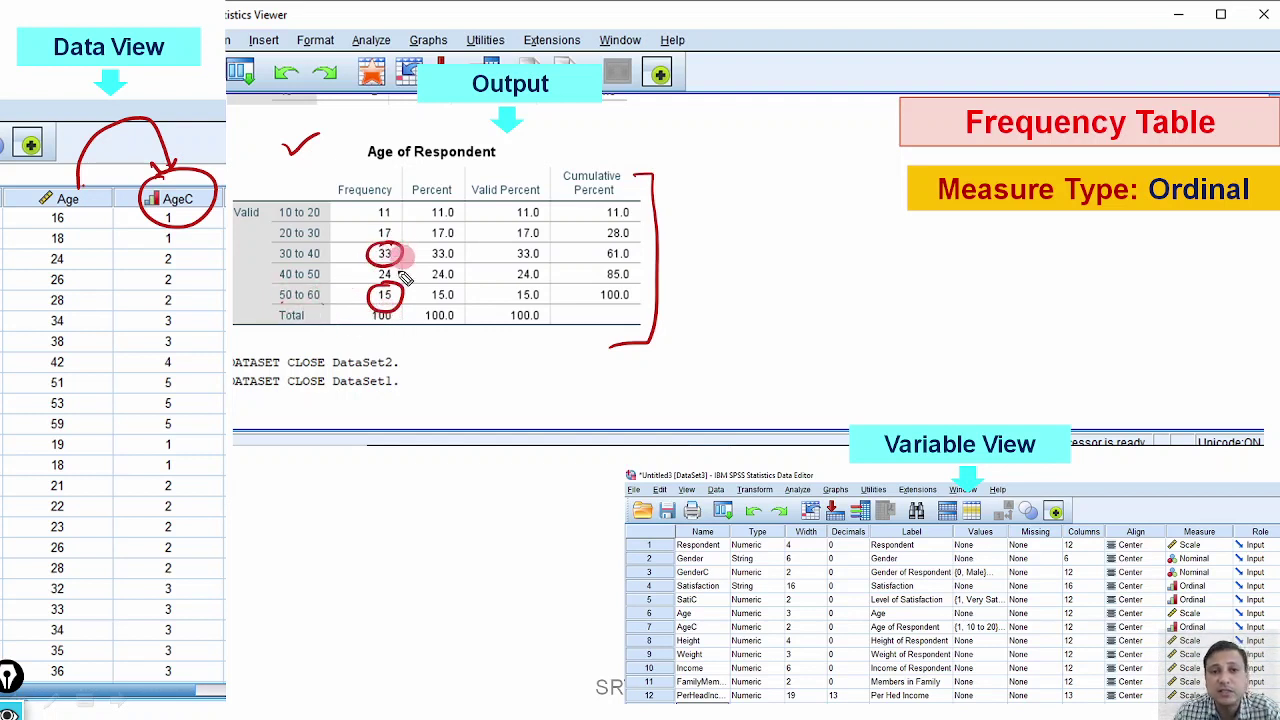
left_click_drag(281, 253, 340, 257)
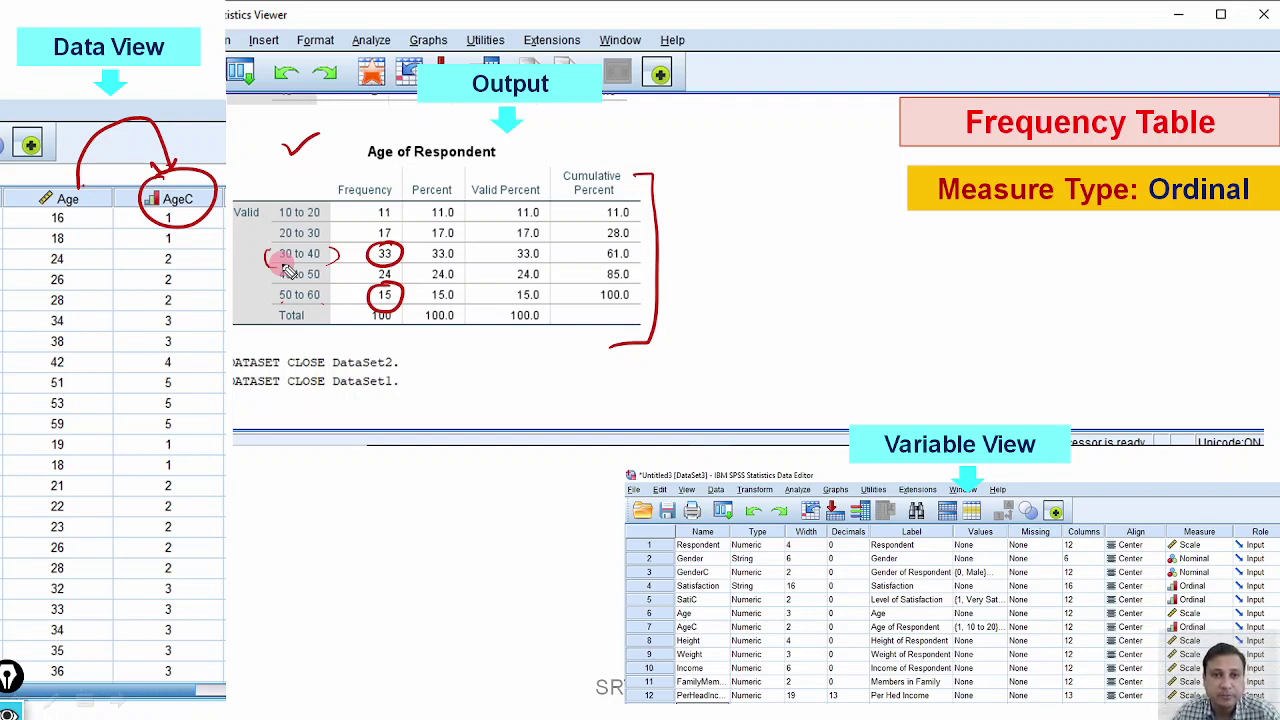
key("e")
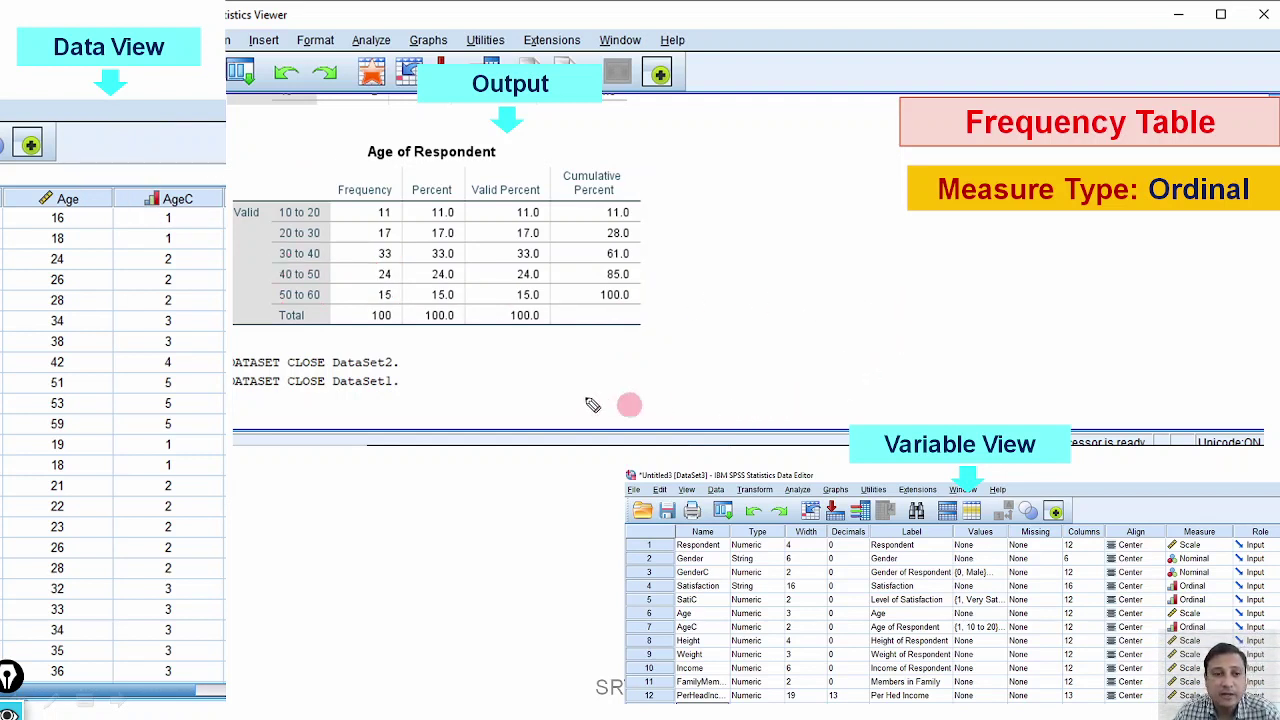
mouse_move(48, 198)
left_mouse_down()
mouse_move(50, 228)
mouse_move(75, 172)
mouse_move(155, 172)
mouse_move(140, 215)
mouse_move(195, 182)
mouse_move(318, 167)
left_mouse_up()
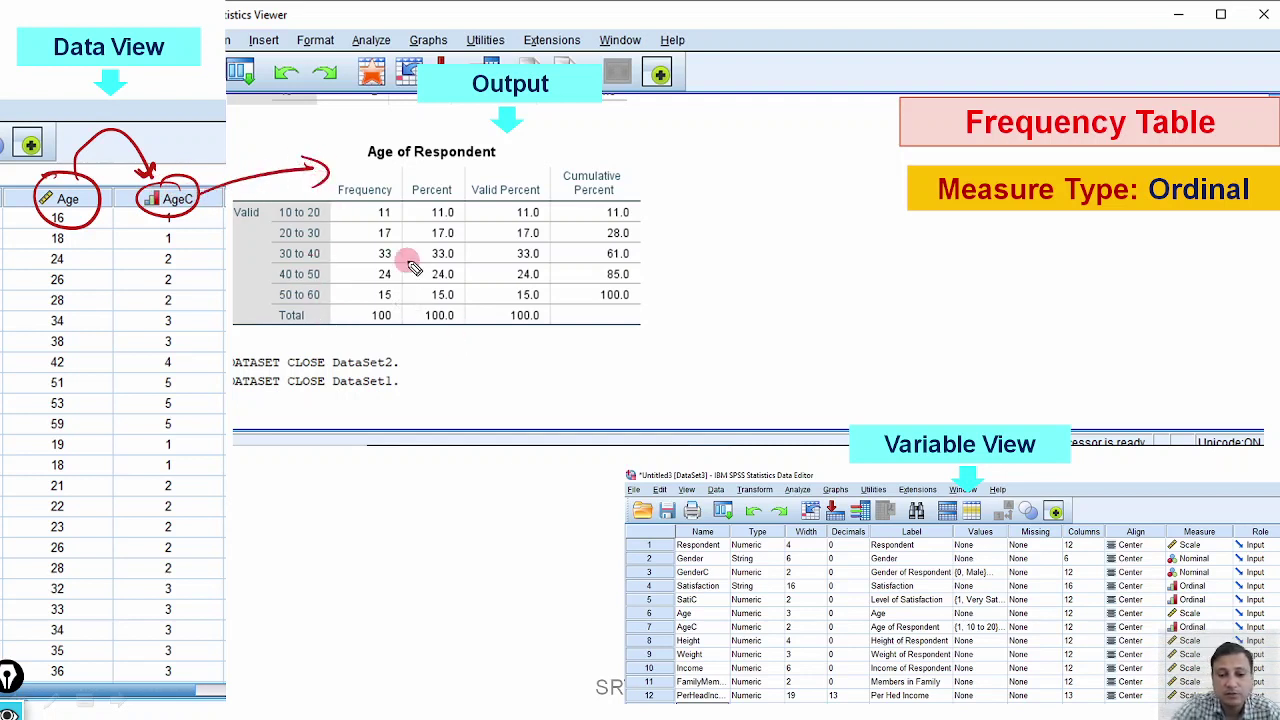
key("Escape")
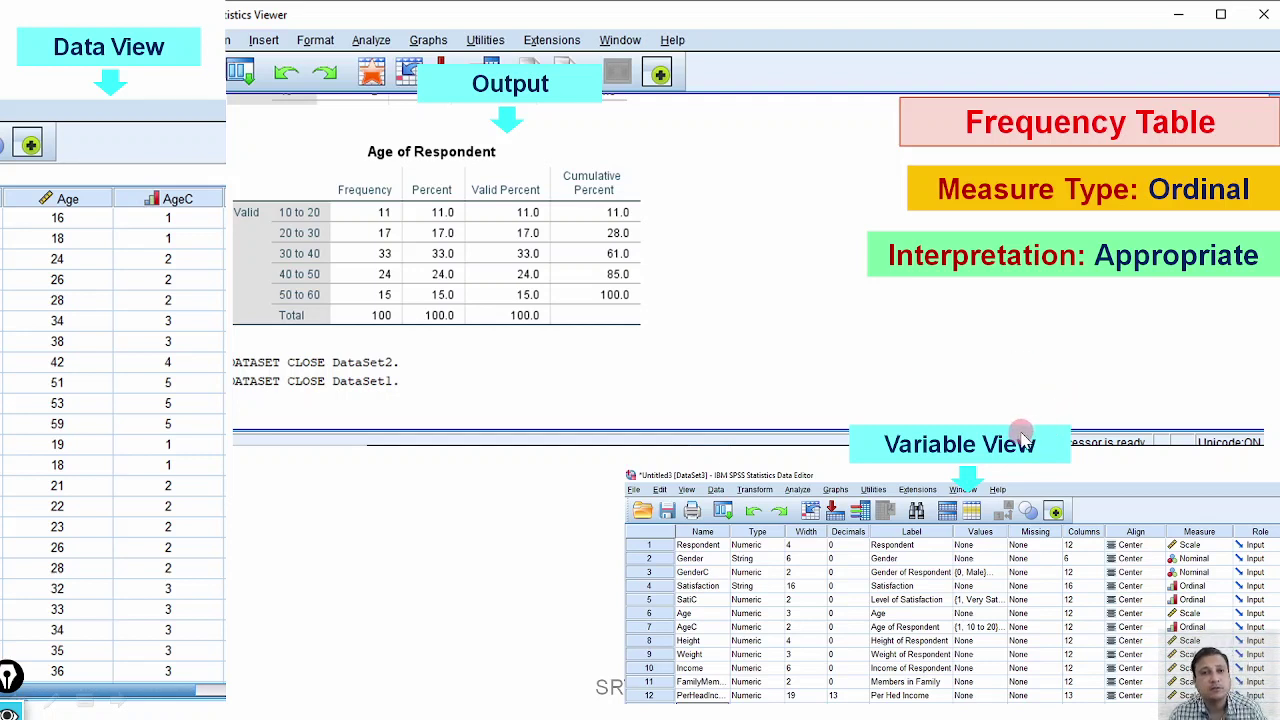
left_click(835, 422)
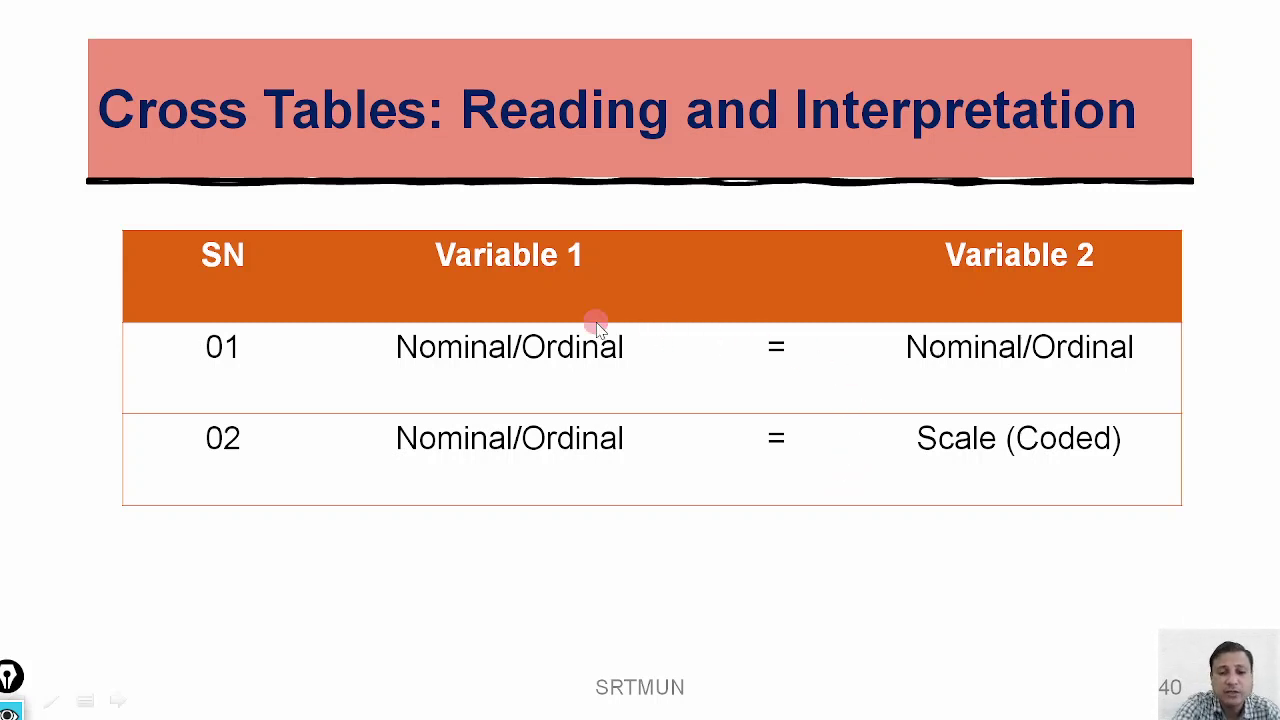
mouse_move(209, 309)
left_mouse_down()
mouse_move(260, 326)
mouse_move(297, 354)
left_mouse_up()
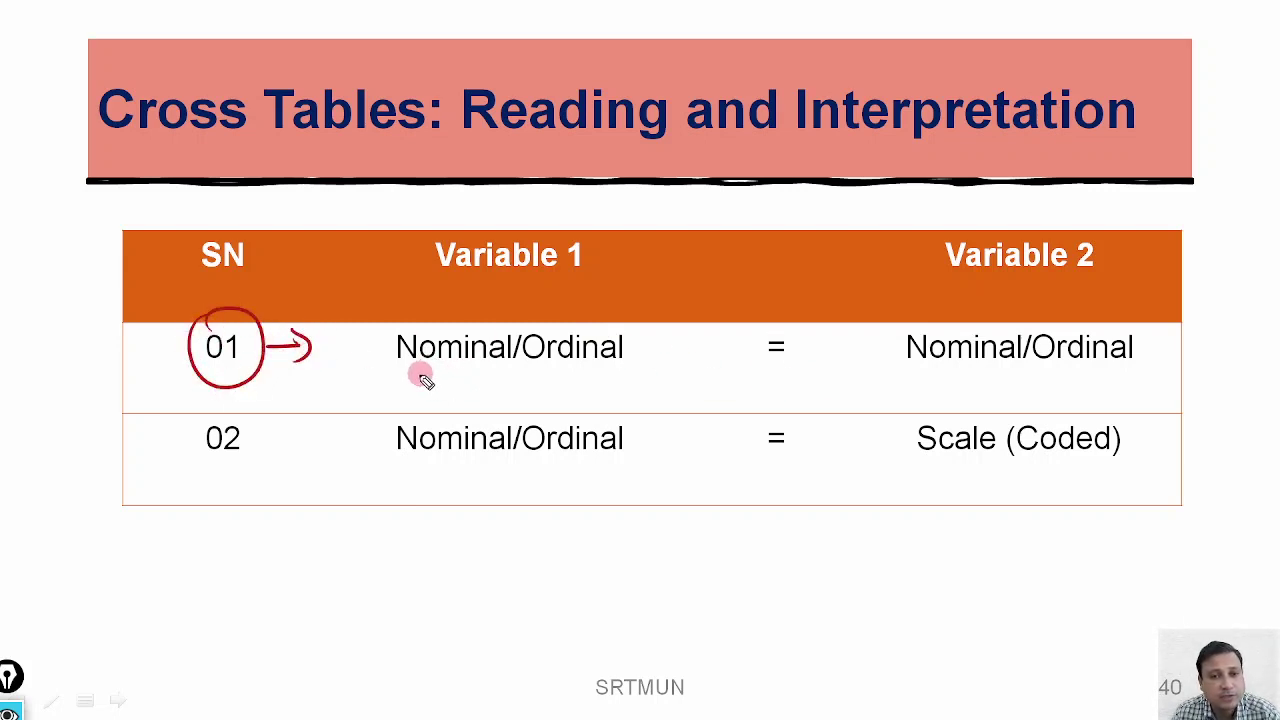
left_click_drag(395, 376, 608, 378)
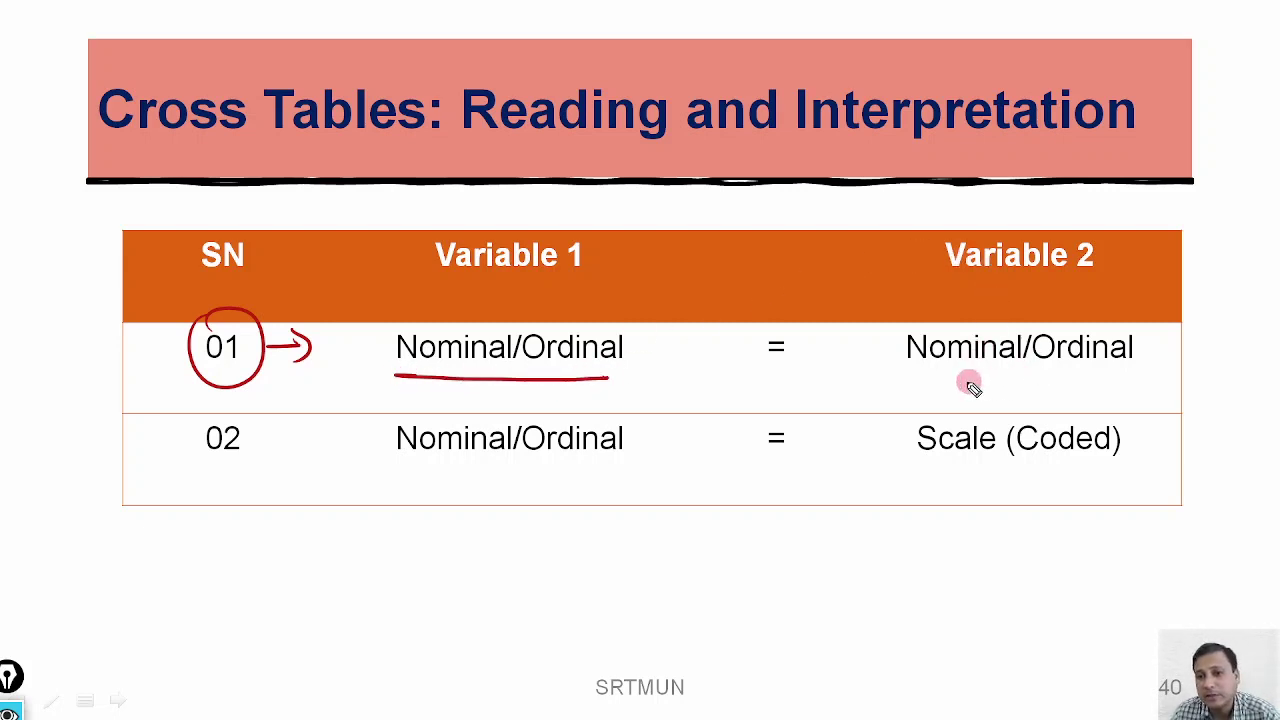
mouse_move(912, 380)
left_mouse_down()
mouse_move(1129, 385)
mouse_move(1167, 352)
mouse_move(1201, 359)
mouse_move(1235, 370)
left_mouse_up()
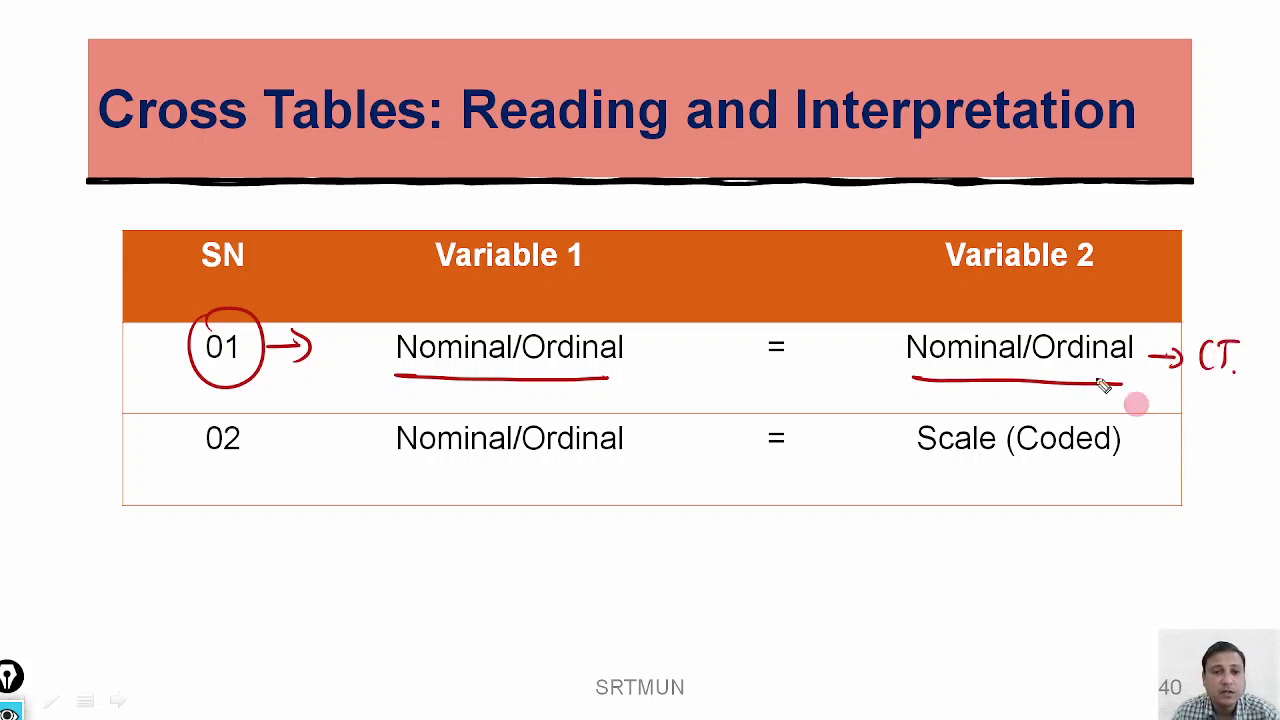
mouse_move(212, 408)
left_mouse_down()
mouse_move(206, 480)
mouse_move(258, 400)
left_mouse_up()
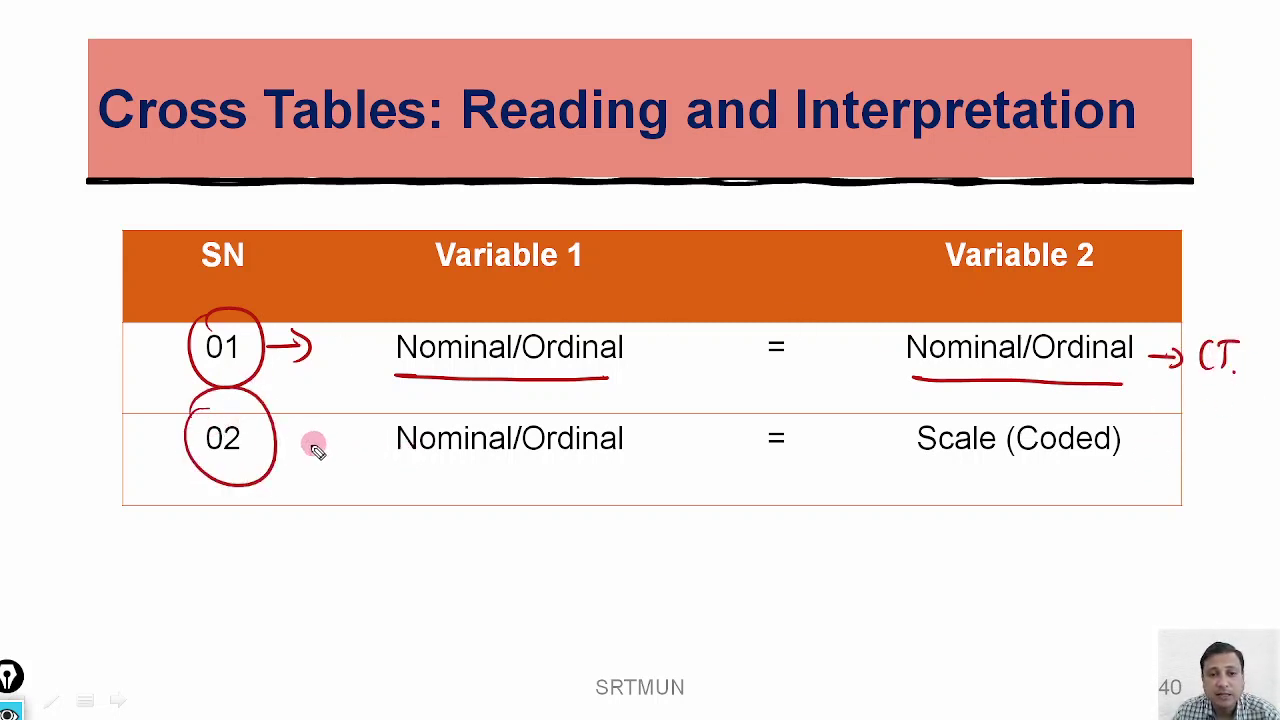
mouse_move(300, 445)
left_mouse_down()
mouse_move(421, 470)
mouse_move(619, 460)
left_mouse_up()
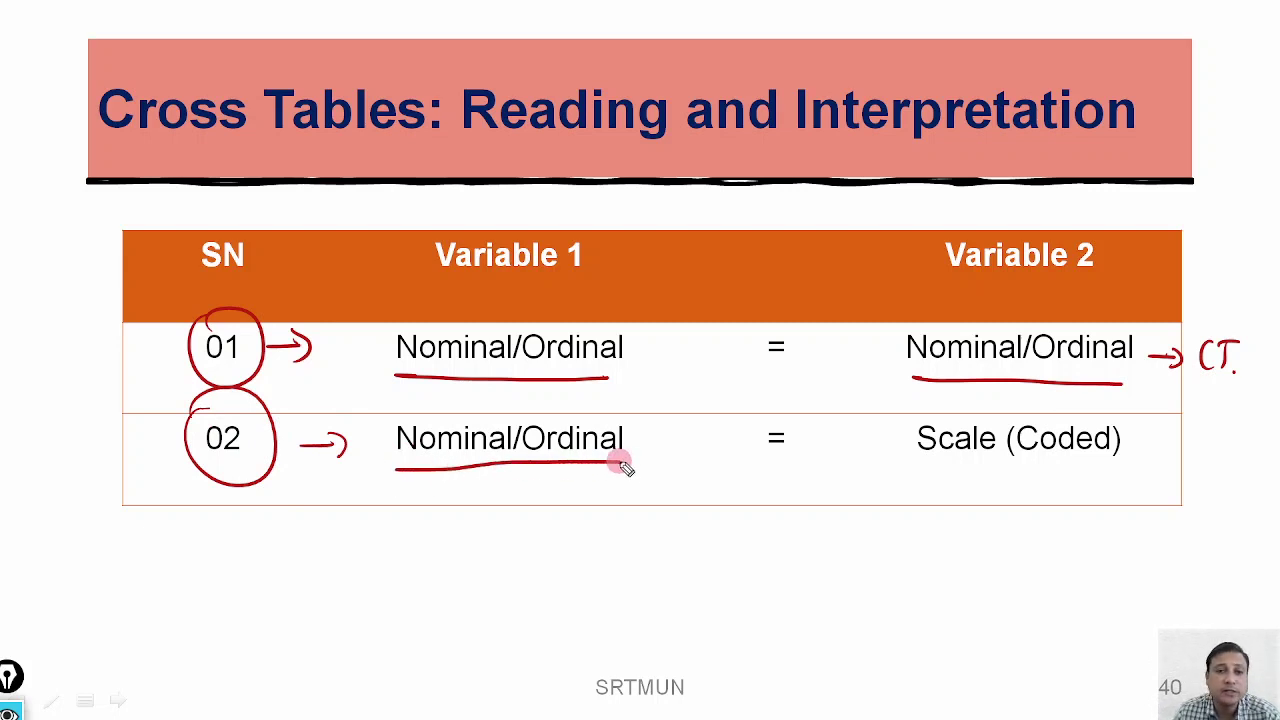
mouse_move(917, 472)
left_mouse_down()
mouse_move(1104, 462)
mouse_move(1176, 441)
mouse_move(1176, 452)
left_mouse_up()
mouse_move(1205, 435)
left_mouse_down()
mouse_move(1205, 450)
mouse_move(1237, 423)
mouse_move(1220, 452)
left_mouse_up()
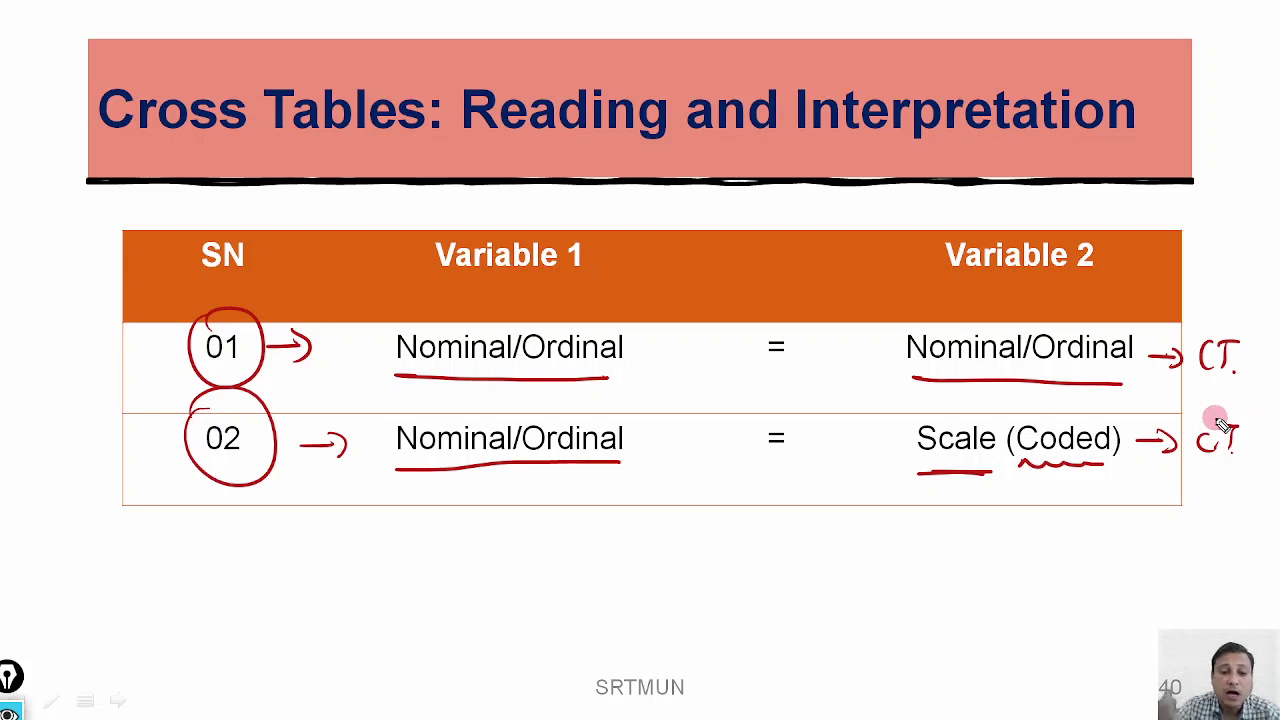
key("e")
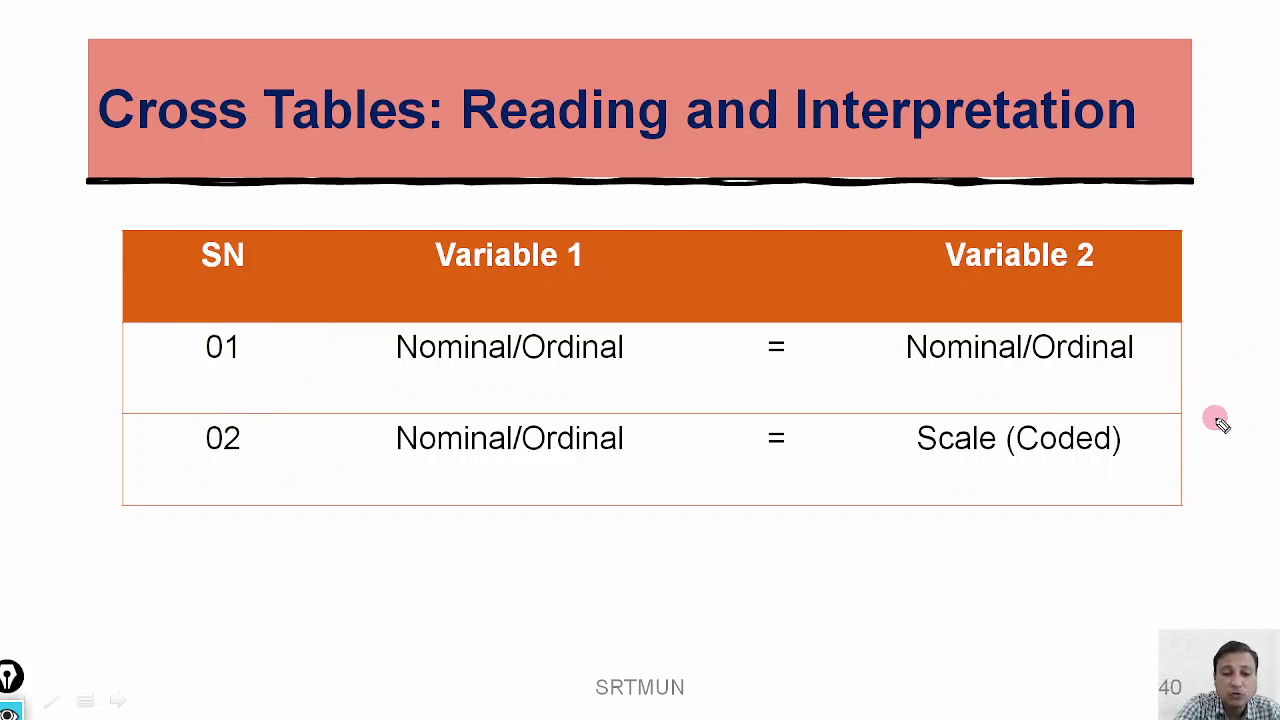
key("Right")
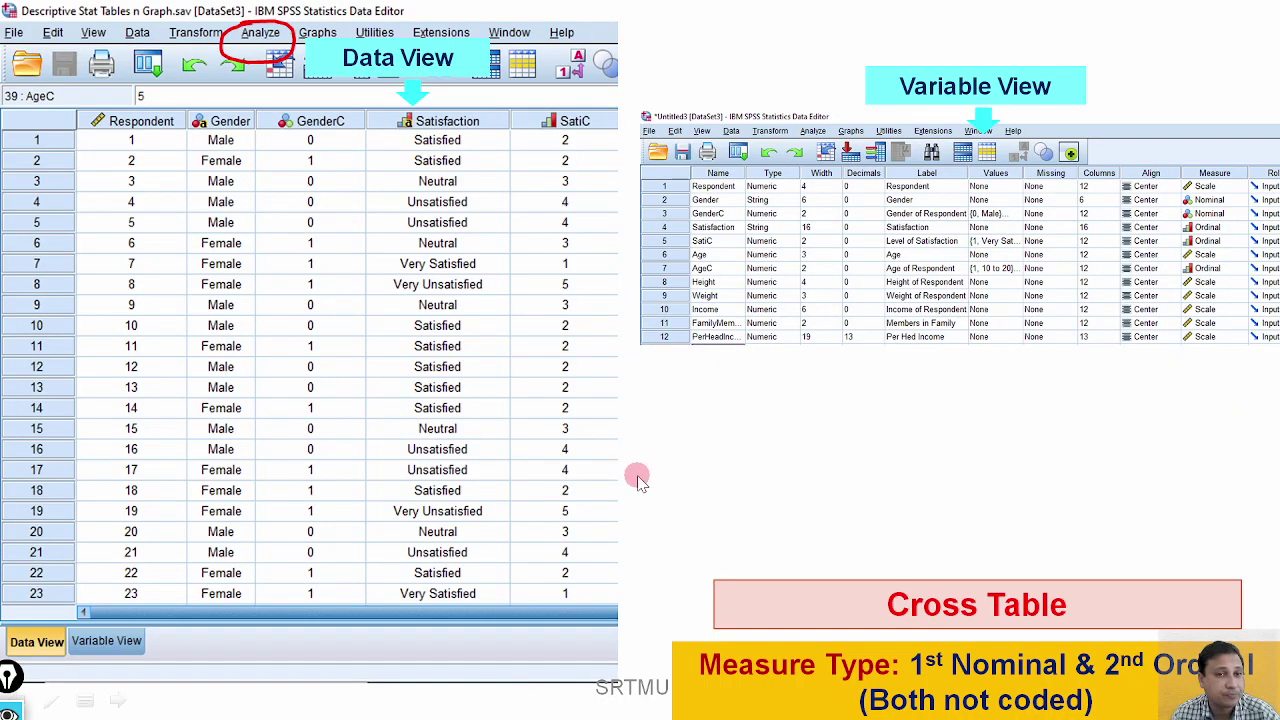
key("ctrl")
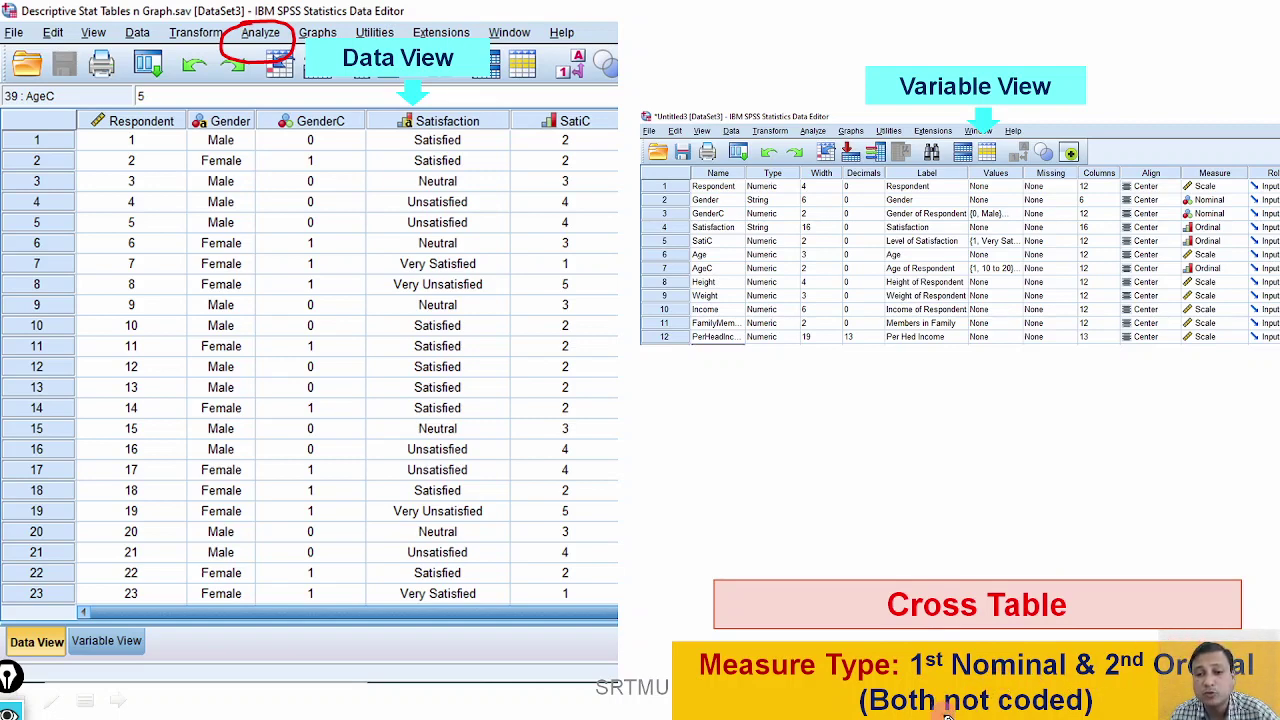
left_click_drag(944, 714, 1028, 716)
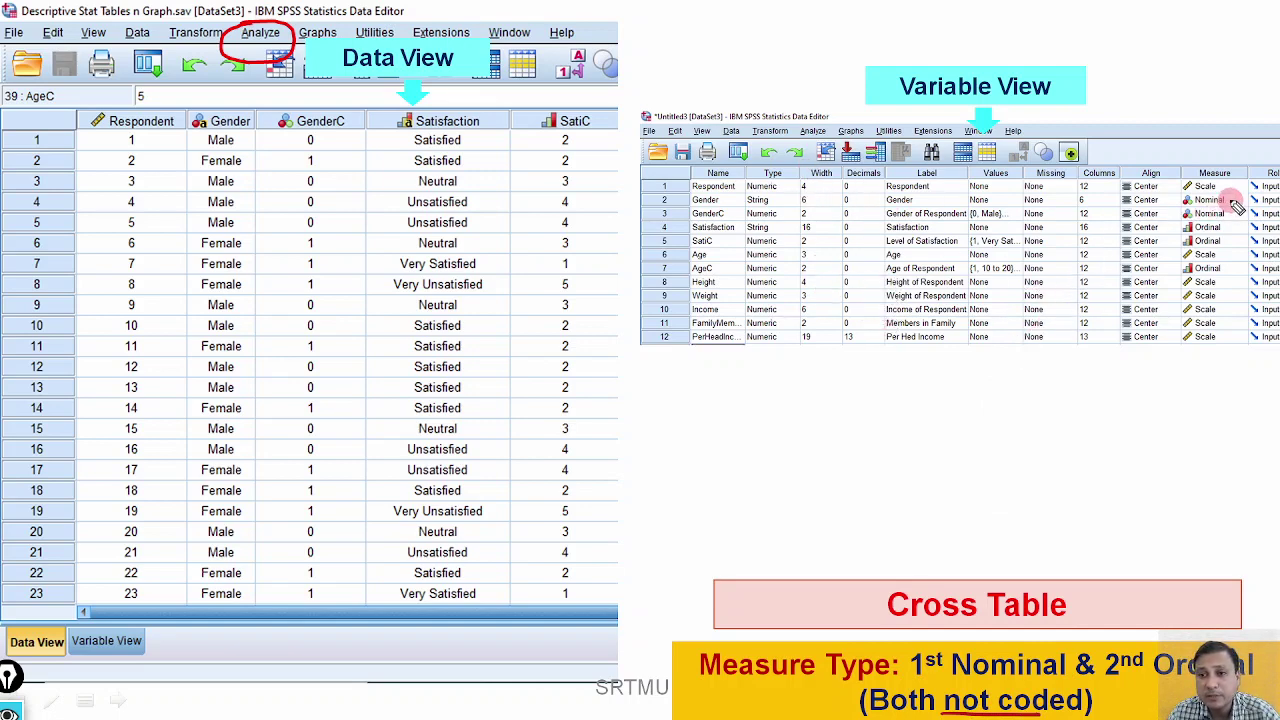
left_click_drag(1232, 197, 1222, 226)
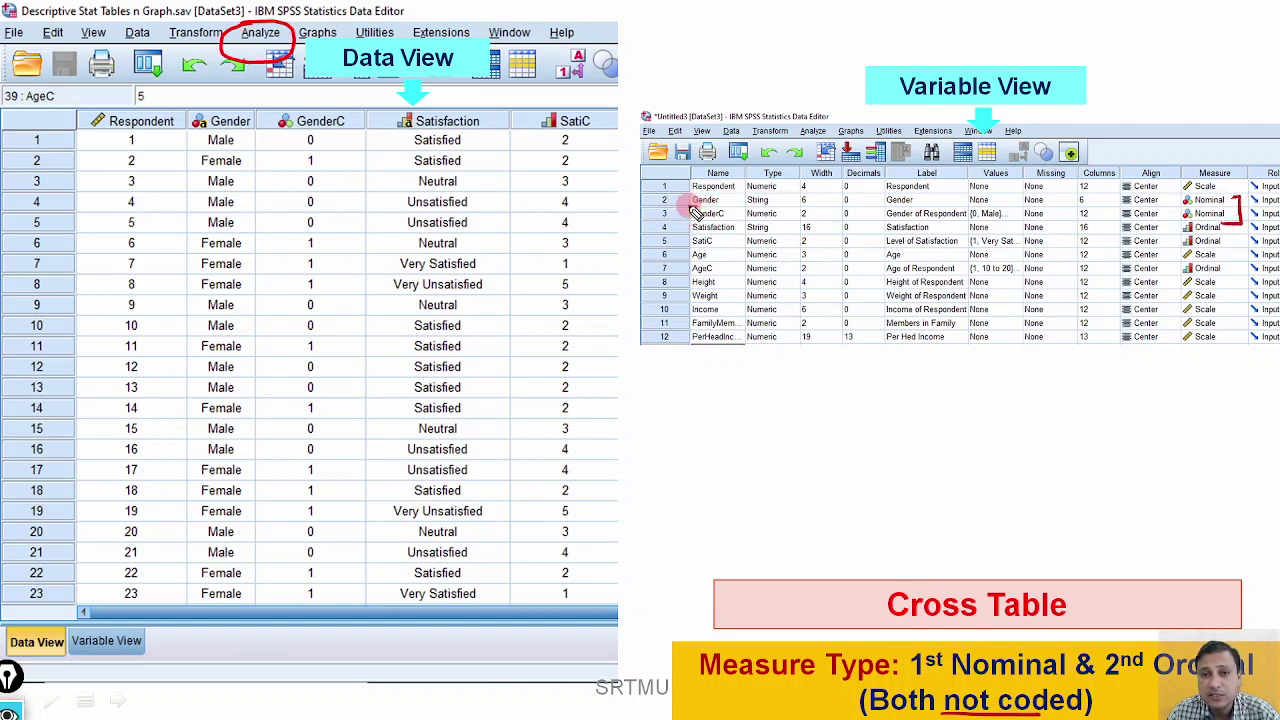
mouse_move(690, 206)
left_mouse_down()
mouse_move(755, 200)
mouse_move(700, 190)
left_mouse_up()
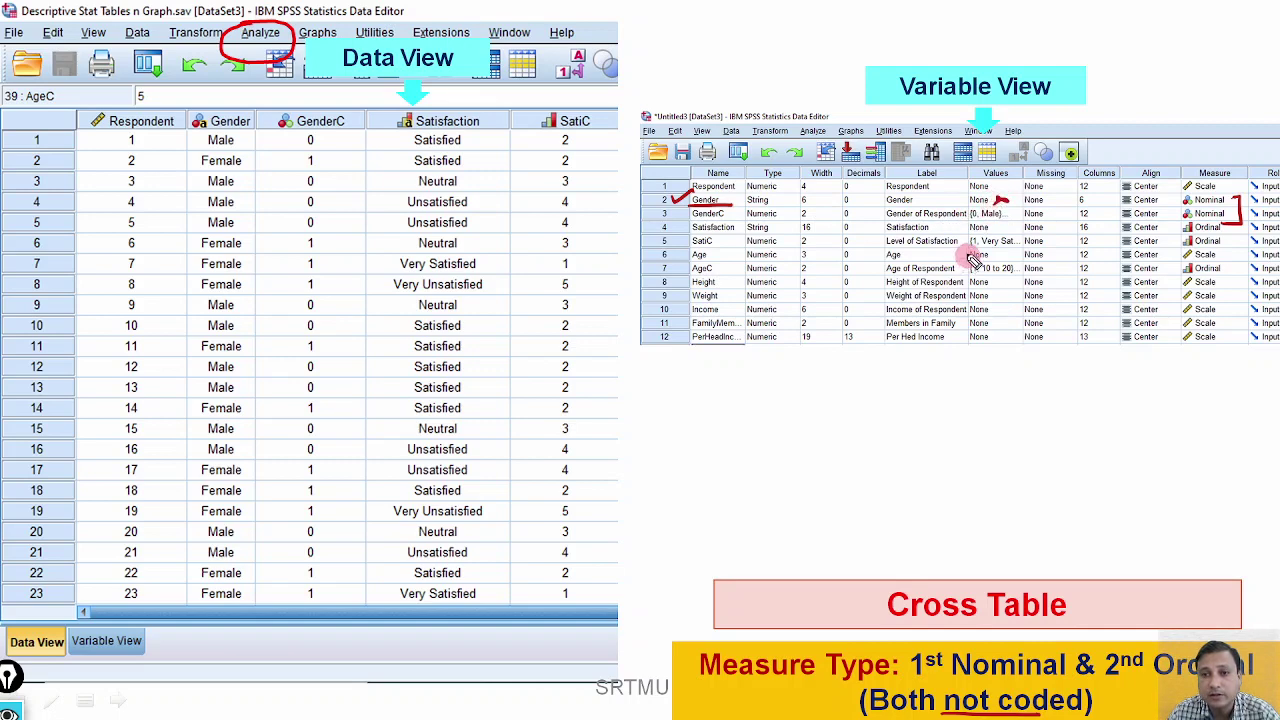
left_click_drag(772, 207, 745, 207)
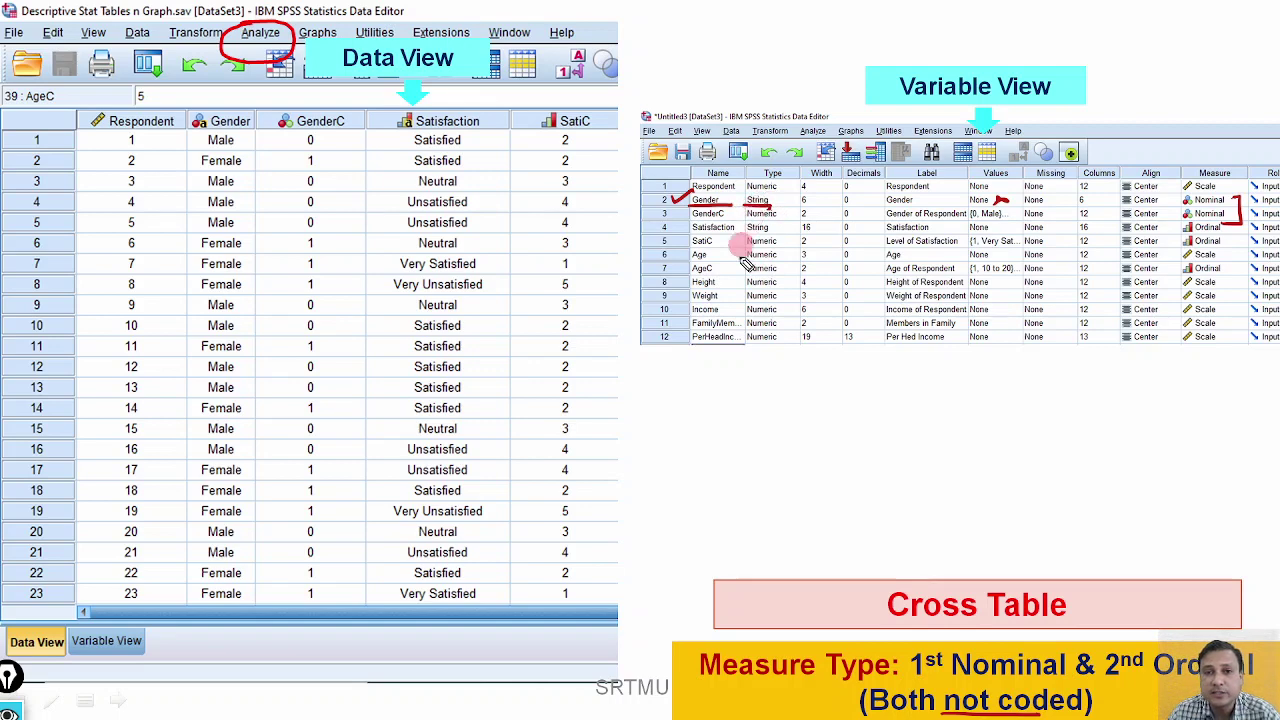
Create a crosstab with Gender in the rows and Satisfaction in the columns.
left_click_drag(672, 224, 740, 233)
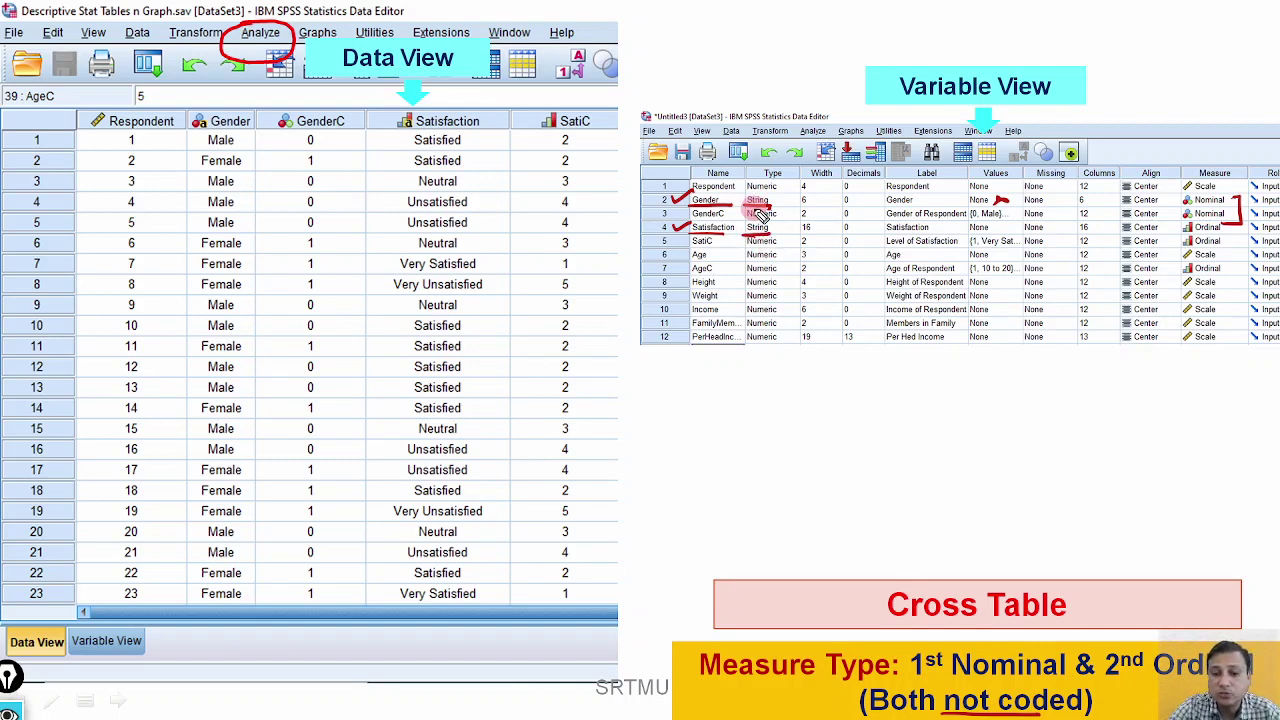
key("e")
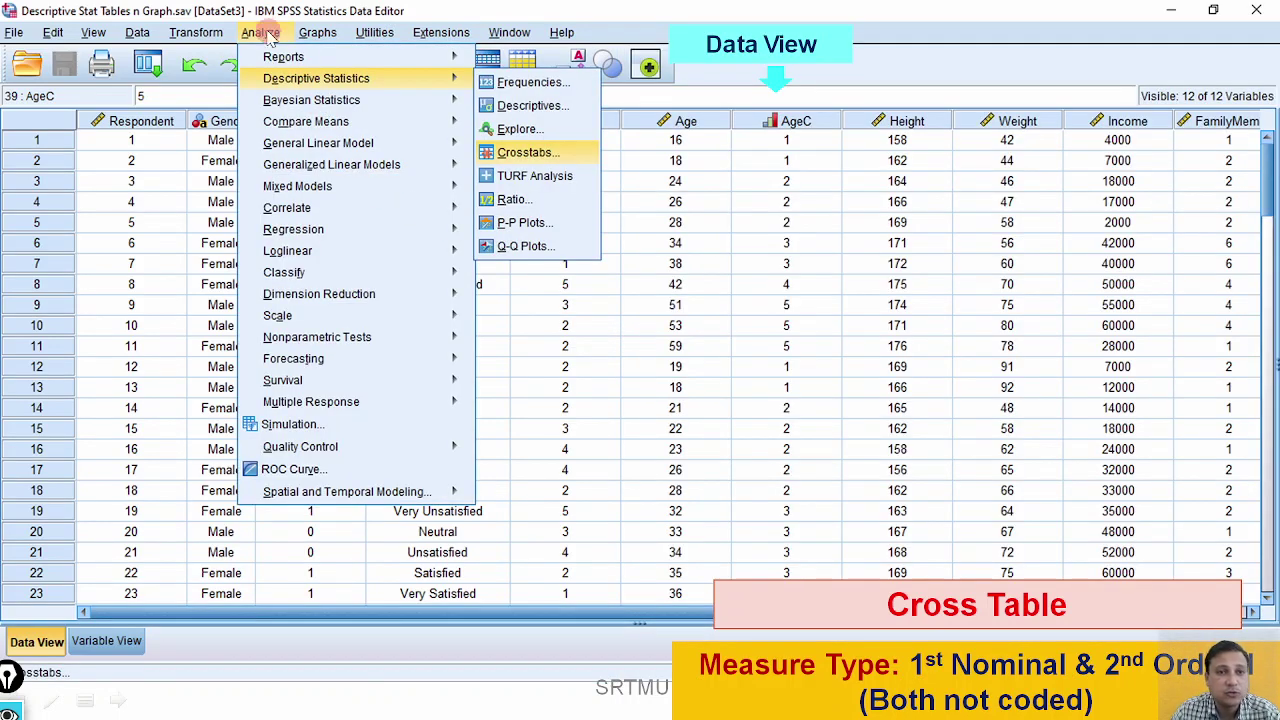
left_click(560, 155)
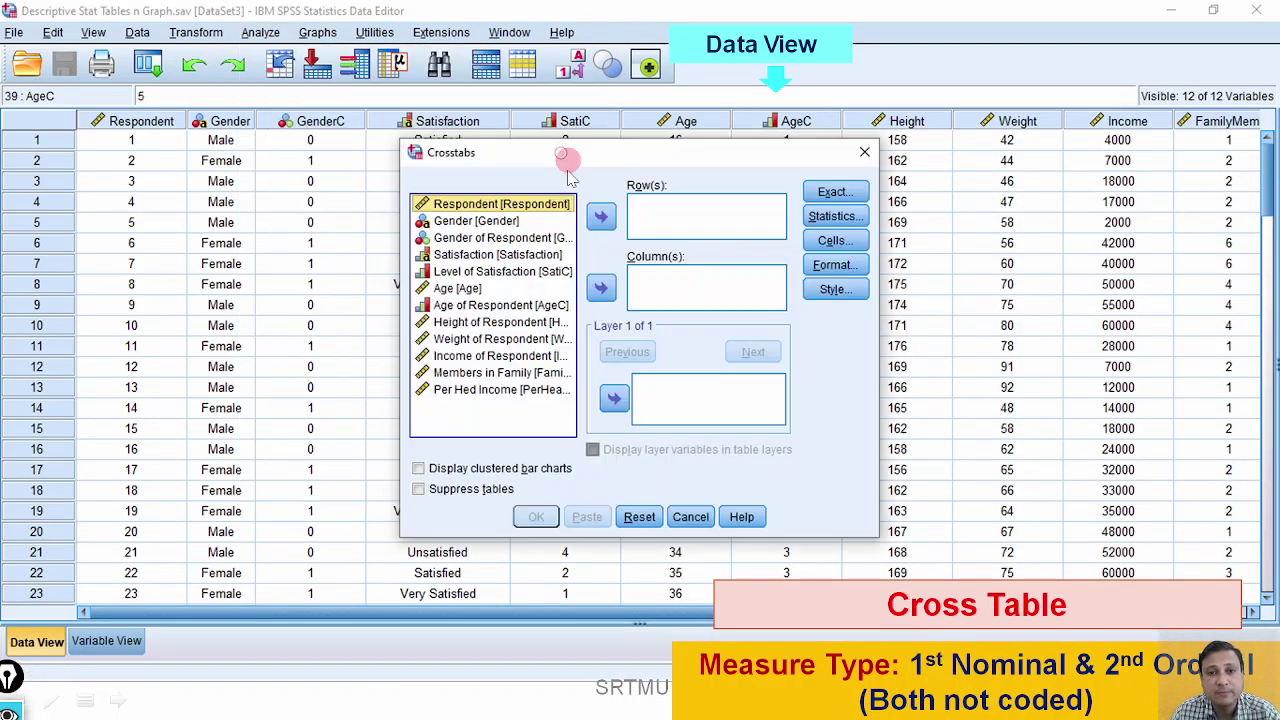
left_click(507, 221)
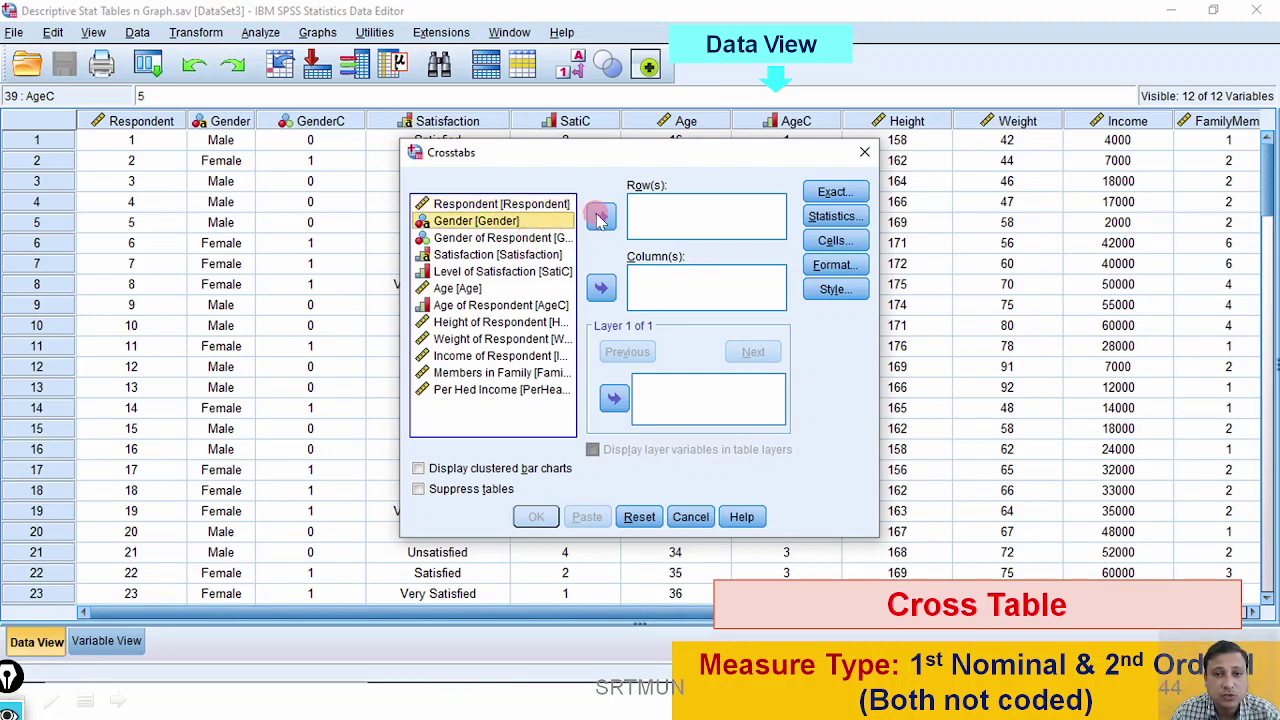
left_click(601, 216)
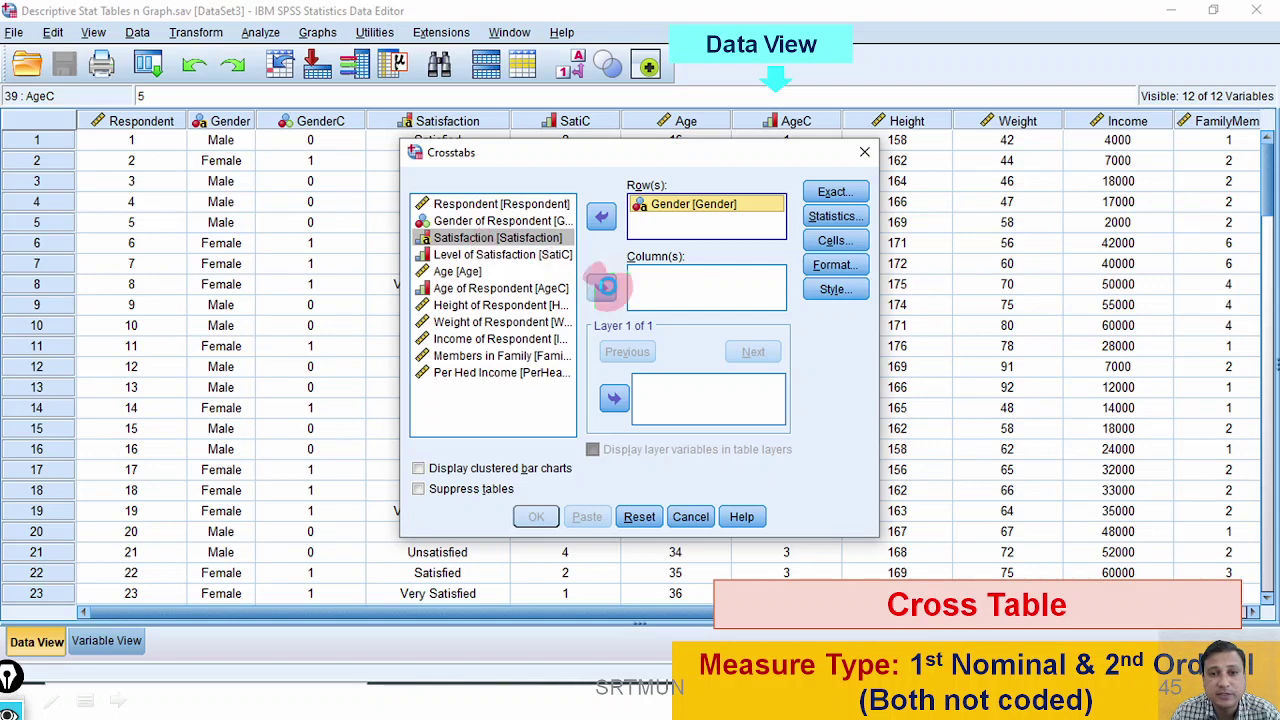
left_click(601, 288)
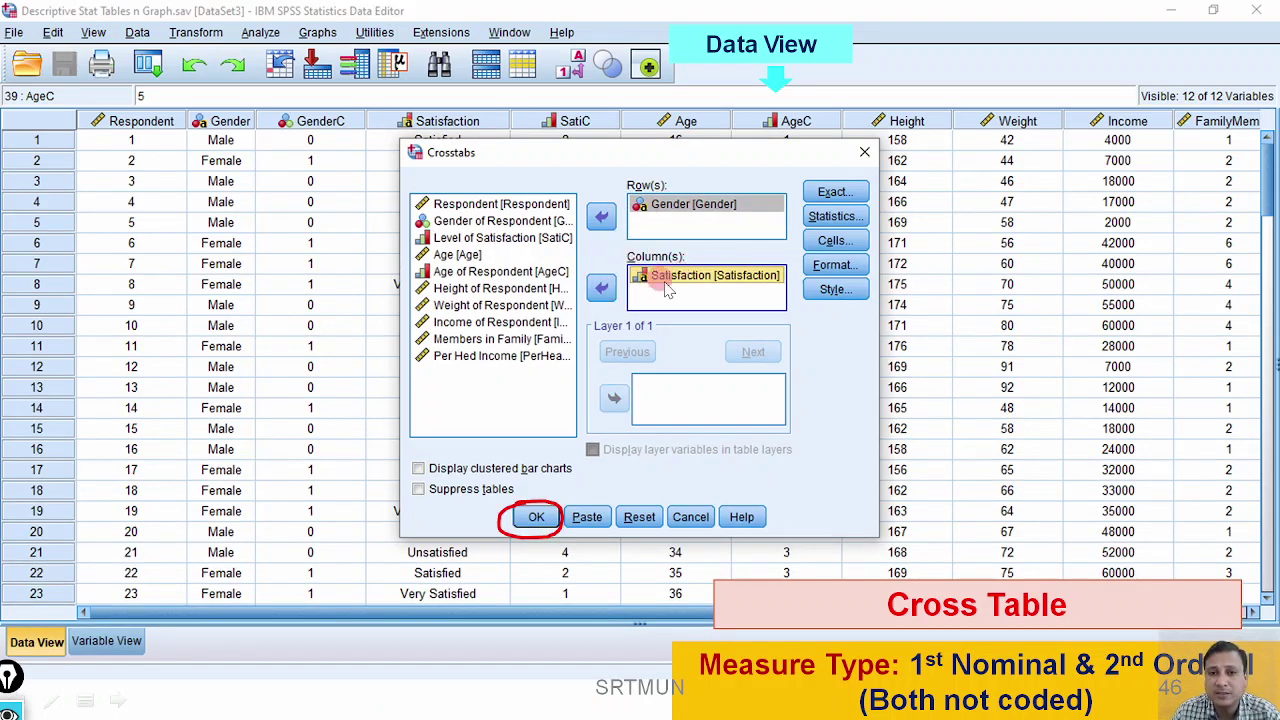
left_click(538, 517)
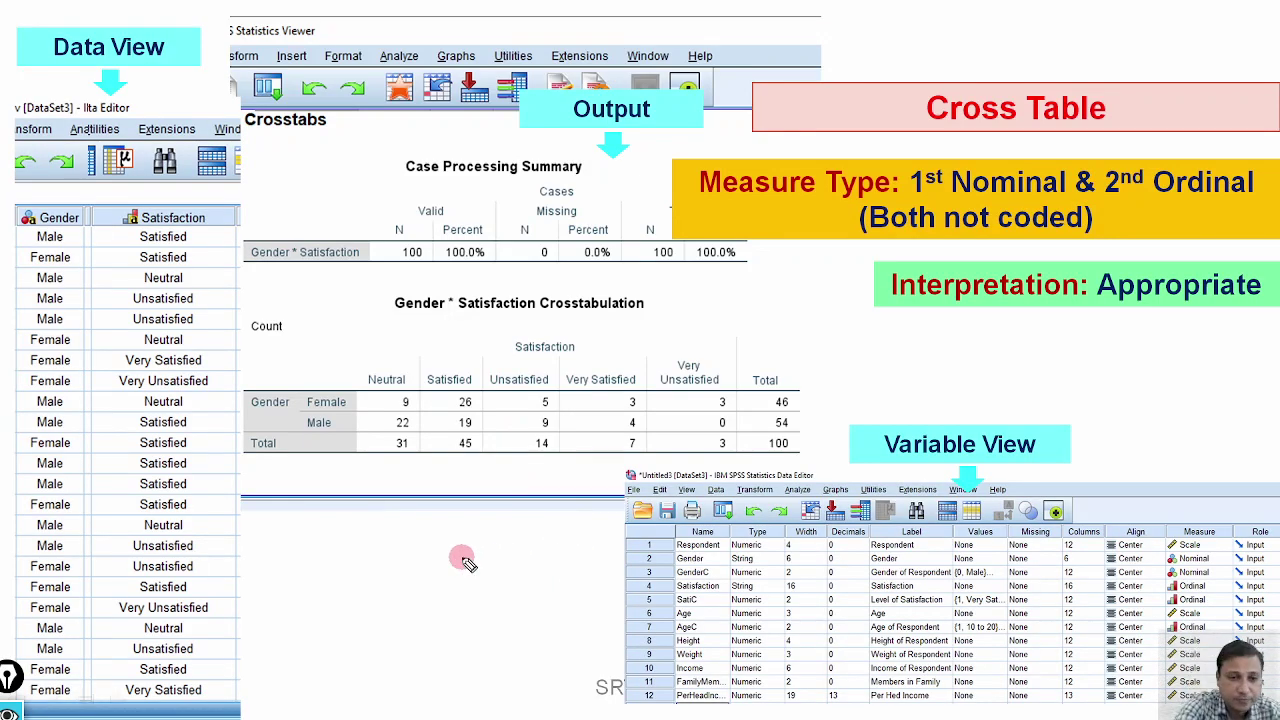
Examine the Gender by Satisfaction crosstabulation, matching its row and column categories to the two variables' data values.
mouse_move(330, 378)
left_mouse_down()
mouse_move(300, 392)
mouse_move(360, 450)
mouse_move(345, 378)
left_mouse_up()
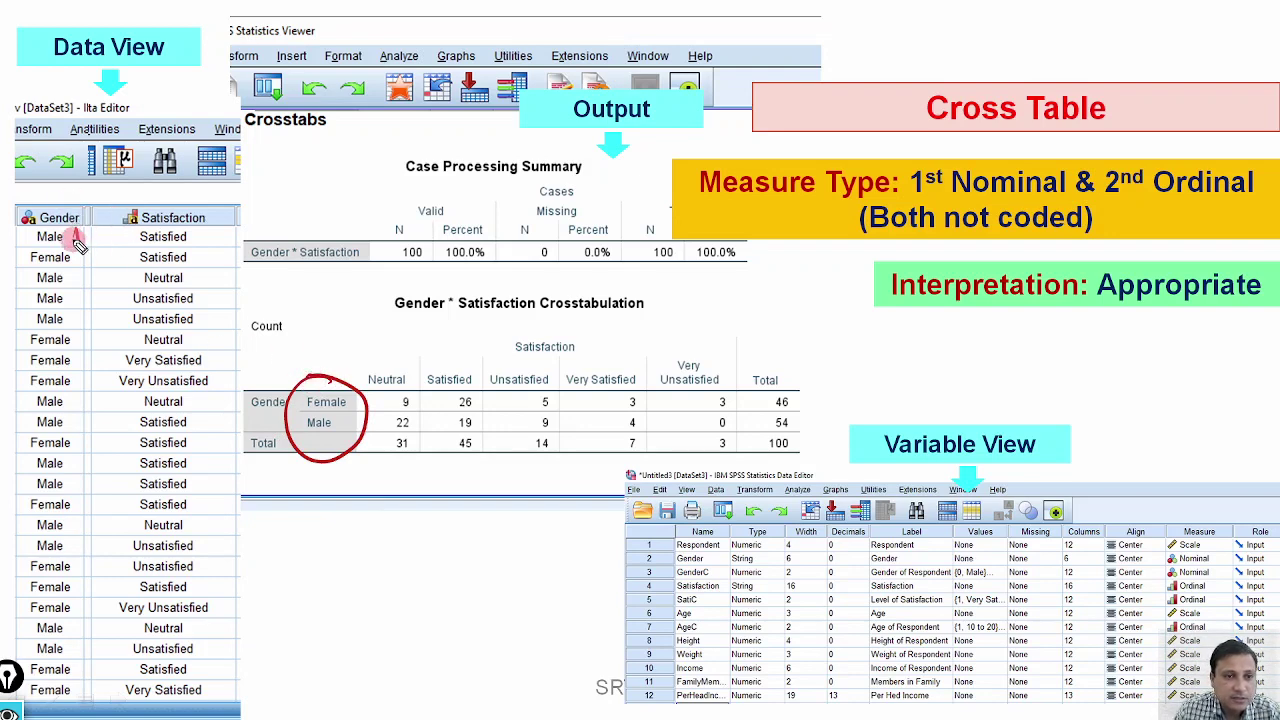
left_click_drag(78, 240, 76, 250)
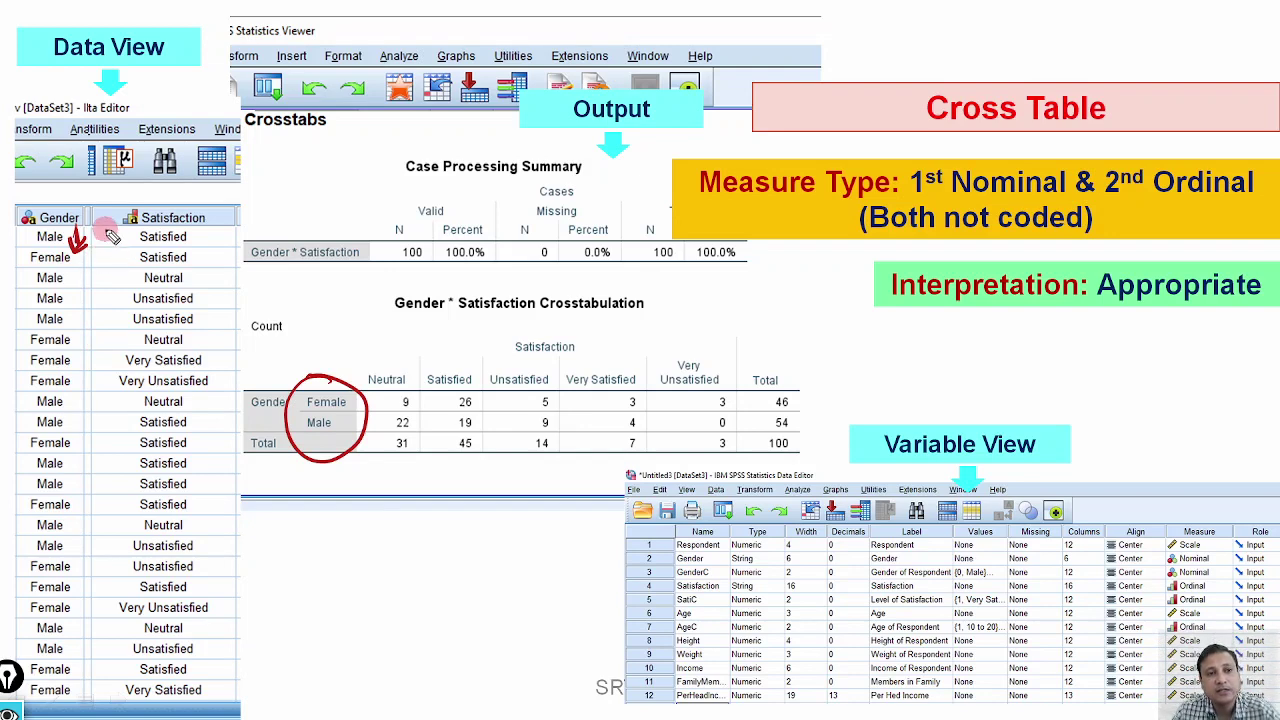
mouse_move(395, 362)
left_mouse_down()
mouse_move(400, 396)
mouse_move(776, 400)
mouse_move(778, 365)
mouse_move(570, 336)
mouse_move(393, 343)
mouse_move(362, 360)
mouse_move(387, 326)
mouse_move(320, 217)
mouse_move(228, 202)
mouse_move(205, 240)
left_mouse_up()
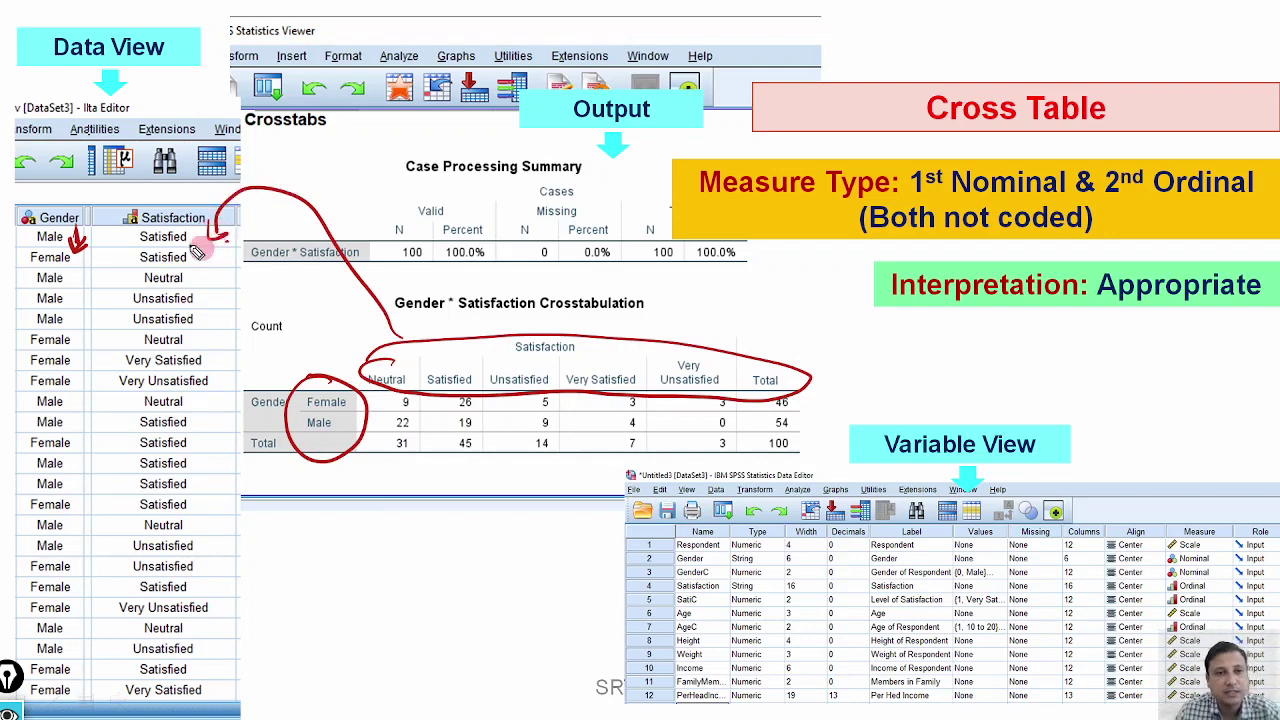
left_click(279, 379)
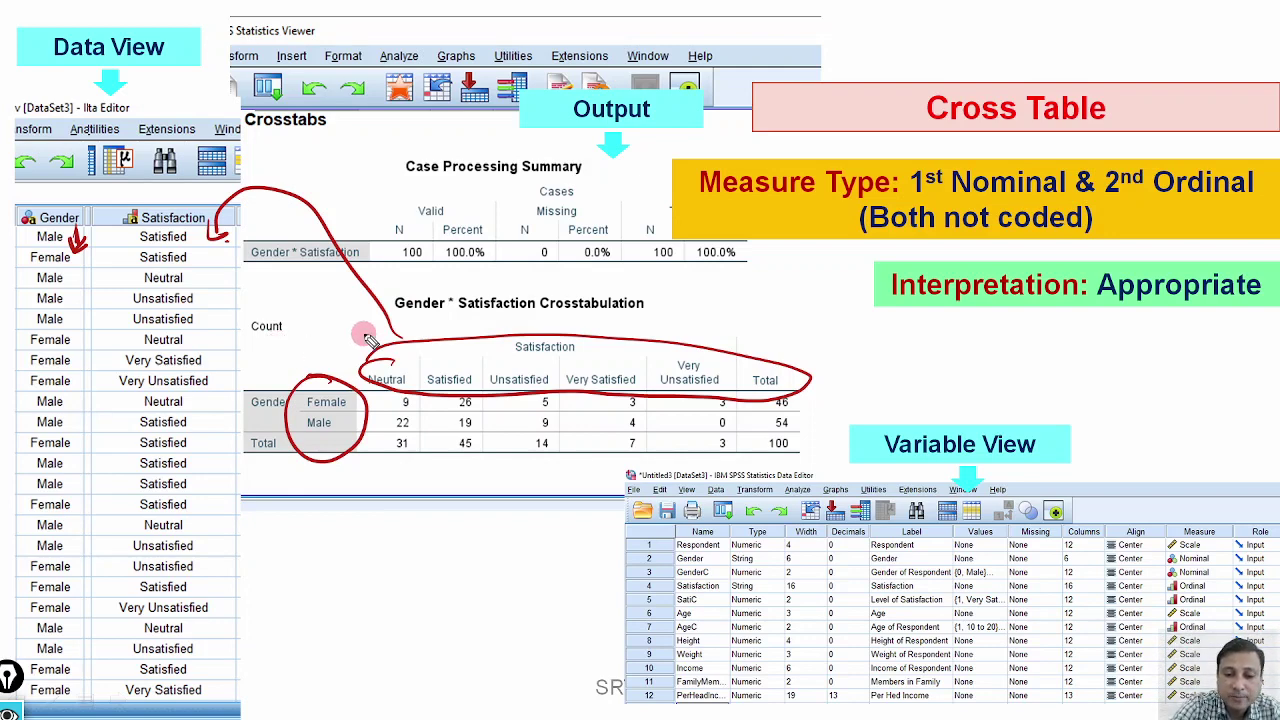
key("Escape")
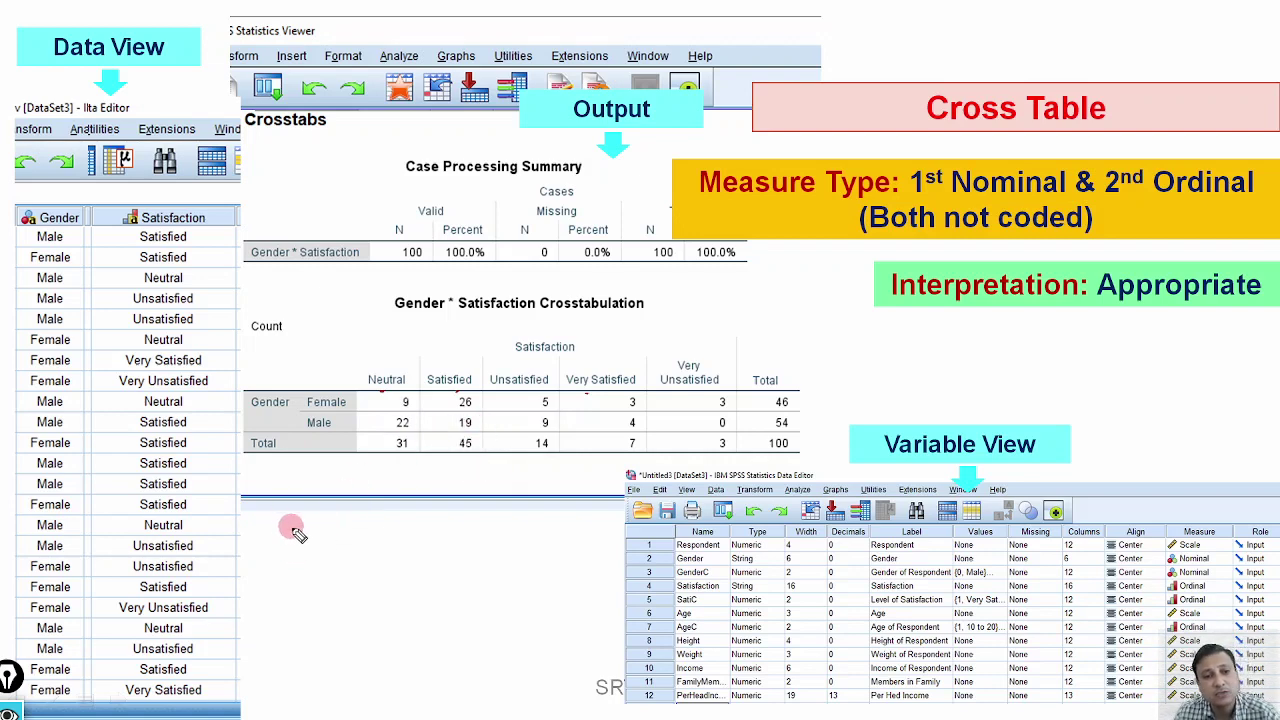
Compare the order of the crosstabulation's satisfaction columns with the questionnaire scale from very satisfied to very unsatisfied.
left_click_drag(285, 515, 308, 535)
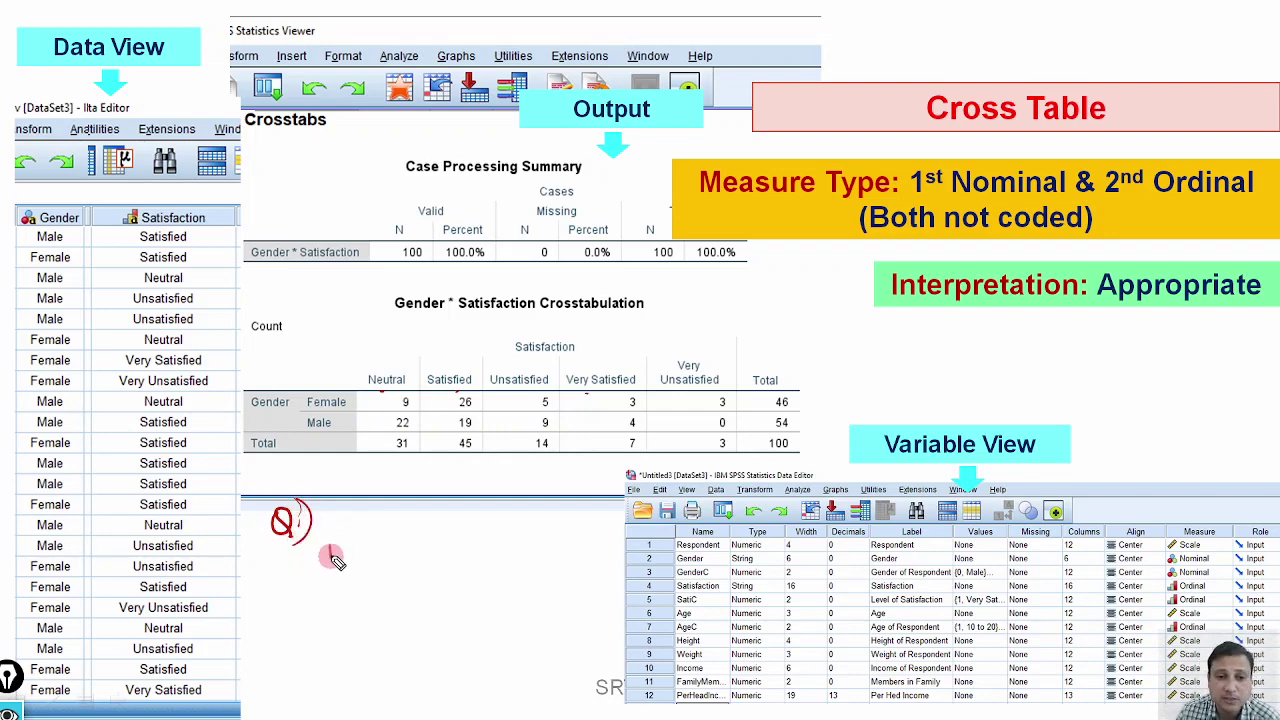
mouse_move(330, 543)
left_mouse_down()
mouse_move(400, 554)
mouse_move(374, 591)
mouse_move(402, 628)
mouse_move(408, 616)
left_mouse_up()
mouse_move(393, 665)
left_mouse_down()
mouse_move(425, 650)
mouse_move(415, 695)
mouse_move(440, 675)
mouse_move(485, 680)
left_mouse_up()
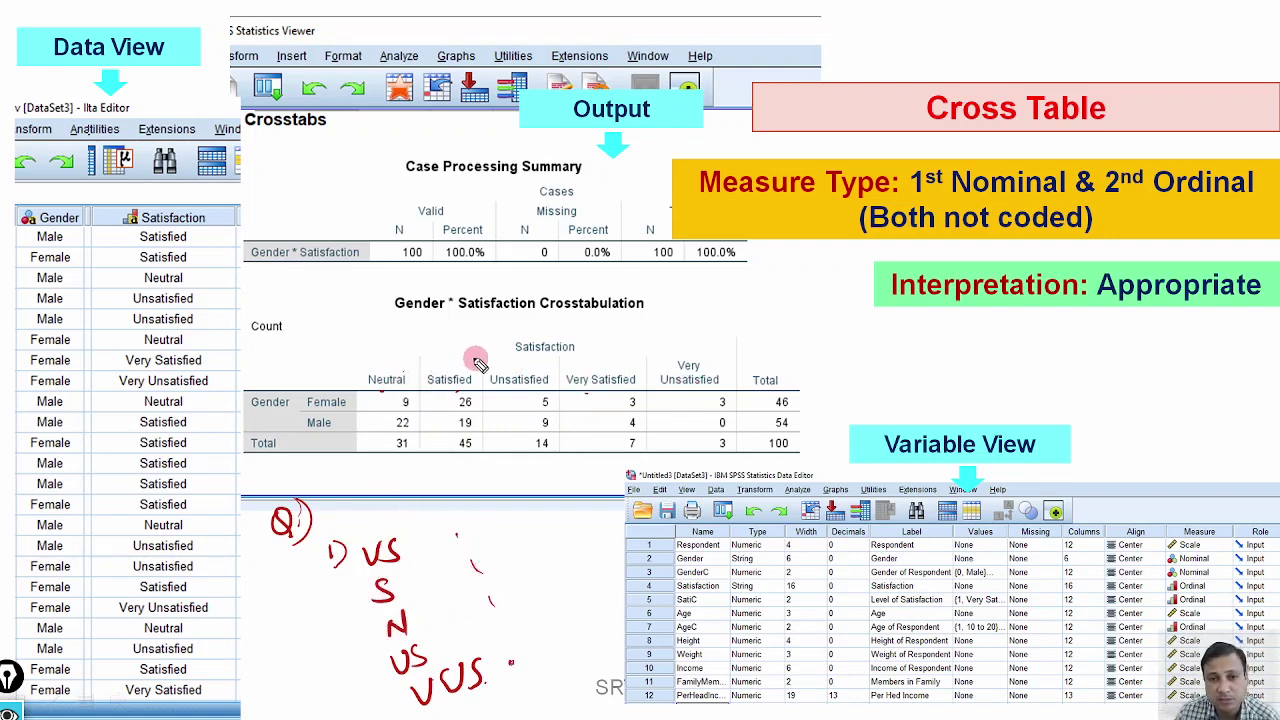
mouse_move(420, 355)
left_mouse_down()
mouse_move(340, 373)
mouse_move(428, 396)
mouse_move(670, 388)
mouse_move(535, 359)
mouse_move(698, 348)
mouse_move(762, 373)
mouse_move(618, 397)
left_mouse_up()
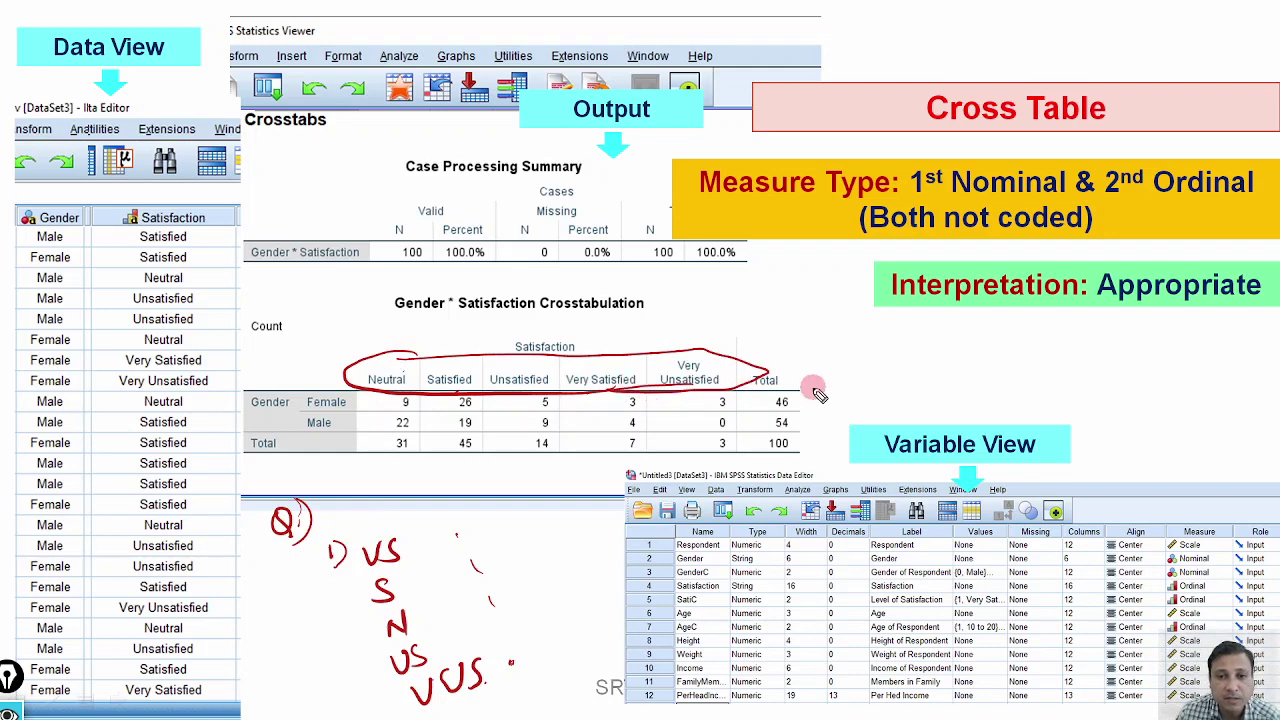
mouse_move(768, 368)
left_mouse_down()
mouse_move(880, 364)
mouse_move(870, 386)
left_mouse_up()
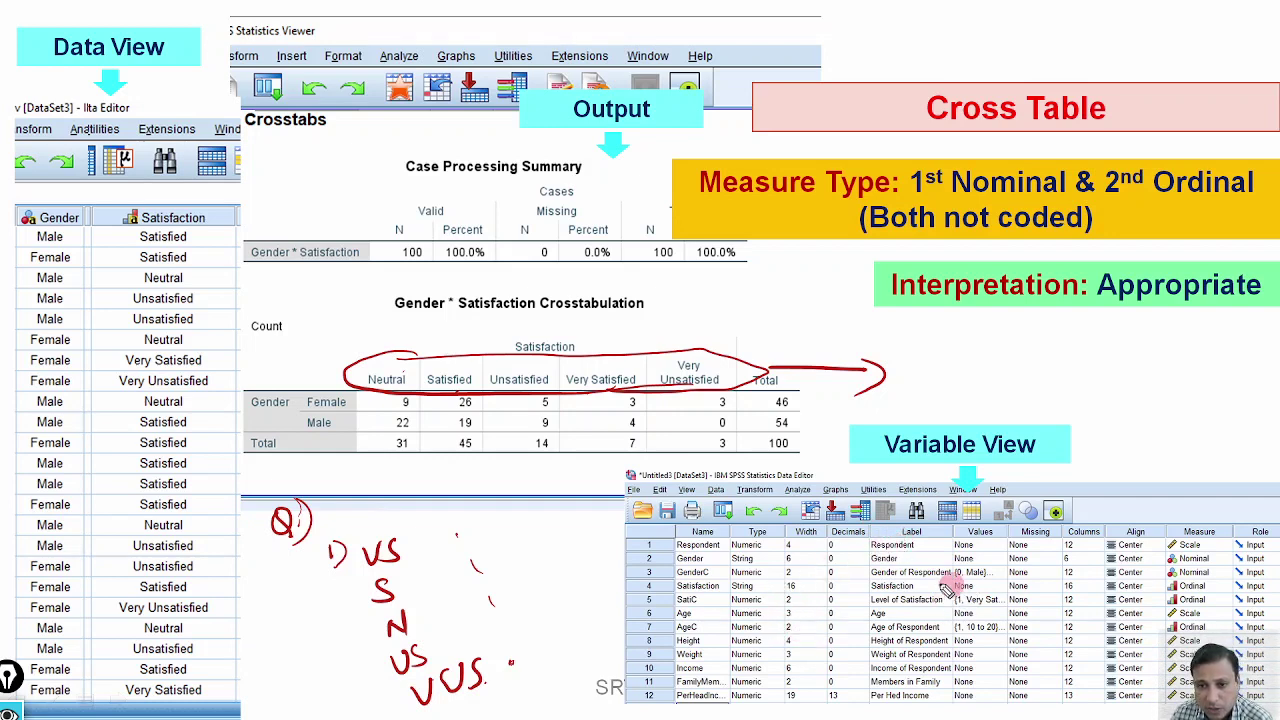
Check the value codings of GenderC and SatiC in the variable definitions.
left_click_drag(703, 568, 716, 565)
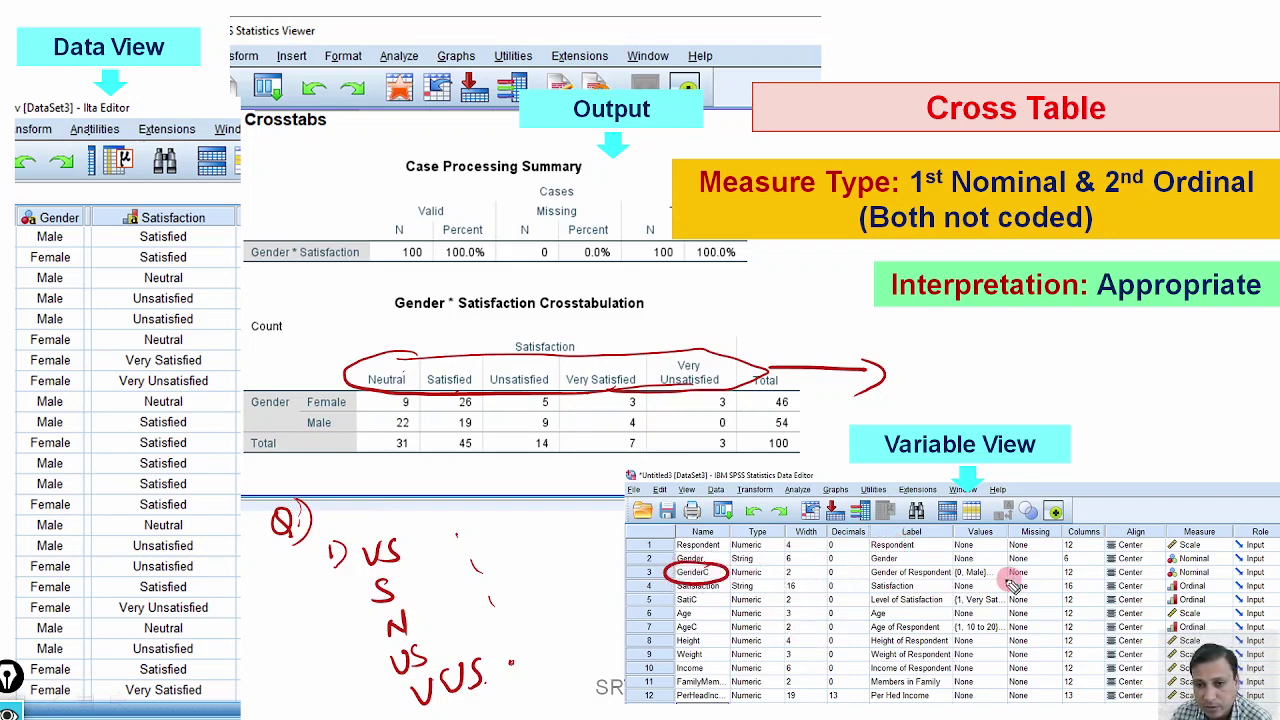
mouse_move(990, 566)
left_mouse_down()
mouse_move(941, 571)
mouse_move(993, 571)
mouse_move(963, 613)
mouse_move(974, 587)
mouse_move(991, 616)
left_mouse_up()
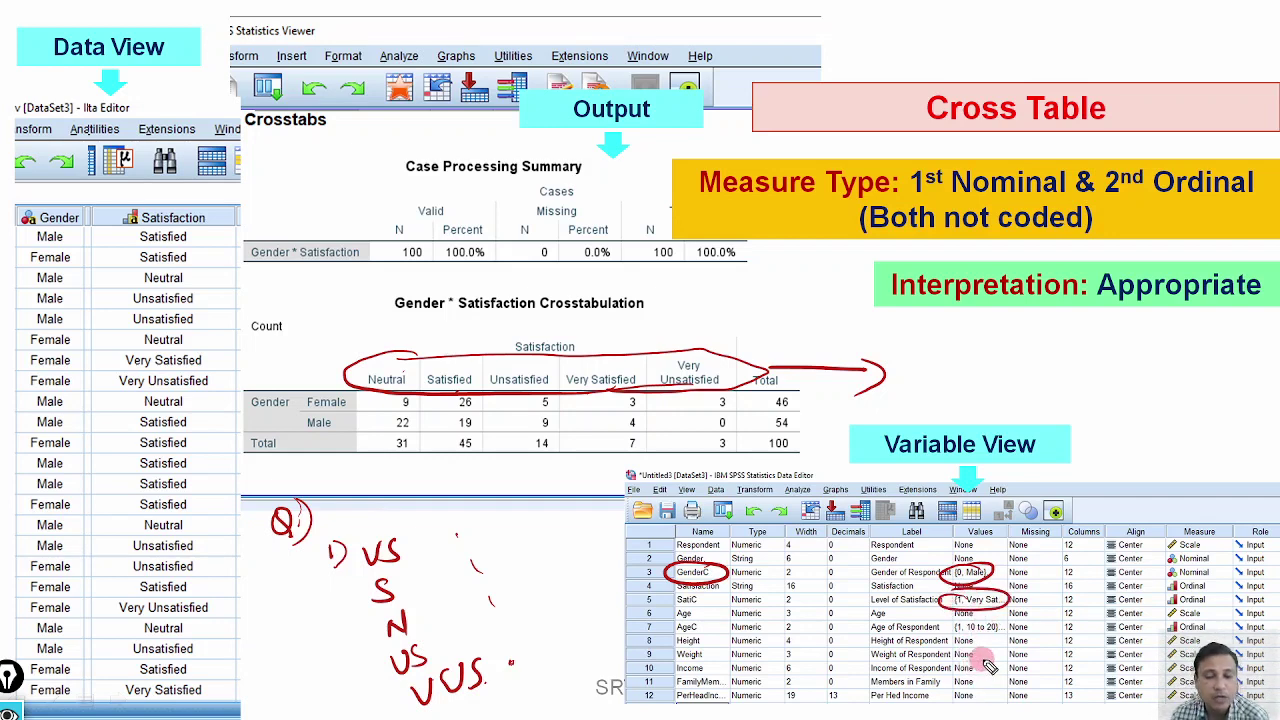
key("e")
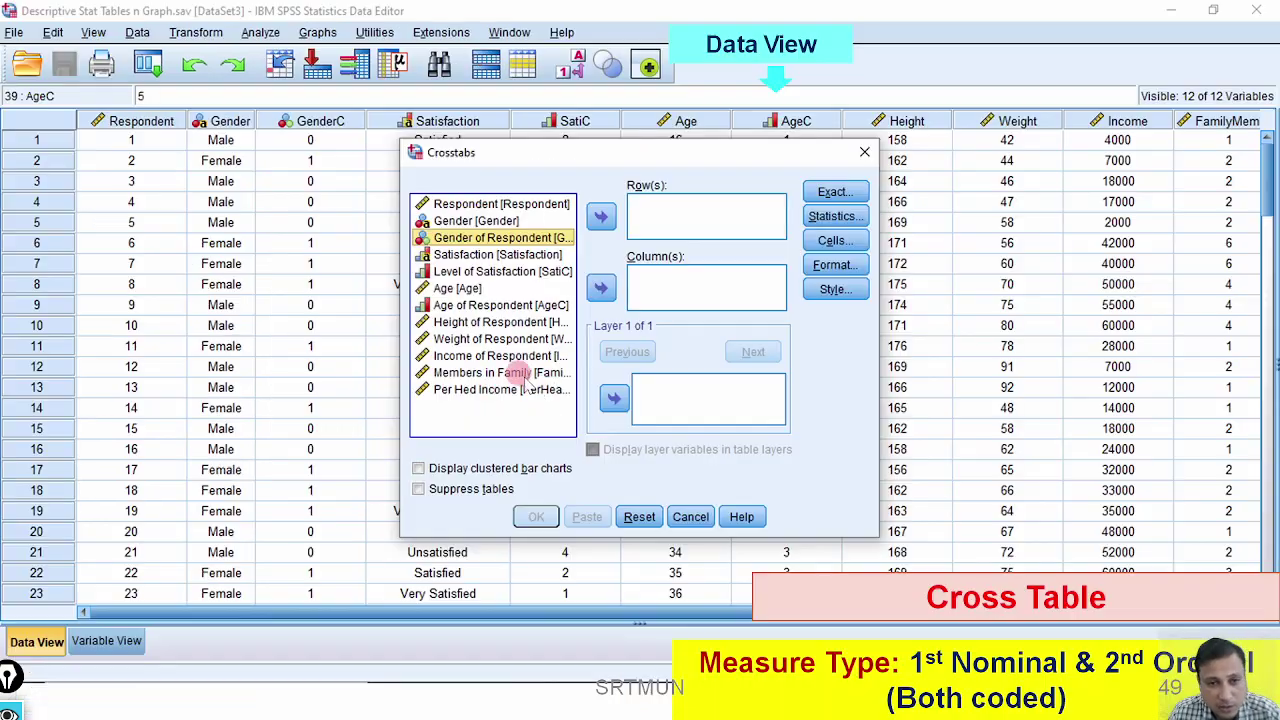
Create a crosstab with Gender of Respondent (GenderC) in the rows and Level of Satisfaction (SatiC) in the columns.
key("Right")
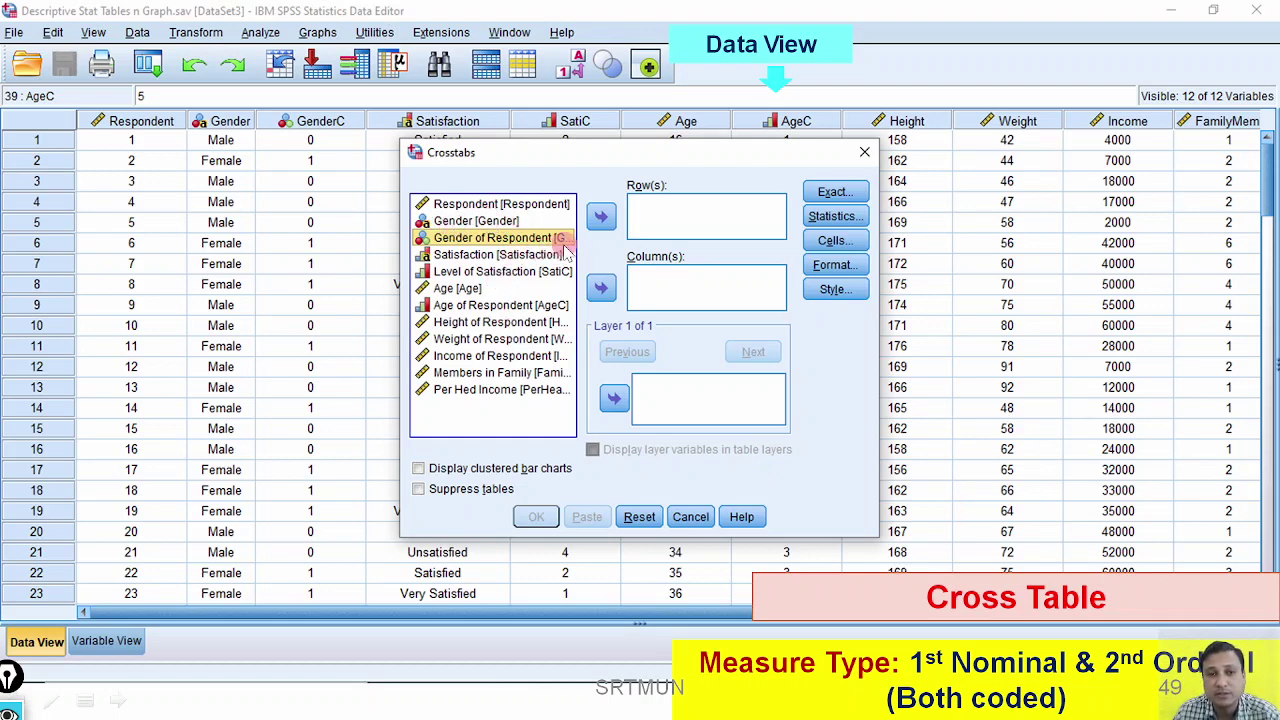
double_click(527, 241)
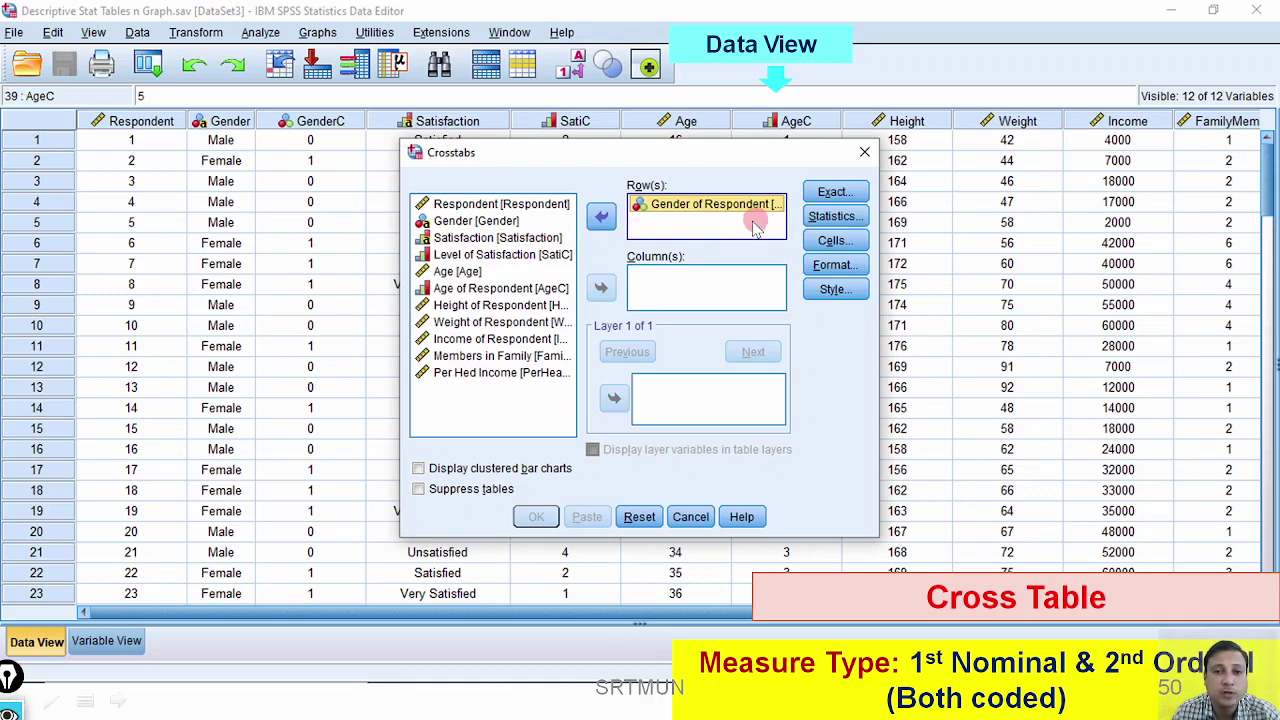
double_click(511, 254)
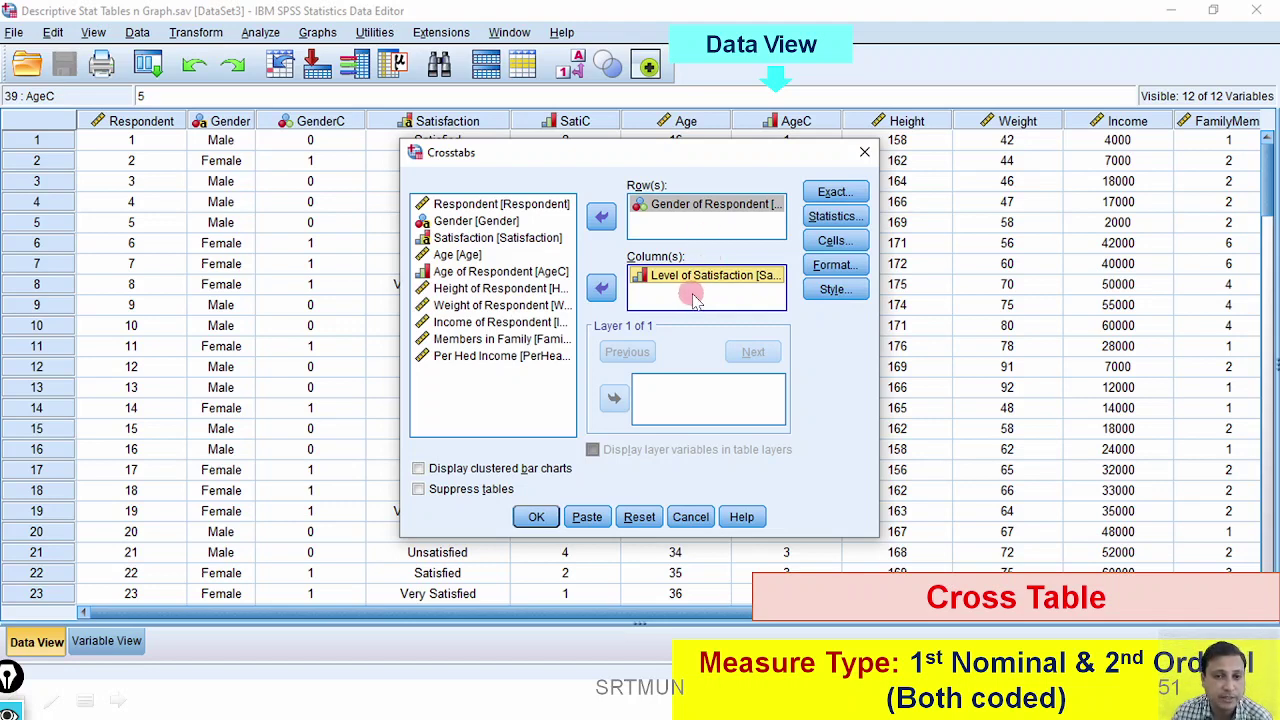
left_click(536, 513)
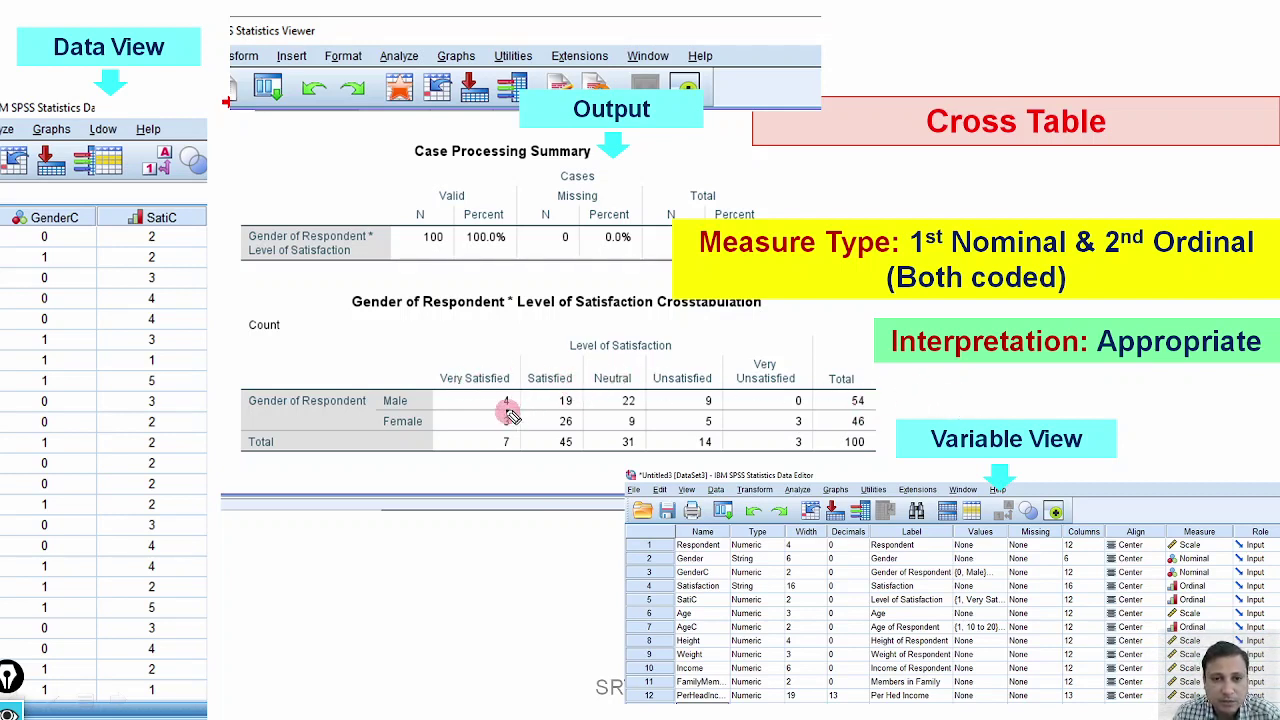
Examine the Gender of Respondent by Level of Satisfaction crosstabulation, checking individual cell counts, the satisfaction category order and the measurement types.
mouse_move(503, 401)
left_mouse_down()
mouse_move(500, 412)
mouse_move(519, 377)
left_mouse_up()
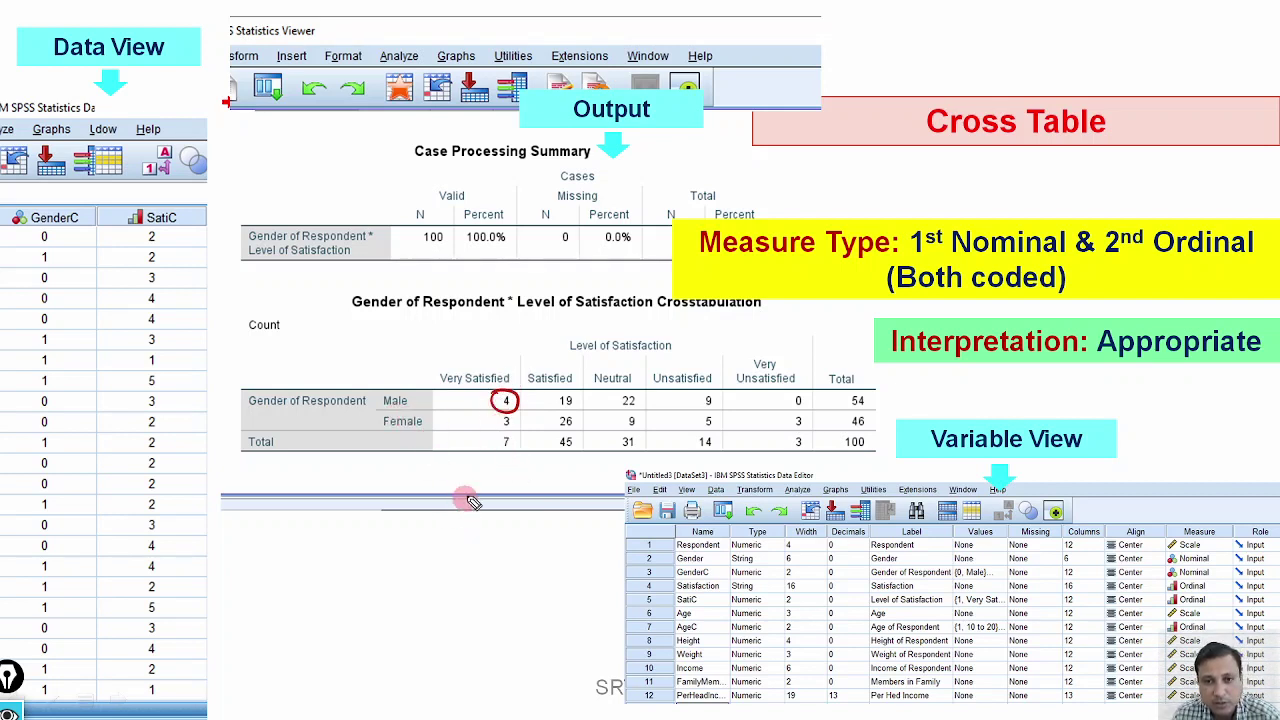
mouse_move(712, 408)
left_mouse_down()
mouse_move(690, 422)
mouse_move(714, 410)
left_mouse_up()
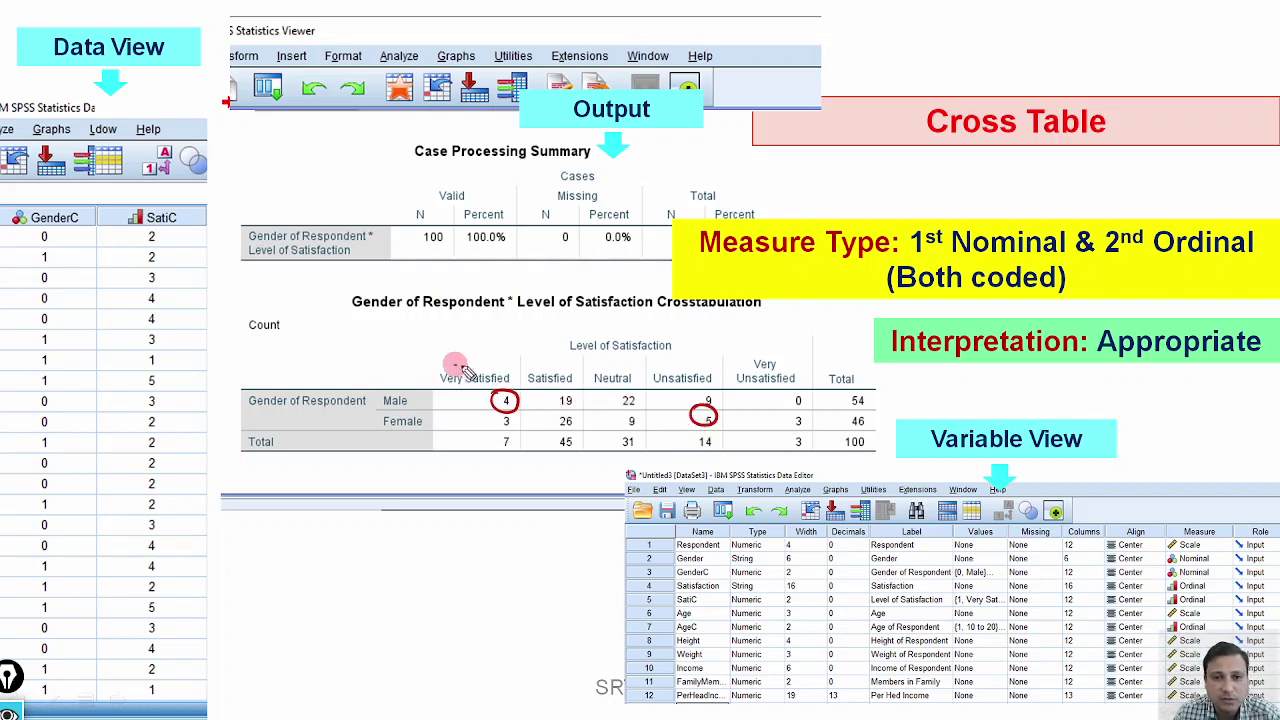
left_click_drag(455, 366, 565, 358)
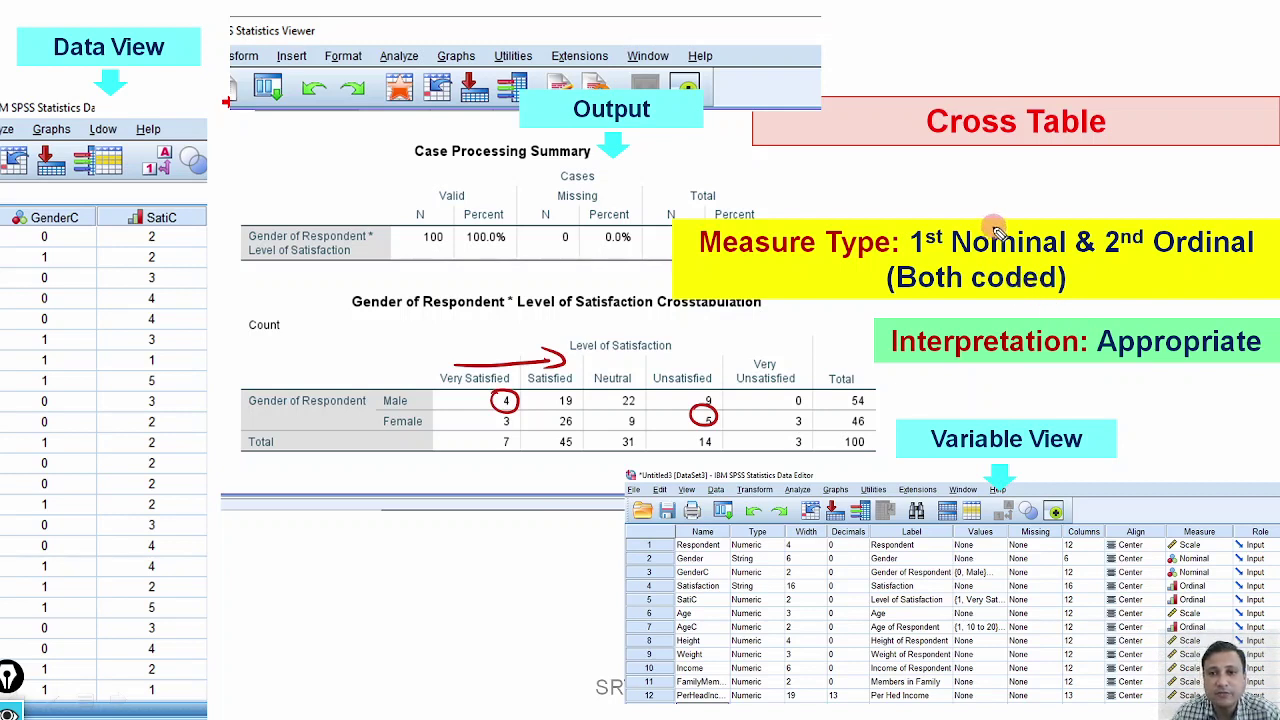
left_click_drag(990, 212, 1038, 206)
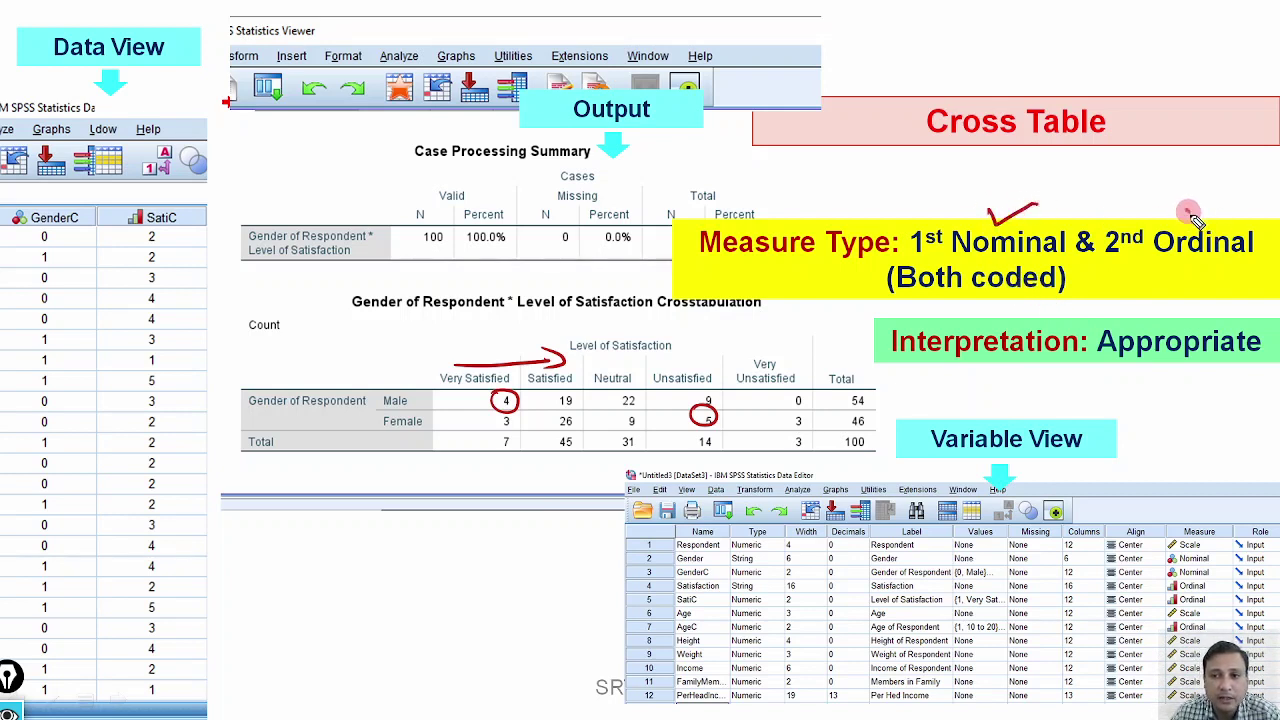
left_click_drag(1190, 212, 1229, 206)
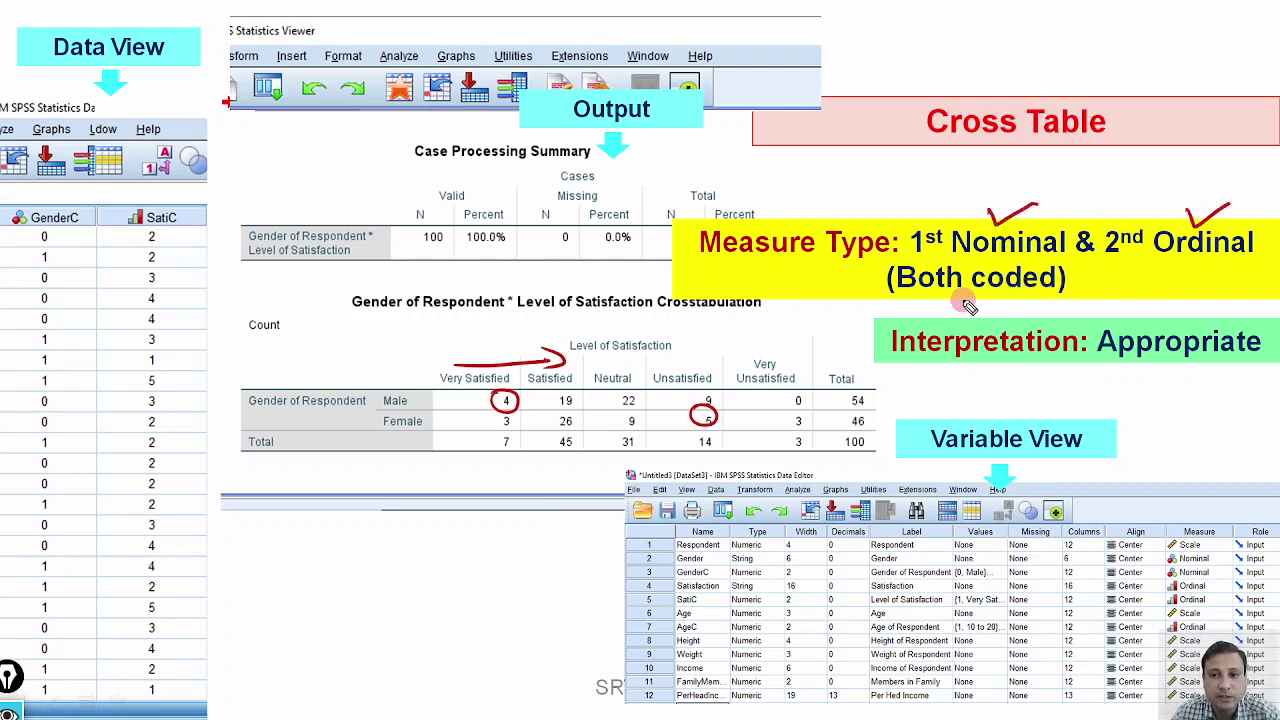
left_click_drag(896, 291, 1042, 303)
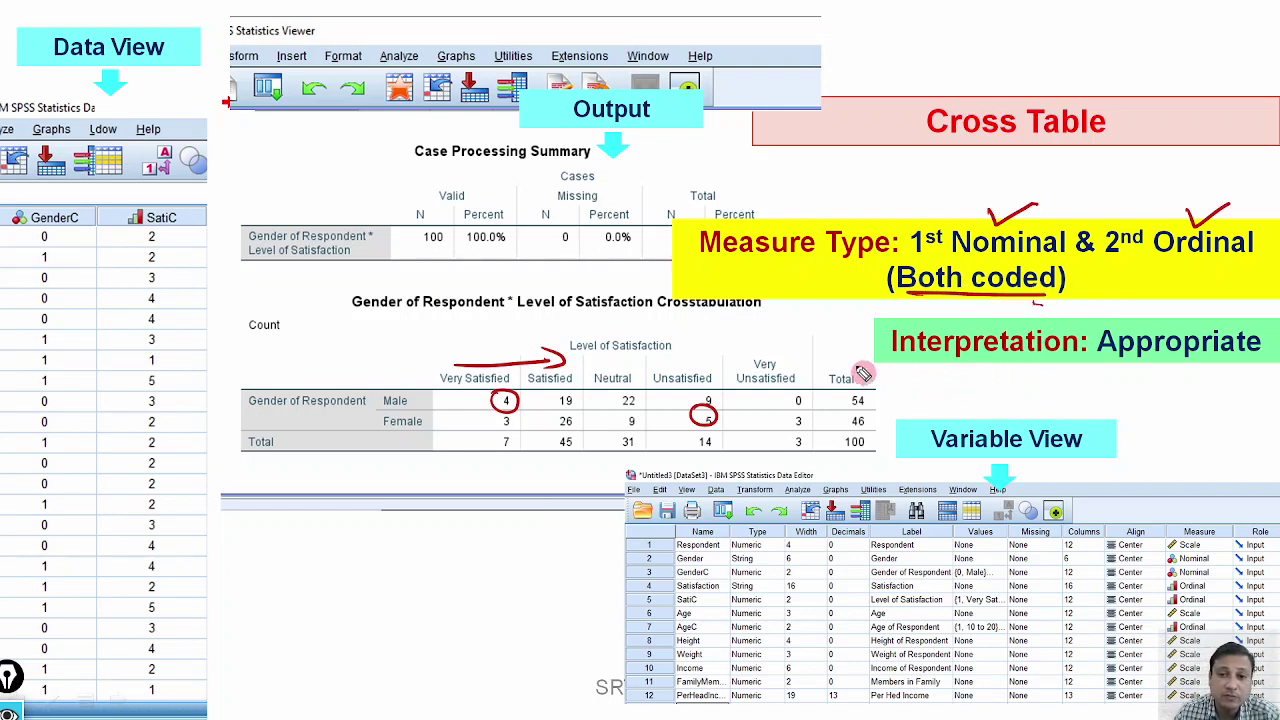
mouse_move(840, 342)
left_mouse_down()
mouse_move(888, 382)
mouse_move(858, 462)
left_mouse_up()
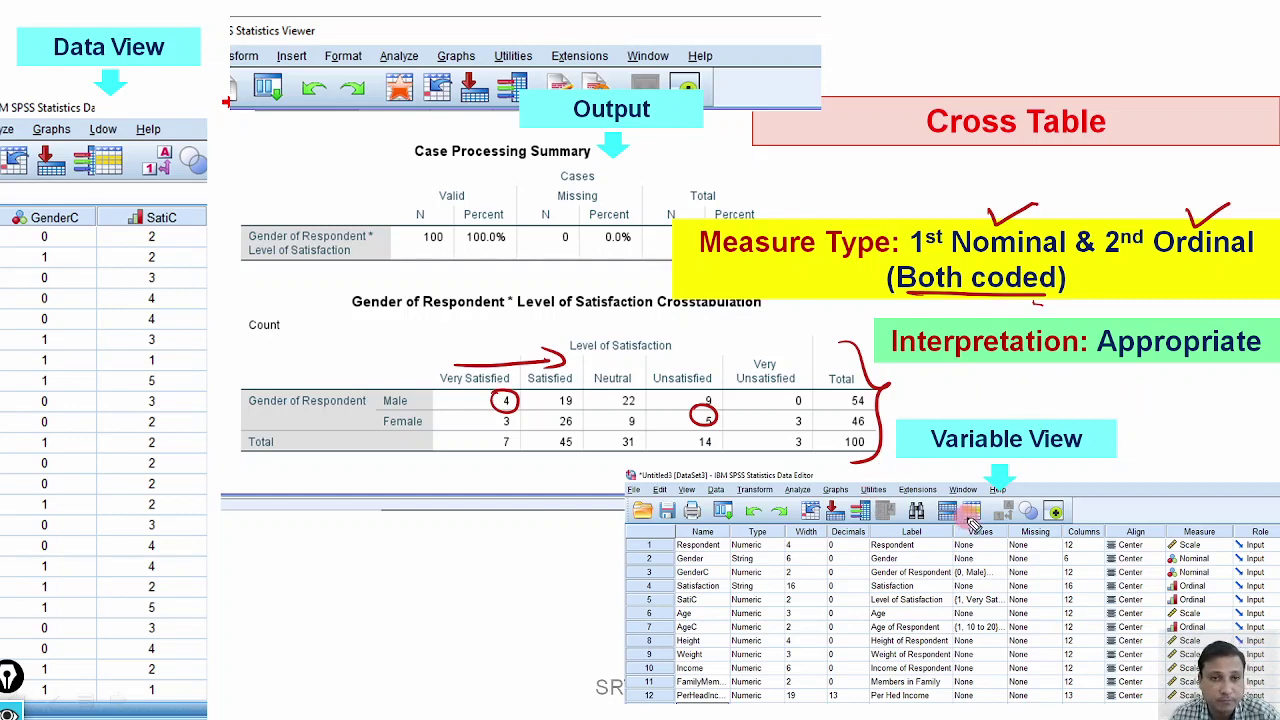
key("e")
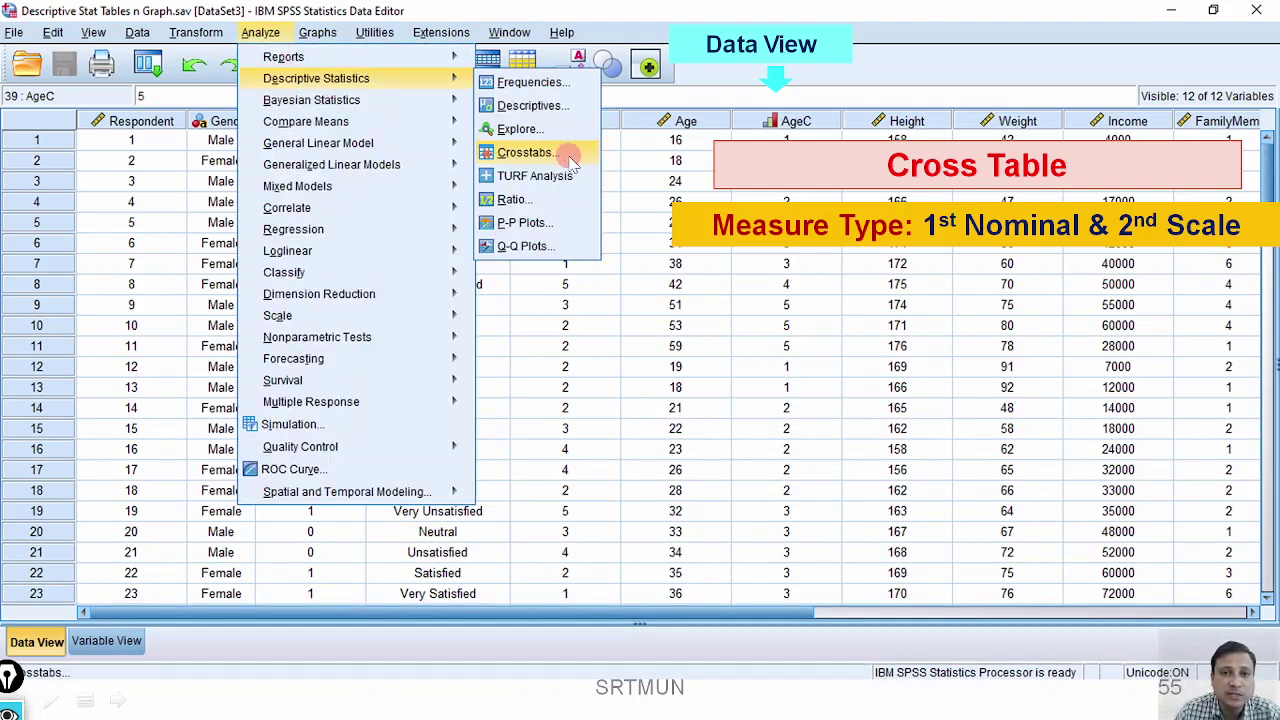
Create crosstabs with Gender of Respondent (GenderC) in the rows and both Age and Age of Respondent (AgeC) in the columns.
left_click(551, 156)
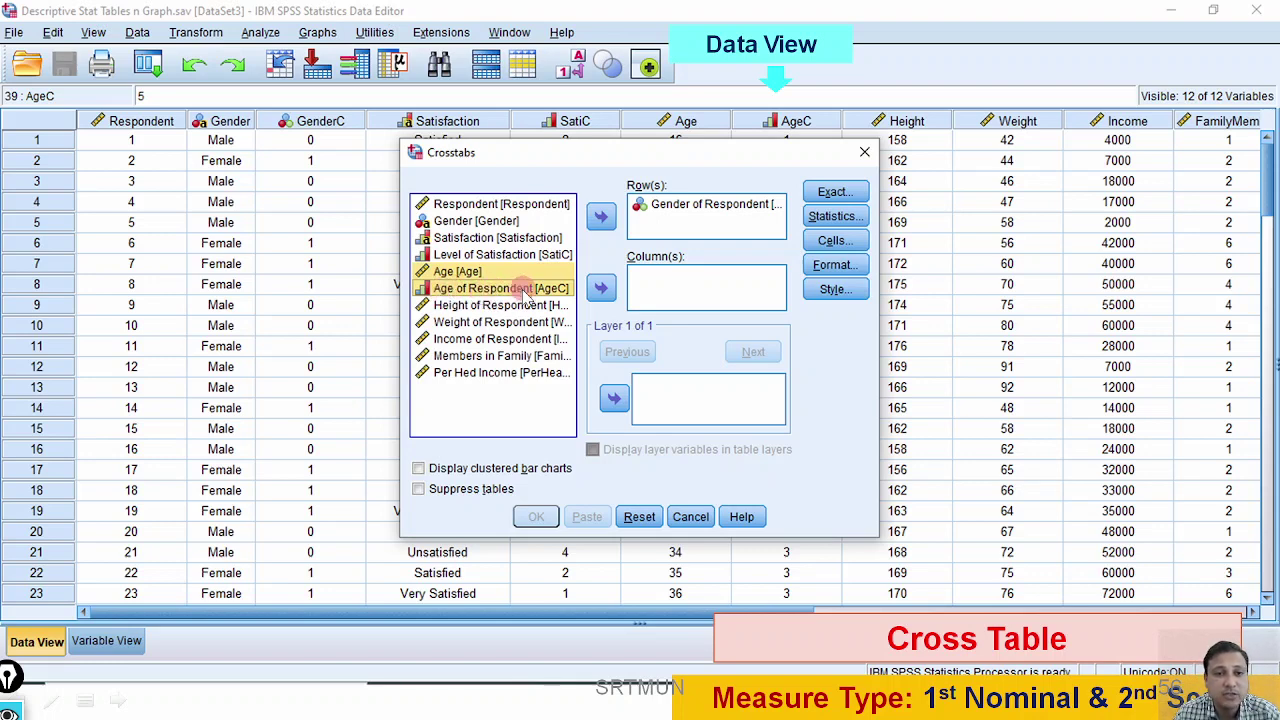
left_click(601, 288)
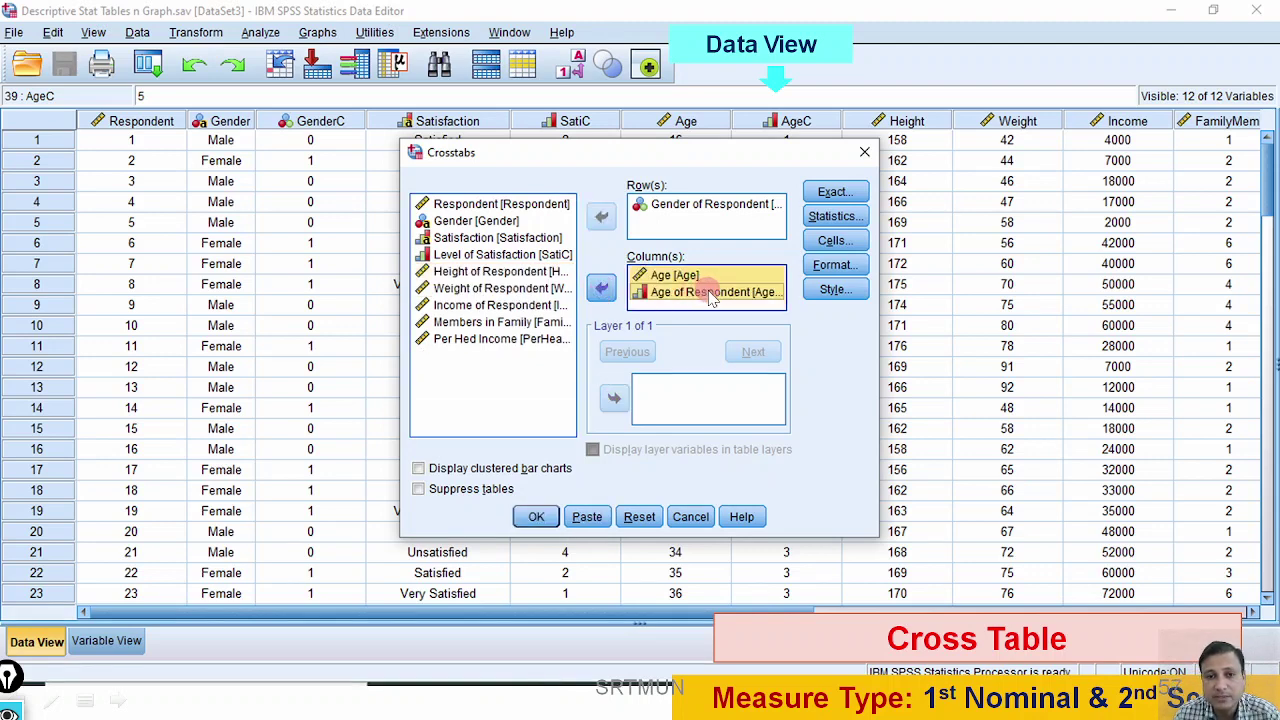
left_click(536, 516)
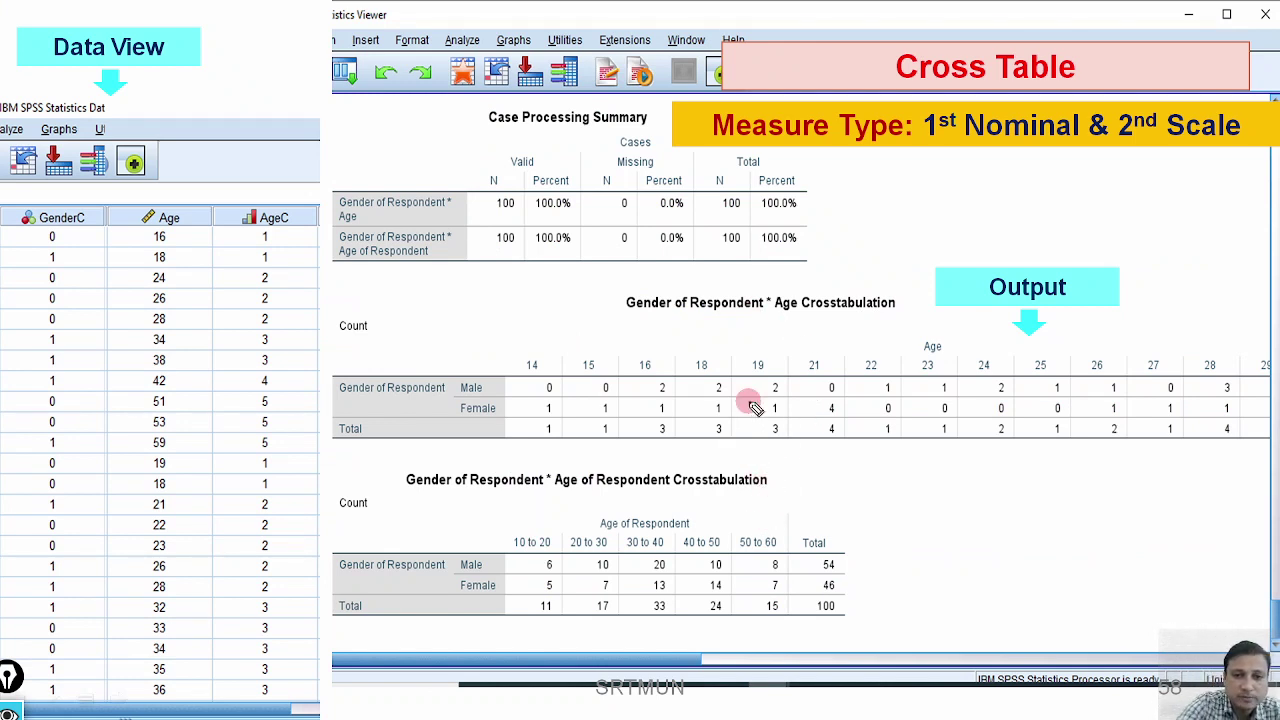
Examine the Gender of Respondent by Age crosstabulation, checking the scale age columns and the female counts at ages 14 and 21.
mouse_move(500, 362)
left_mouse_down()
mouse_move(491, 383)
mouse_move(449, 394)
mouse_move(474, 360)
left_mouse_up()
mouse_move(468, 545)
left_mouse_down()
mouse_move(437, 576)
mouse_move(470, 546)
left_mouse_up()
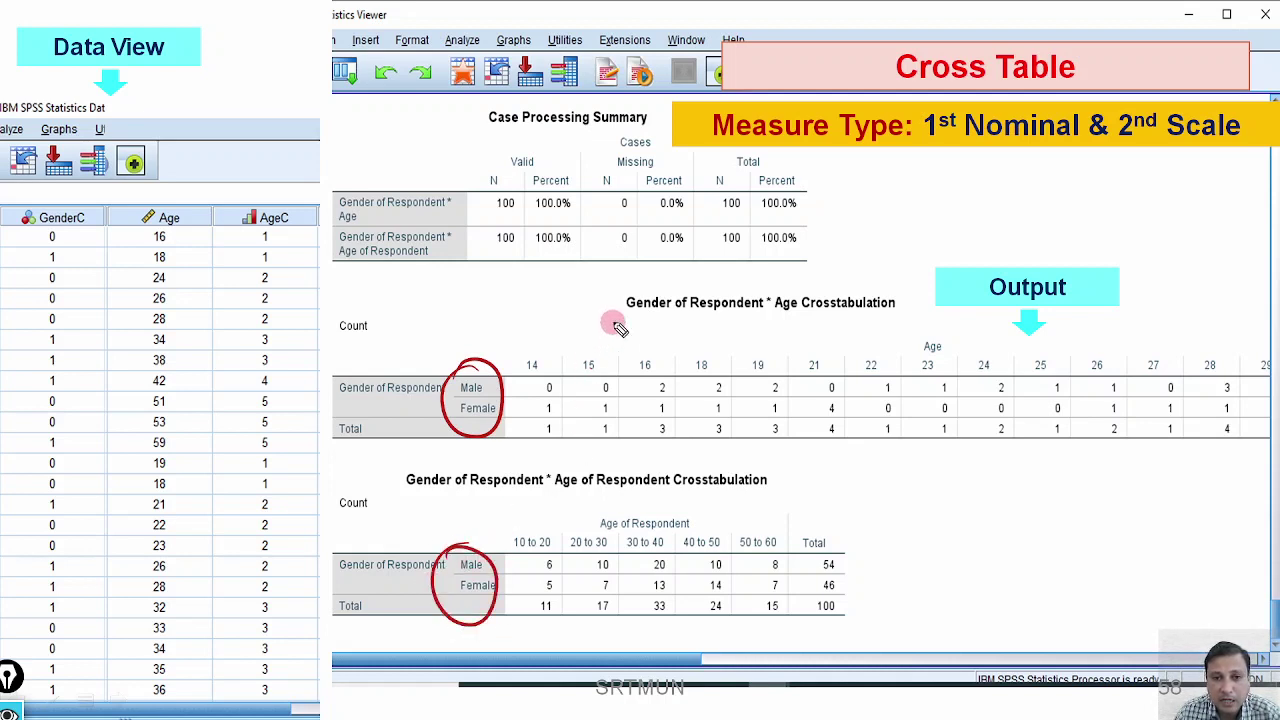
mouse_move(612, 318)
left_mouse_down()
mouse_move(673, 336)
mouse_move(539, 340)
mouse_move(505, 381)
mouse_move(775, 390)
left_mouse_up()
mouse_move(574, 350)
left_mouse_down()
mouse_move(1102, 337)
mouse_move(1212, 359)
mouse_move(1058, 393)
mouse_move(720, 397)
left_mouse_up()
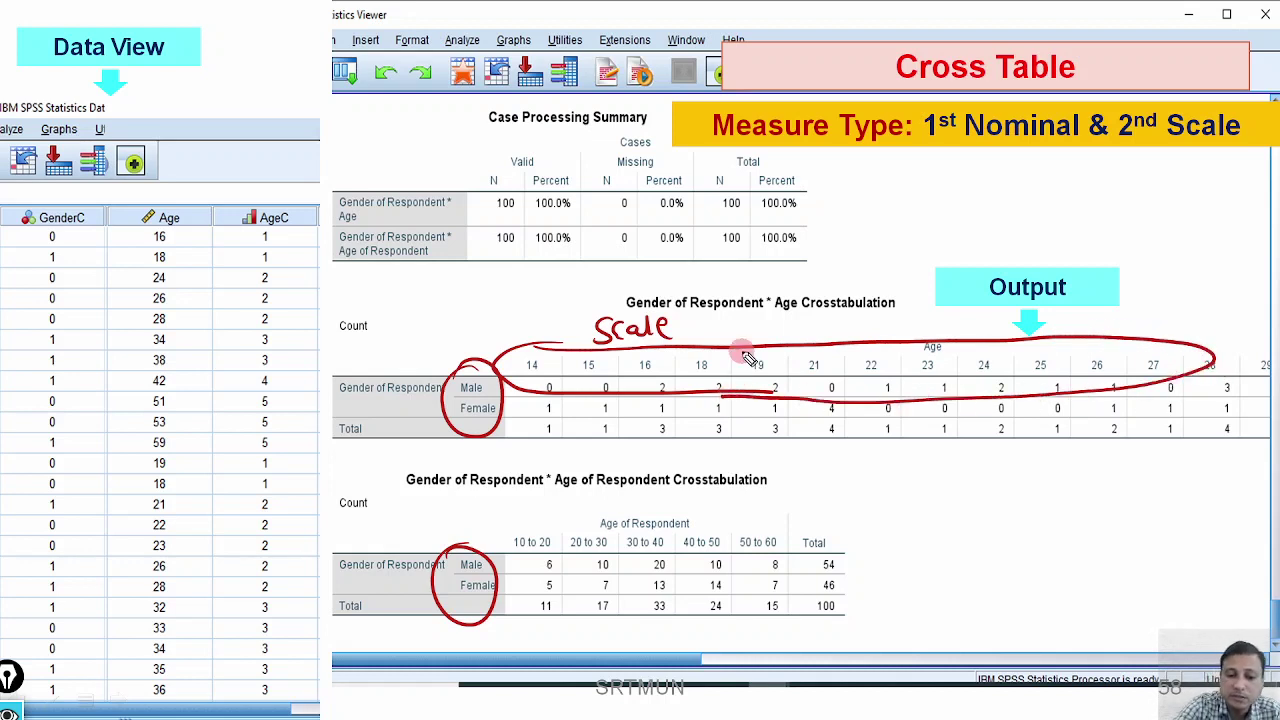
key("e")
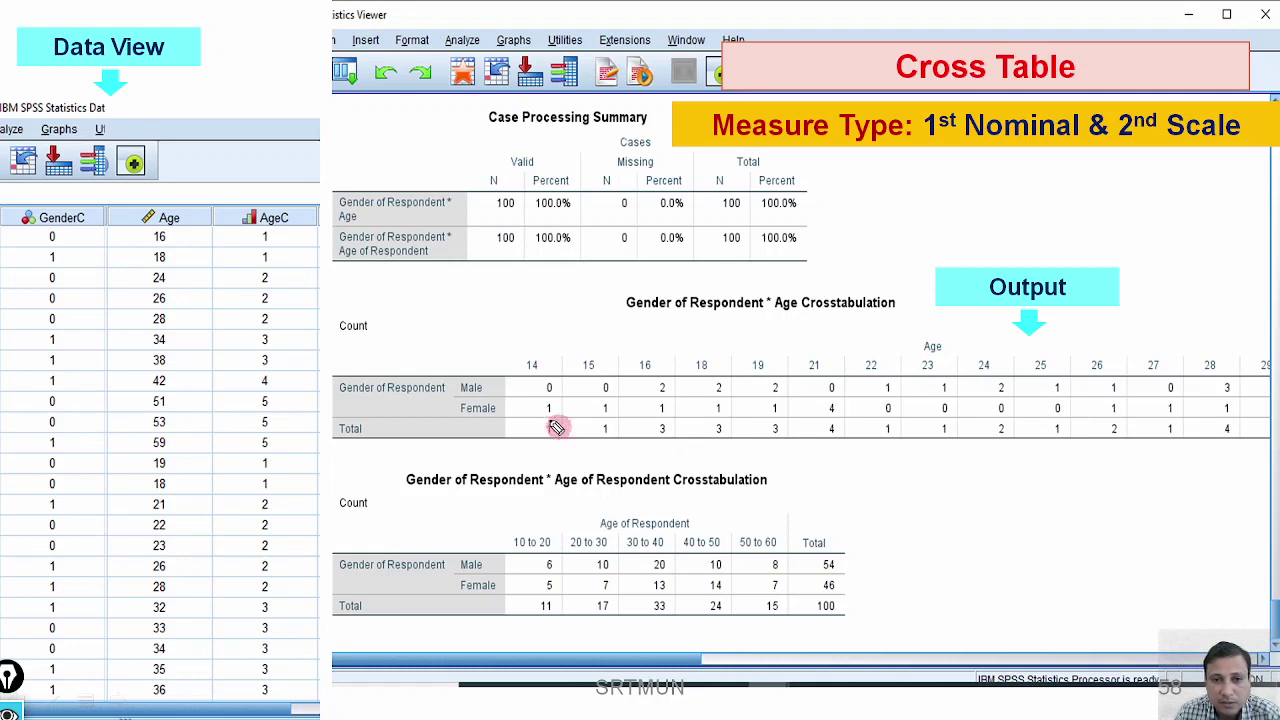
mouse_move(551, 392)
left_mouse_down()
mouse_move(535, 410)
mouse_move(547, 394)
left_mouse_up()
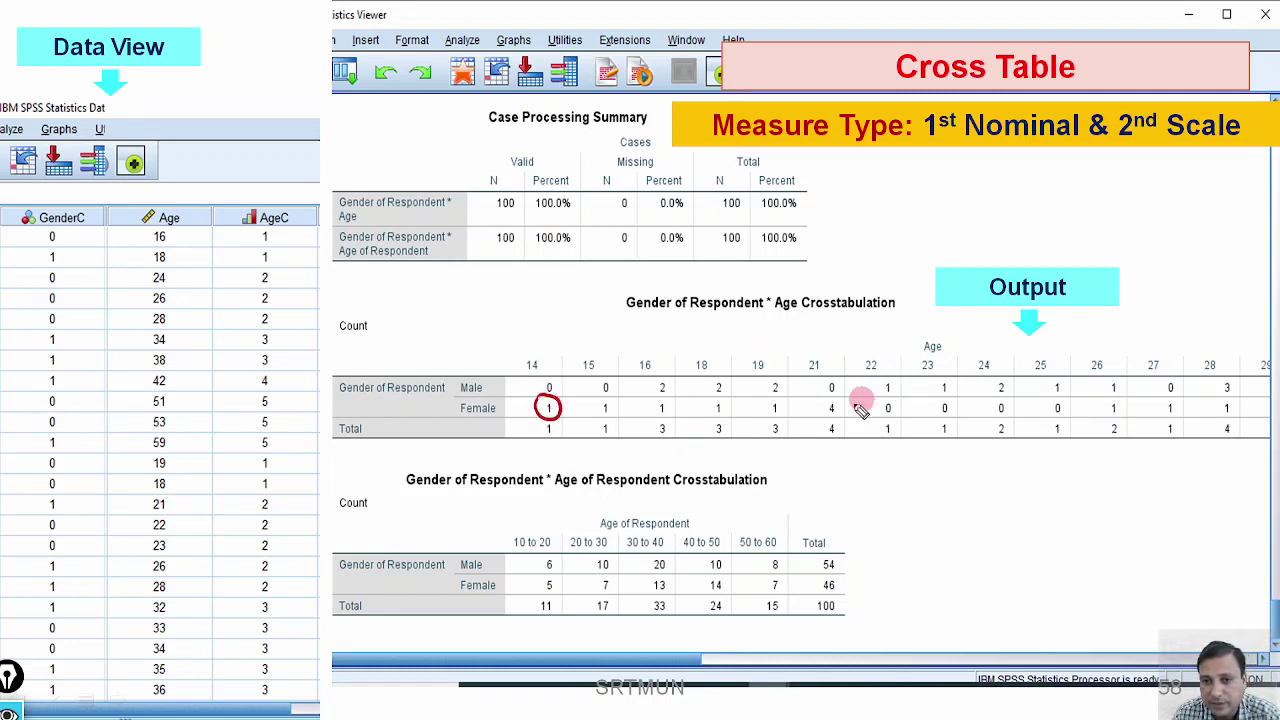
left_click_drag(836, 402, 832, 398)
mouse_move(816, 352)
left_mouse_down()
mouse_move(810, 368)
mouse_move(838, 370)
left_mouse_up()
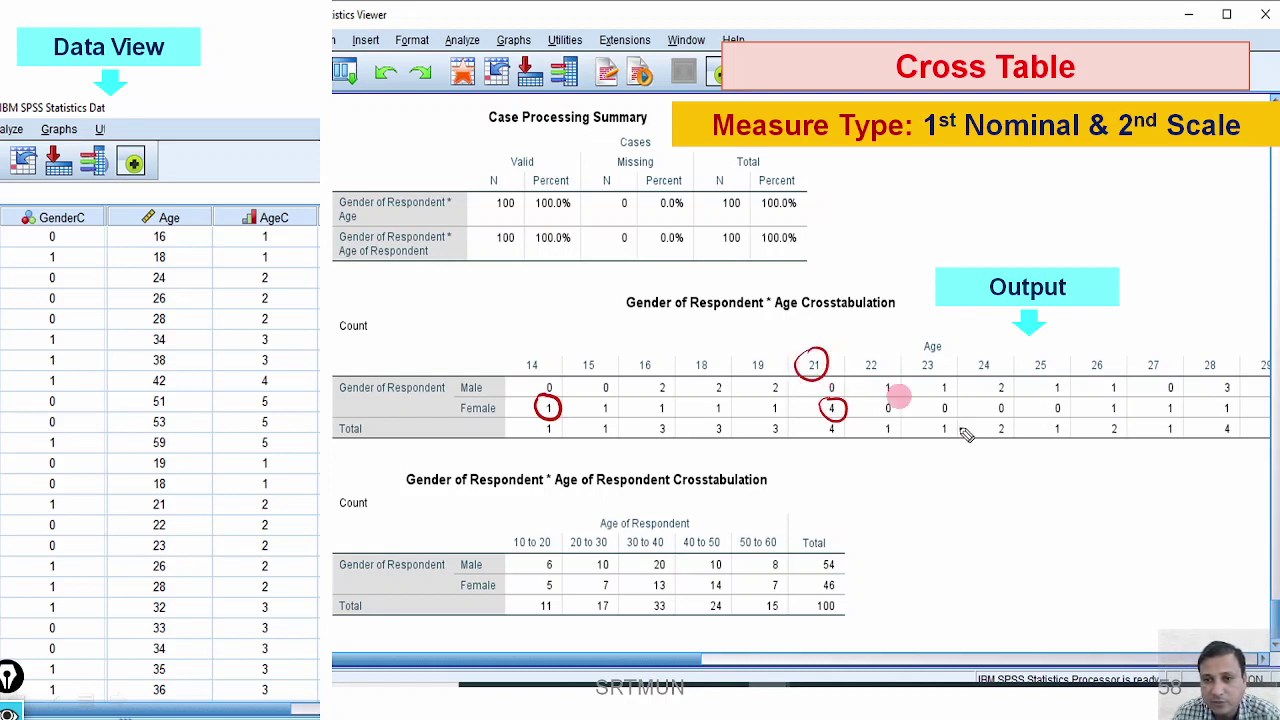
mouse_move(1112, 453)
left_mouse_down()
mouse_move(1214, 457)
mouse_move(1202, 470)
left_mouse_up()
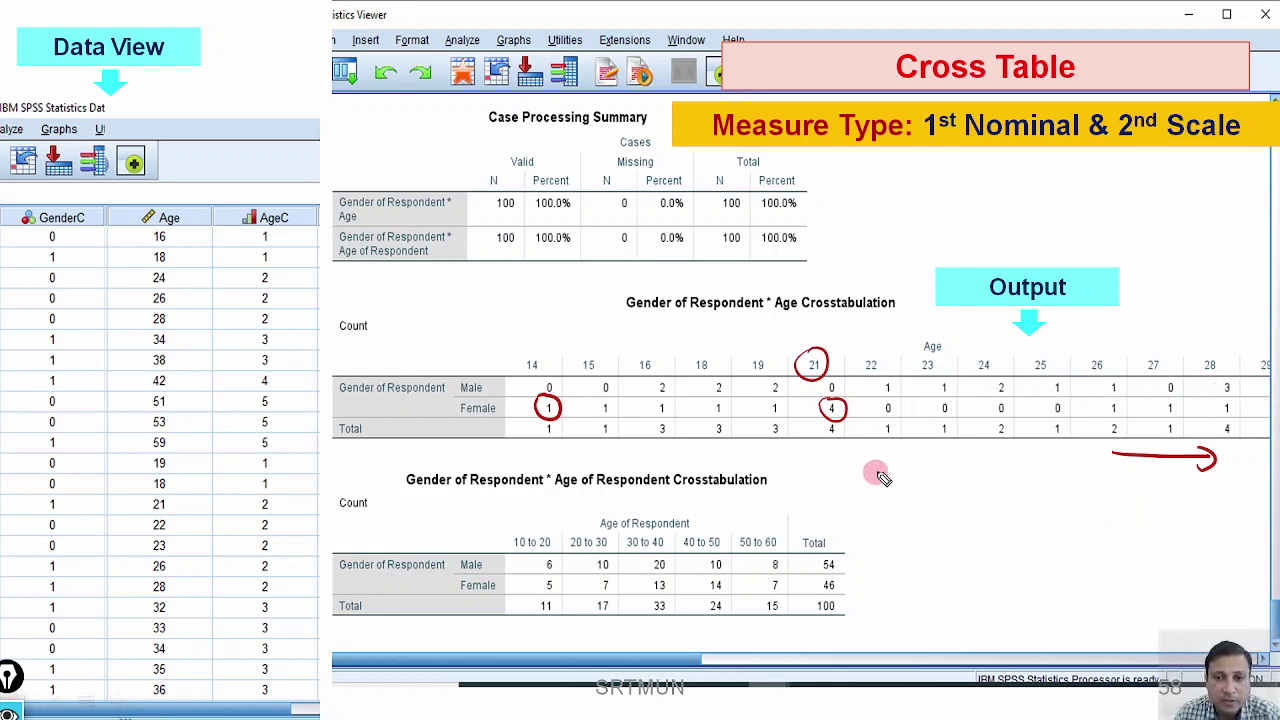
Examine the Gender of Respondent by Age of Respondent crosstabulation, checking the age groups, totals, males aged 30 to 40 and females aged 50 to 60.
mouse_move(468, 548)
left_mouse_down()
mouse_move(434, 570)
mouse_move(479, 628)
mouse_move(462, 550)
left_mouse_up()
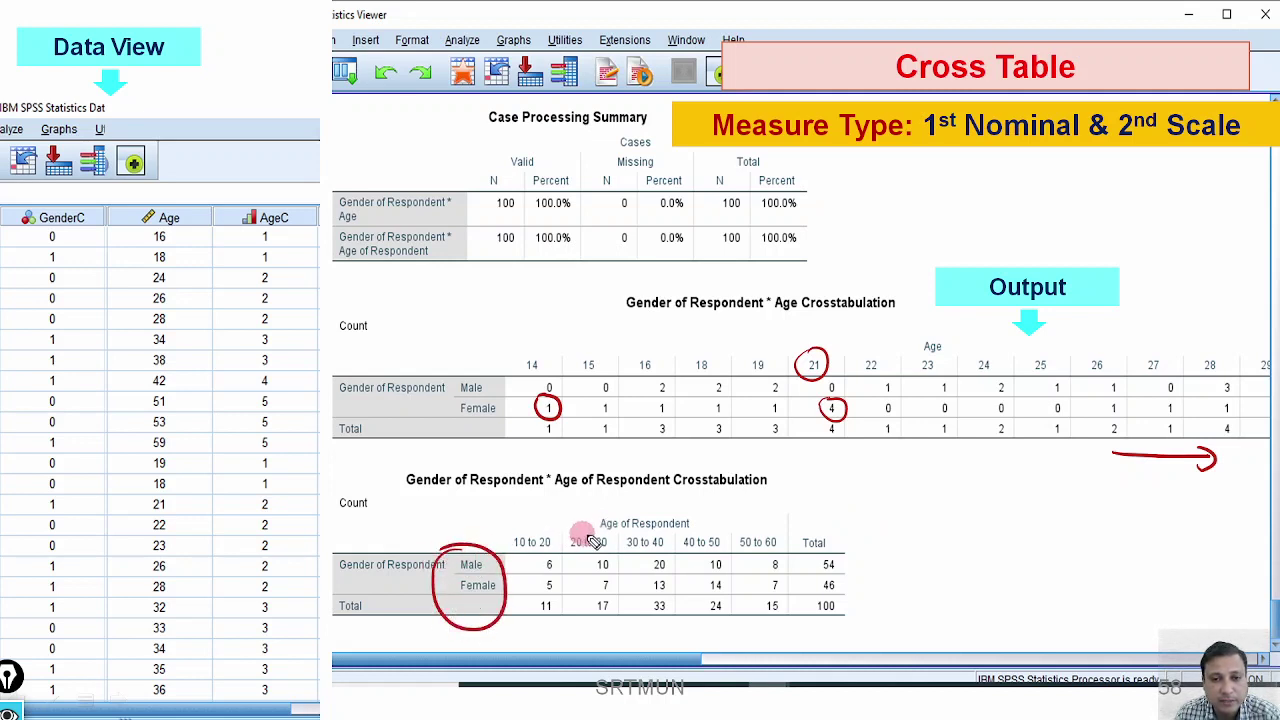
mouse_move(583, 514)
left_mouse_down()
mouse_move(512, 528)
mouse_move(617, 512)
mouse_move(777, 514)
mouse_move(843, 526)
mouse_move(843, 540)
left_mouse_up()
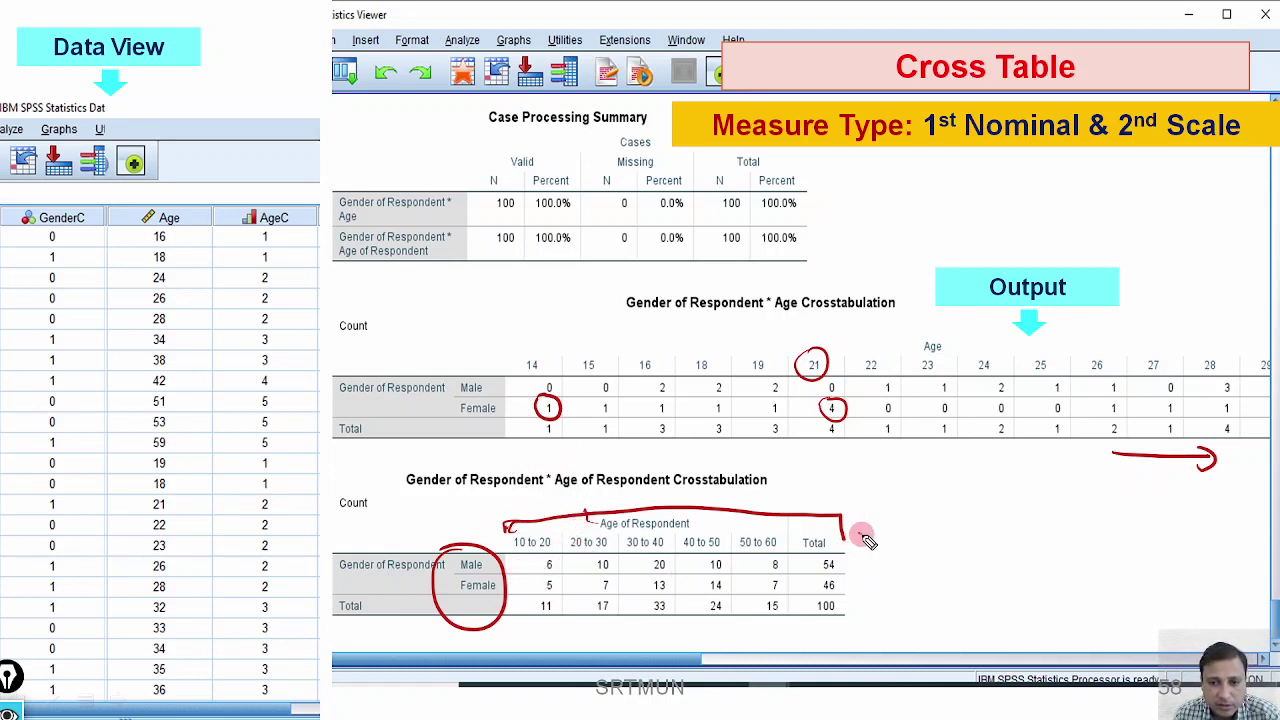
mouse_move(862, 535)
left_mouse_down()
mouse_move(878, 600)
mouse_move(857, 622)
left_mouse_up()
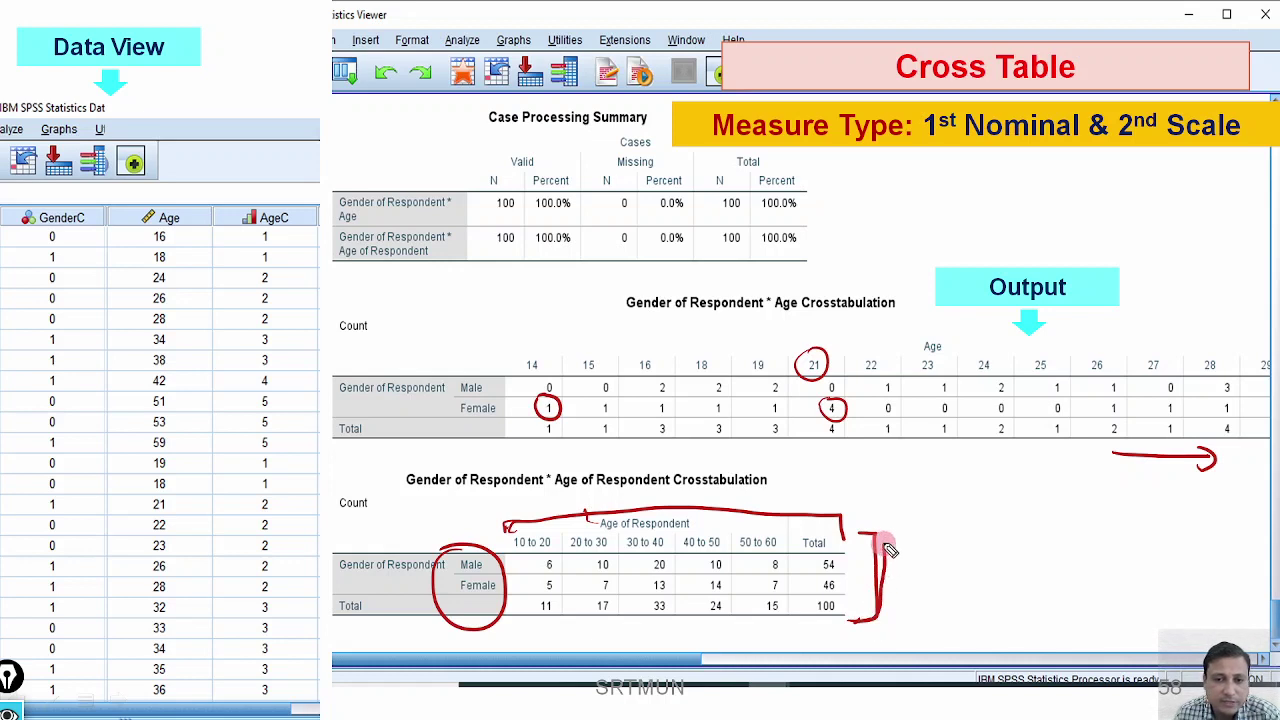
left_click_drag(866, 522, 838, 633)
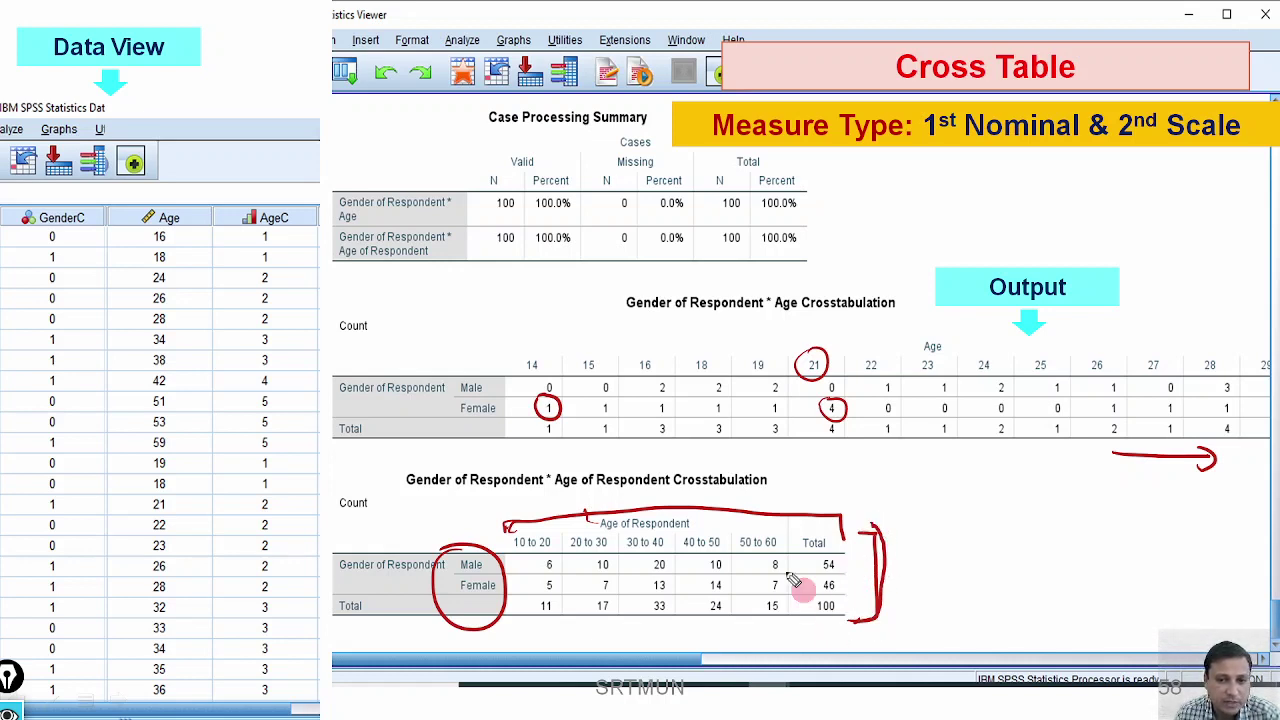
mouse_move(666, 572)
left_mouse_down()
mouse_move(645, 574)
mouse_move(644, 556)
mouse_move(672, 560)
mouse_move(660, 556)
left_mouse_up()
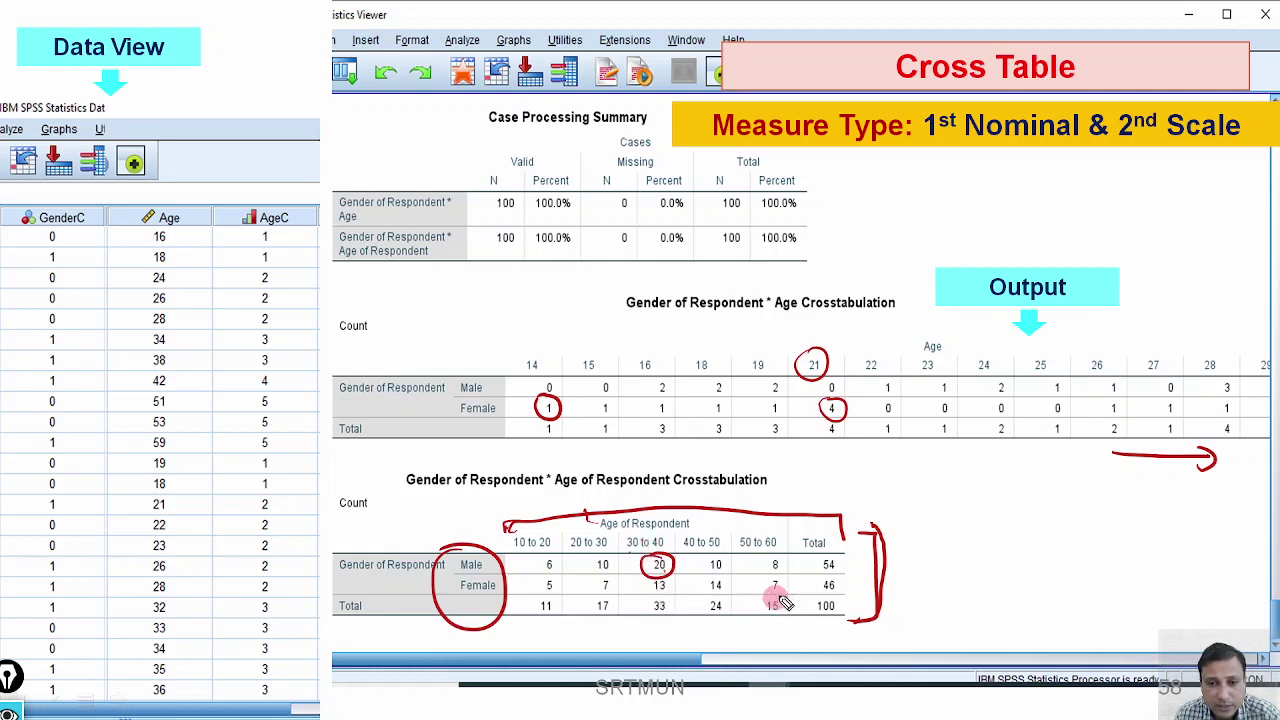
left_click_drag(776, 589, 772, 577)
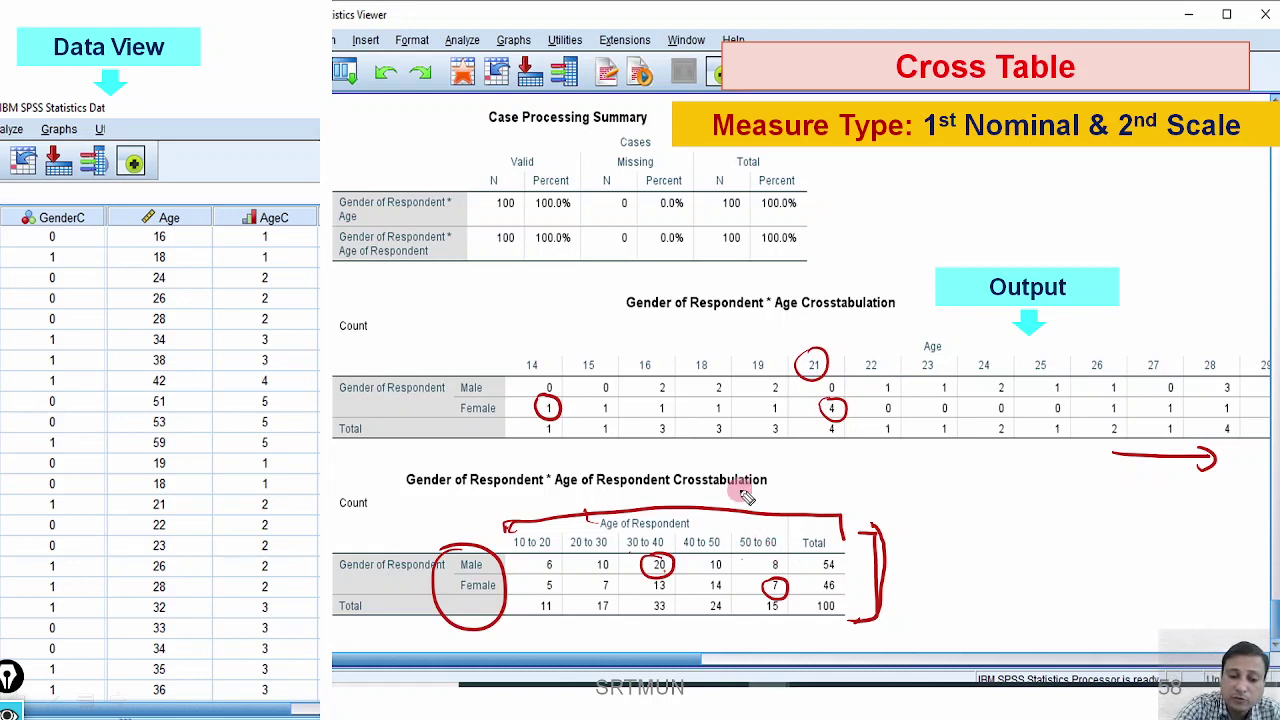
key("e")
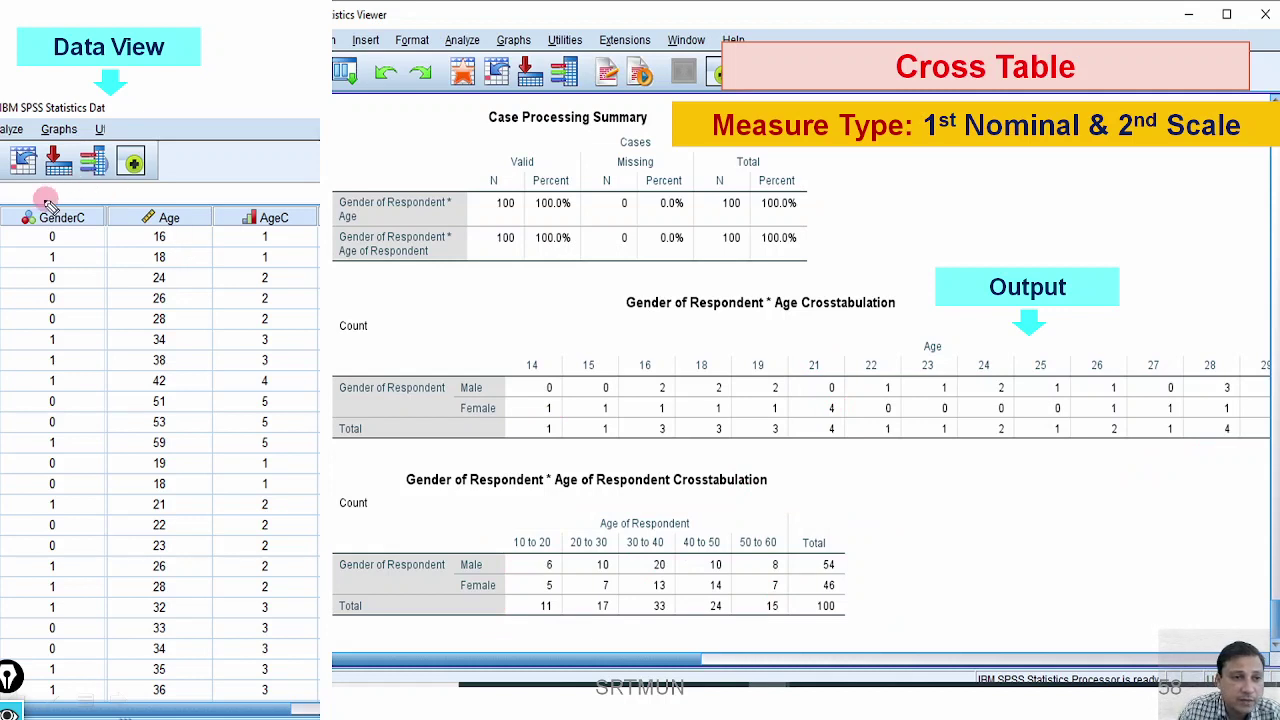
Compare the measurement types of GenderC, Age and AgeC in the data to judge which pairing suits a cross table.
mouse_move(50, 192)
left_mouse_down()
mouse_move(15, 203)
mouse_move(72, 210)
left_mouse_up()
mouse_move(171, 189)
left_mouse_down()
mouse_move(167, 238)
mouse_move(205, 200)
left_mouse_up()
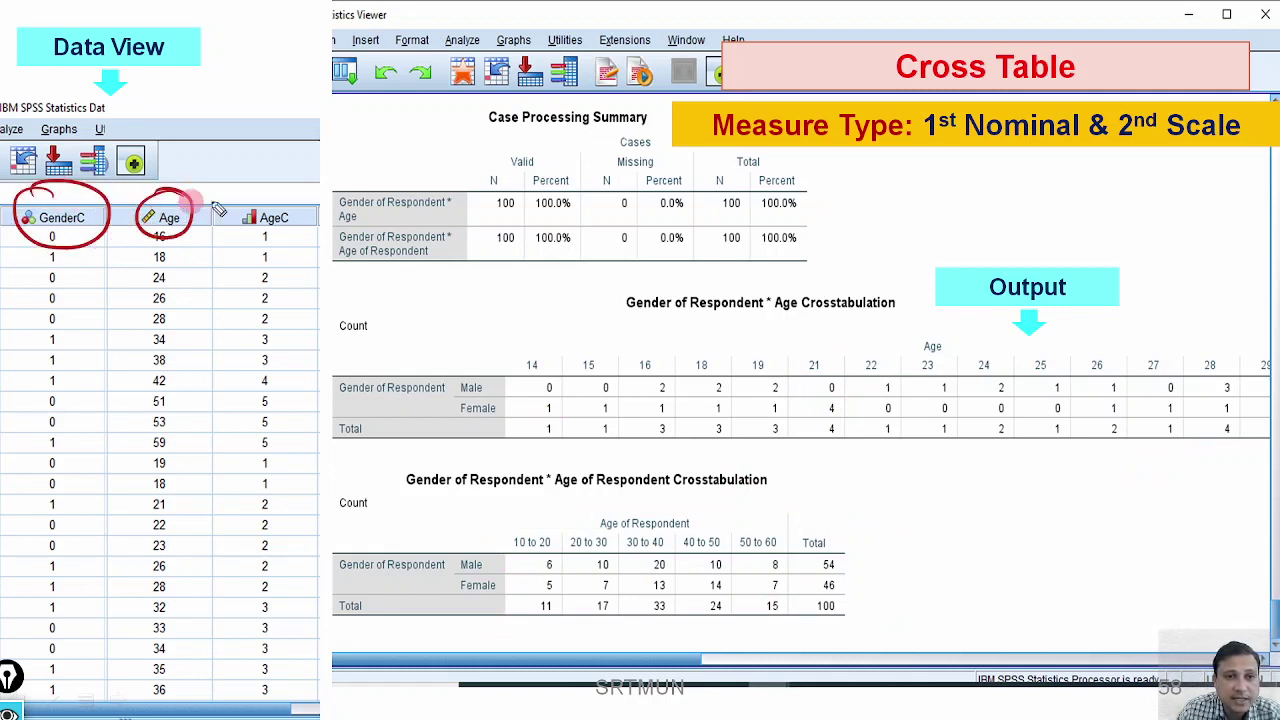
mouse_move(290, 188)
left_mouse_down()
mouse_move(245, 190)
mouse_move(248, 205)
left_mouse_up()
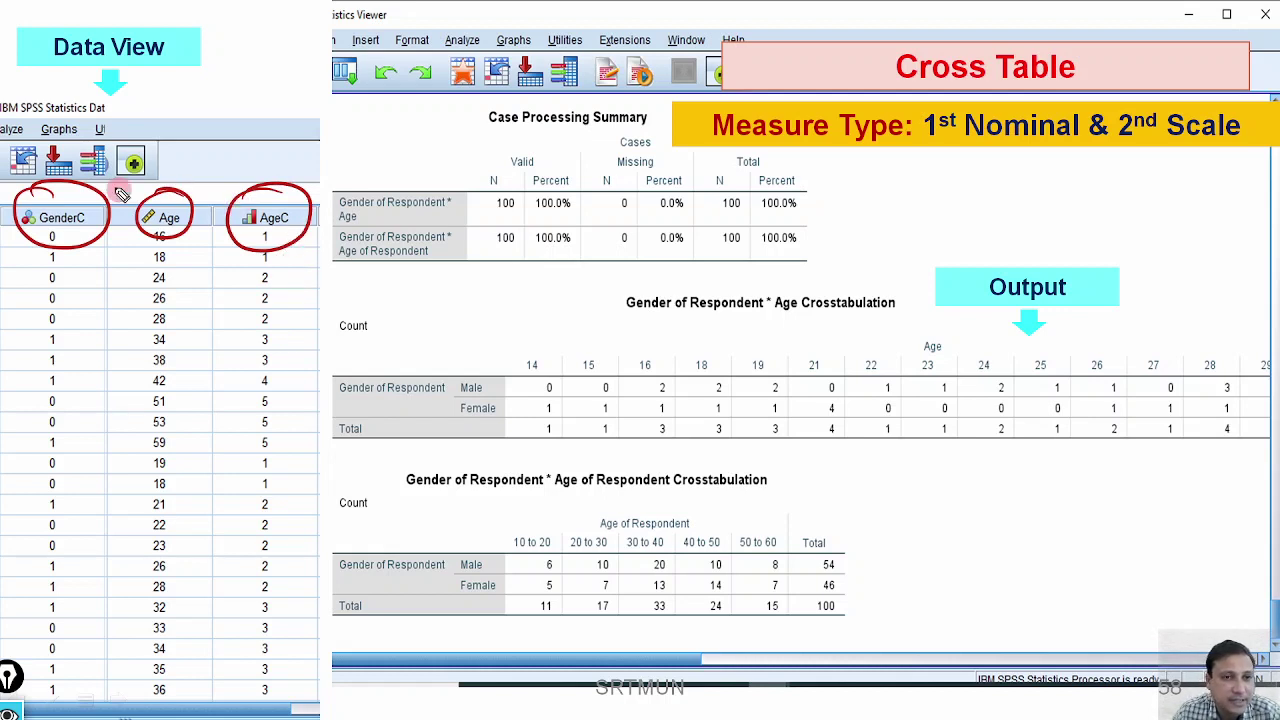
mouse_move(76, 190)
left_mouse_down()
mouse_move(127, 137)
mouse_move(186, 131)
mouse_move(262, 188)
left_mouse_up()
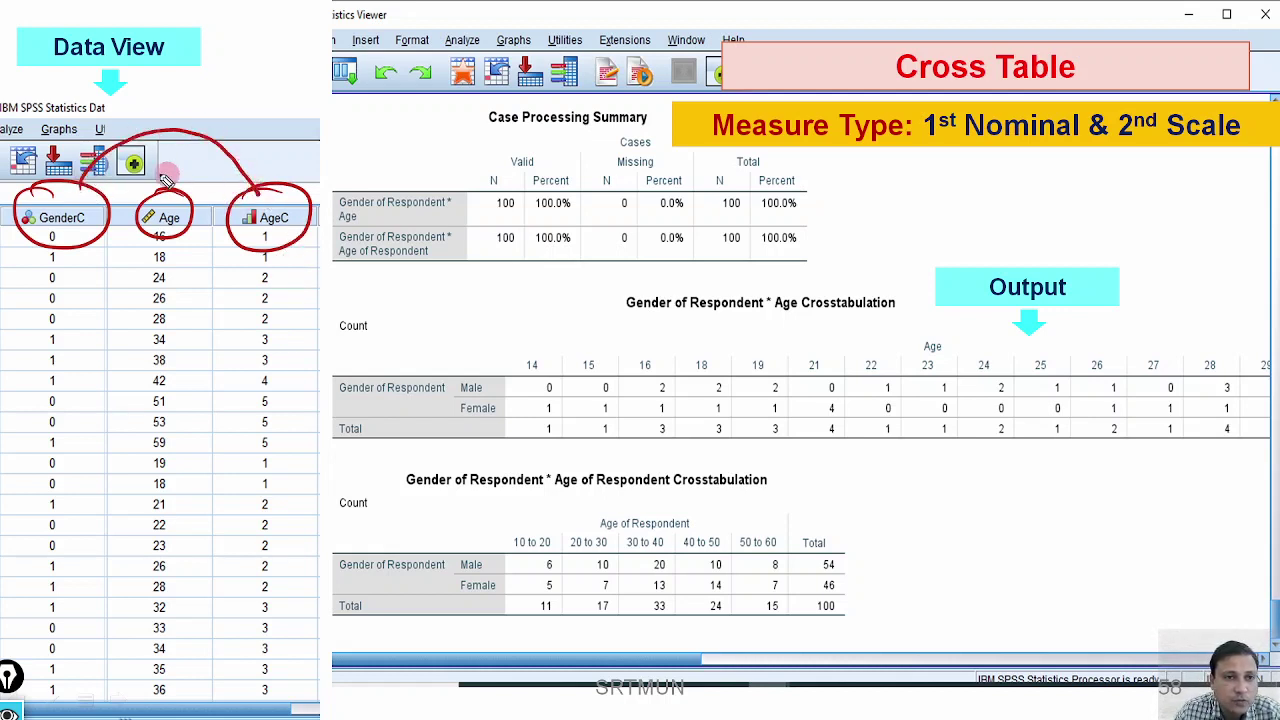
mouse_move(180, 200)
left_mouse_down()
mouse_move(188, 184)
mouse_move(178, 214)
left_mouse_up()
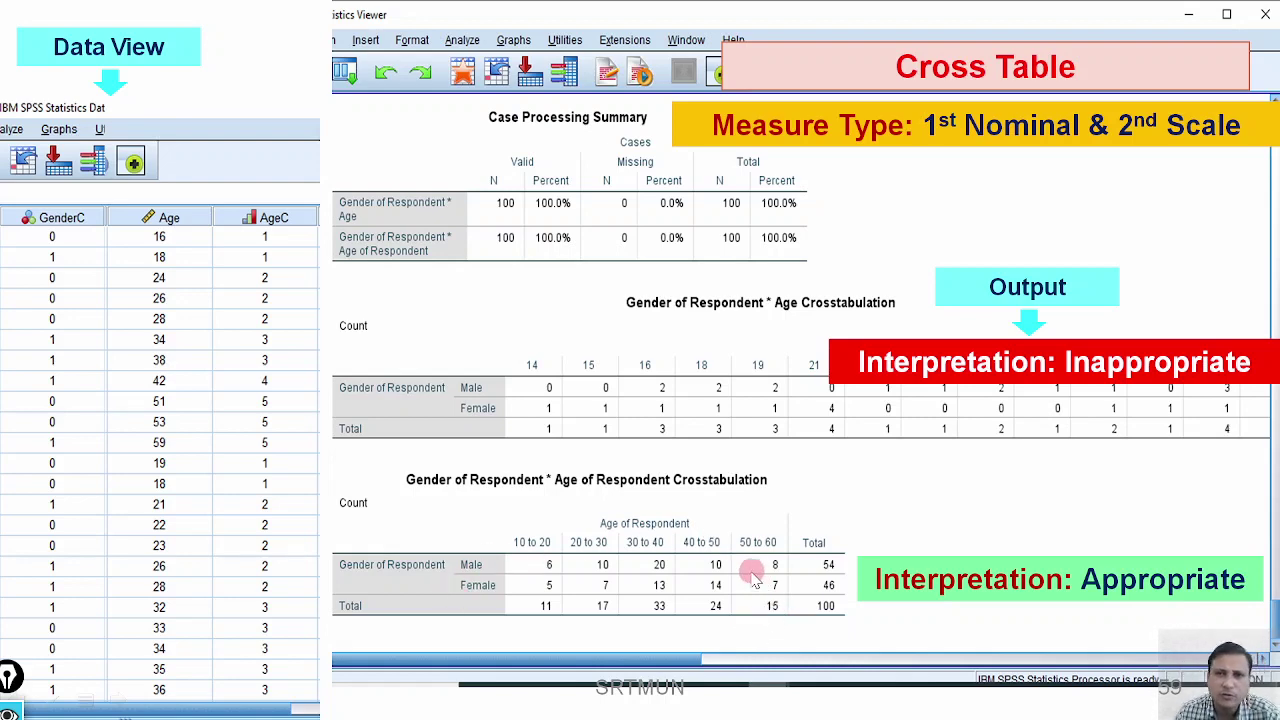
Start an Explore analysis with Gender of Respondent, Level of Satisfaction, Age and Age of Respondent as the dependent variables.
left_click(681, 553)
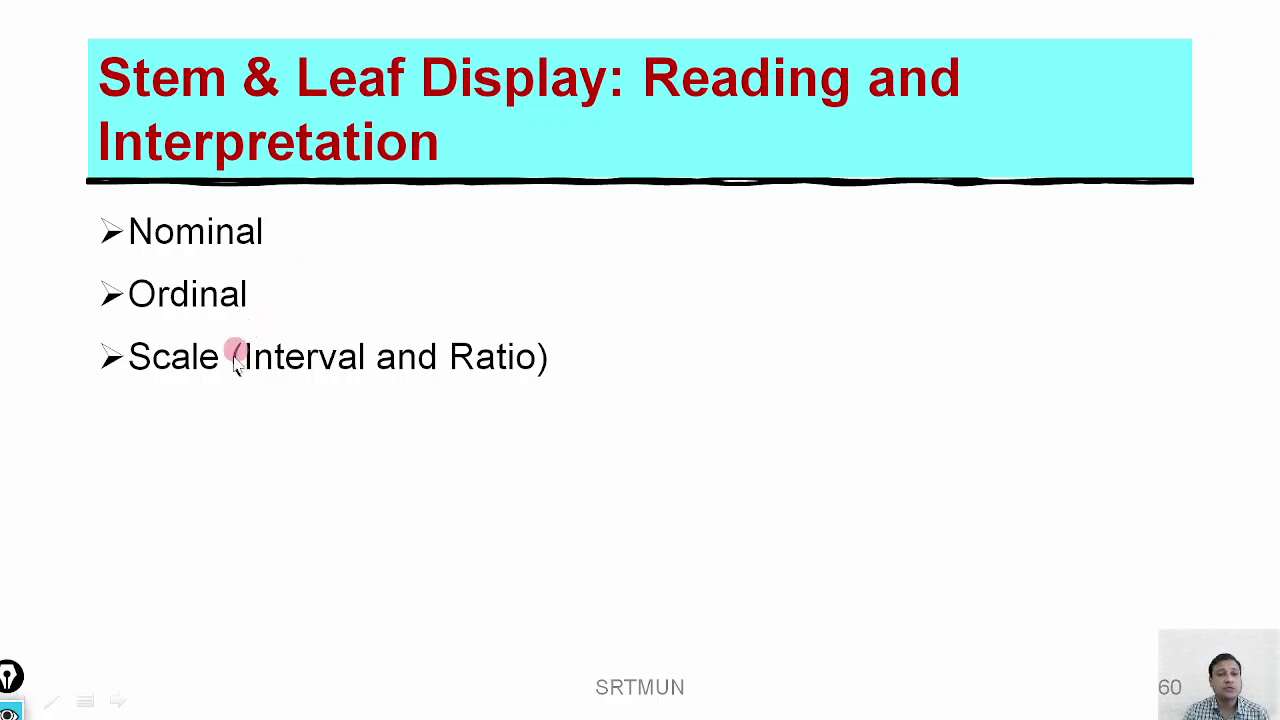
left_click(438, 440)
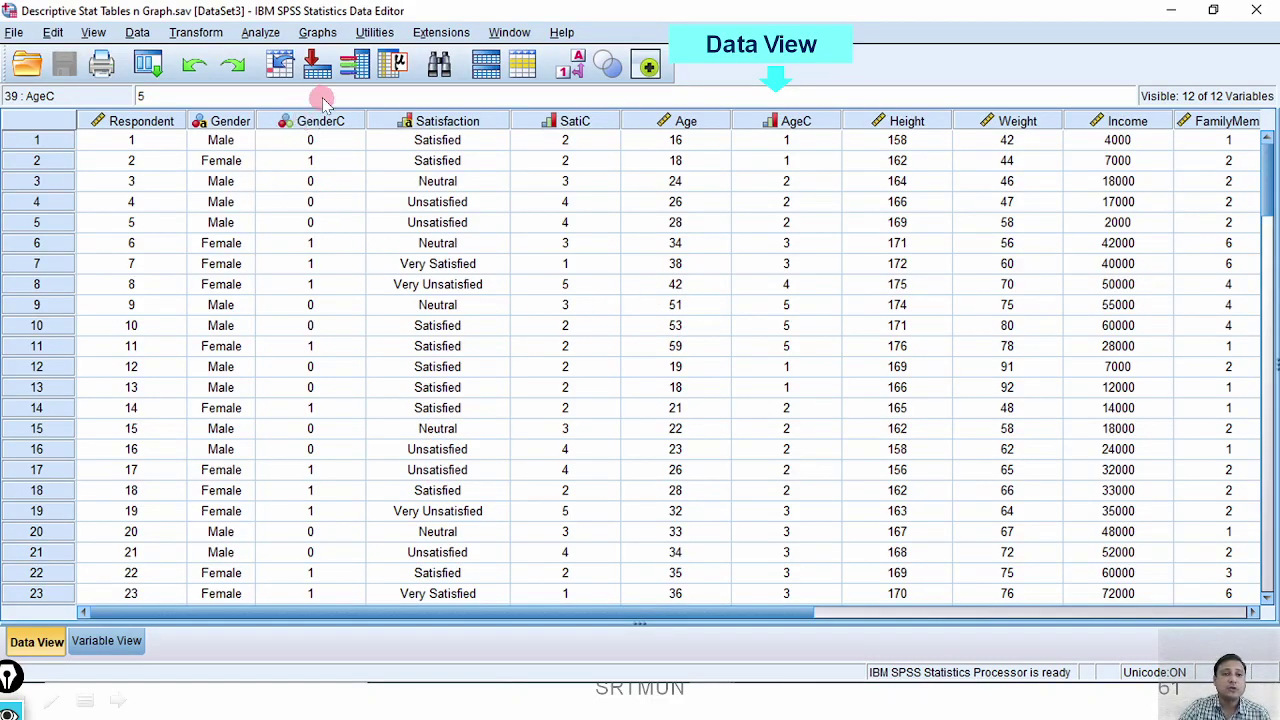
left_click(262, 38)
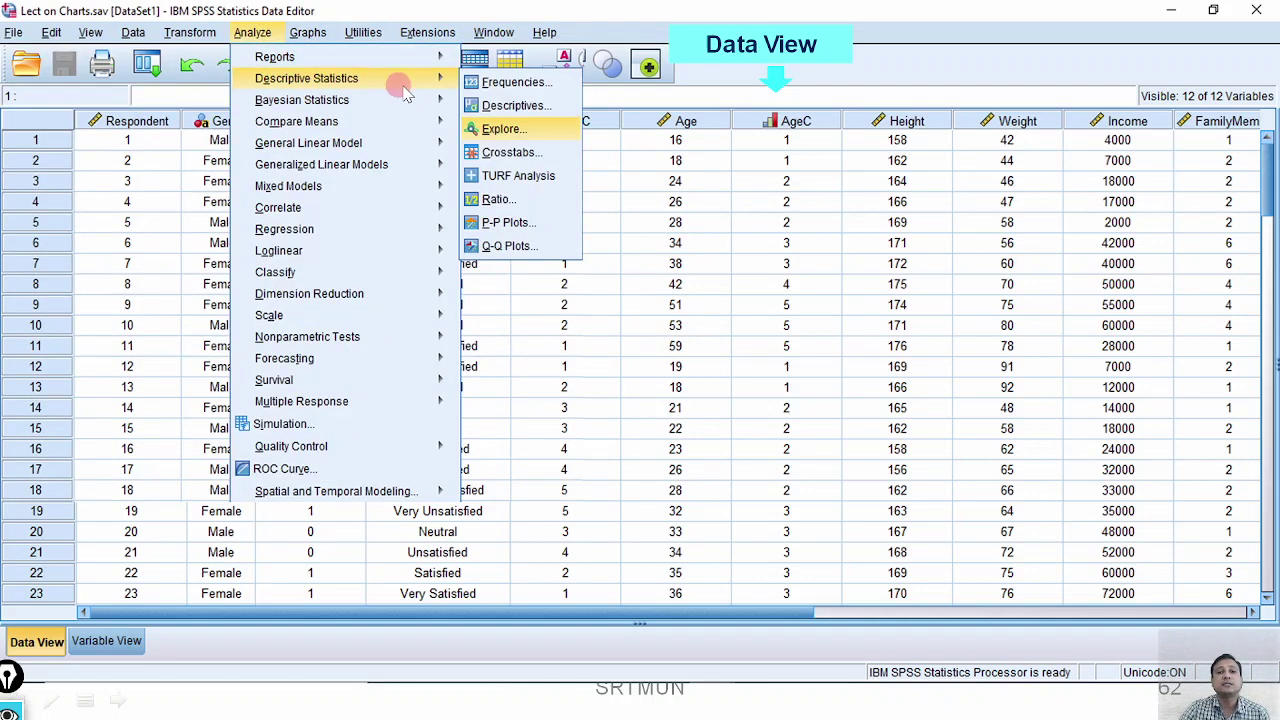
left_click(548, 137)
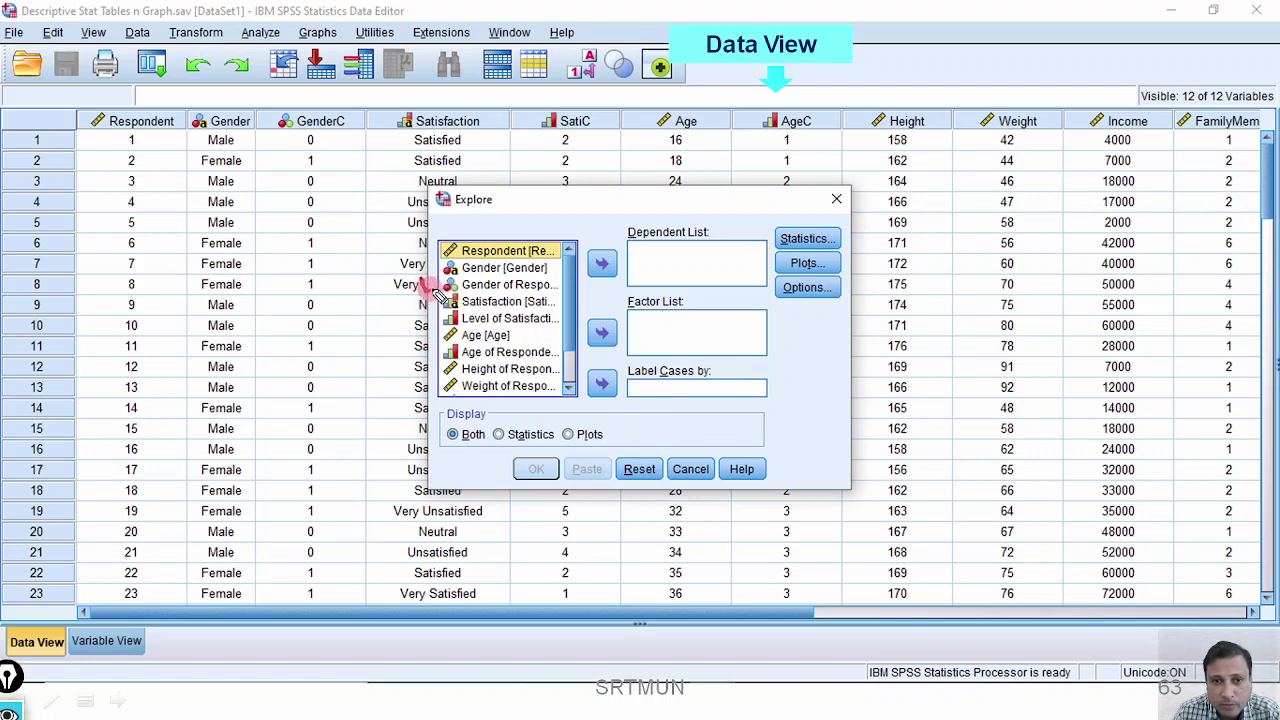
left_click_drag(422, 283, 452, 270)
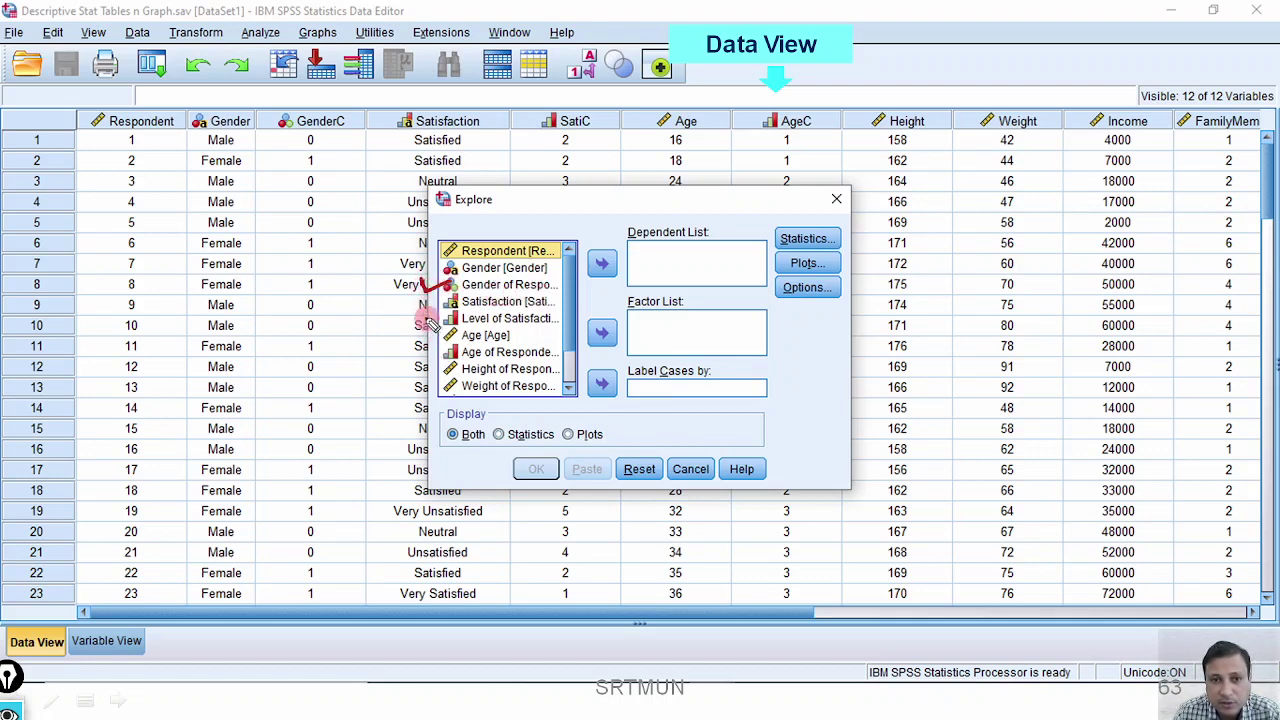
mouse_move(449, 326)
left_mouse_down()
mouse_move(455, 311)
mouse_move(456, 328)
left_mouse_up()
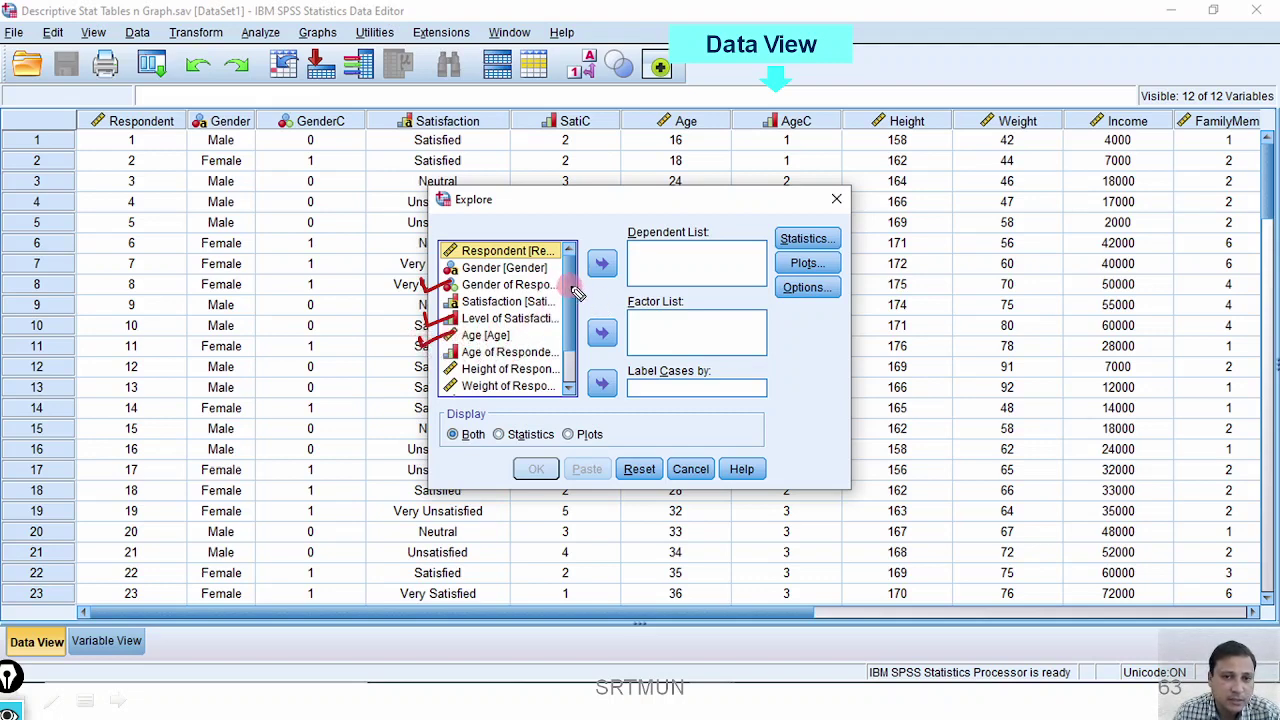
left_click_drag(572, 290, 655, 270)
left_click_drag(550, 318, 652, 280)
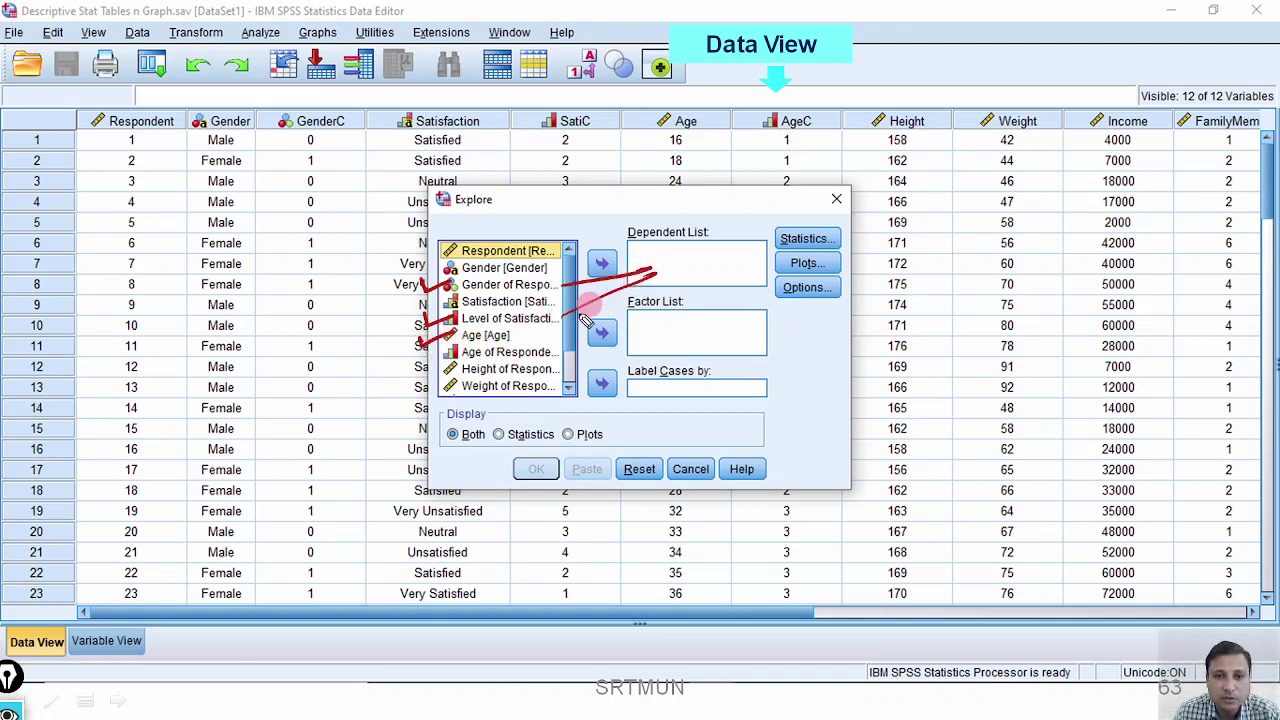
left_click_drag(530, 342, 645, 305)
key("Escape")
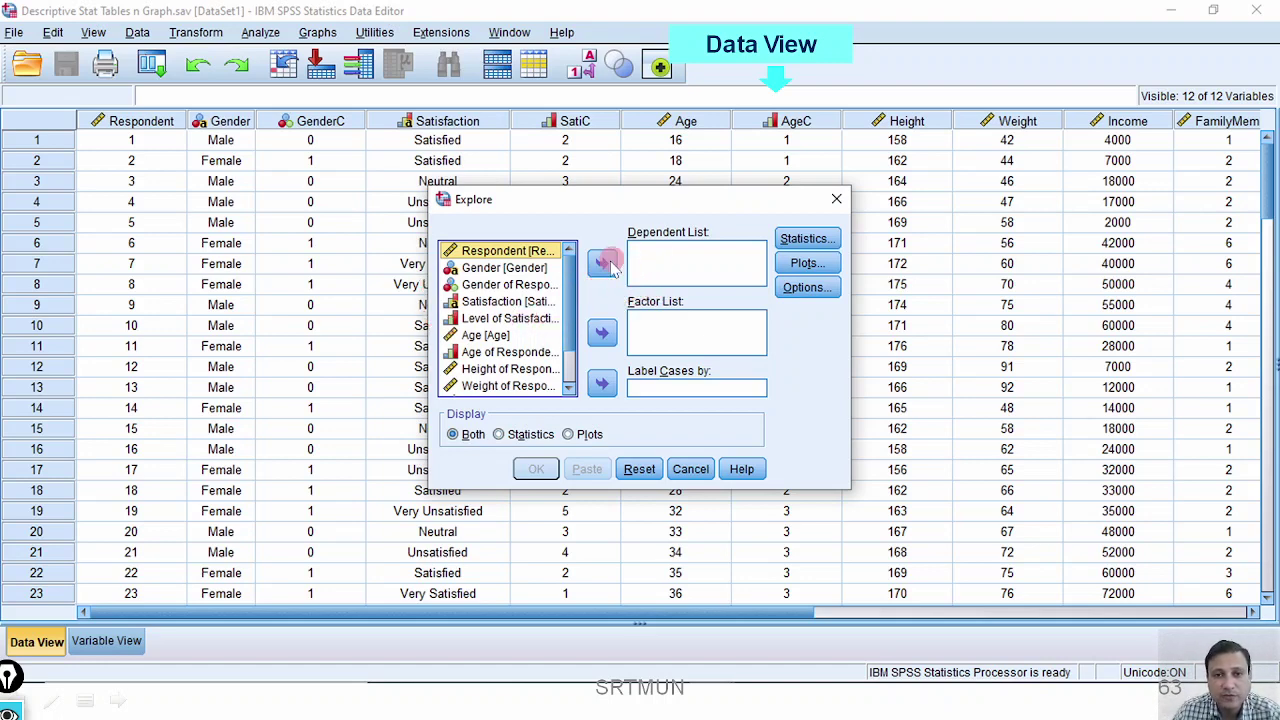
left_click(601, 264)
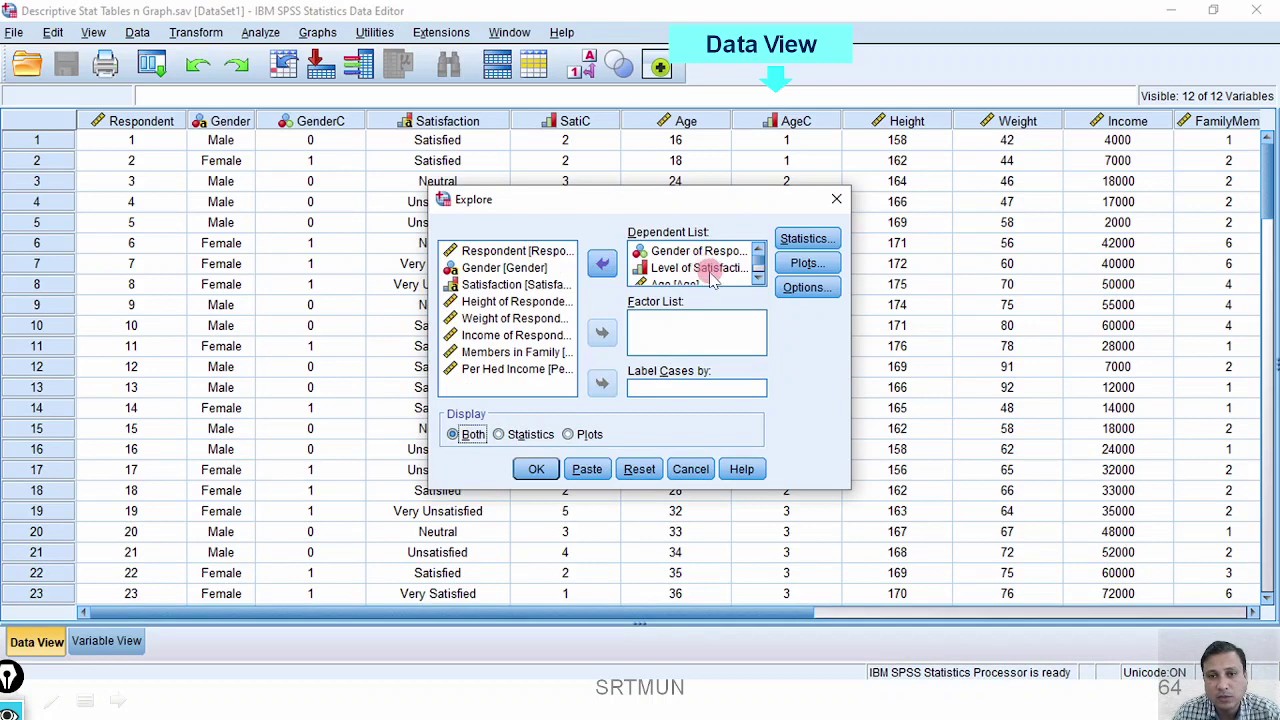
Set the Explore plots to stem-and-leaf with no boxplots, and run the analysis.
left_click(826, 265)
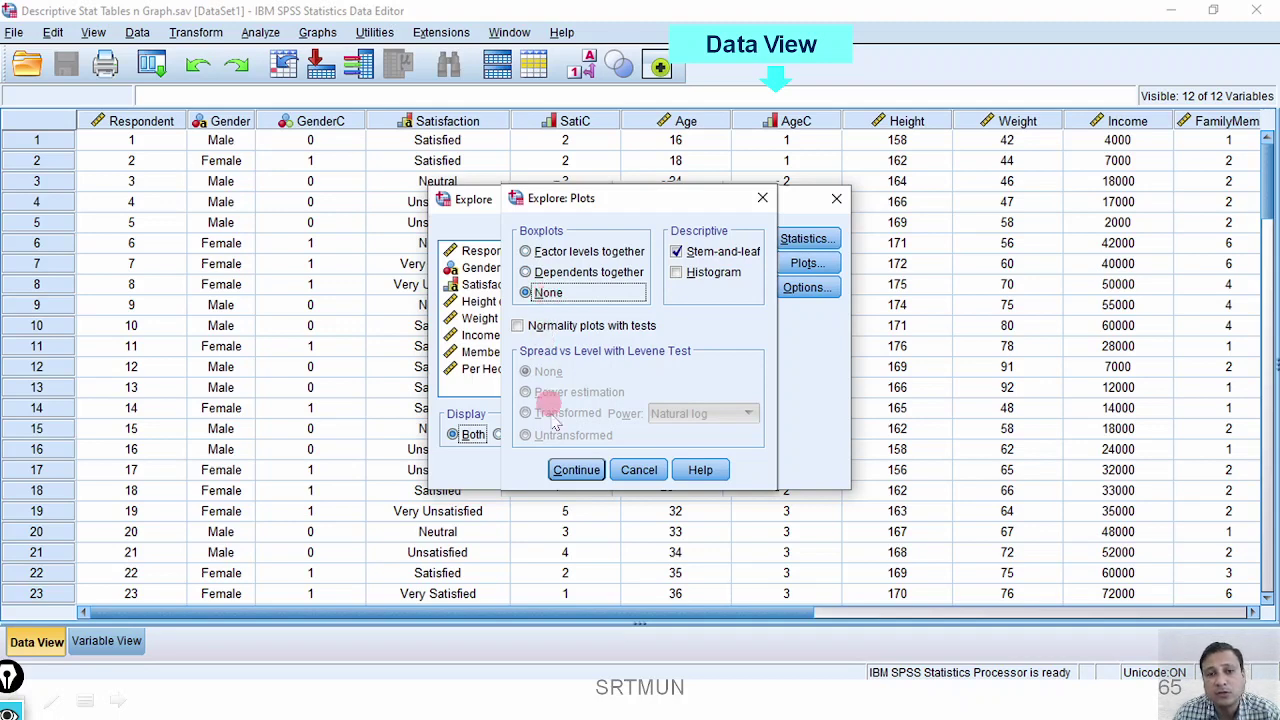
left_click(577, 470)
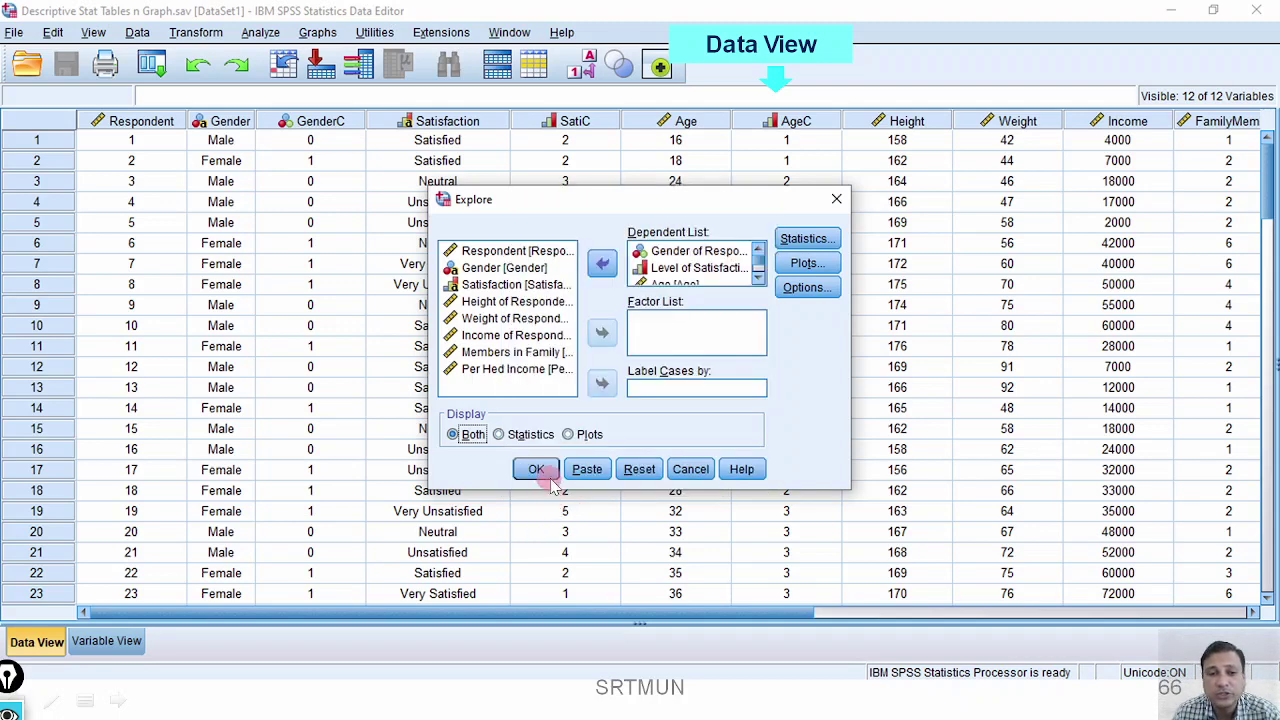
left_click(539, 469)
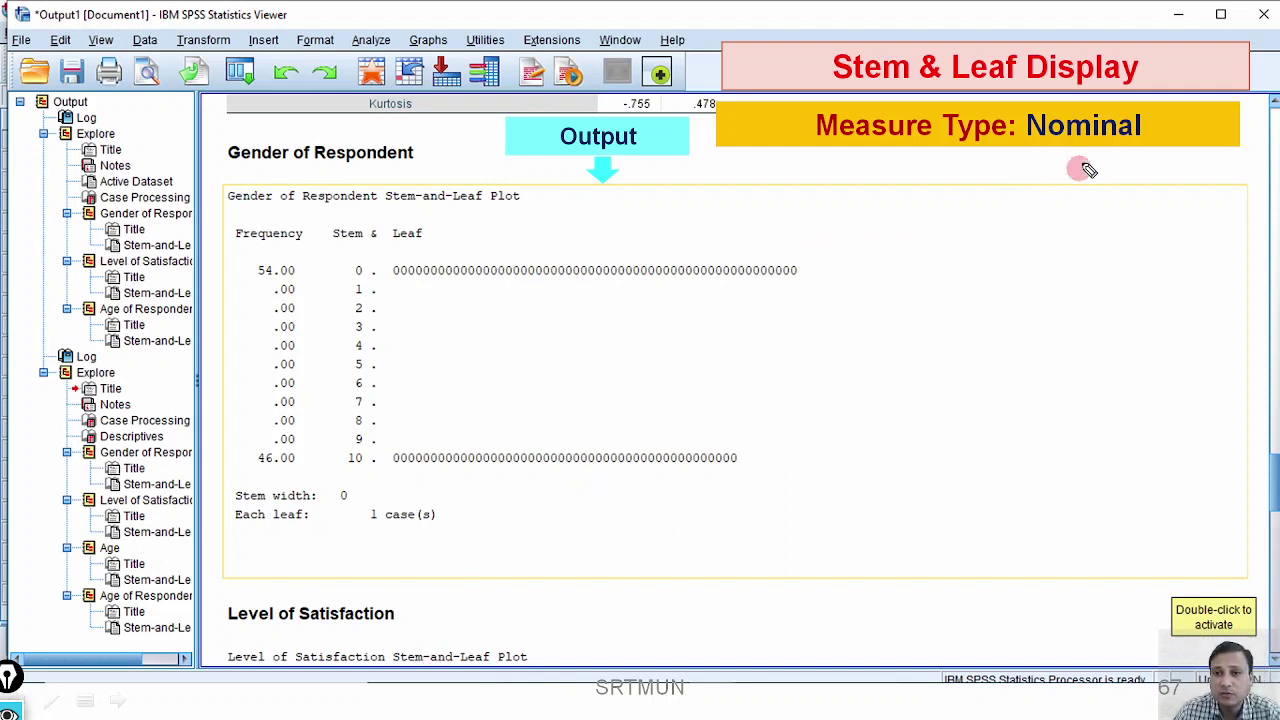
Examine the stem and leaf columns of the Gender of Respondent stem-and-leaf plot, focusing on the stem 0 row for males.
left_click_drag(1076, 164, 1116, 156)
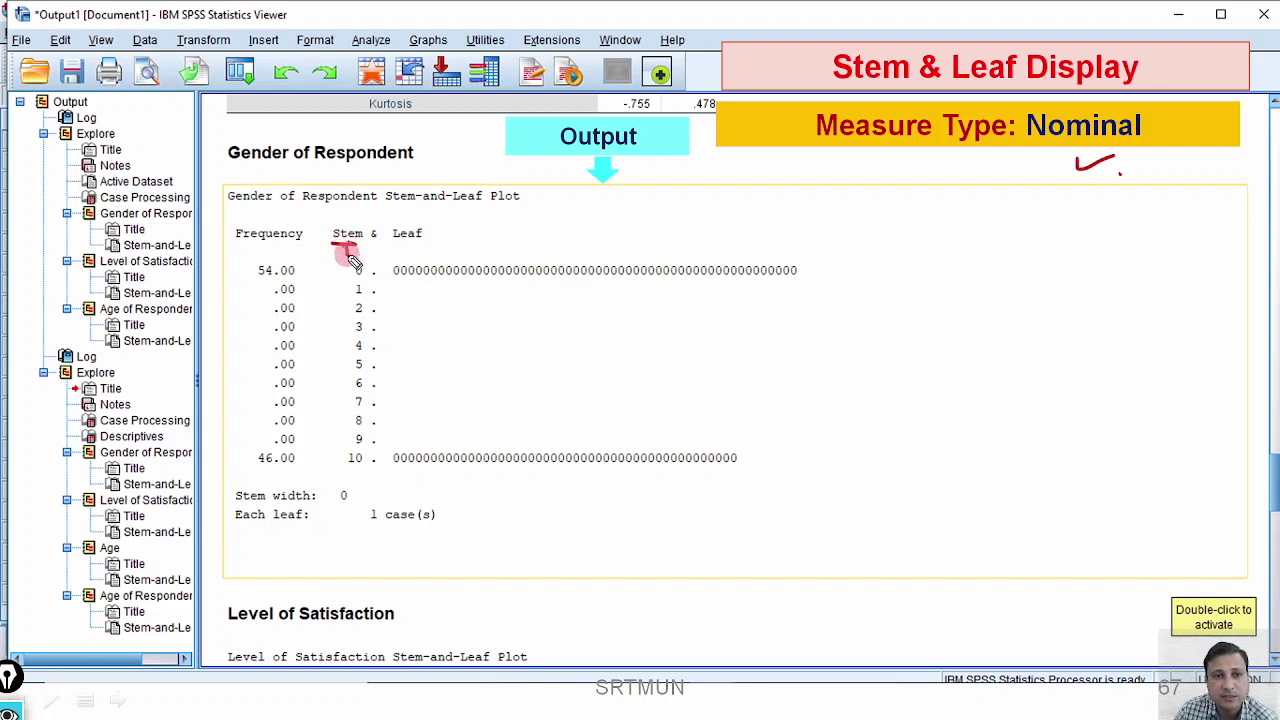
left_click_drag(346, 246, 404, 258)
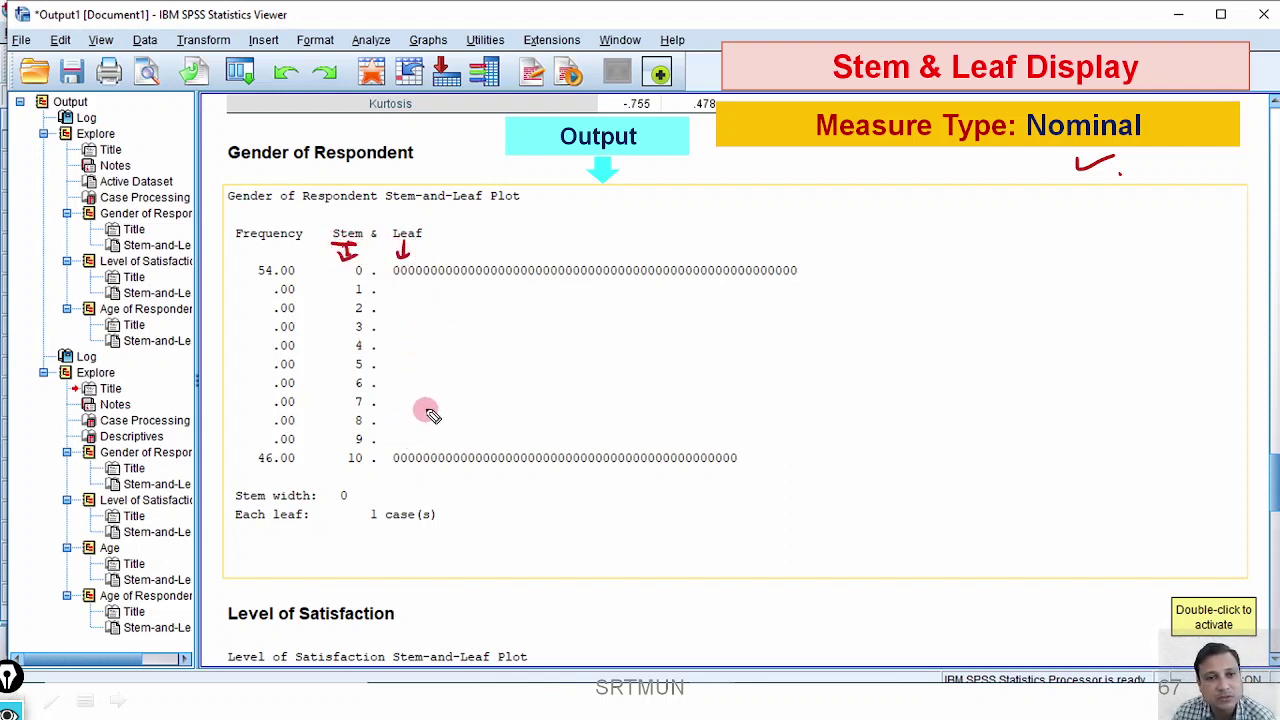
left_click_drag(342, 276, 355, 283)
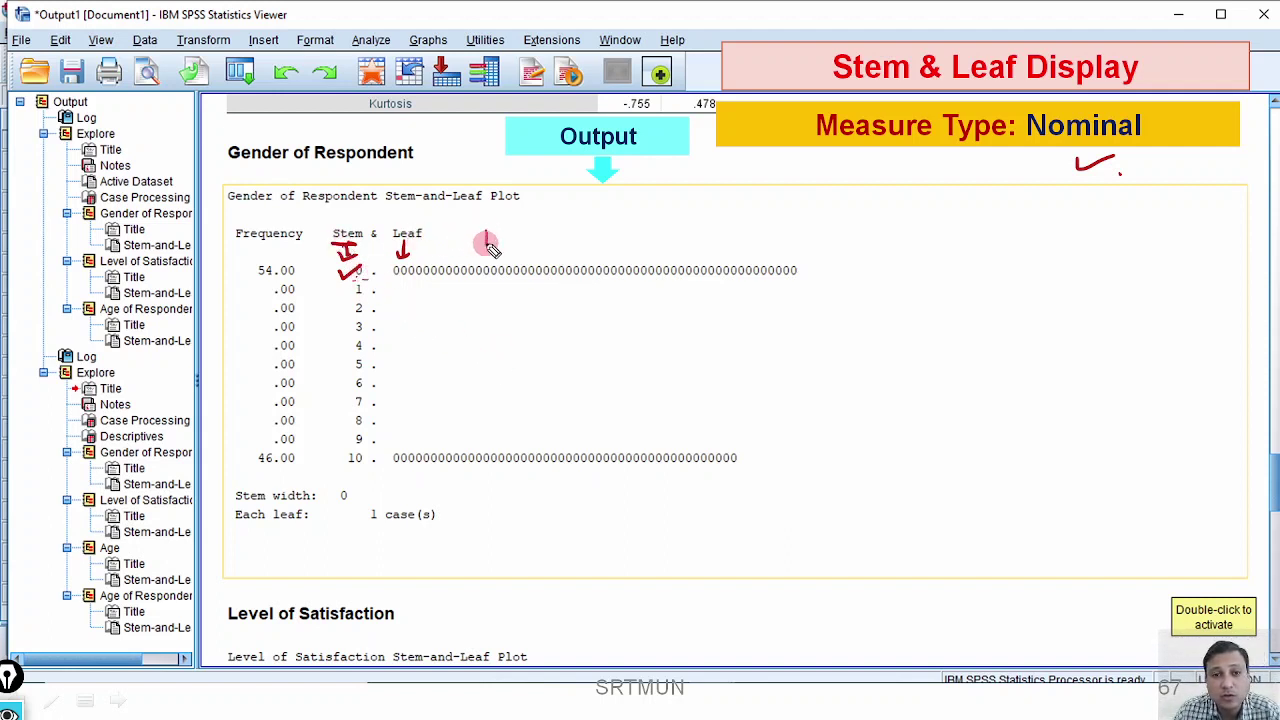
left_click_drag(486, 243, 545, 233)
left_click(564, 231)
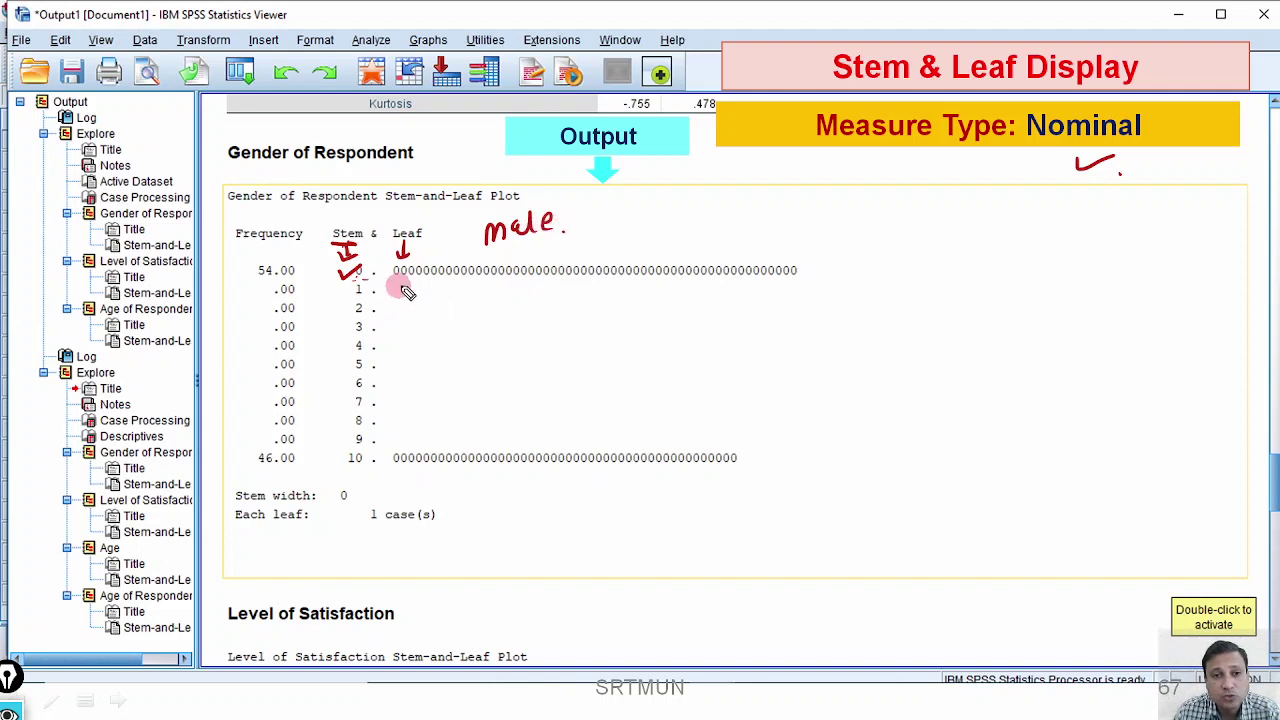
left_click_drag(415, 285, 605, 287)
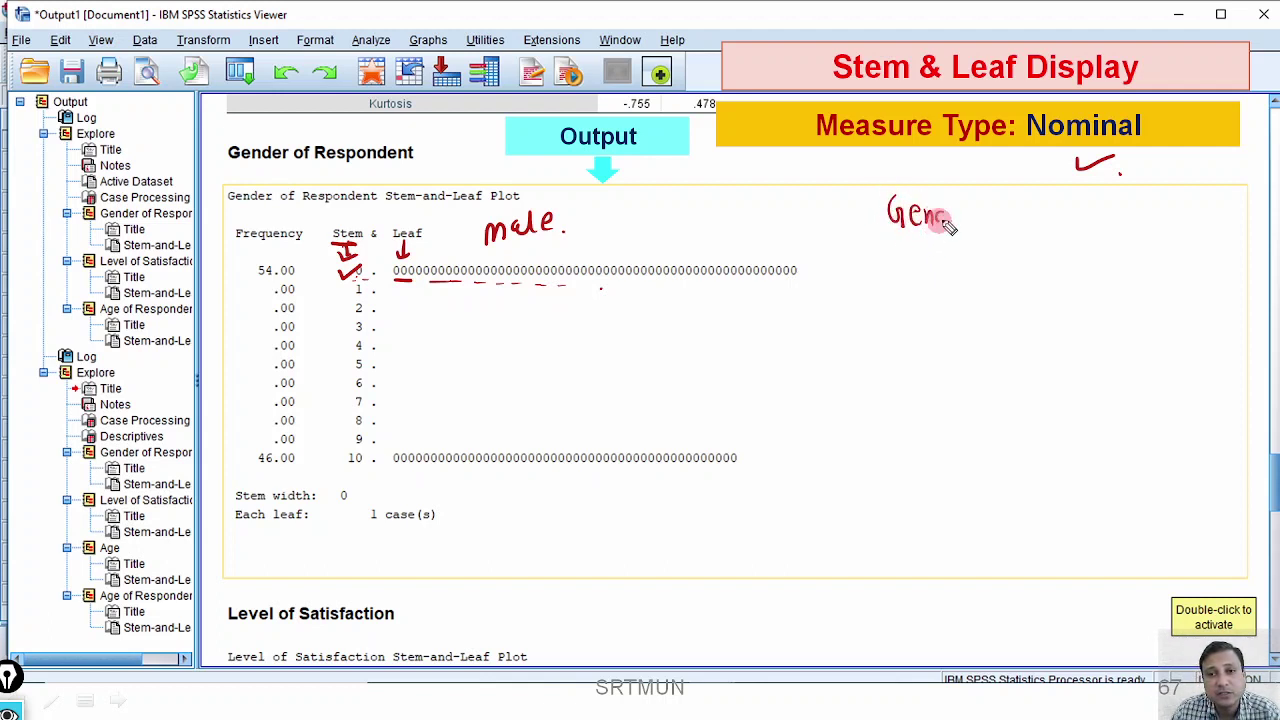
Compare the GenderC codes 0 and 1 with stems 0 and 10 of the gender plot, and check the empty stems between them.
left_click_drag(988, 228, 994, 224)
mouse_move(944, 258)
left_mouse_down()
mouse_move(940, 271)
mouse_move(944, 258)
left_mouse_up()
left_click_drag(942, 308, 943, 309)
mouse_move(935, 360)
left_mouse_down()
mouse_move(934, 574)
mouse_move(920, 628)
left_mouse_up()
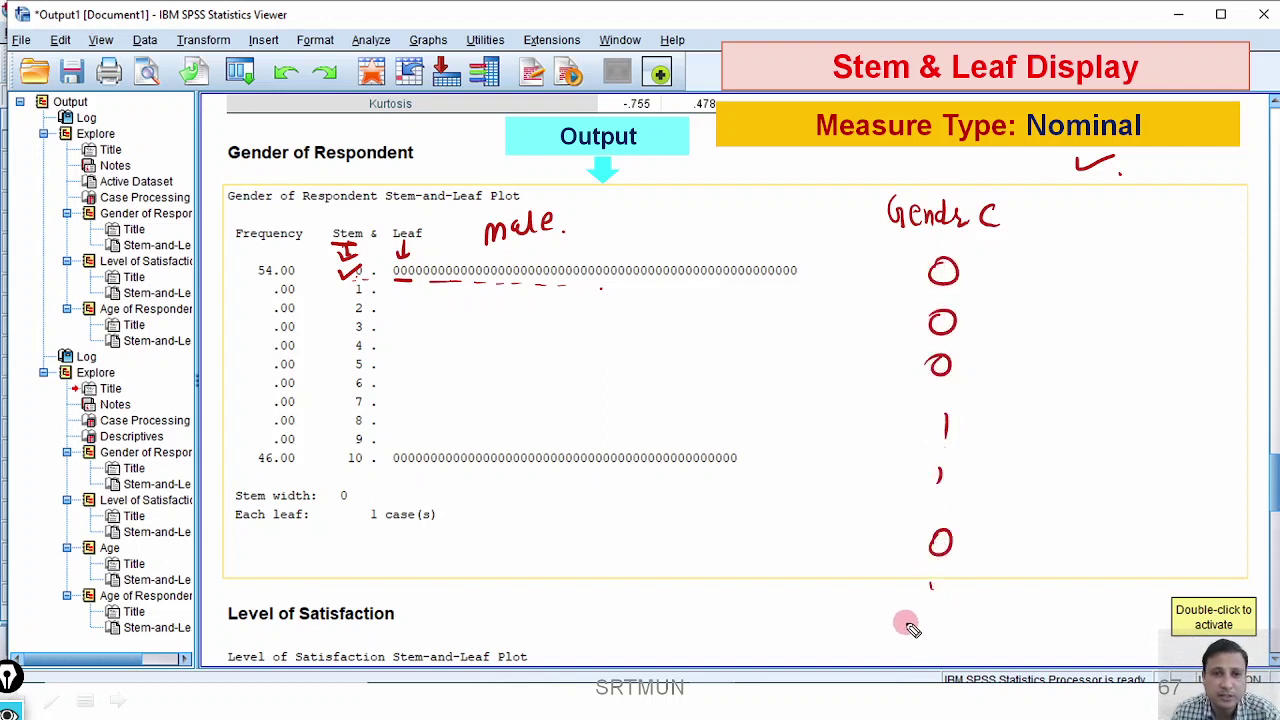
left_click(372, 470)
mouse_move(952, 415)
left_mouse_down()
mouse_move(927, 442)
mouse_move(908, 433)
mouse_move(923, 440)
mouse_move(880, 470)
mouse_move(631, 530)
mouse_move(372, 486)
mouse_move(370, 452)
left_mouse_up()
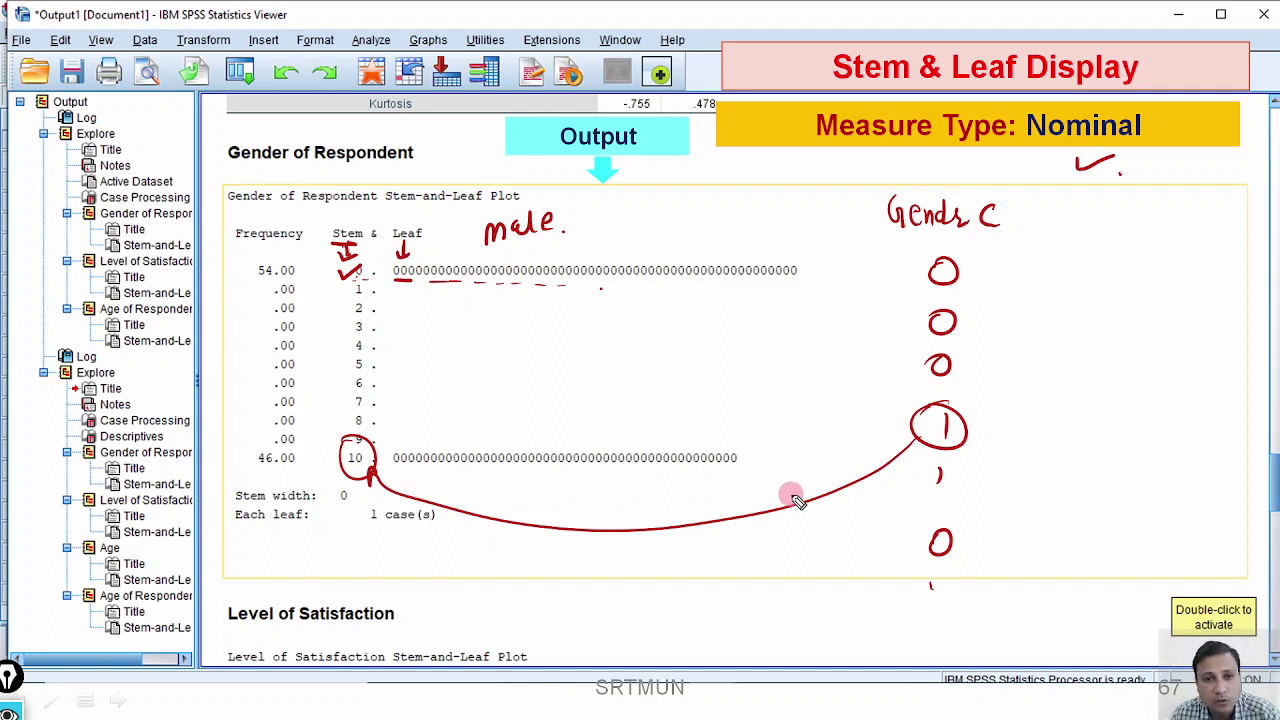
left_click_drag(392, 294, 418, 422)
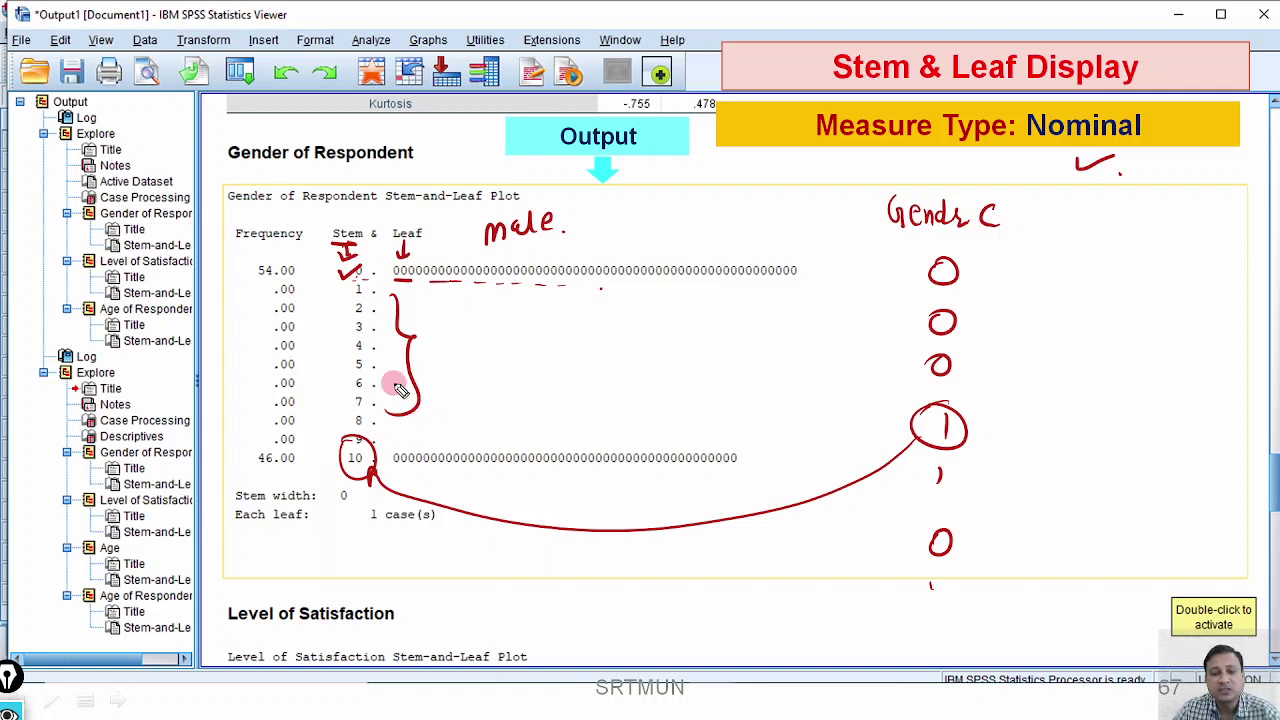
key("e")
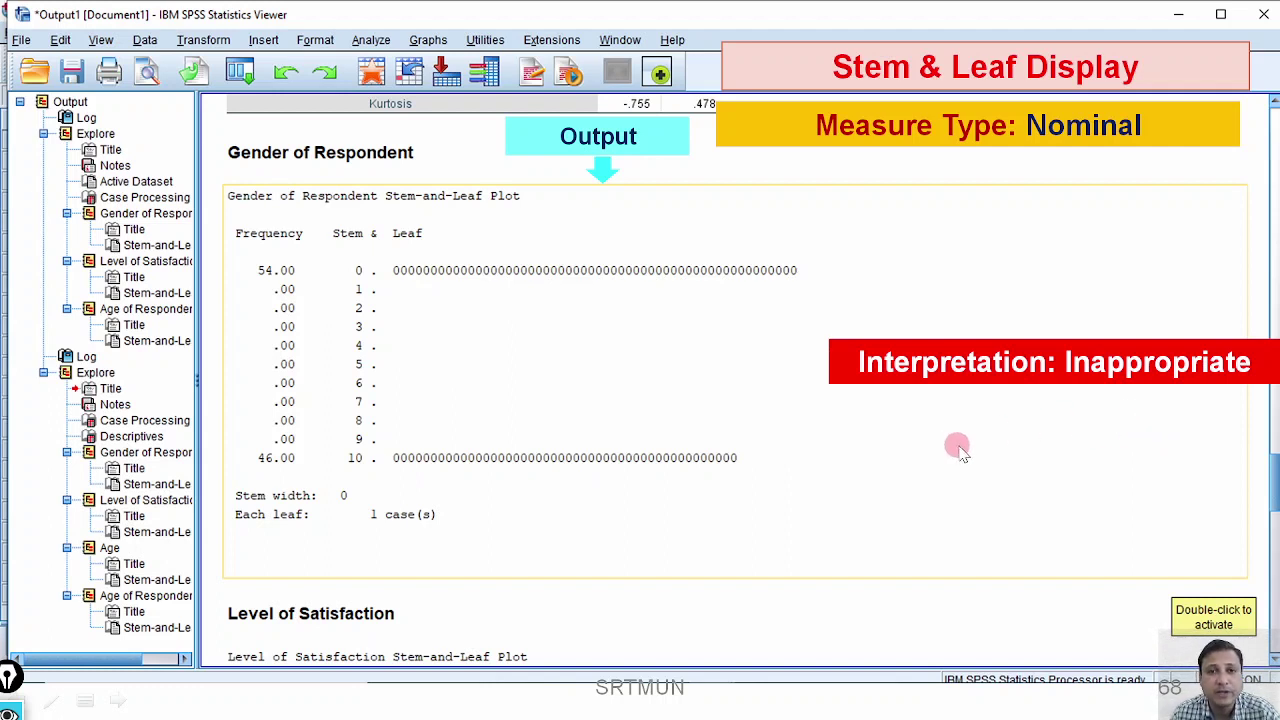
Examine the stems, leaves and empty rows of the Level of Satisfaction stem-and-leaf plot against satisfaction codes 1 to 5.
scroll(965, 452, "down", 5)
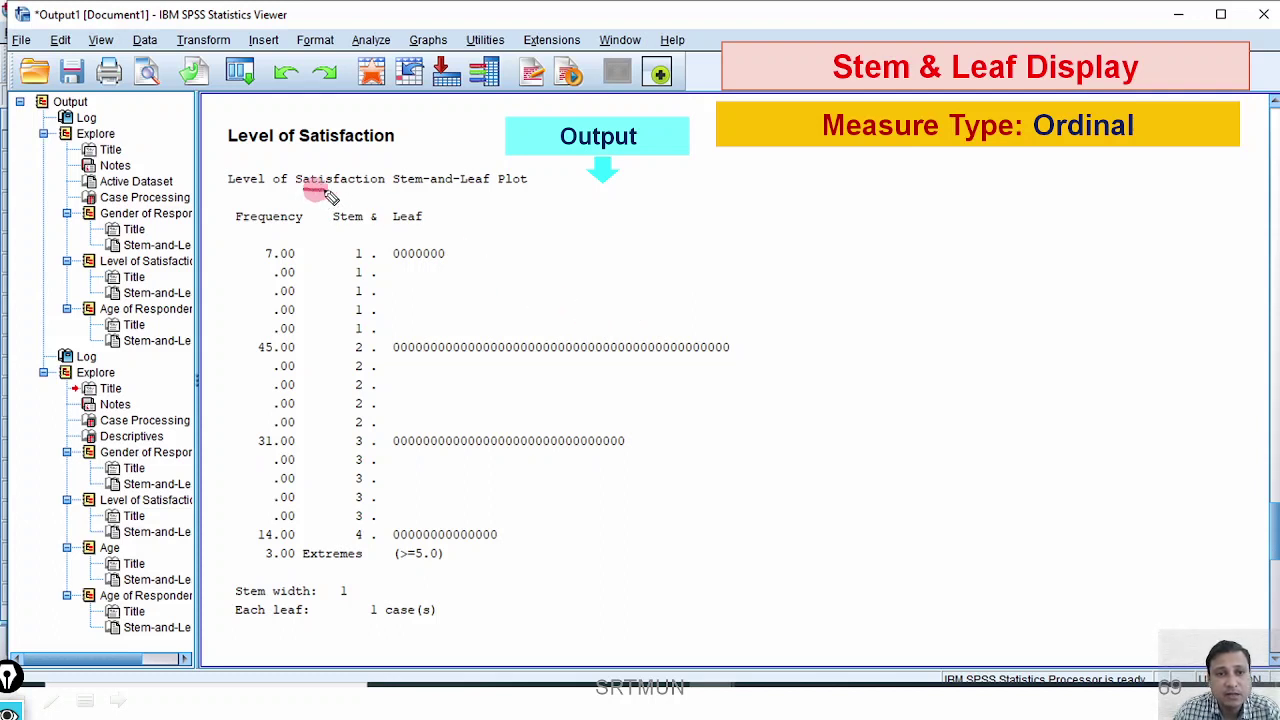
left_click_drag(328, 192, 384, 190)
mouse_move(861, 264)
left_mouse_down()
mouse_move(871, 426)
mouse_move(889, 480)
mouse_move(863, 583)
mouse_move(902, 563)
left_mouse_up()
mouse_move(818, 187)
left_mouse_down()
mouse_move(878, 193)
mouse_move(852, 228)
mouse_move(888, 214)
left_mouse_up()
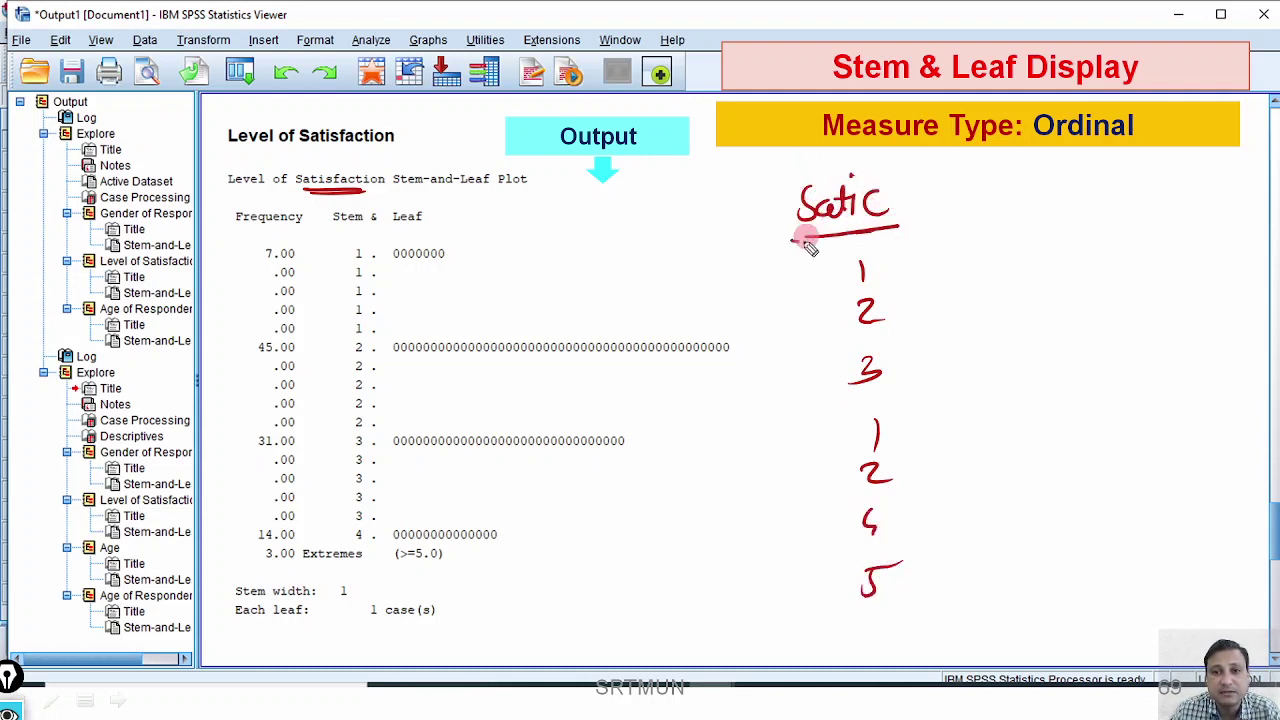
left_click_drag(792, 238, 900, 230)
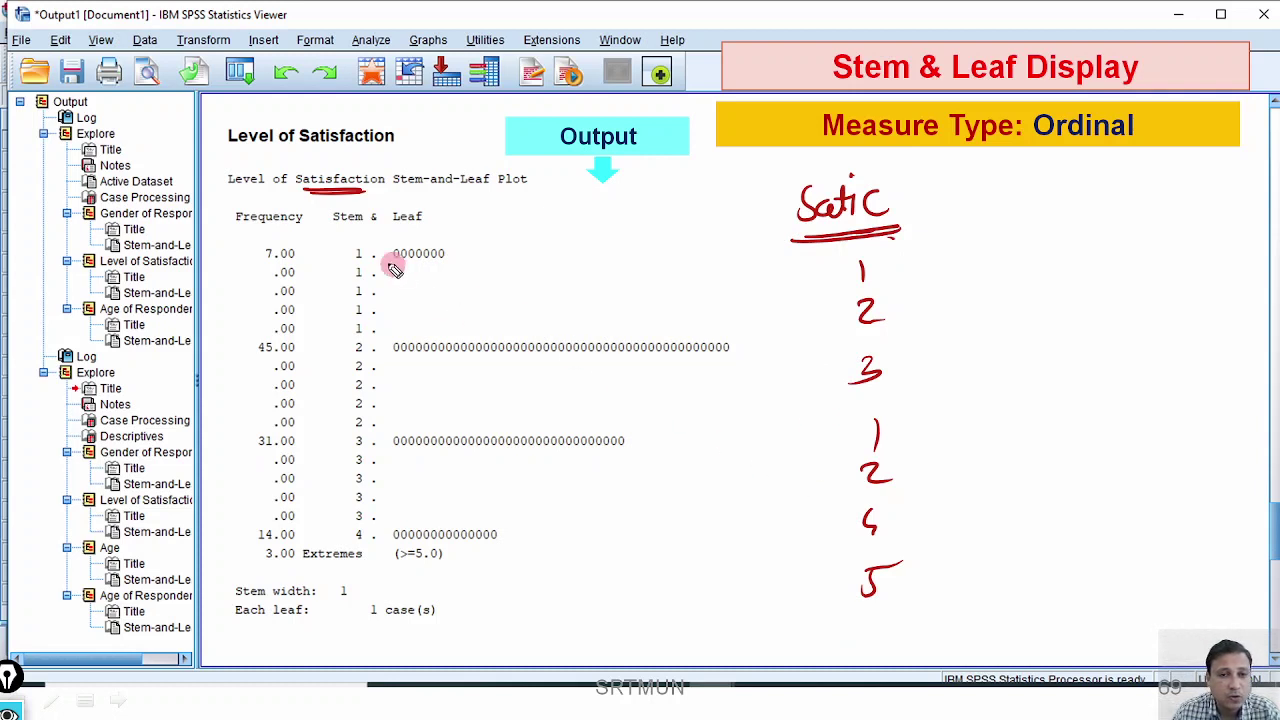
left_click_drag(350, 228, 366, 229)
left_click_drag(394, 220, 394, 238)
mouse_move(386, 228)
left_mouse_down()
mouse_move(400, 228)
mouse_move(398, 320)
left_mouse_up()
left_click_drag(407, 378, 403, 416)
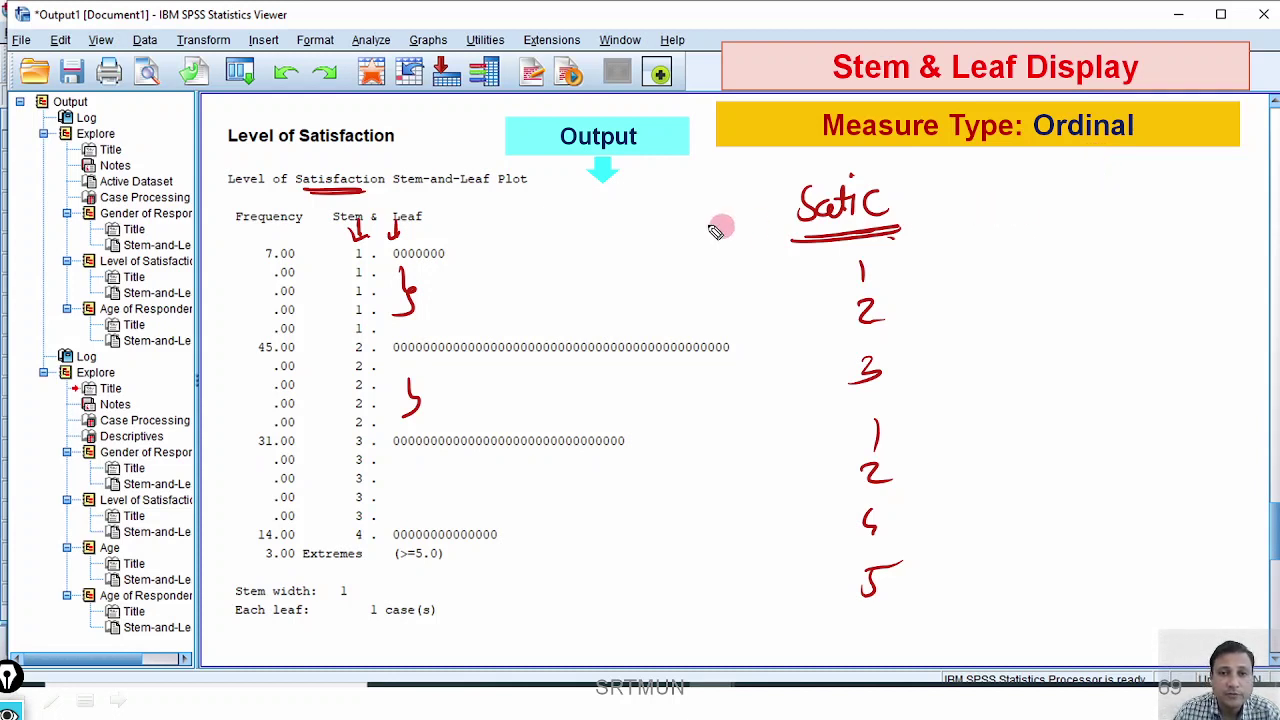
Compare the text satisfaction responses with their numeric codes to judge which form the stem-and-leaf plot can use.
mouse_move(648, 205)
left_mouse_down()
mouse_move(678, 214)
mouse_move(703, 207)
mouse_move(706, 191)
mouse_move(737, 206)
left_mouse_up()
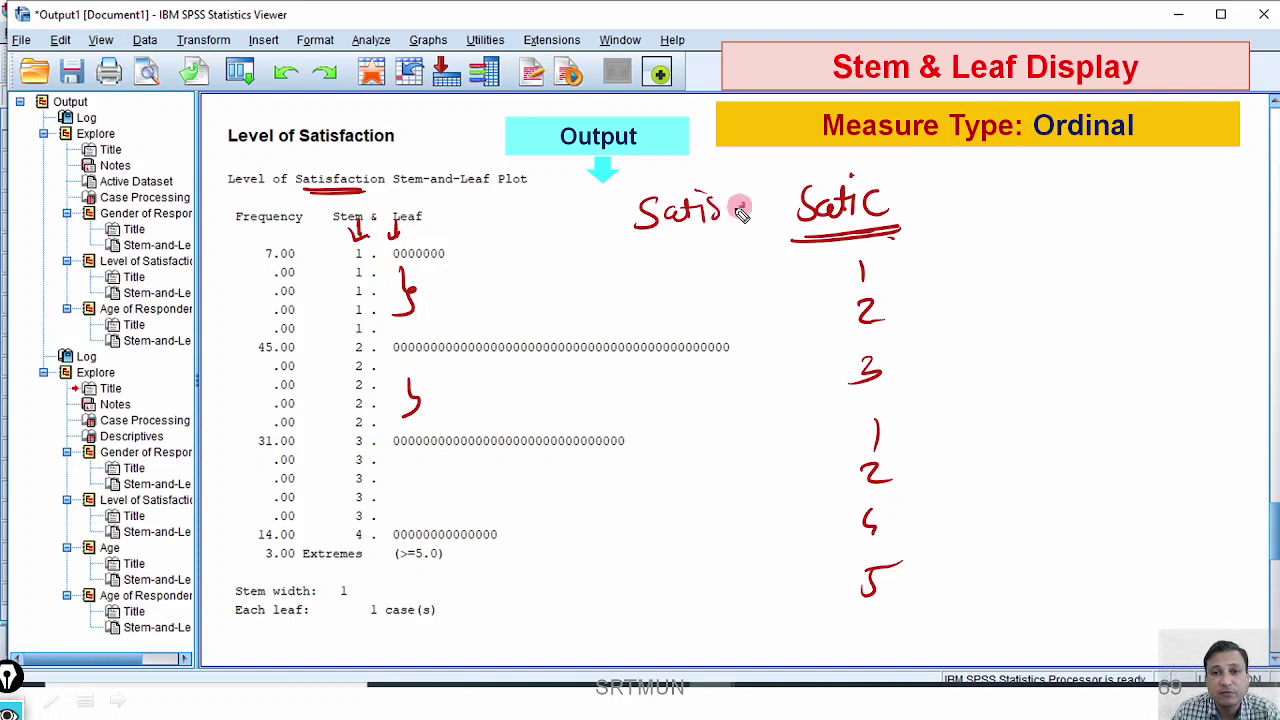
left_click(742, 207)
mouse_move(657, 277)
left_mouse_down()
mouse_move(669, 289)
mouse_move(687, 268)
left_mouse_up()
left_click_drag(712, 268, 690, 300)
mouse_move(702, 348)
left_mouse_down()
mouse_move(718, 372)
mouse_move(688, 380)
left_mouse_up()
left_click(713, 436)
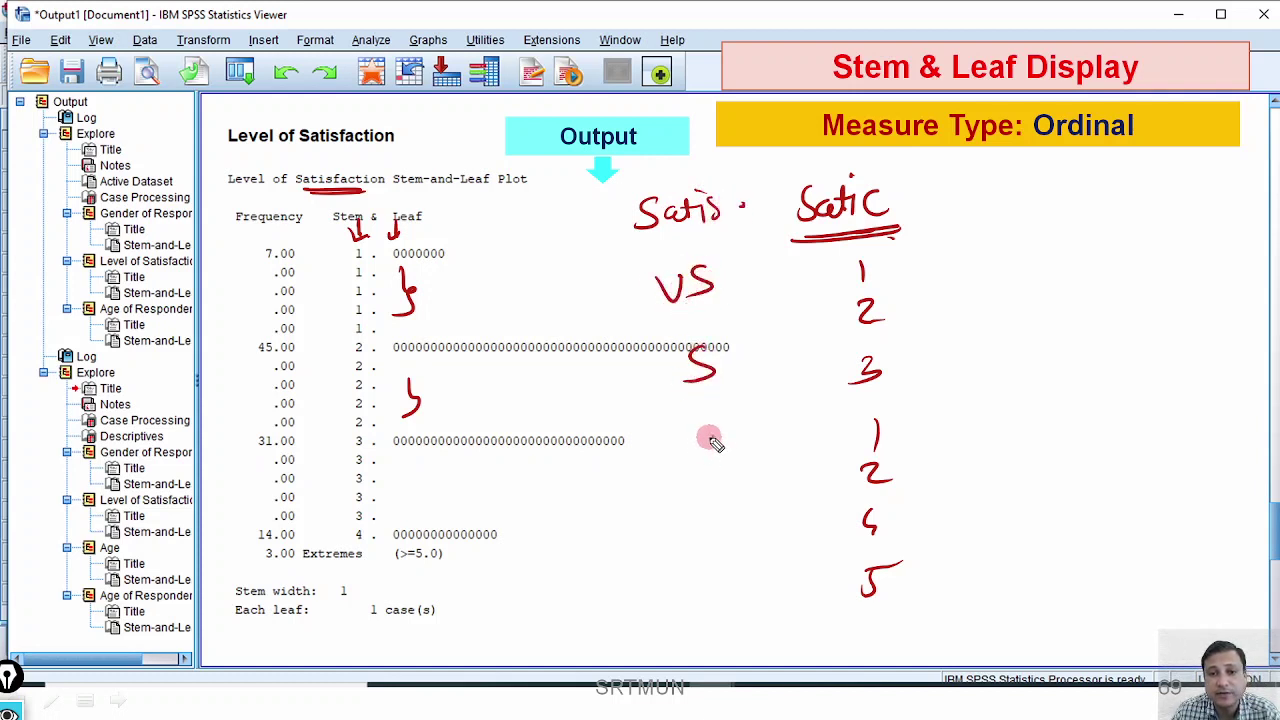
left_click(716, 479)
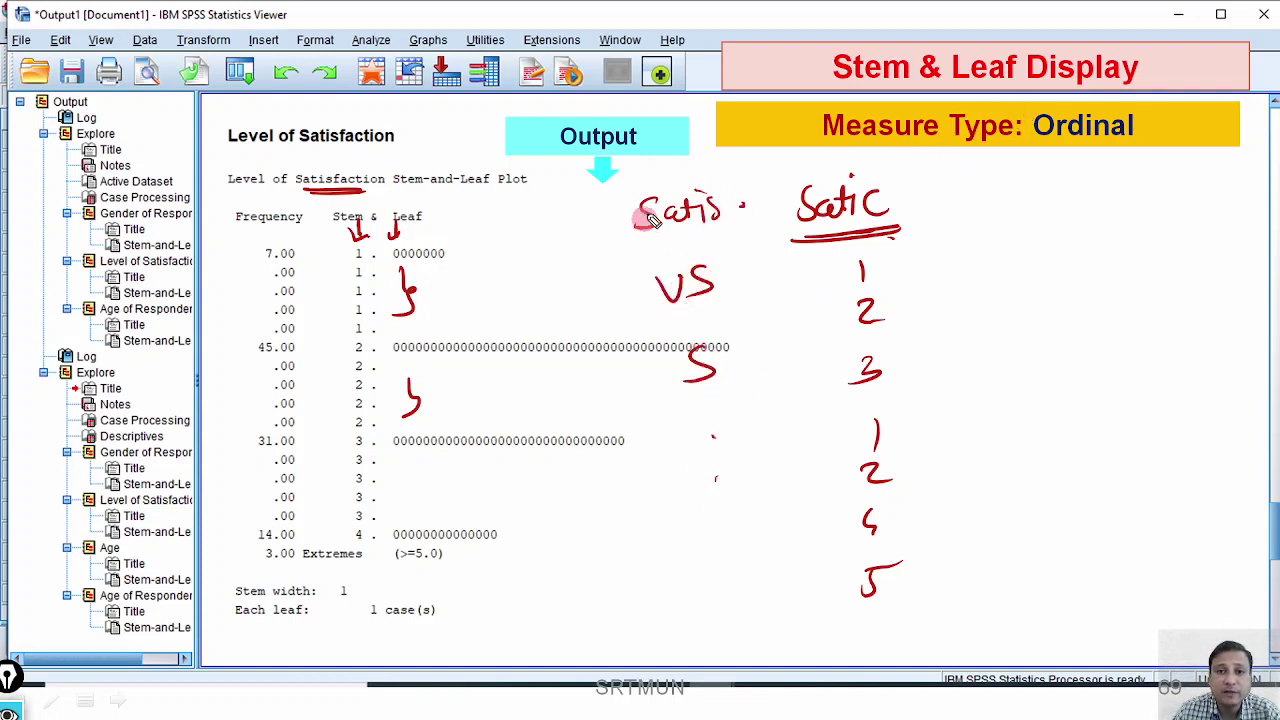
mouse_move(660, 182)
left_mouse_down()
mouse_move(633, 357)
mouse_move(731, 428)
mouse_move(744, 225)
mouse_move(655, 182)
left_mouse_up()
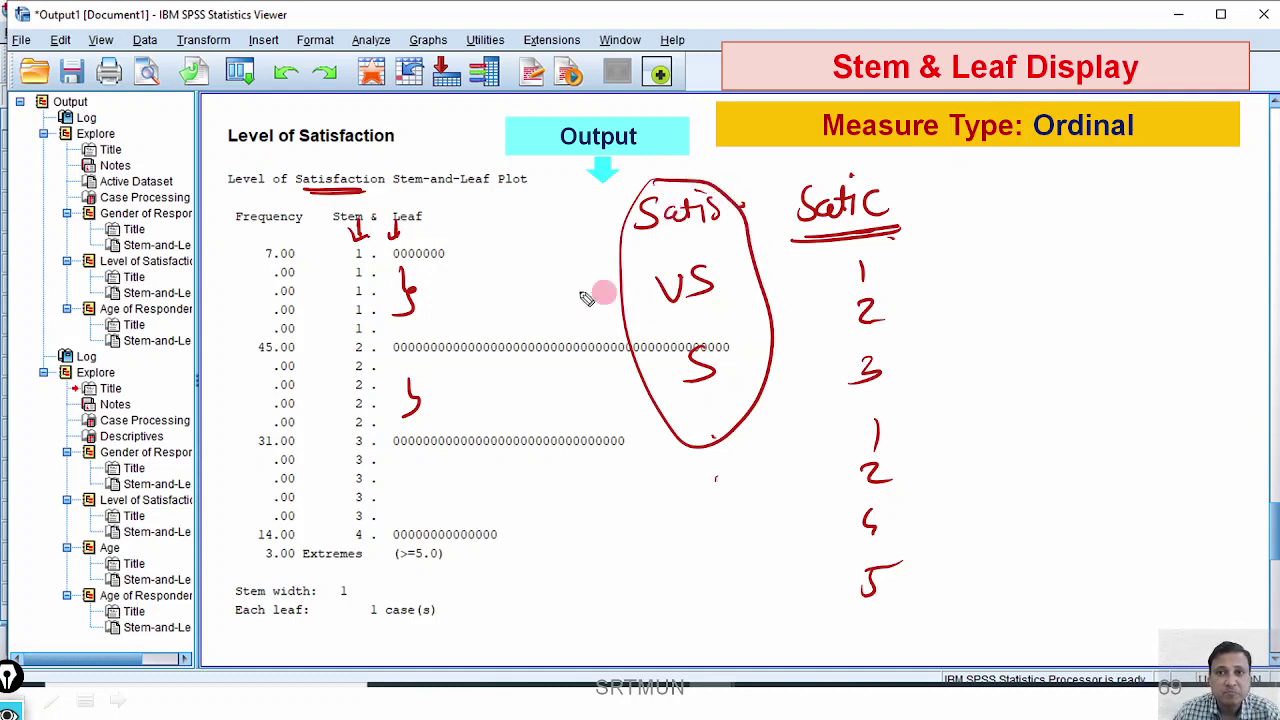
left_click_drag(686, 236, 718, 228)
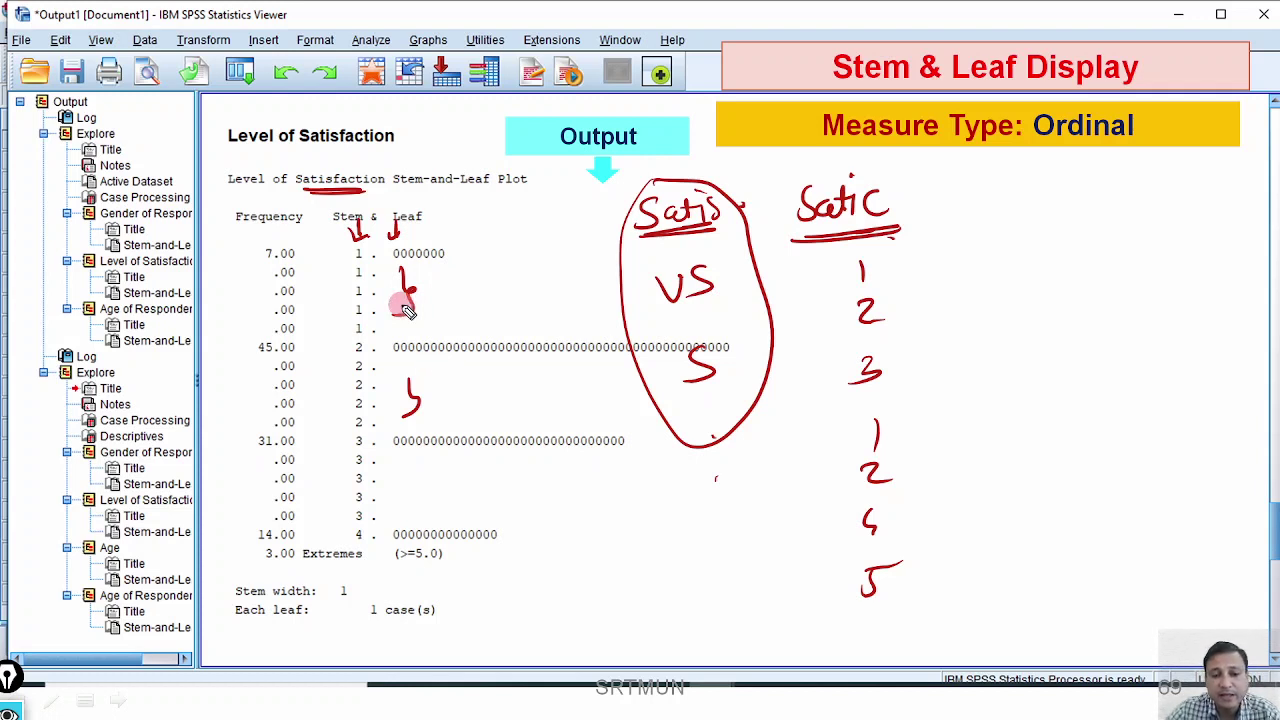
key("e")
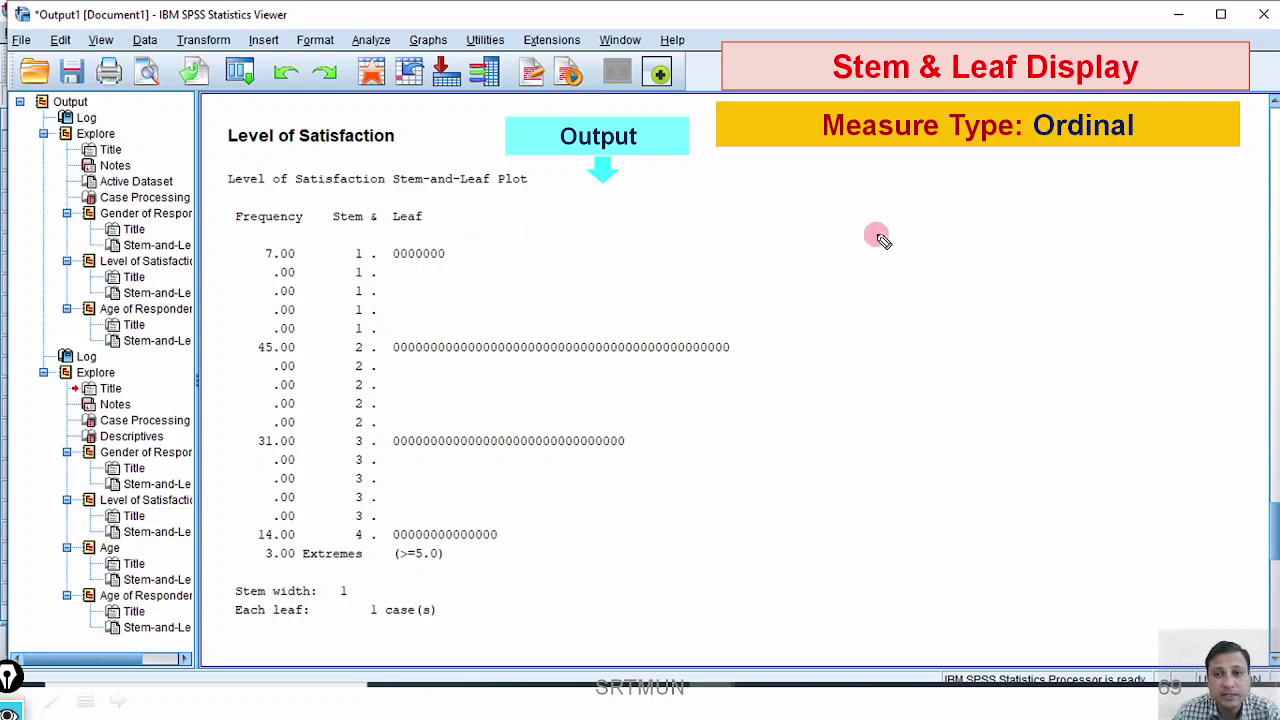
Relate the coded SatisC values to the rows of the Level of Satisfaction stem-and-leaf plot.
mouse_move(868, 263)
left_mouse_down()
mouse_move(847, 290)
mouse_move(931, 254)
mouse_move(980, 284)
left_mouse_up()
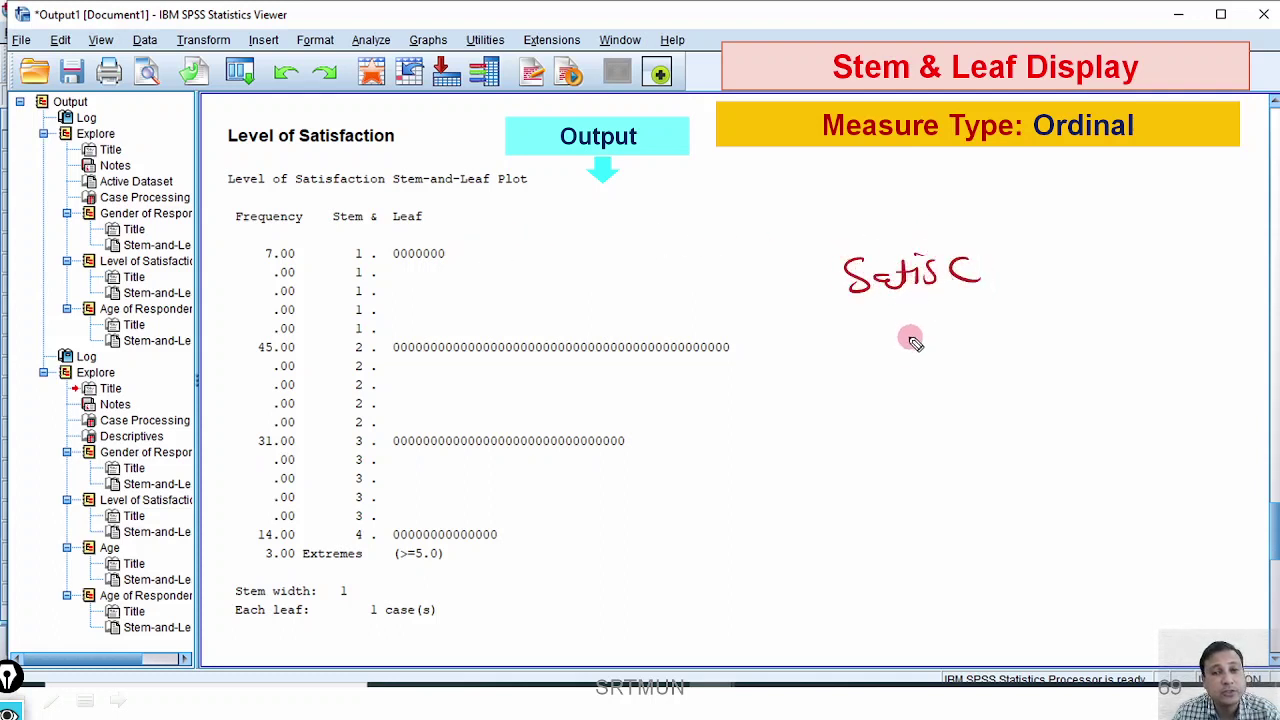
mouse_move(916, 322)
left_mouse_down()
mouse_move(940, 452)
mouse_move(923, 543)
mouse_move(935, 606)
left_mouse_up()
mouse_move(955, 345)
left_mouse_down()
mouse_move(986, 580)
mouse_move(925, 604)
left_mouse_up()
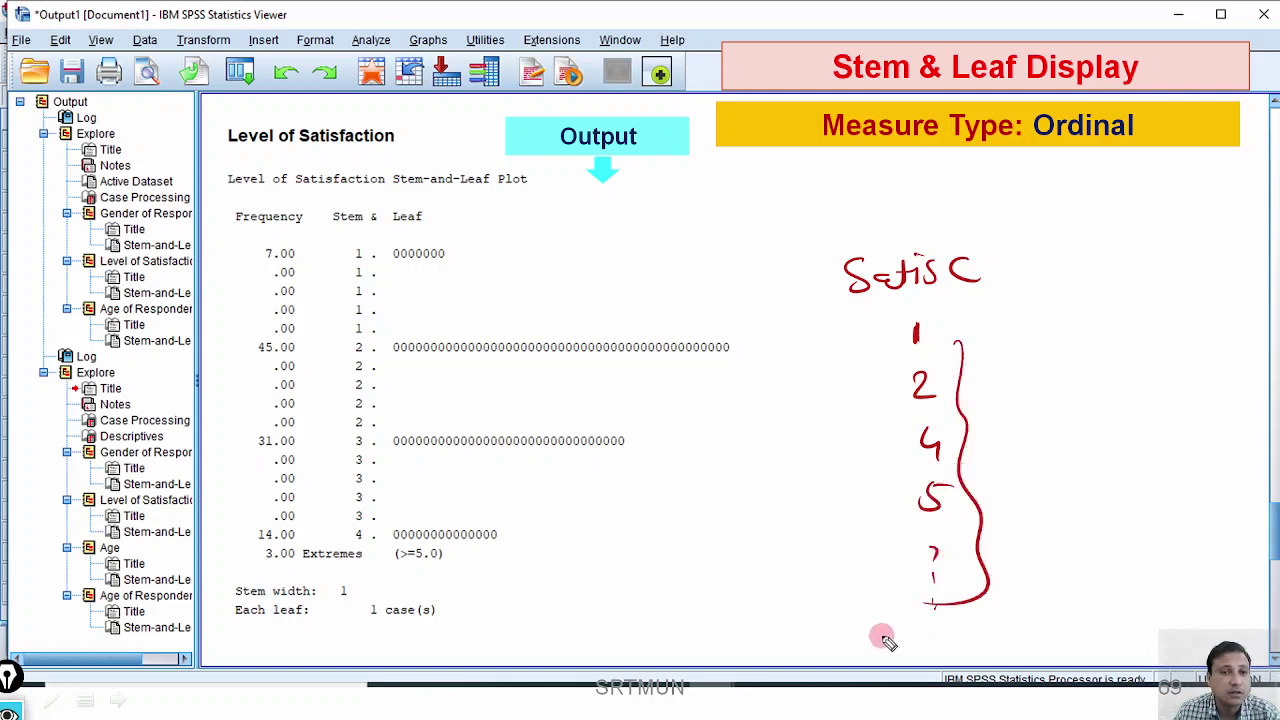
mouse_move(846, 313)
left_mouse_down()
mouse_move(716, 307)
mouse_move(729, 284)
mouse_move(752, 318)
left_mouse_up()
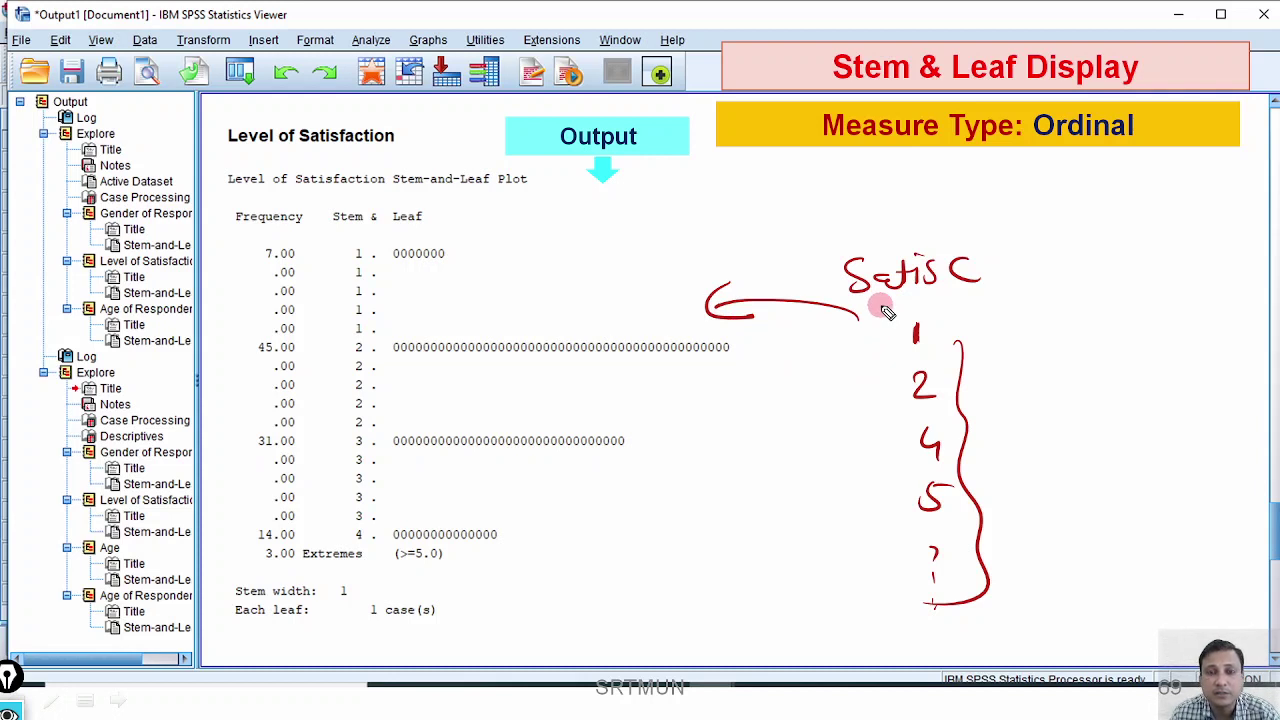
key("e")
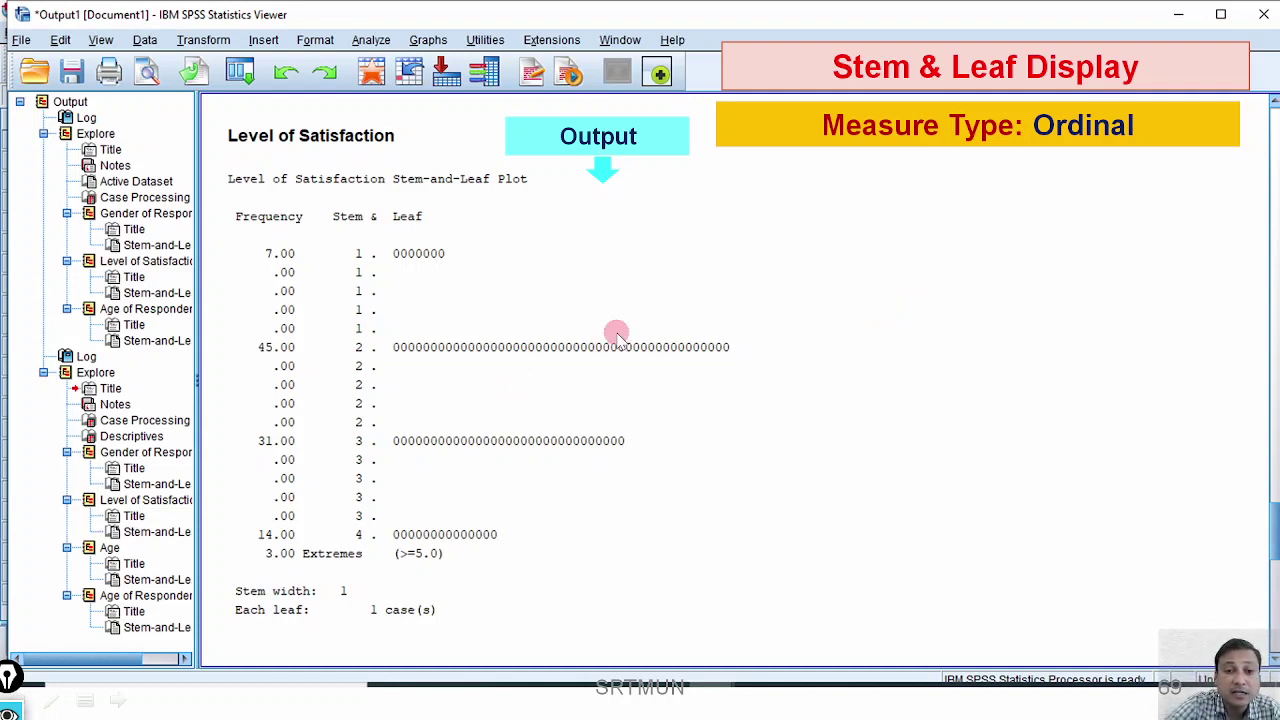
Review the leaf rows of the Level of Satisfaction plot to judge whether the display is meaningful for an ordinal variable.
mouse_move(718, 306)
left_mouse_down()
mouse_move(720, 286)
mouse_move(752, 298)
mouse_move(820, 280)
left_mouse_up()
left_click_drag(485, 262, 500, 257)
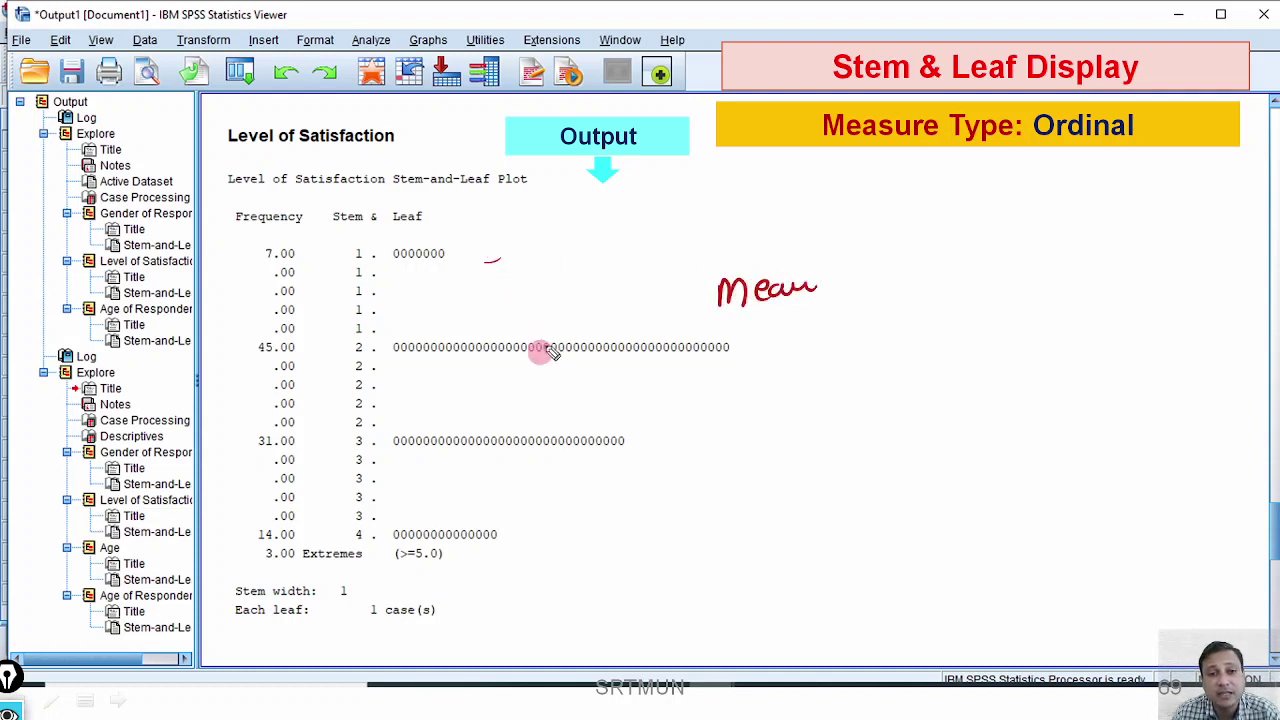
left_click_drag(534, 420, 582, 398)
left_click_drag(537, 515, 584, 497)
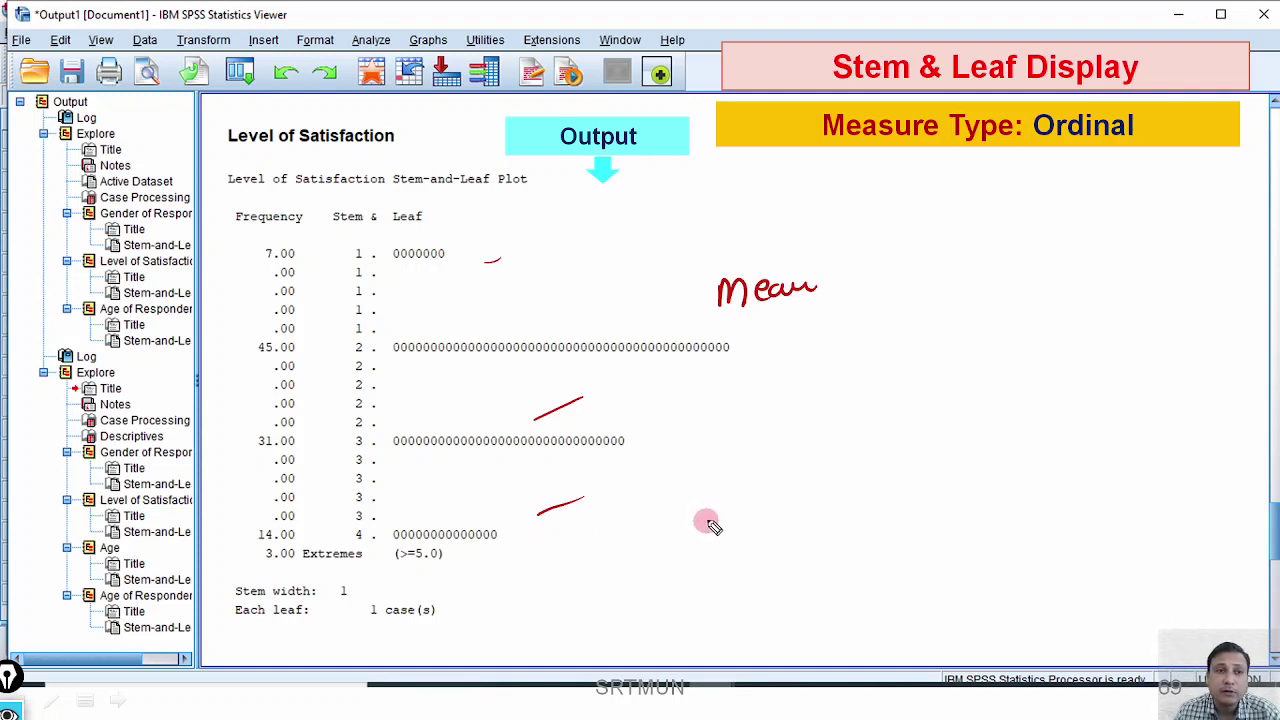
mouse_move(768, 246)
left_mouse_down()
mouse_move(711, 257)
mouse_move(724, 344)
mouse_move(830, 327)
mouse_move(768, 240)
left_mouse_up()
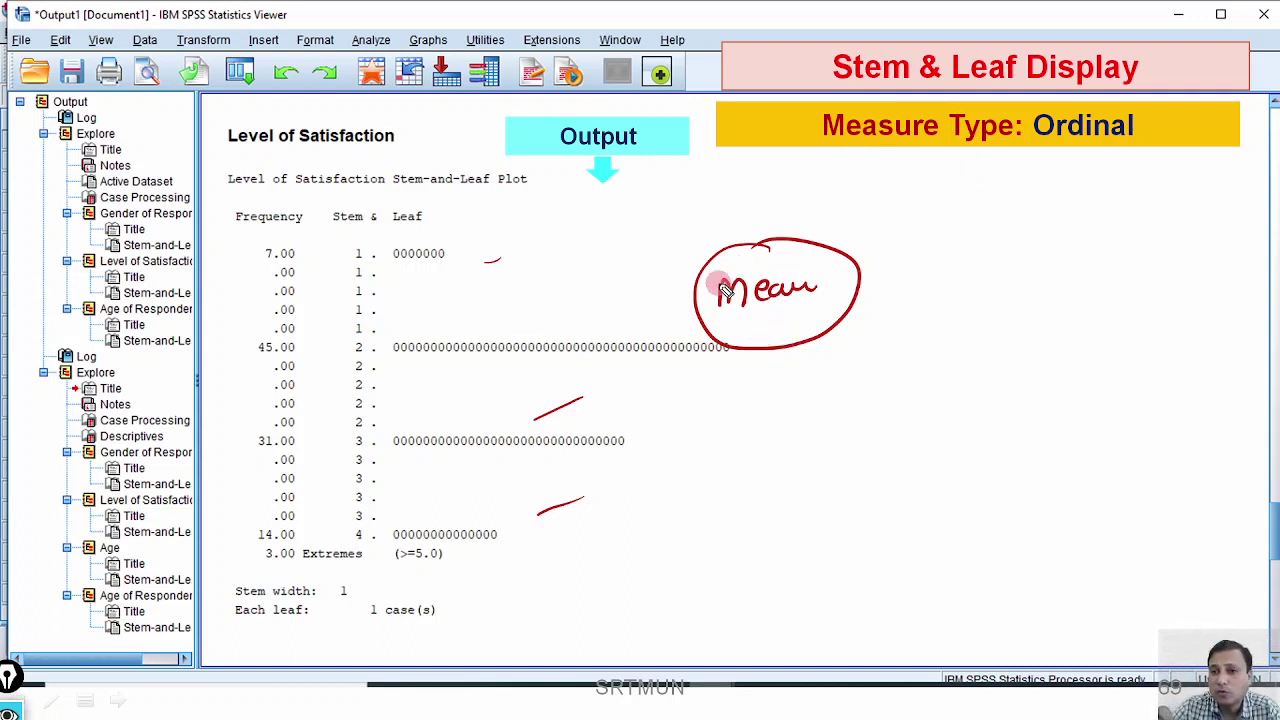
key("e")
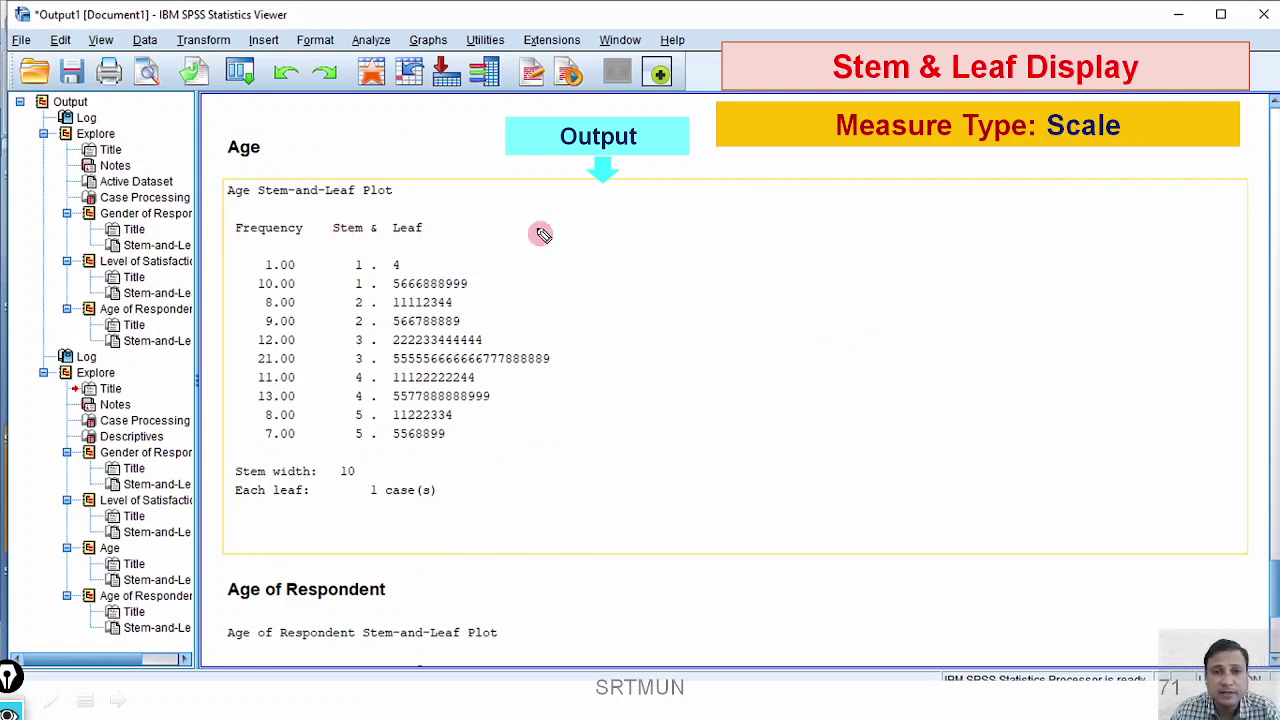
Relate raw Age values such as 26, 37, 42 and 52 to the stems and leaves of the Age plot.
mouse_move(729, 232)
left_mouse_down()
mouse_move(759, 256)
mouse_move(793, 245)
left_mouse_up()
left_click_drag(737, 291, 758, 300)
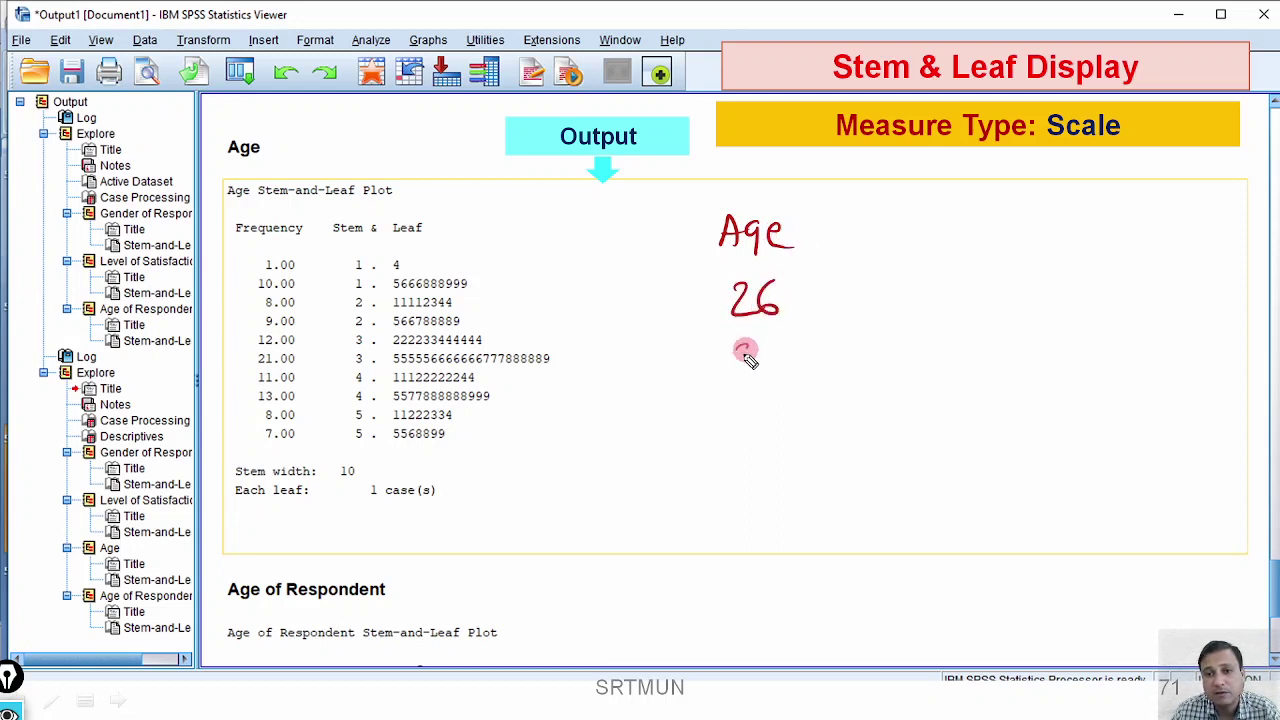
mouse_move(736, 344)
left_mouse_down()
mouse_move(774, 357)
mouse_move(747, 419)
mouse_move(758, 444)
mouse_move(781, 440)
mouse_move(743, 500)
mouse_move(817, 486)
left_mouse_up()
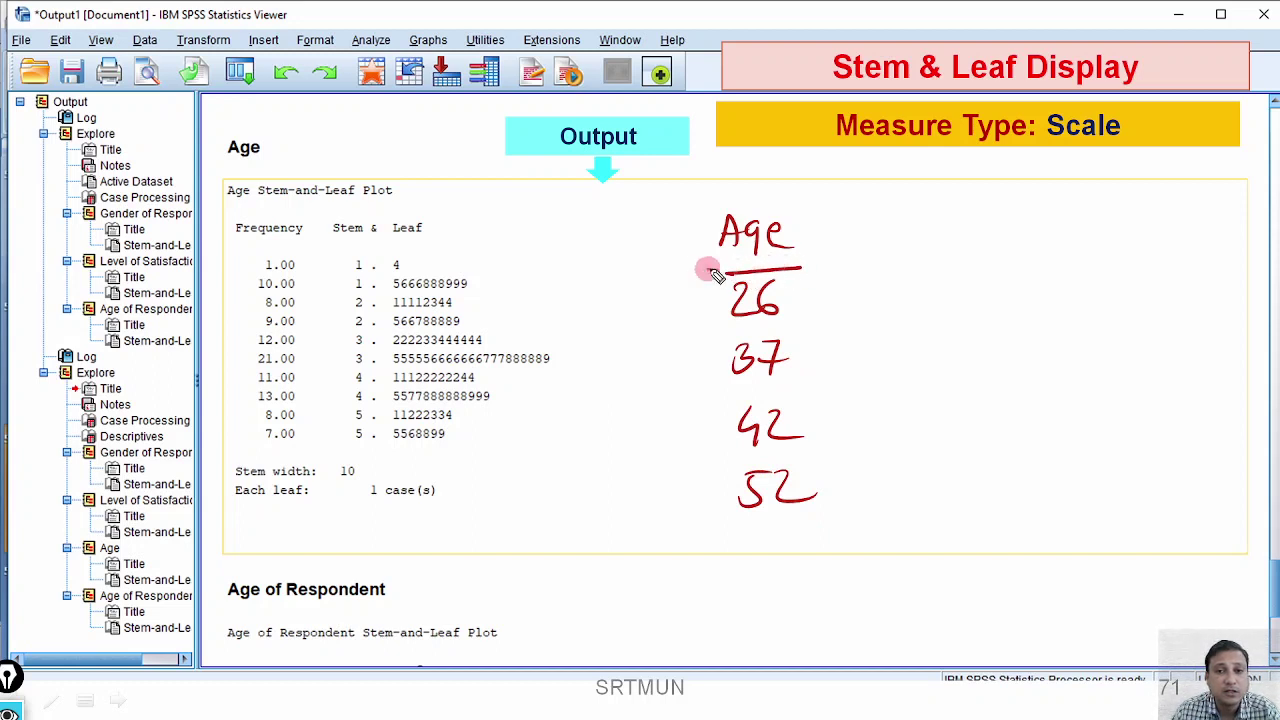
left_click_drag(707, 269, 806, 268)
mouse_move(724, 208)
left_mouse_down()
mouse_move(615, 210)
mouse_move(590, 226)
mouse_move(609, 251)
left_mouse_up()
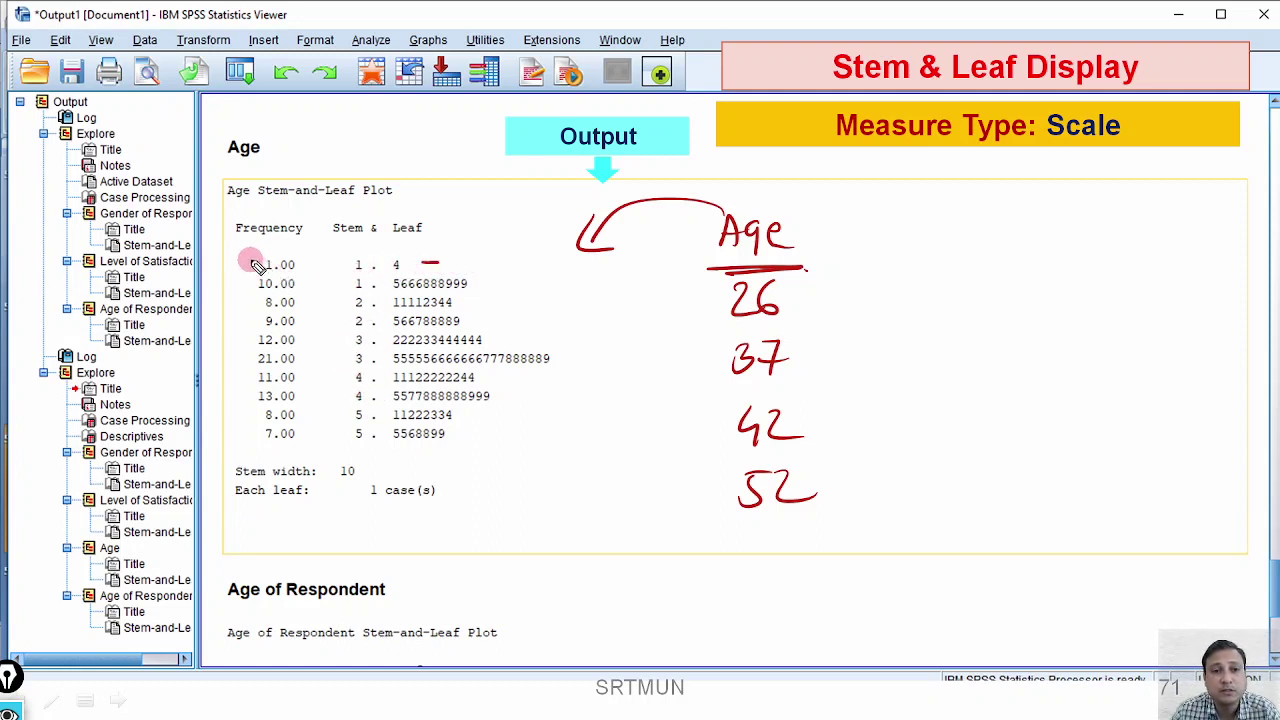
Read individual rows of the Age stem-and-leaf plot: age 14, ages 35 to 39 and ages 45 to 49.
left_click_drag(246, 265, 276, 252)
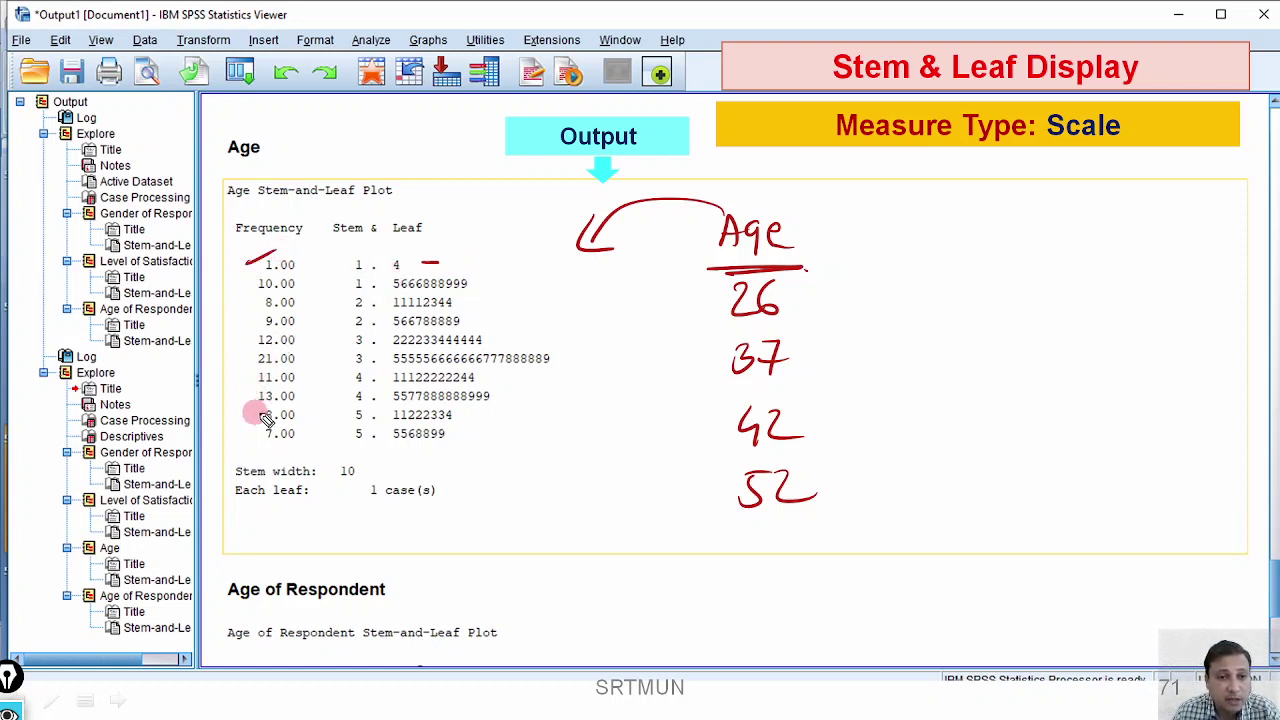
left_click_drag(258, 368, 293, 368)
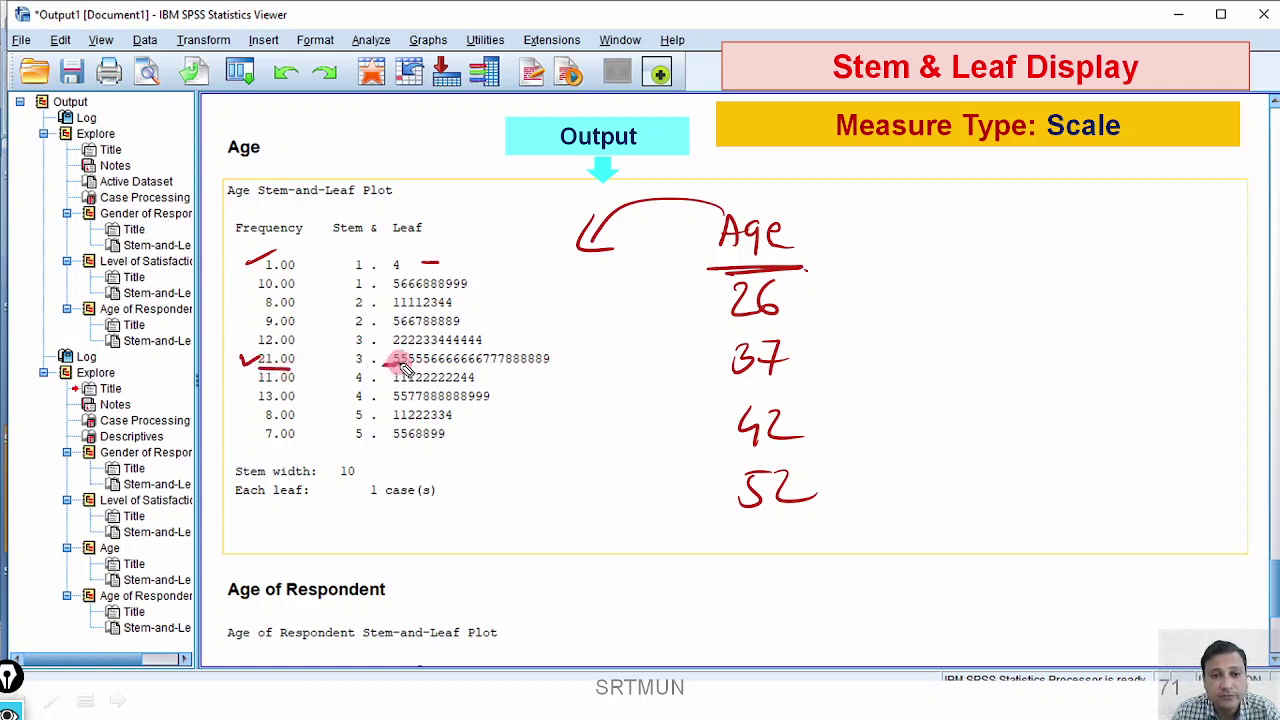
left_click_drag(550, 368, 536, 368)
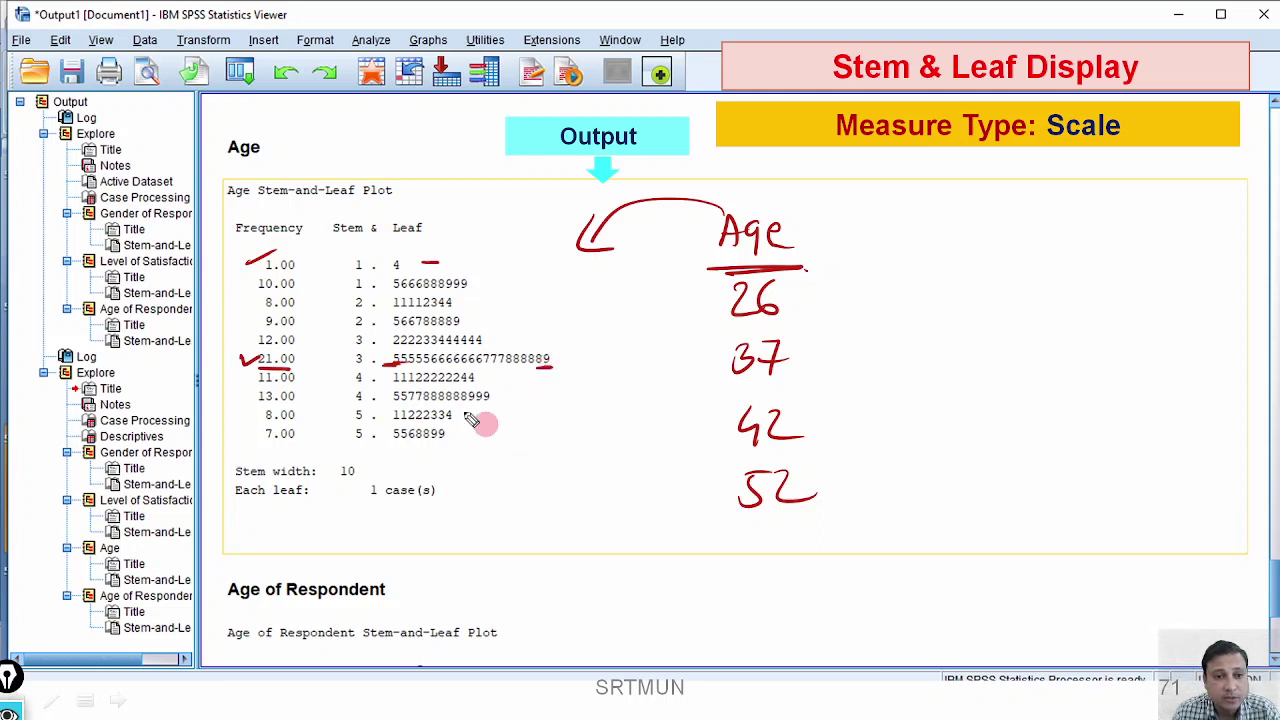
left_click_drag(236, 398, 256, 394)
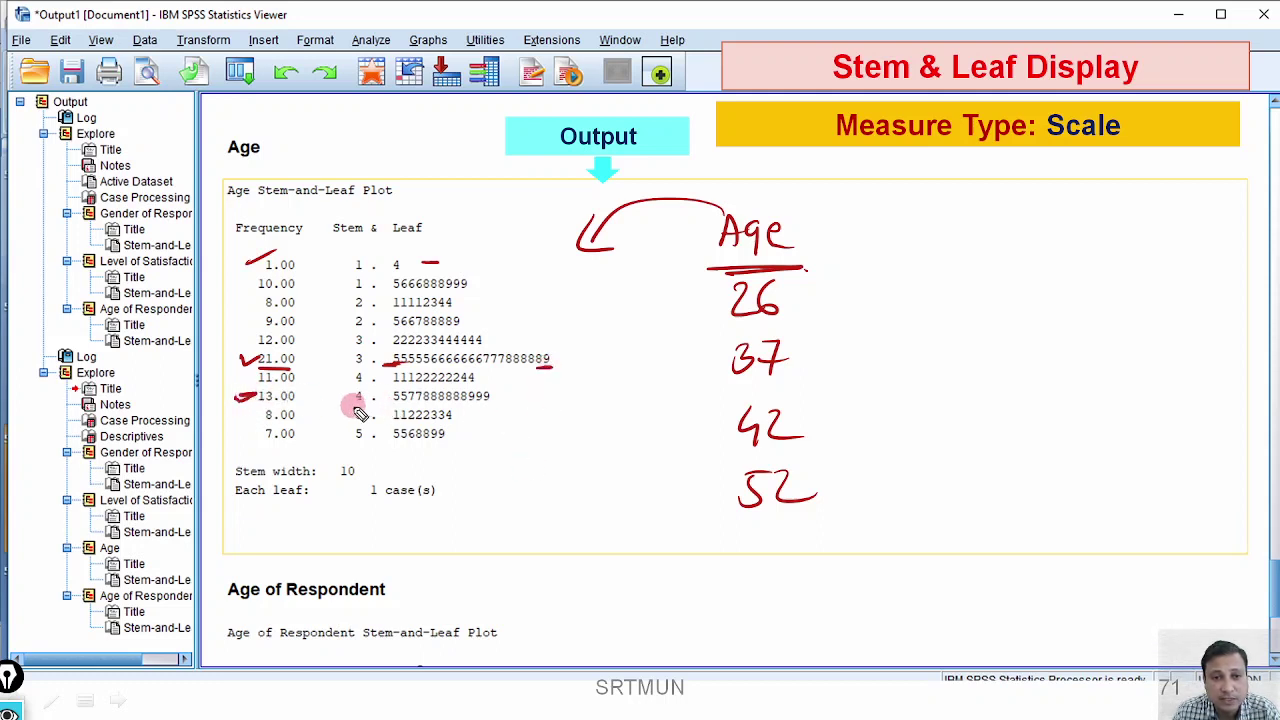
left_click_drag(350, 404, 491, 405)
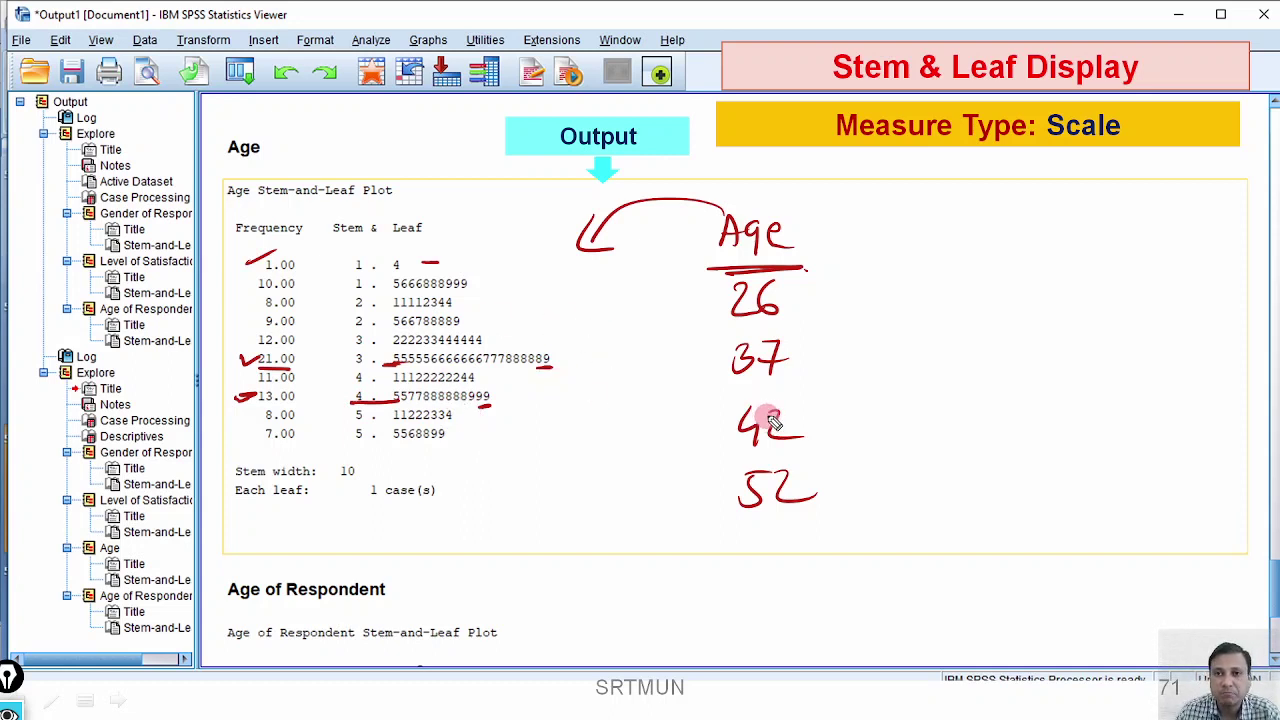
key("e")
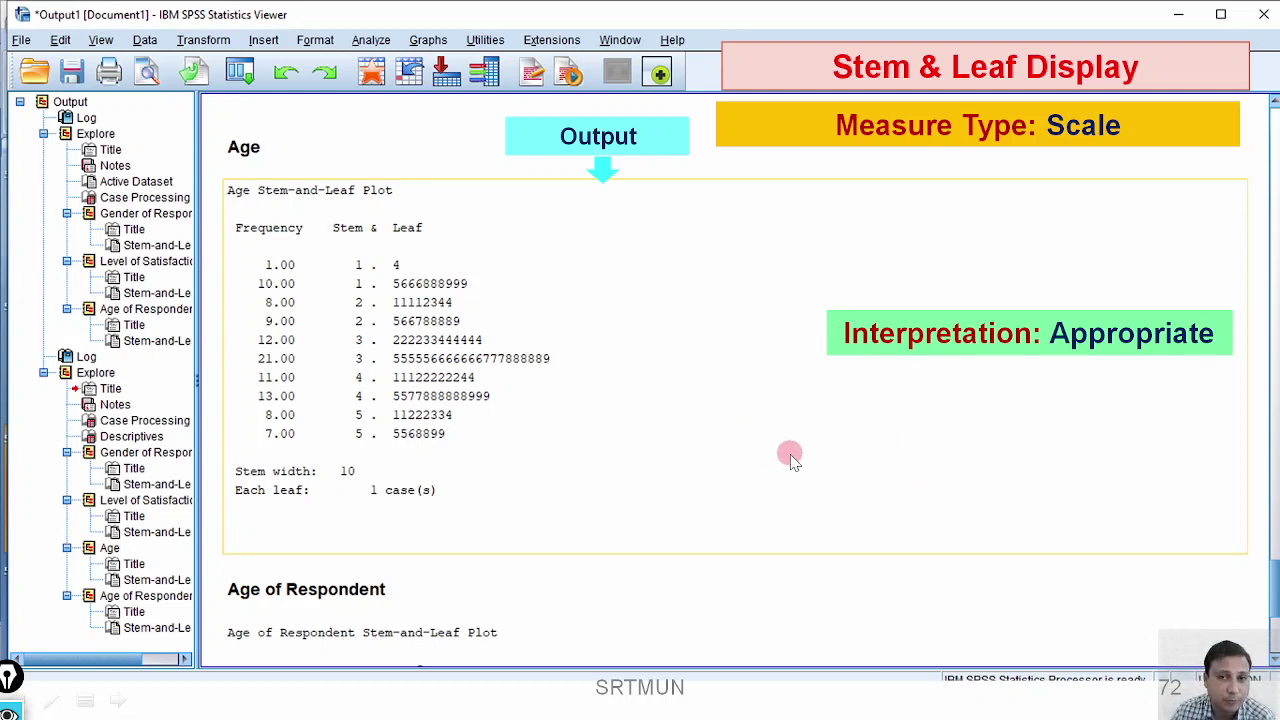
Check the Age of Respondent stem-and-leaf plot to judge whether it suits an ordinal variable.
scroll(790, 455, "down", 5)
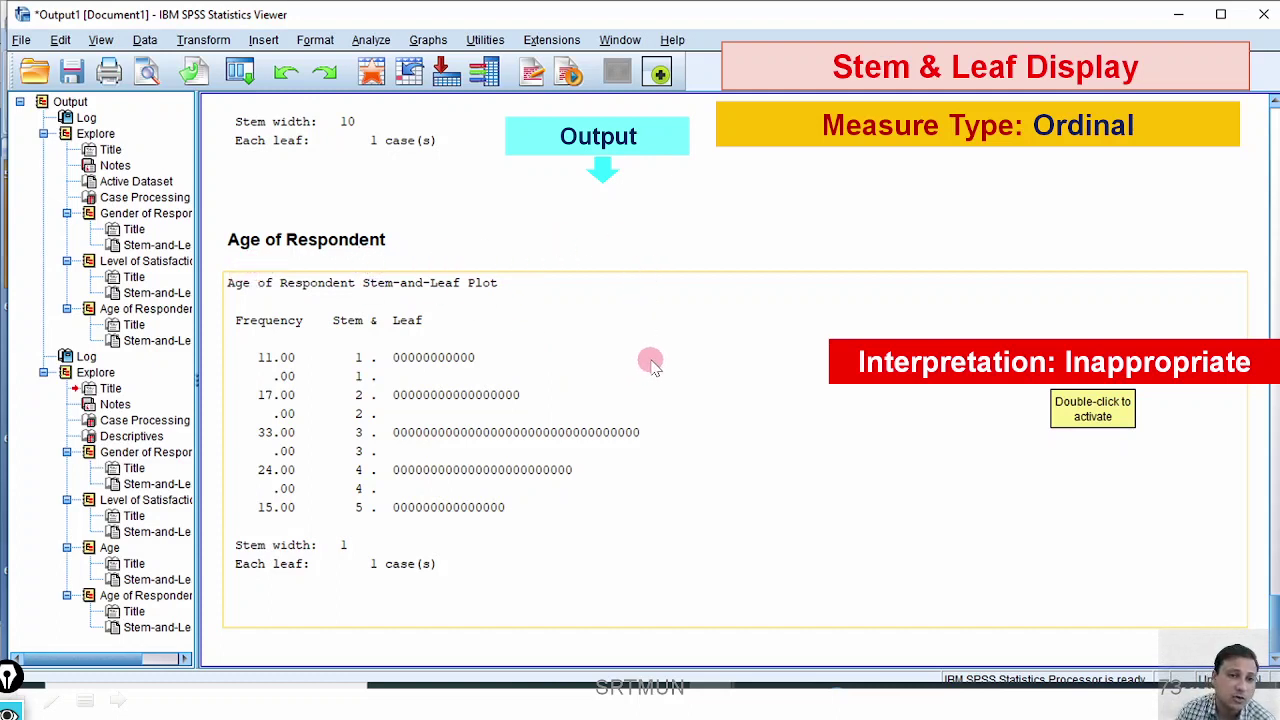
left_click(643, 420)
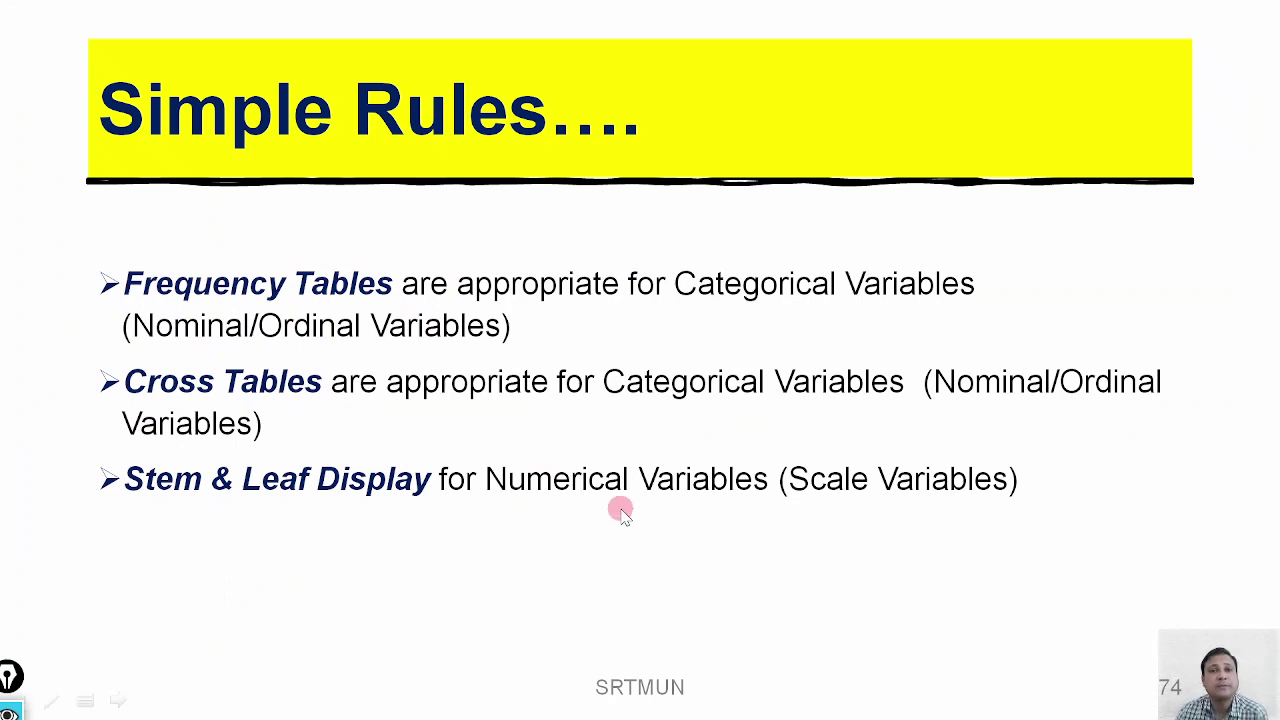